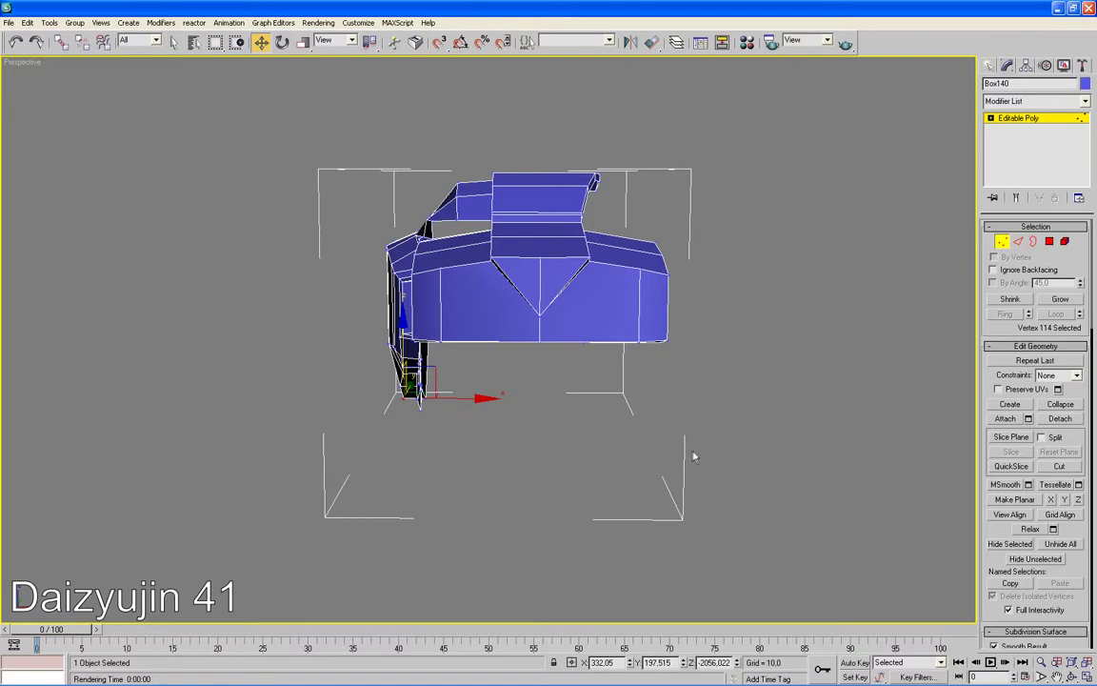
# In Edge mode, Shift-drag a top rear edge to extrude a new flat strip of faces.
pyautogui.moveTo(713, 449)
pyautogui.keyDown('alt'); pyautogui.mouseDown(button='middle')
pyautogui.moveTo(734, 553)
pyautogui.moveTo(819, 485)
pyautogui.mouseUp(button='middle'); pyautogui.keyUp('alt')
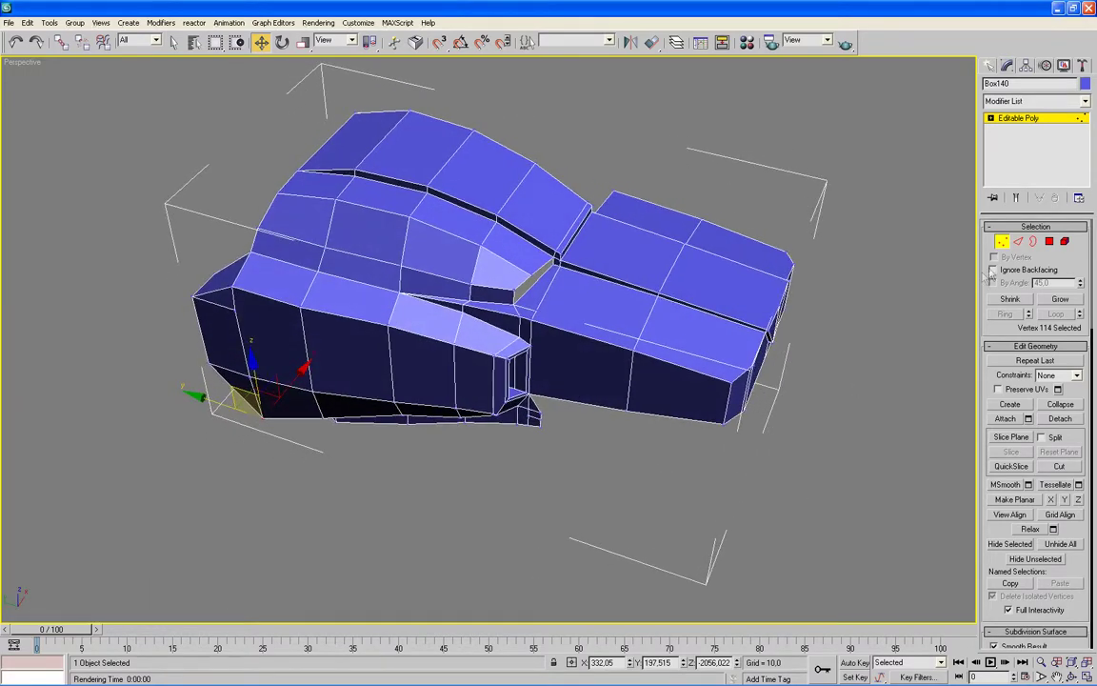
pyautogui.click(1018, 242)
pyautogui.moveTo(862, 276)
pyautogui.keyDown('alt'); pyautogui.mouseDown(button='middle')
pyautogui.moveTo(705, 304)
pyautogui.moveTo(767, 362)
pyautogui.mouseUp(button='middle'); pyautogui.keyUp('alt')
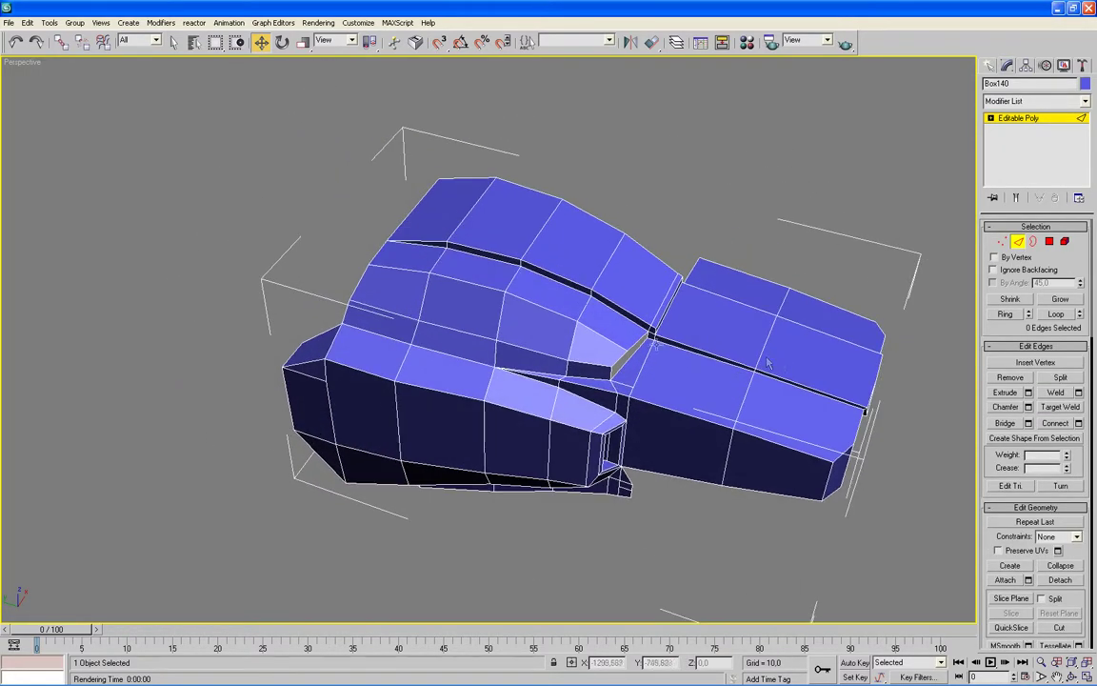
pyautogui.click(375, 253)
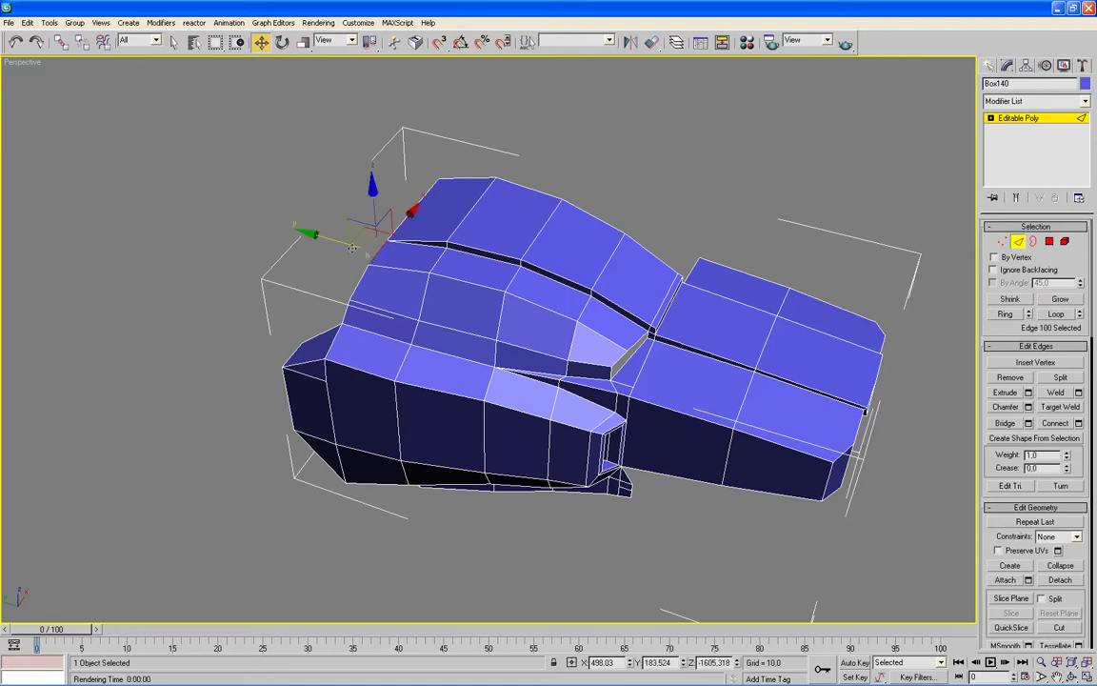
pyautogui.keyDown('shift'); pyautogui.moveTo(340, 238); pyautogui.dragTo(278, 215); pyautogui.keyUp('shift')
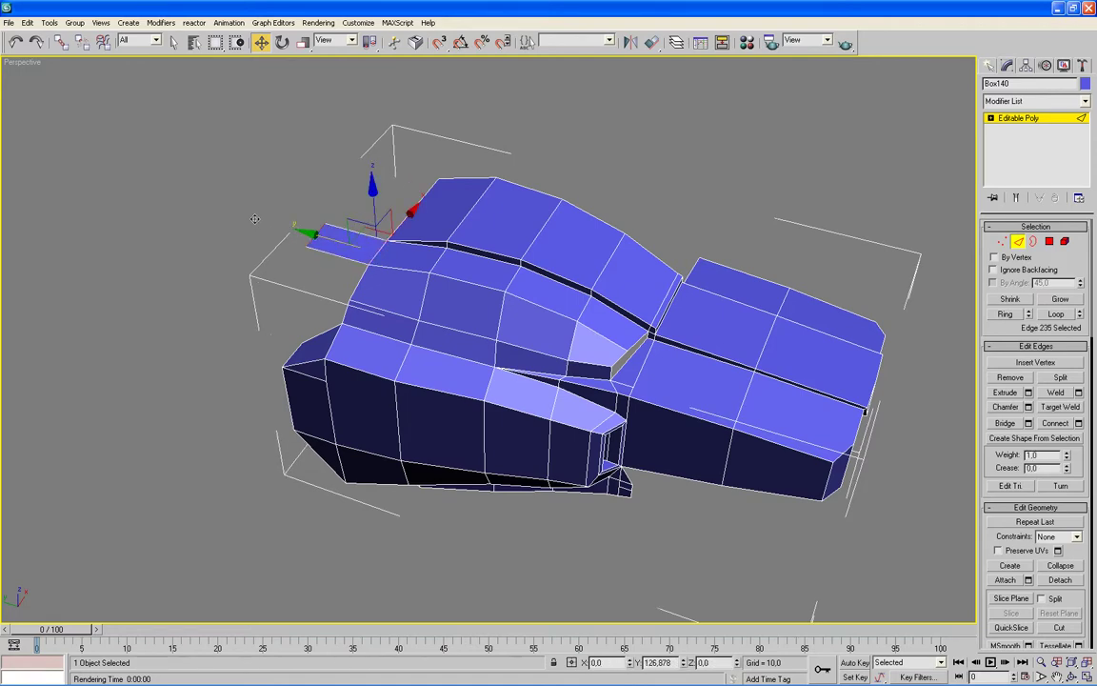
# Select two edges on the model's front end.
pyautogui.keyDown('alt'); pyautogui.moveTo(401, 336); pyautogui.dragTo(467, 472, button='middle'); pyautogui.keyUp('alt')
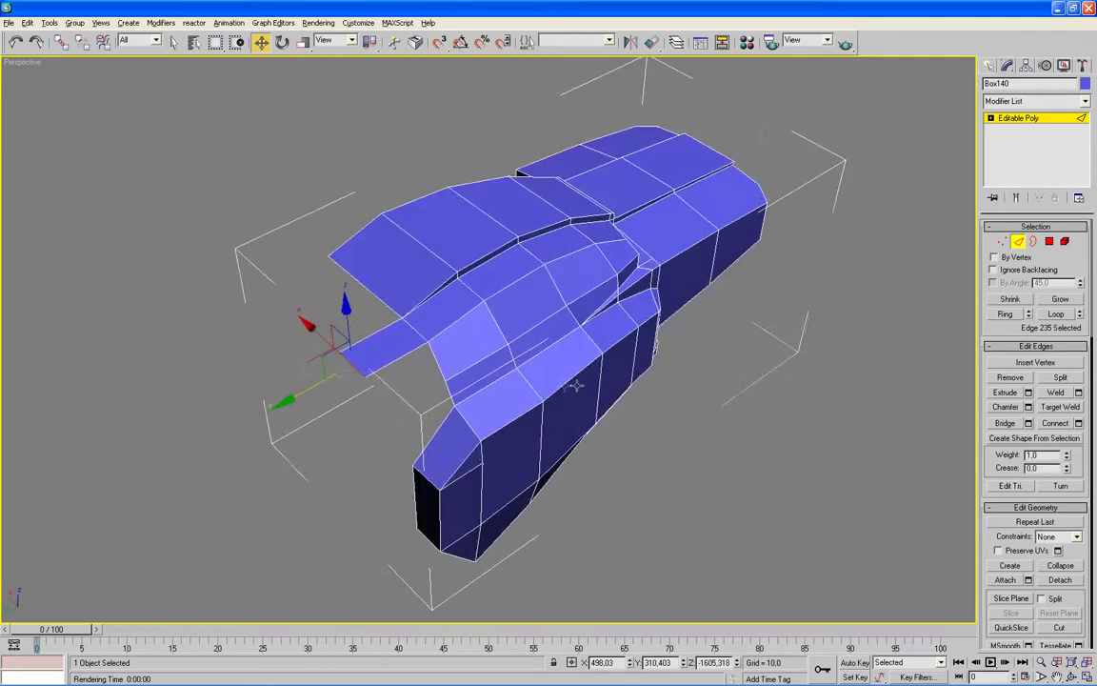
pyautogui.click(447, 451)
pyautogui.keyDown('ctrl'); pyautogui.click(400, 400); pyautogui.keyUp('ctrl')
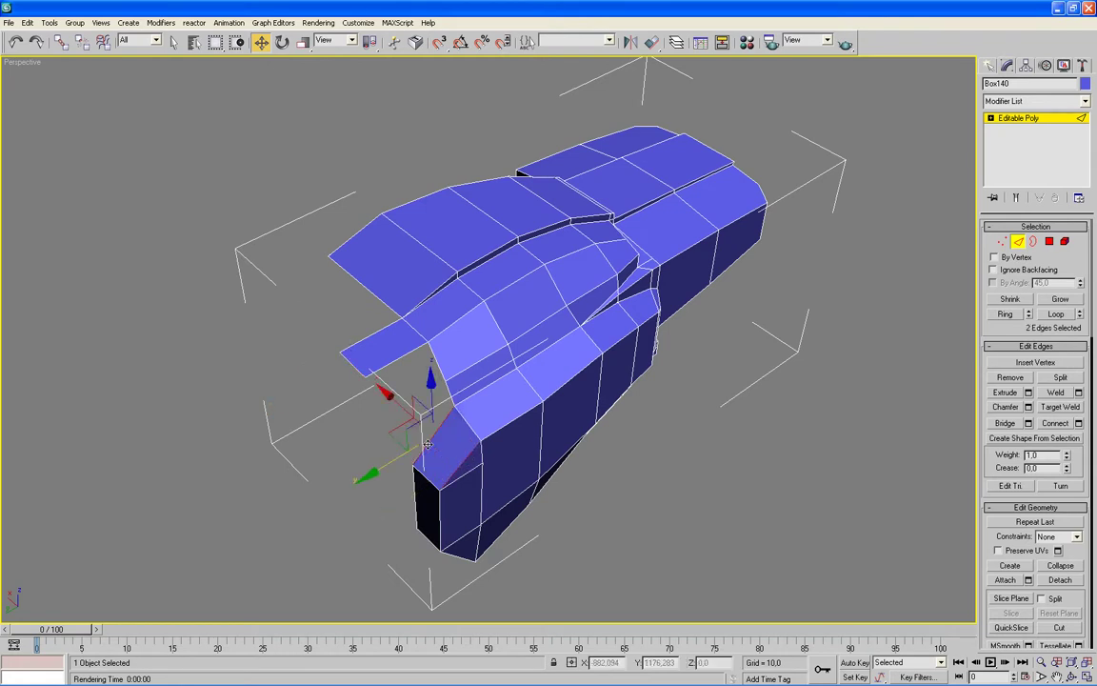
# Connect the two front edges with 1 segment, pinch 0 and slide -29.
pyautogui.click(1078, 423)
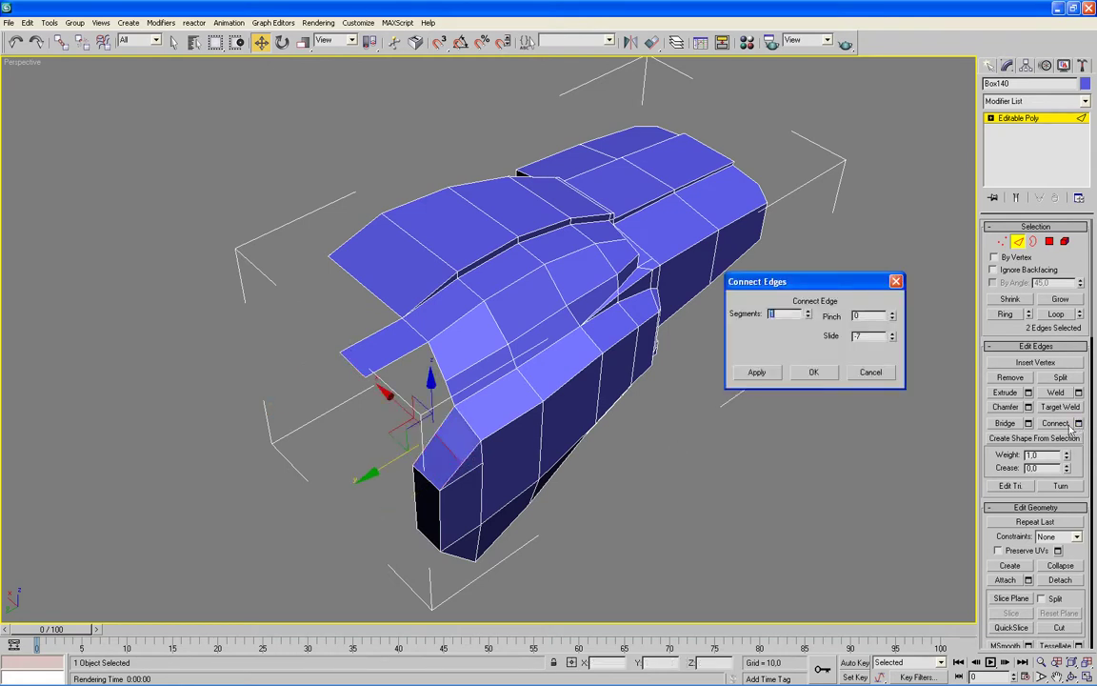
pyautogui.moveTo(949, 475); pyautogui.dragTo(911, 460, button='middle')
pyautogui.keyDown('alt'); pyautogui.moveTo(826, 487); pyautogui.dragTo(781, 436, button='middle'); pyautogui.keyUp('alt')
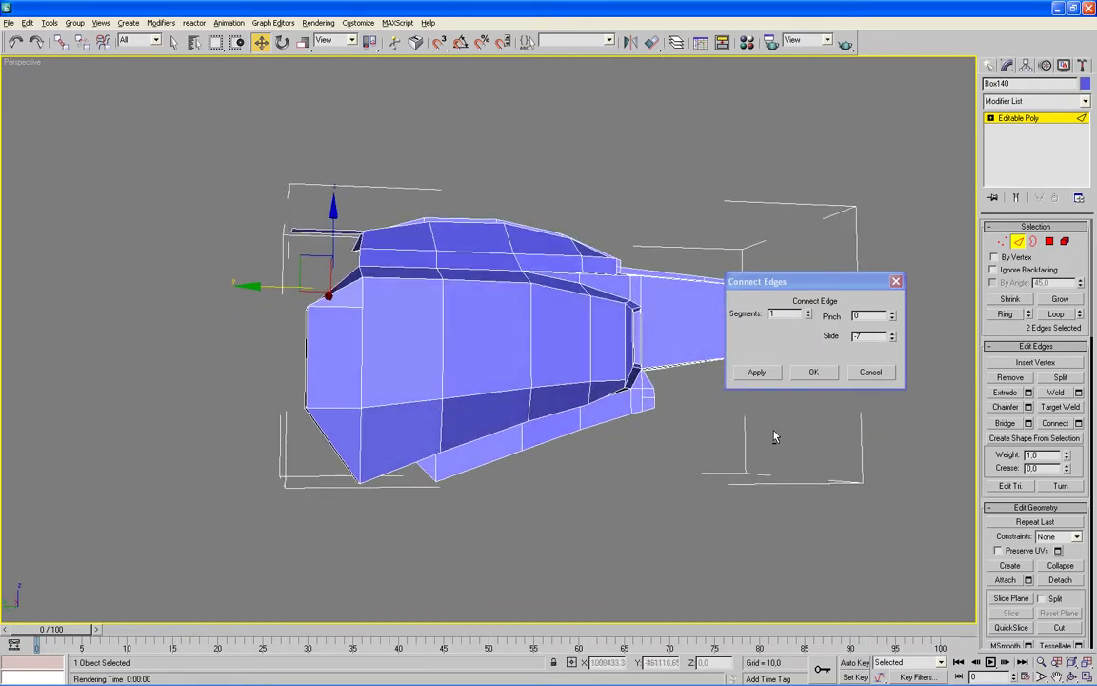
pyautogui.hotkey('alt', 'w')
pyautogui.middleClick(409, 435)
pyautogui.hotkey('alt', 'w')
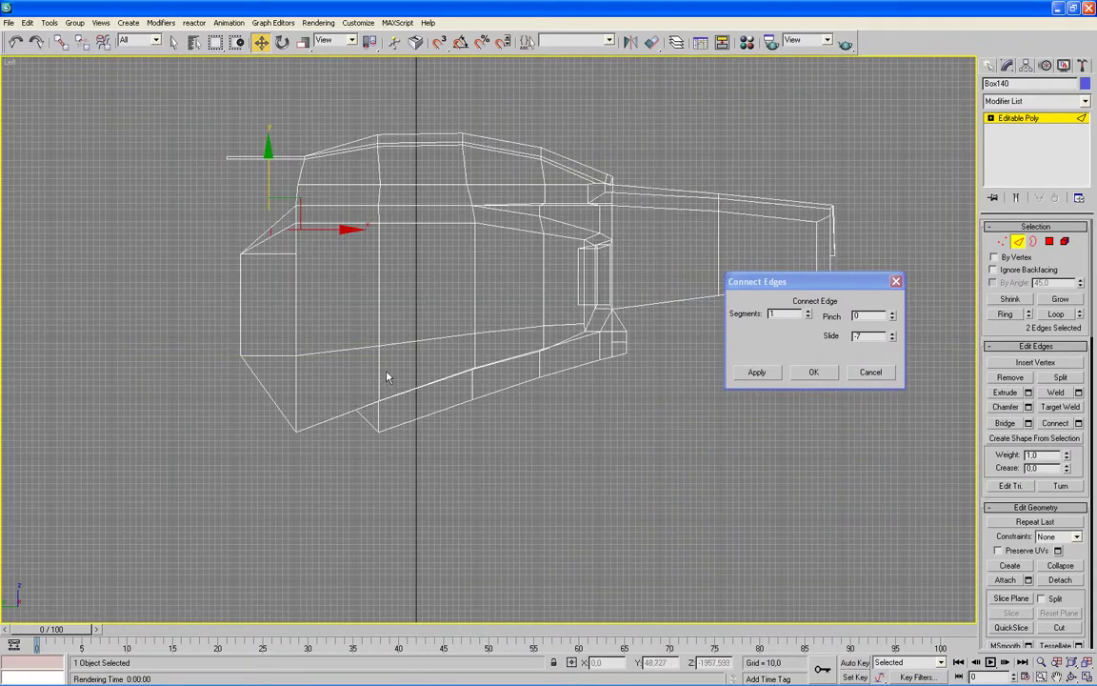
pyautogui.moveTo(390, 374); pyautogui.dragTo(404, 475, button='middle')
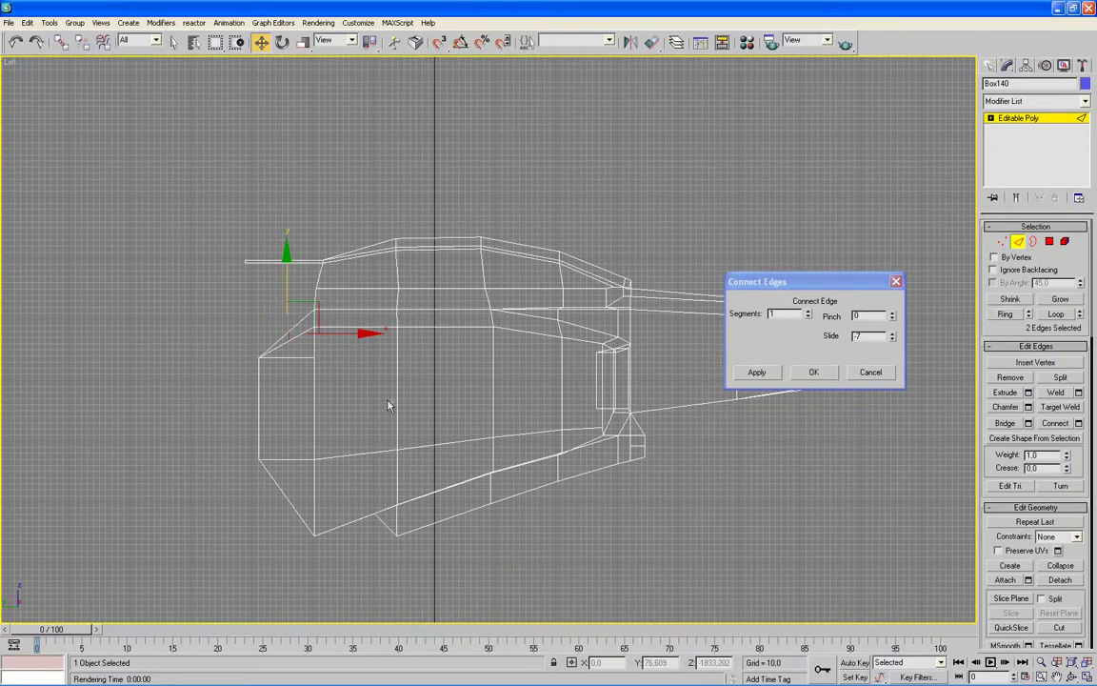
pyautogui.moveTo(893, 339); pyautogui.dragTo(891, 387)
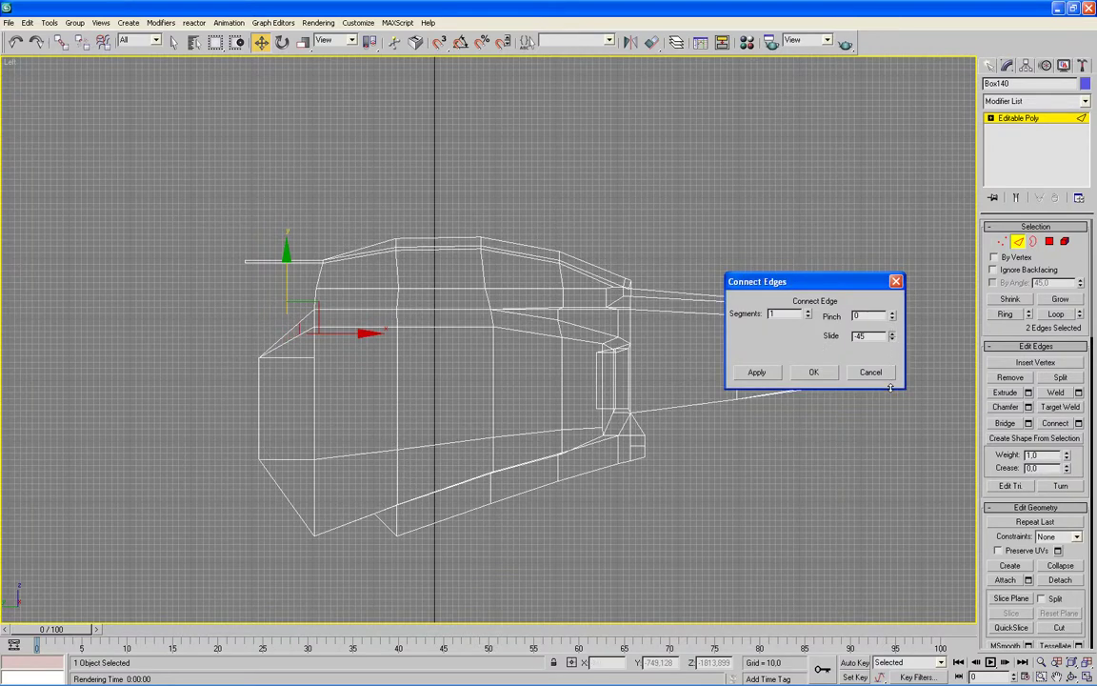
pyautogui.click(811, 373)
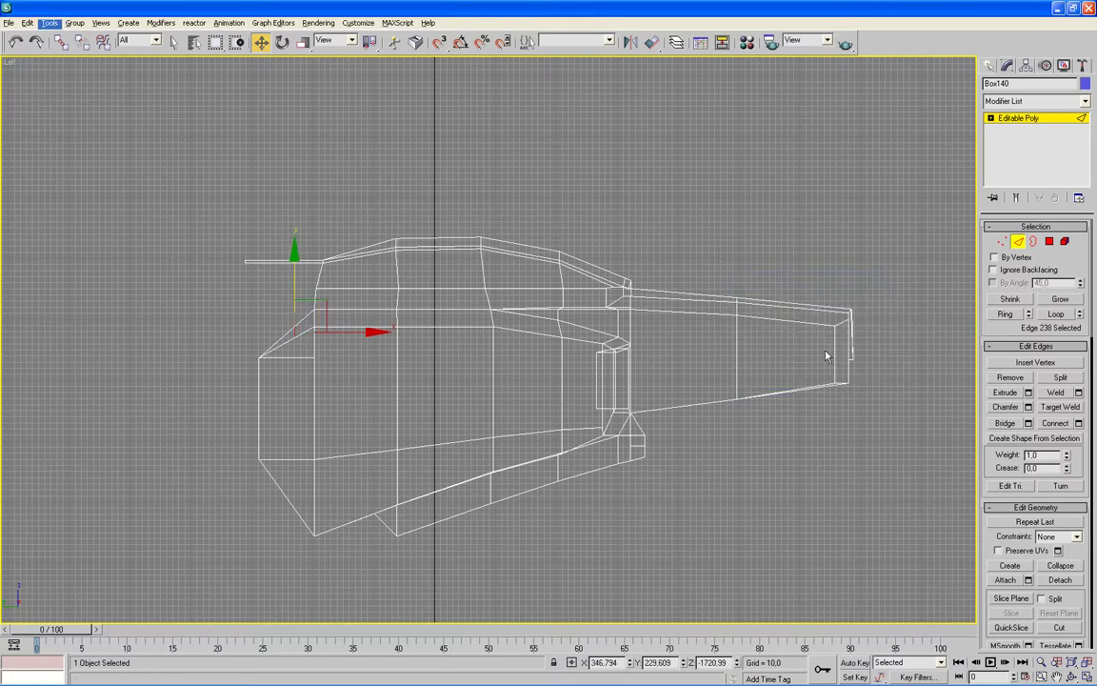
pyautogui.hotkey('alt', 'w')
# Select the rear flap's two edges and move them back and slightly up in the Left view.
pyautogui.rightClick(789, 399)
pyautogui.keyDown('alt'); pyautogui.moveTo(788, 398); pyautogui.dragTo(740, 460, button='middle'); pyautogui.keyUp('alt')
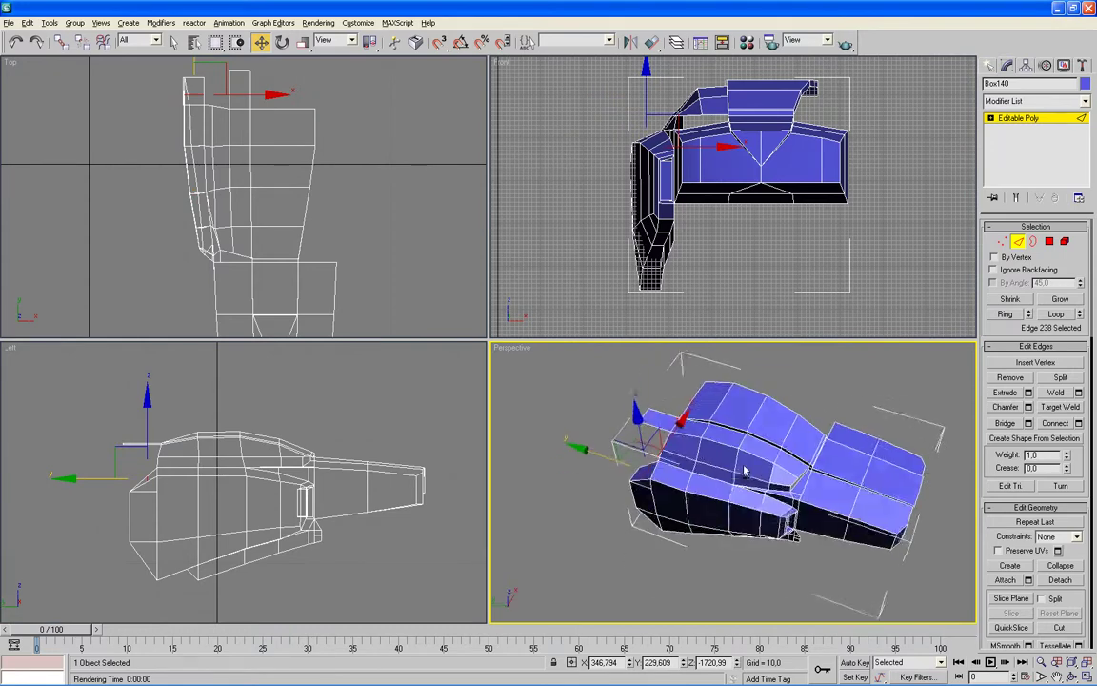
pyautogui.hotkey('alt', 'w')
pyautogui.keyDown('alt'); pyautogui.moveTo(535, 385); pyautogui.dragTo(630, 433, button='middle'); pyautogui.keyUp('alt')
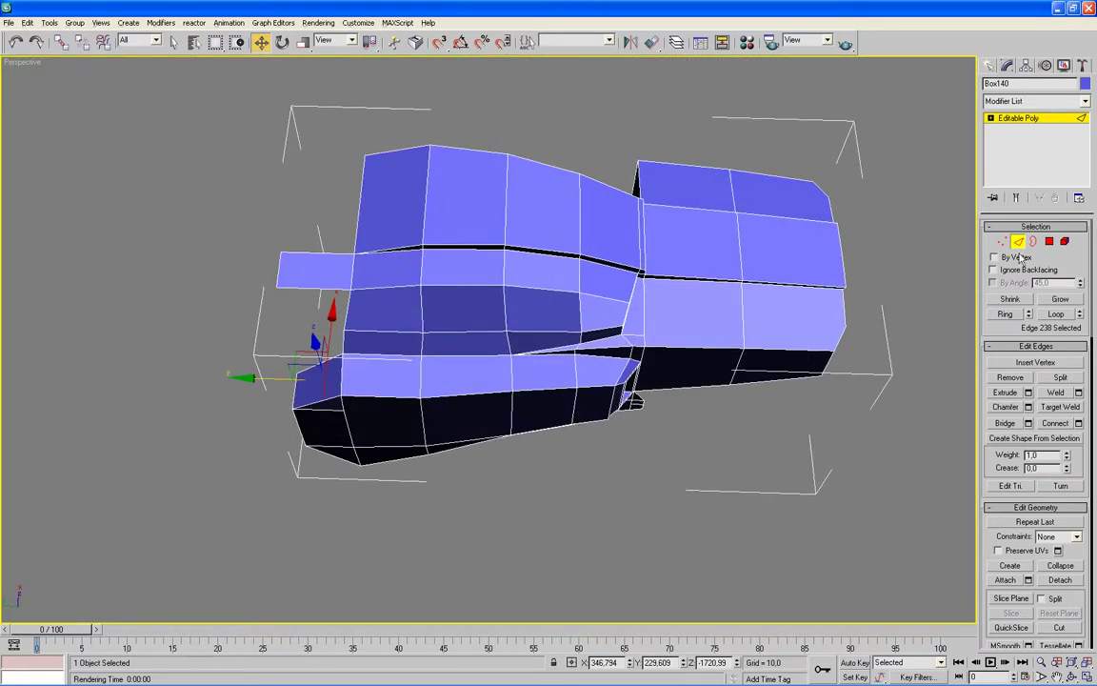
pyautogui.moveTo(510, 315)
pyautogui.keyDown('alt'); pyautogui.mouseDown(button='middle')
pyautogui.moveTo(561, 312)
pyautogui.moveTo(454, 351)
pyautogui.mouseUp(button='middle'); pyautogui.keyUp('alt')
pyautogui.keyDown('ctrl'); pyautogui.click(391, 416); pyautogui.keyUp('ctrl')
pyautogui.hotkey('alt', 'w')
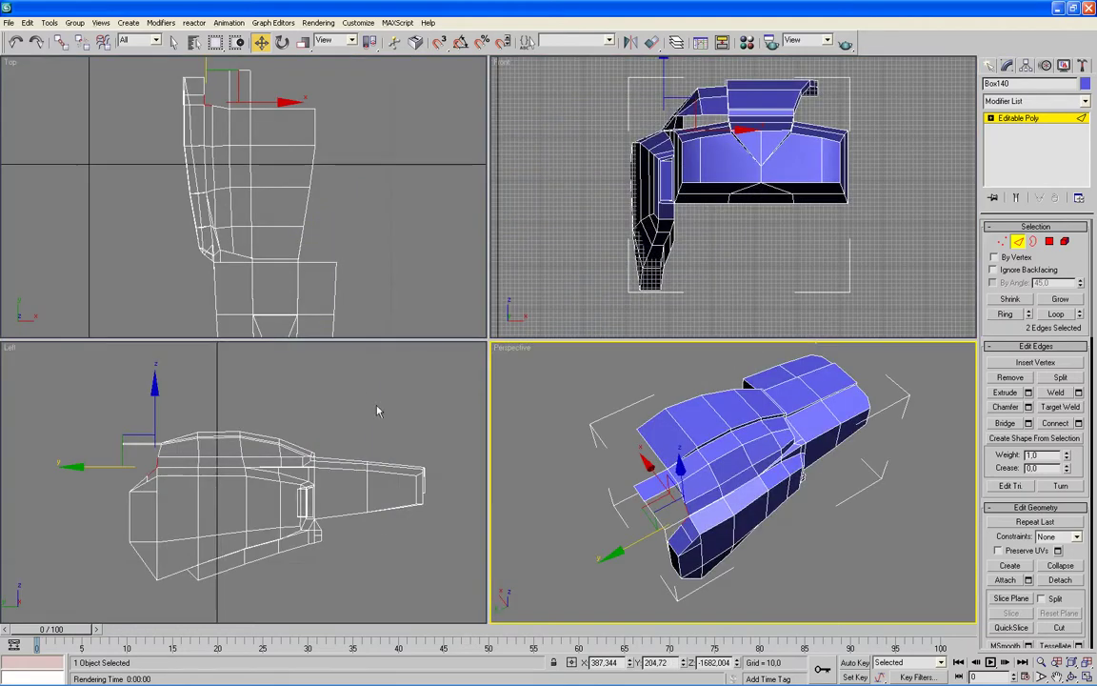
pyautogui.moveTo(348, 296); pyautogui.dragTo(350, 383, button='middle')
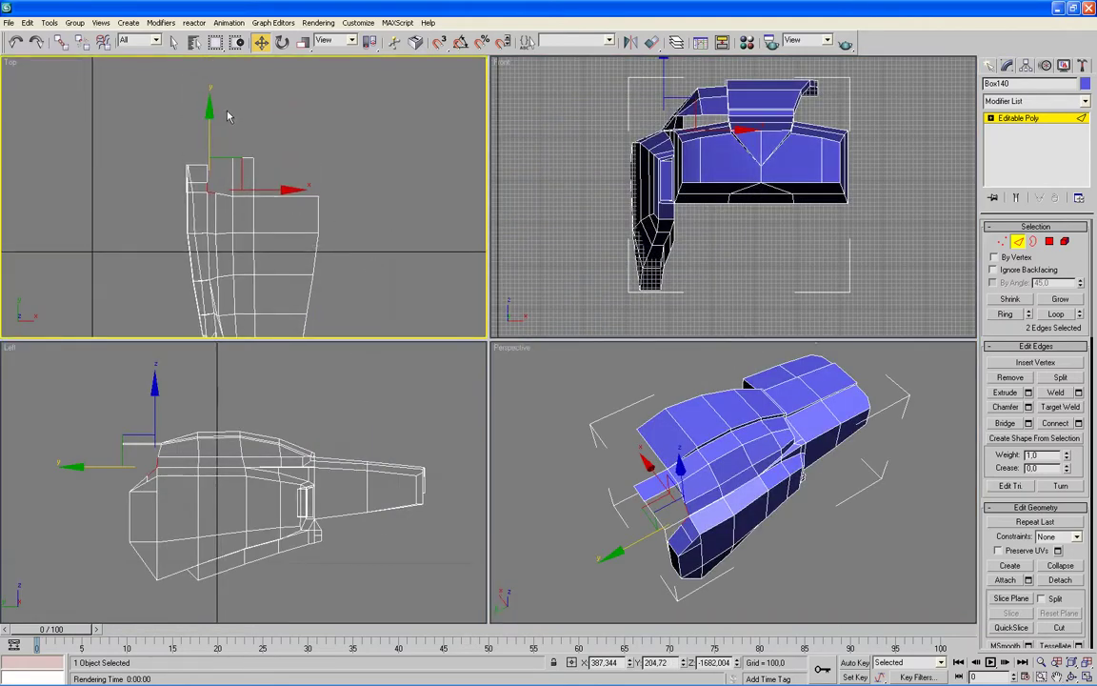
pyautogui.rightClick(191, 438)
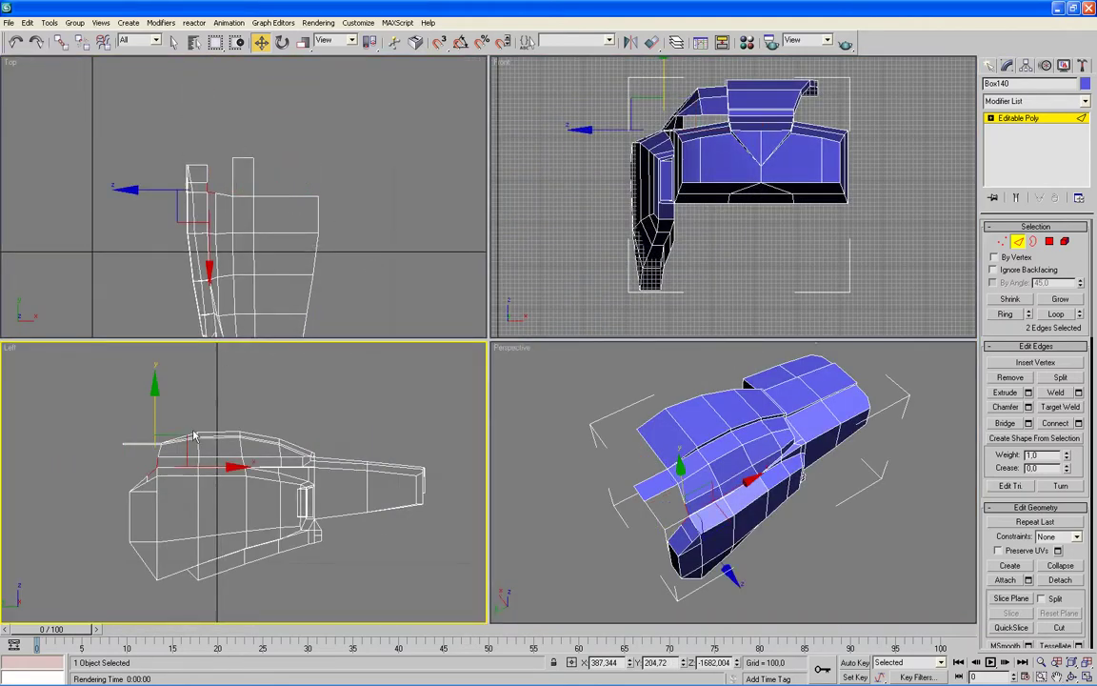
pyautogui.moveTo(188, 437); pyautogui.dragTo(153, 433)
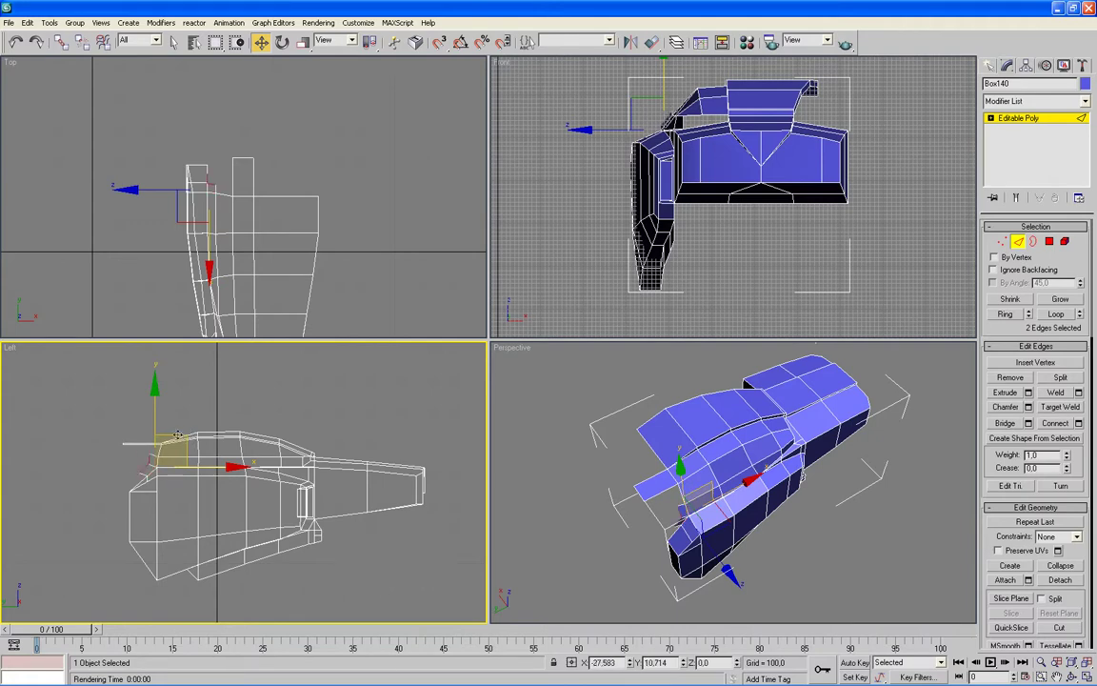
# Exit Edge mode and inspect the model, showing the Front view in wireframe.
pyautogui.click(1018, 242)
pyautogui.rightClick(854, 539)
pyautogui.hotkey('alt', 'w')
pyautogui.moveTo(852, 540)
pyautogui.keyDown('alt'); pyautogui.mouseDown(button='middle')
pyautogui.moveTo(779, 521)
pyautogui.moveTo(767, 477)
pyautogui.moveTo(707, 515)
pyautogui.mouseUp(button='middle'); pyautogui.keyUp('alt')
pyautogui.hotkey('alt', 'w')
pyautogui.rightClick(725, 259)
pyautogui.moveTo(725, 259)
pyautogui.mouseDown(button='middle')
pyautogui.moveTo(712, 284)
pyautogui.moveTo(653, 299)
pyautogui.mouseUp(button='middle')
pyautogui.hotkey('alt', 'w')
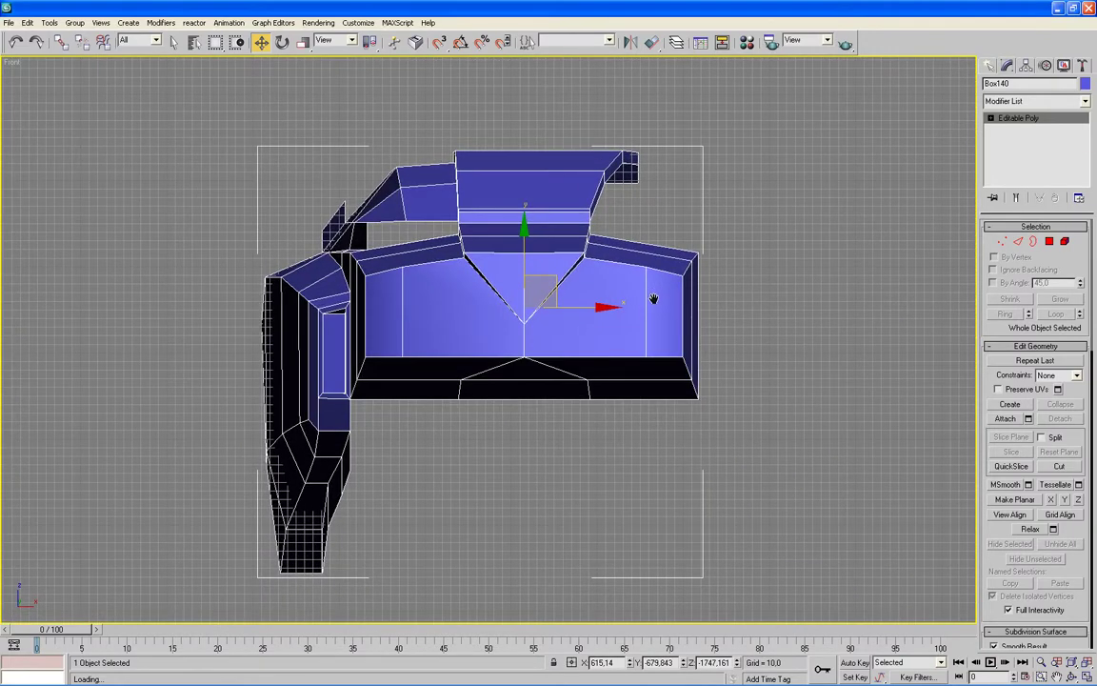
pyautogui.press('F3')
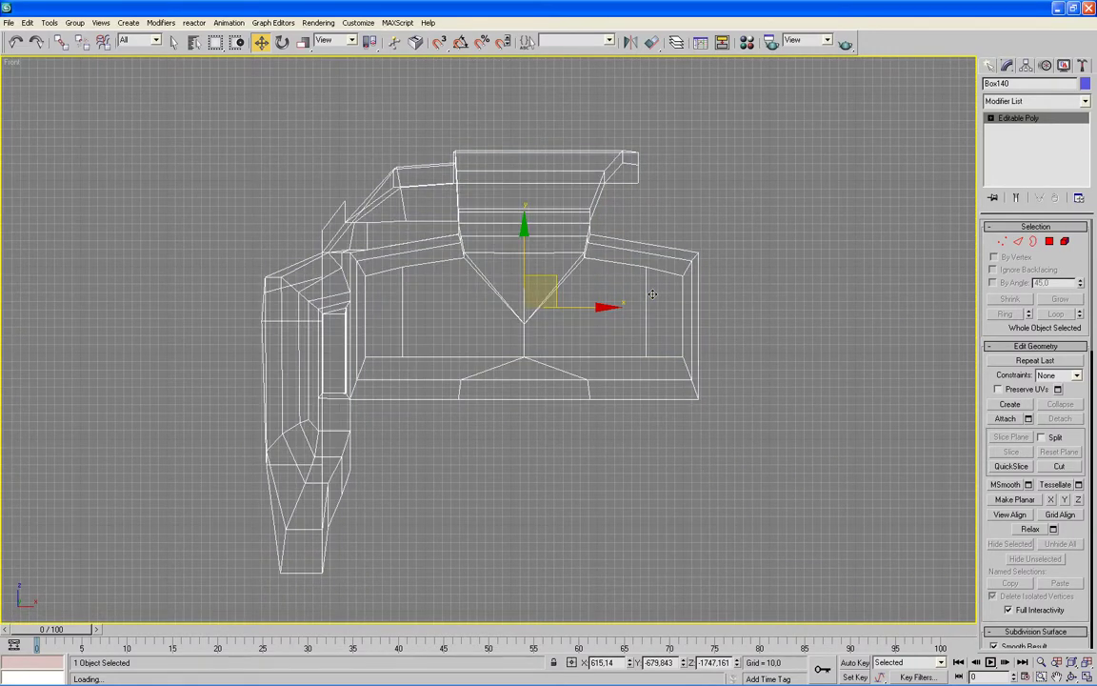
pyautogui.hotkey('alt', 'w')
pyautogui.keyDown('alt'); pyautogui.moveTo(613, 435); pyautogui.dragTo(685, 429, button='middle'); pyautogui.keyUp('alt')
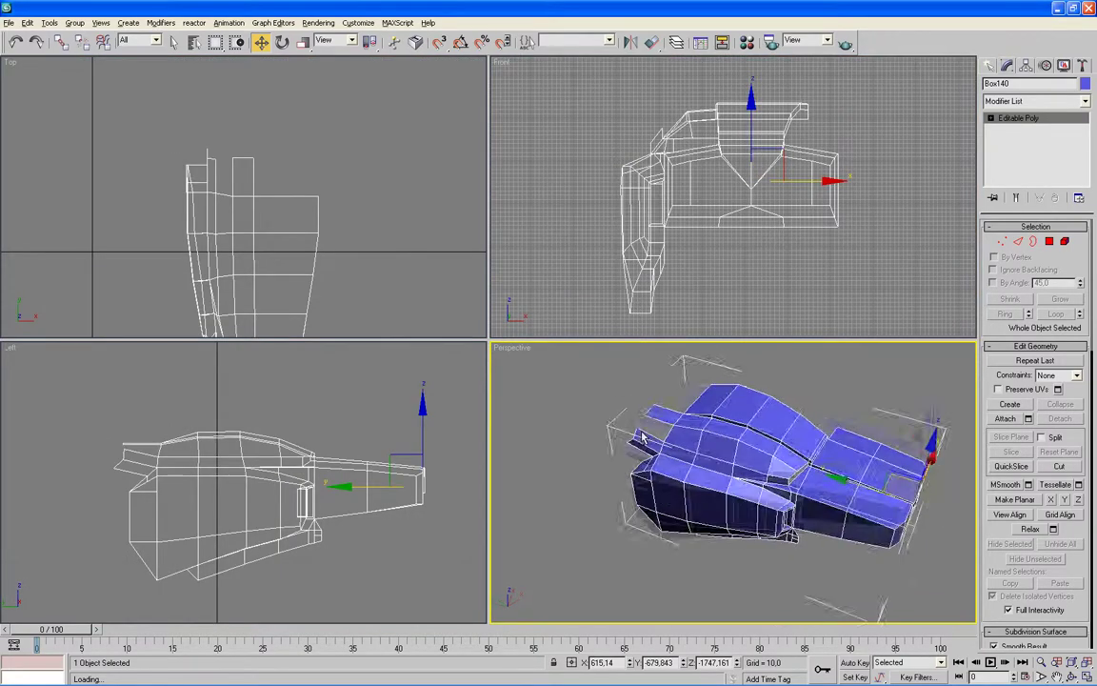
# In Vertex mode, move a rear flap tip vertex up and back in the Left view.
pyautogui.press('1')
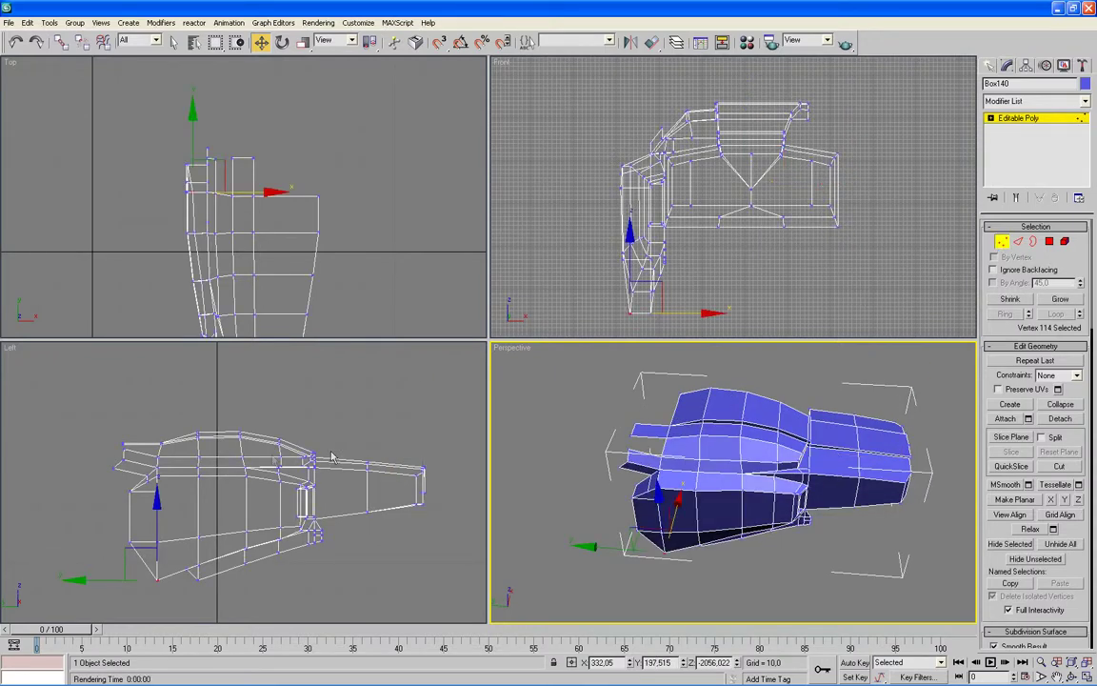
pyautogui.click(122, 459)
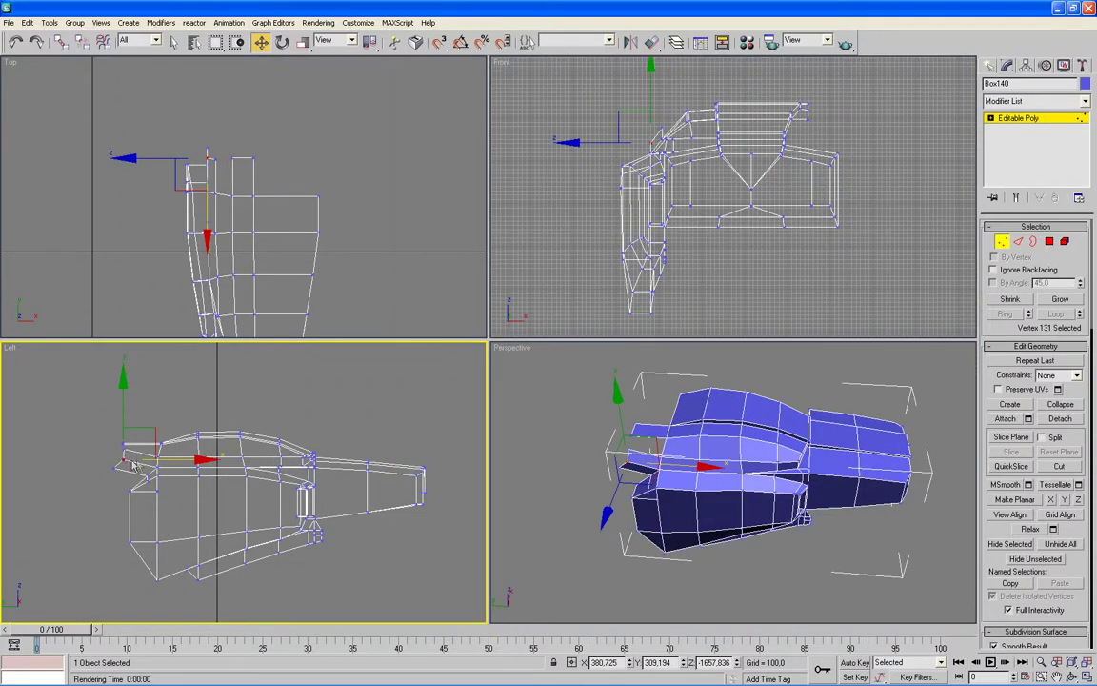
pyautogui.hotkey('alt', 'w')
pyautogui.scroll(2, 334, 404)
pyautogui.scroll(2, 448, 390)
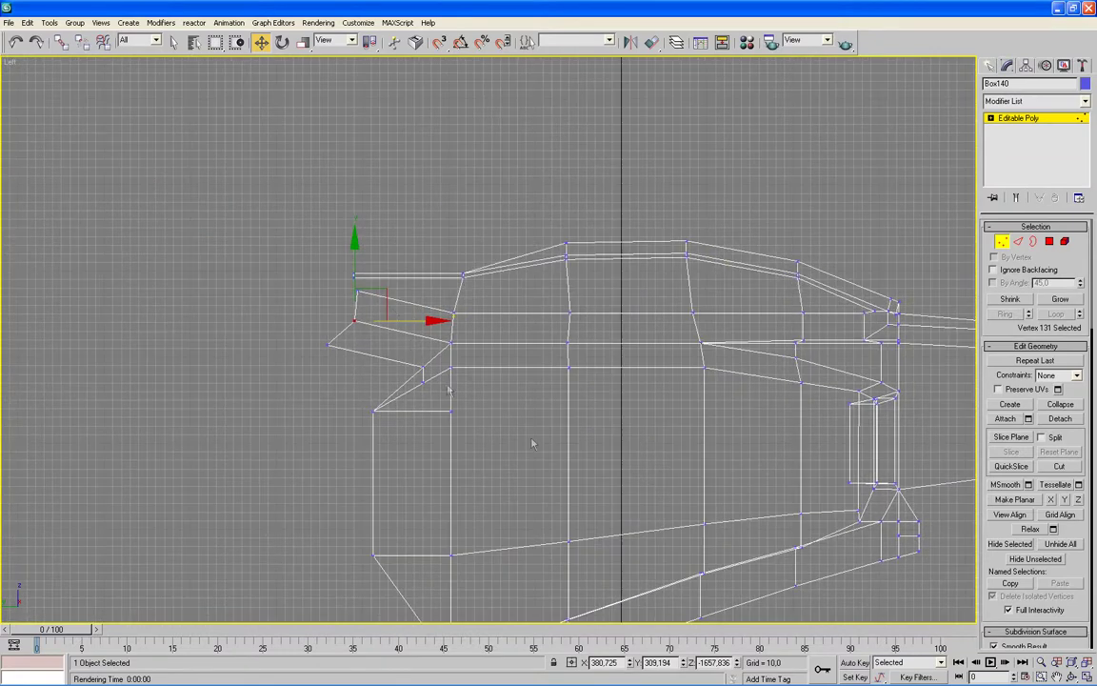
pyautogui.moveTo(383, 298); pyautogui.dragTo(371, 279)
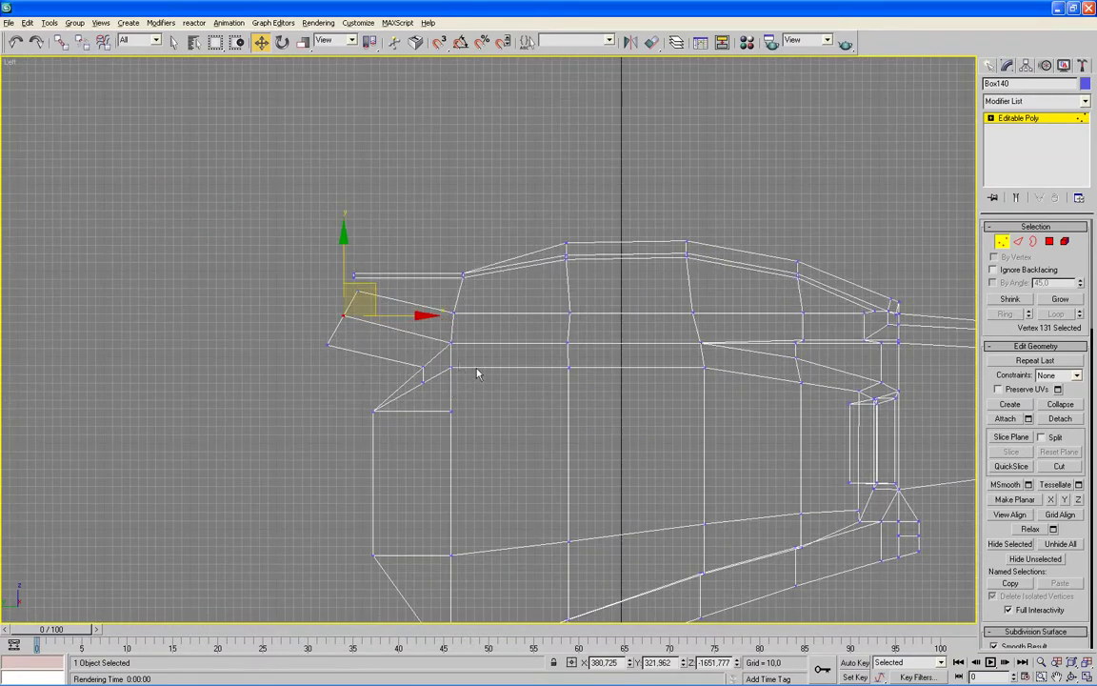
pyautogui.hotkey('alt', 'w')
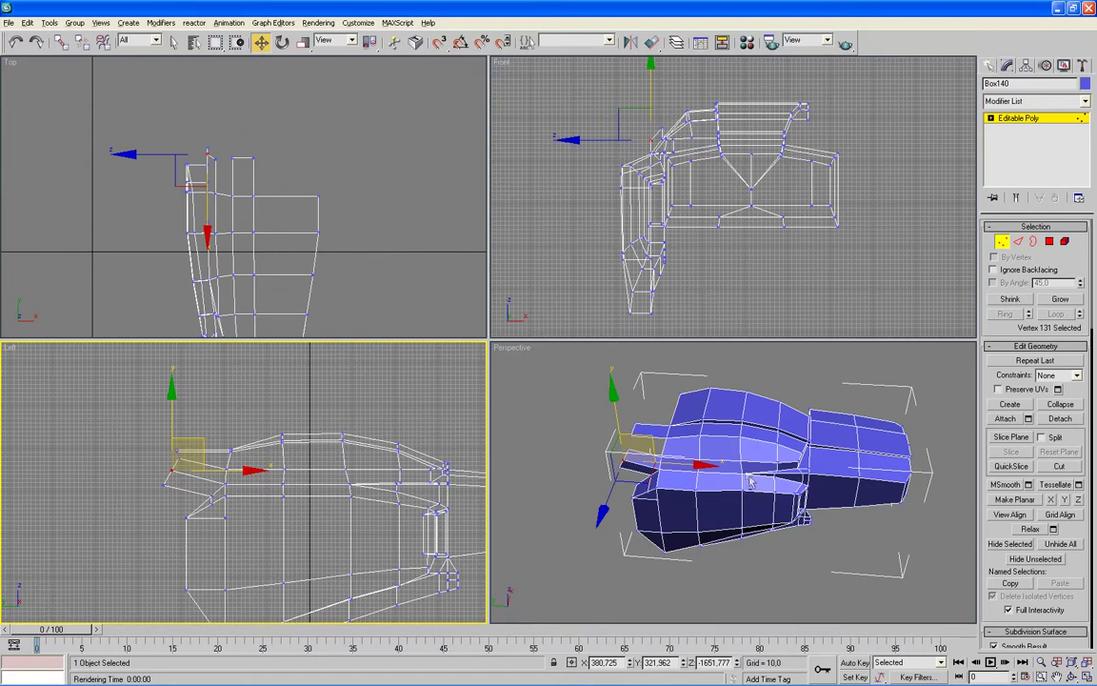
# Select the two spike-tip vertices and move them left and up in the Front view.
pyautogui.keyDown('alt'); pyautogui.moveTo(748, 476); pyautogui.dragTo(712, 433, button='middle'); pyautogui.keyUp('alt')
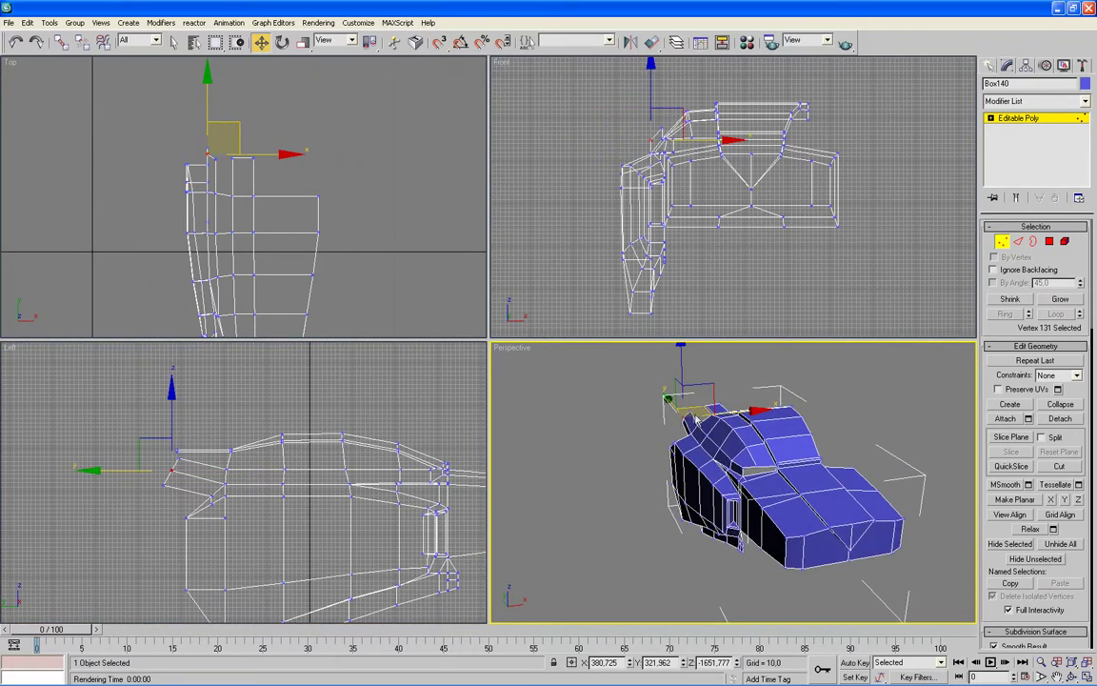
pyautogui.hotkey('alt', 'w')
pyautogui.scroll(5, 597, 380)
pyautogui.scroll(-2, 433, 295)
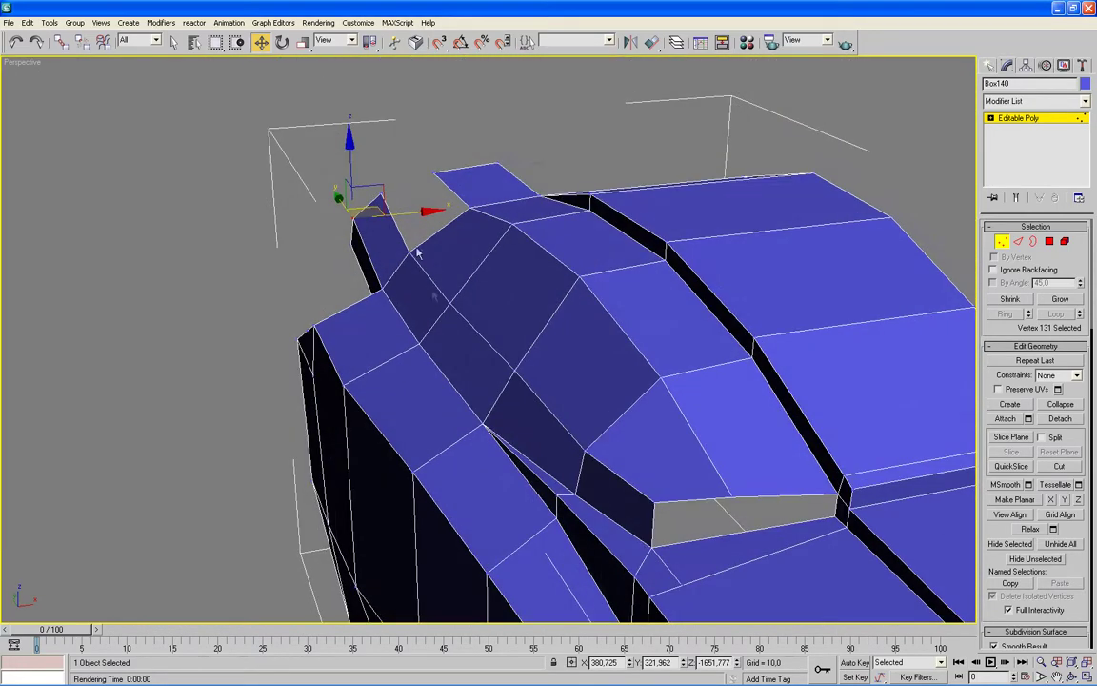
pyautogui.click(379, 195)
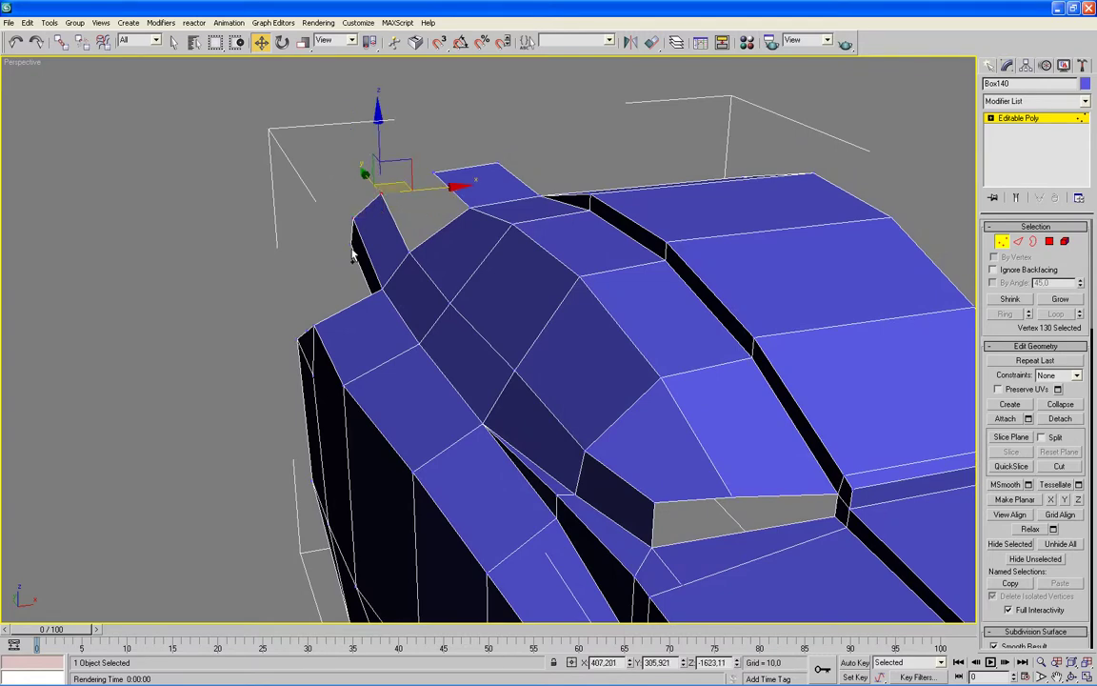
pyautogui.moveTo(392, 186); pyautogui.dragTo(350, 245)
pyautogui.hotkey('alt', 'w')
pyautogui.rightClick(591, 137)
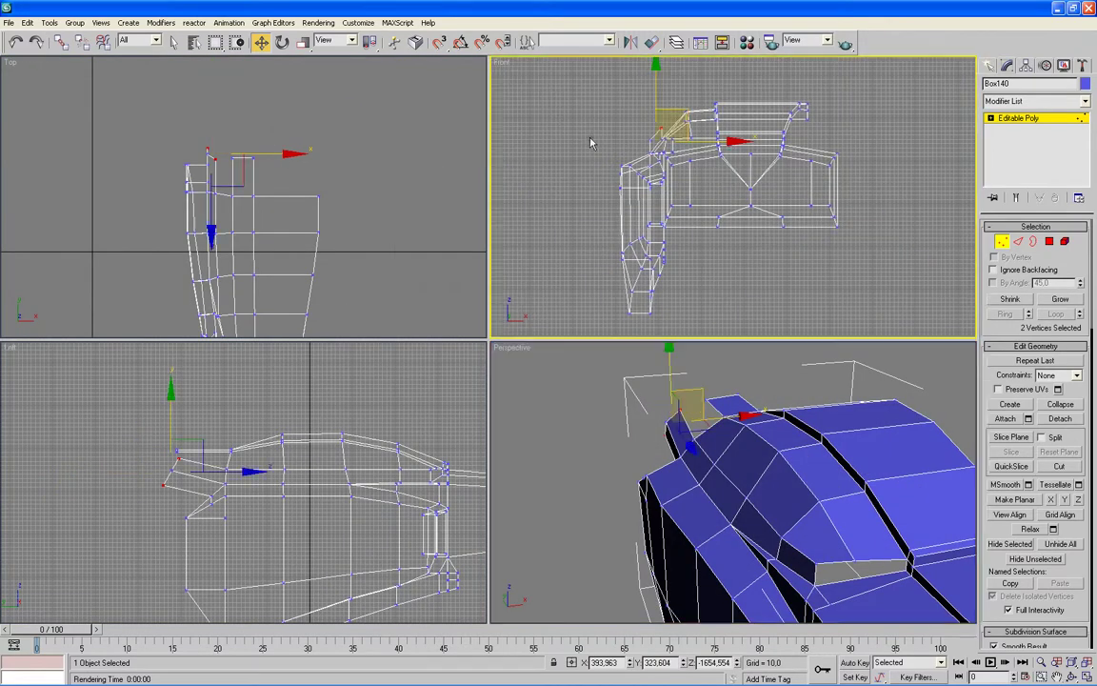
pyautogui.hotkey('alt', 'w')
pyautogui.moveTo(578, 168); pyautogui.dragTo(557, 239, button='middle')
pyautogui.moveTo(422, 243); pyautogui.dragTo(409, 240)
pyautogui.hotkey('alt', 'w')
# In the Left view, nudge the lower tip vertex up-right and the upper one down-left.
pyautogui.rightClick(318, 411)
pyautogui.hotkey('alt', 'w')
pyautogui.moveTo(406, 348); pyautogui.dragTo(464, 340, button='middle')
pyautogui.click(398, 357)
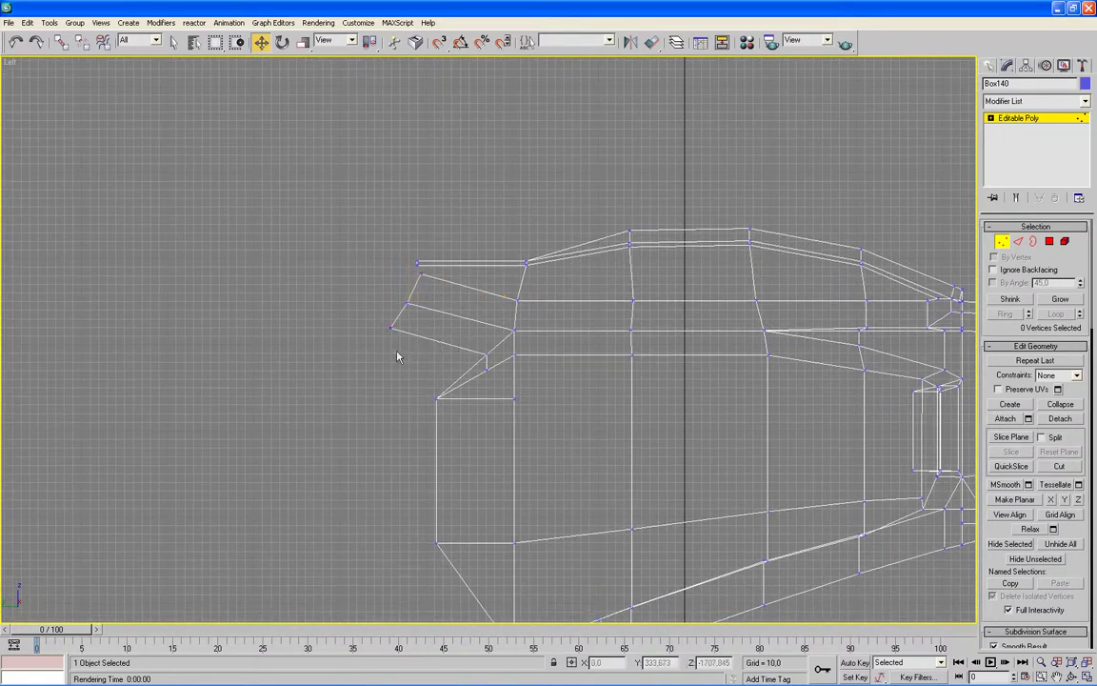
pyautogui.click(390, 328)
pyautogui.moveTo(420, 296); pyautogui.dragTo(431, 282)
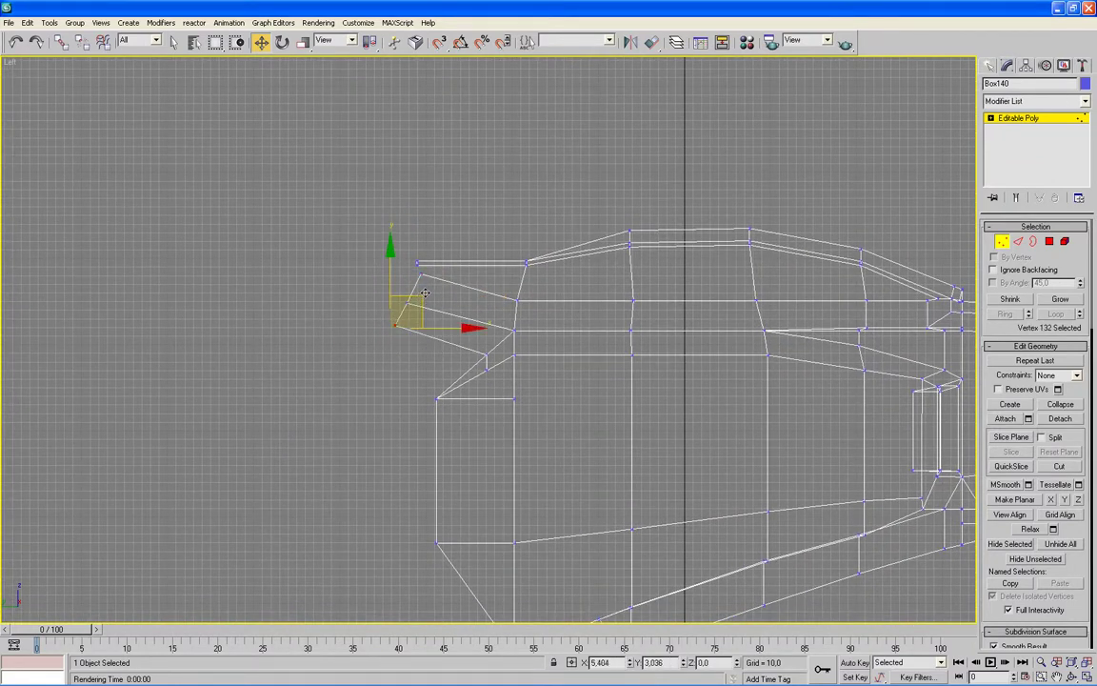
pyautogui.click(419, 266)
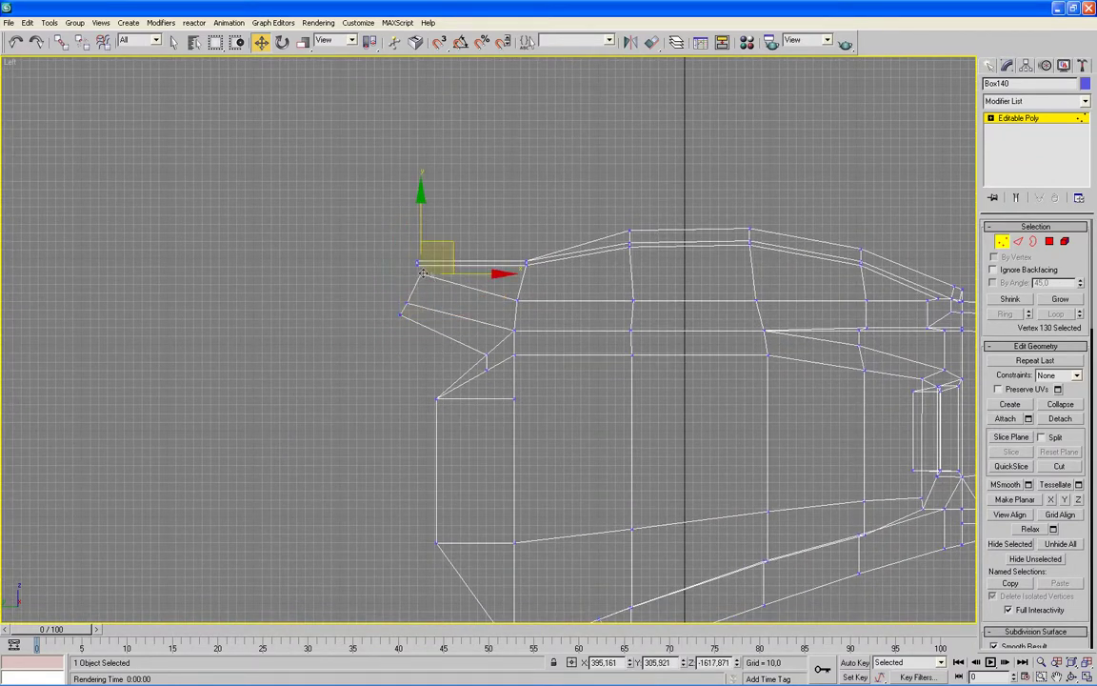
pyautogui.moveTo(448, 241); pyautogui.dragTo(444, 254)
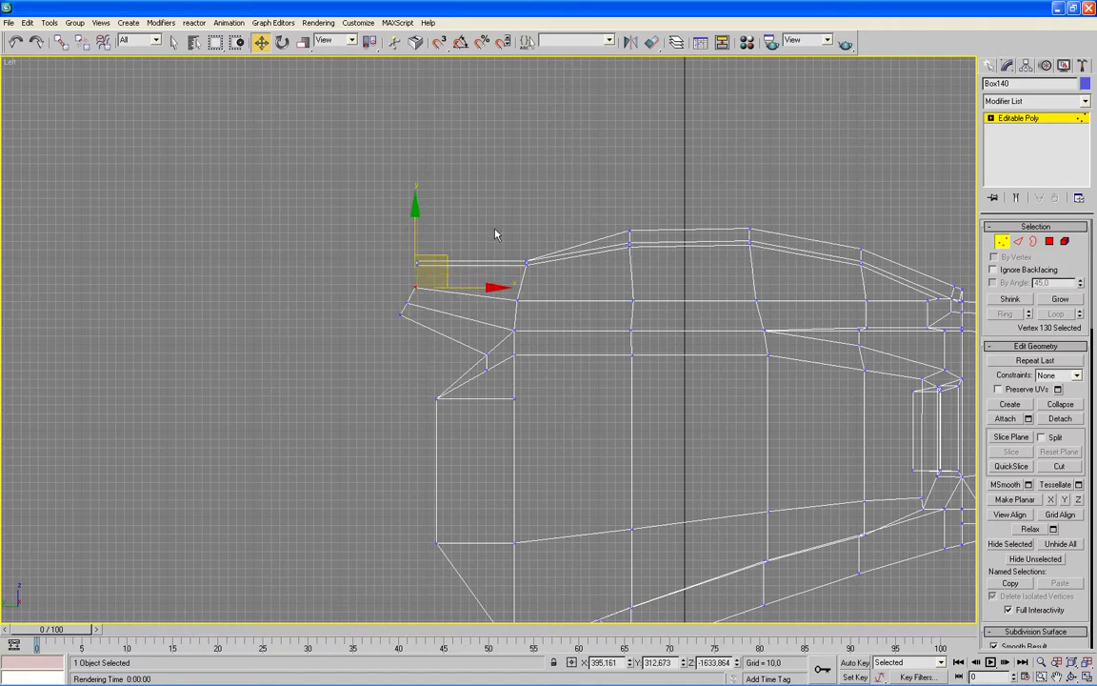
# Select the five flap-tip vertices and move them up and back together.
pyautogui.scroll(-2, 490, 219)
pyautogui.moveTo(448, 229); pyautogui.dragTo(392, 298)
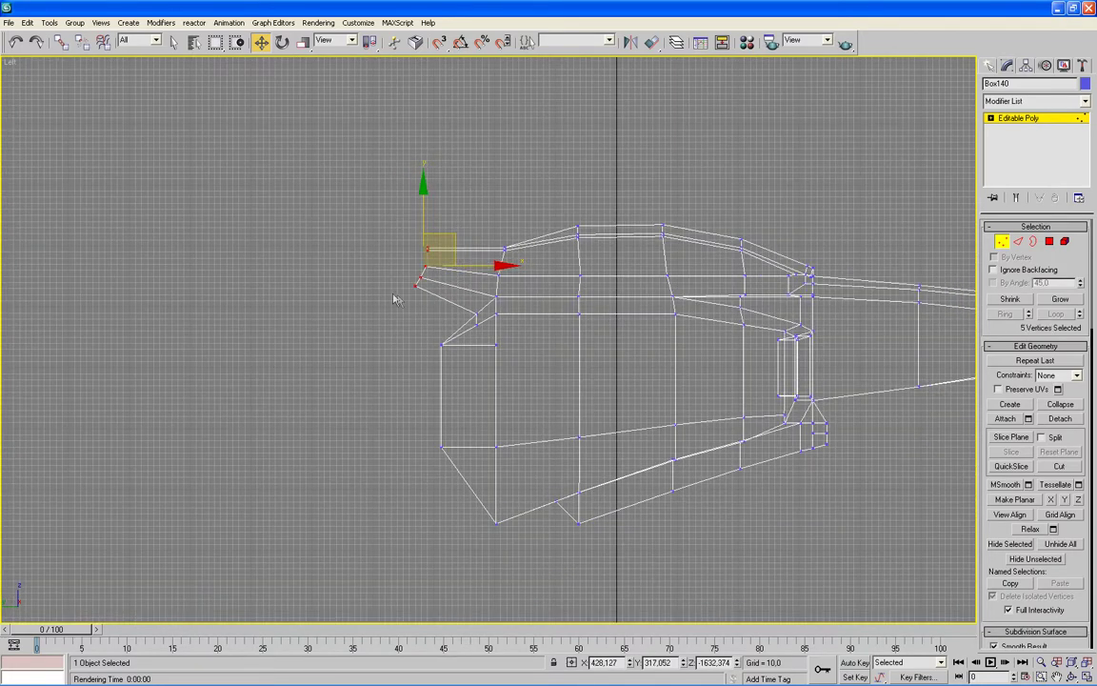
pyautogui.moveTo(465, 286); pyautogui.dragTo(431, 303, button='middle')
pyautogui.moveTo(422, 252); pyautogui.dragTo(395, 232)
pyautogui.moveTo(472, 271); pyautogui.dragTo(330, 252, button='middle')
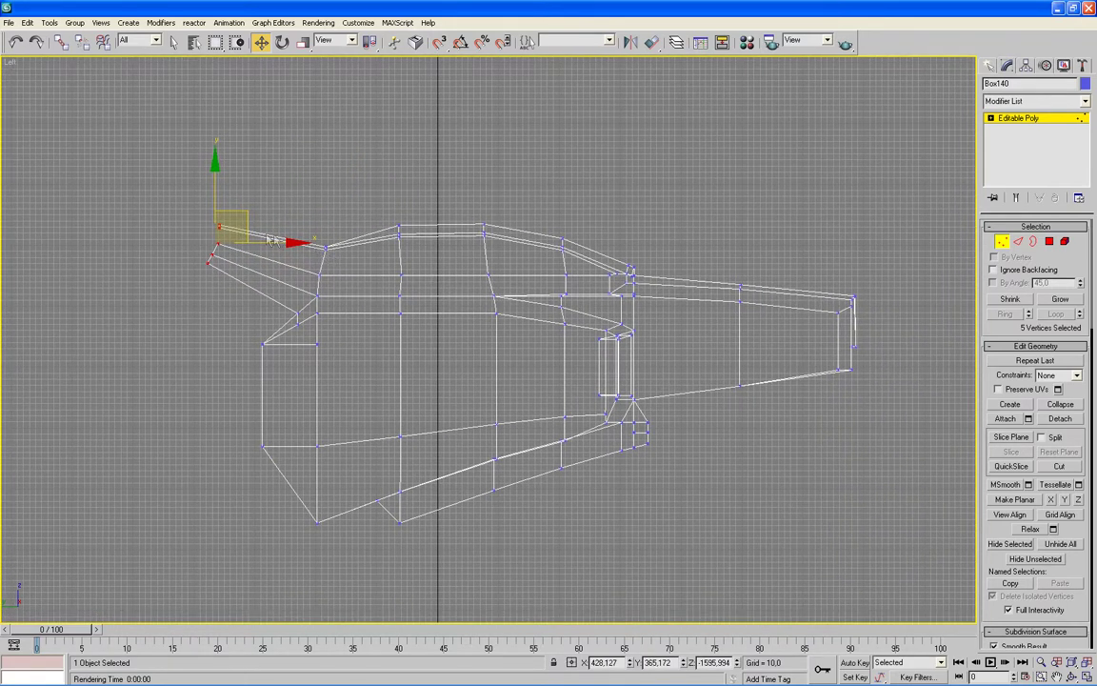
# Shift the flap tip vertices right, then rotate the three top flap vertices slightly.
pyautogui.moveTo(246, 212); pyautogui.dragTo(256, 211)
pyautogui.click(303, 220)
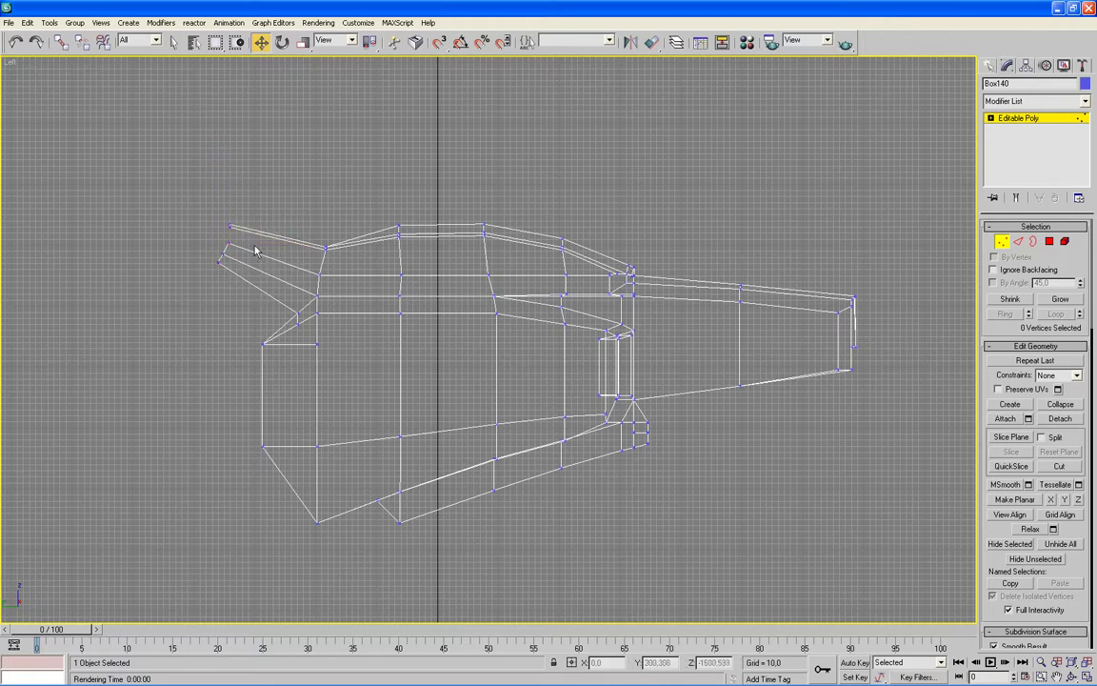
pyautogui.moveTo(219, 213); pyautogui.dragTo(252, 231)
pyautogui.click(282, 42)
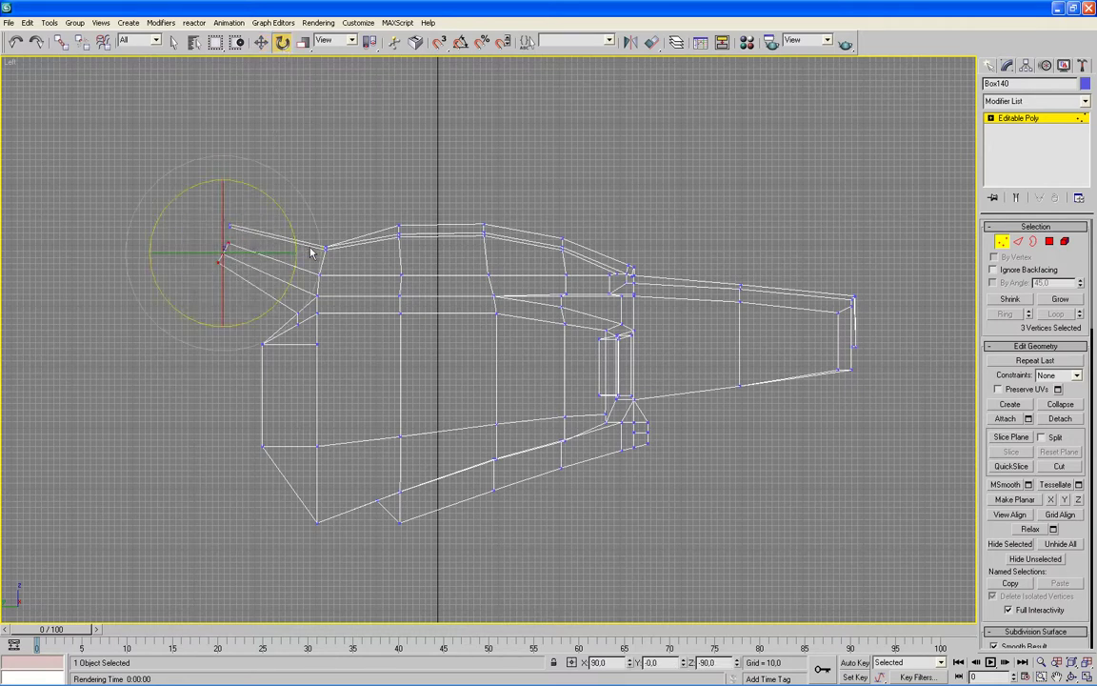
pyautogui.moveTo(294, 241); pyautogui.dragTo(295, 247)
pyautogui.click(320, 220)
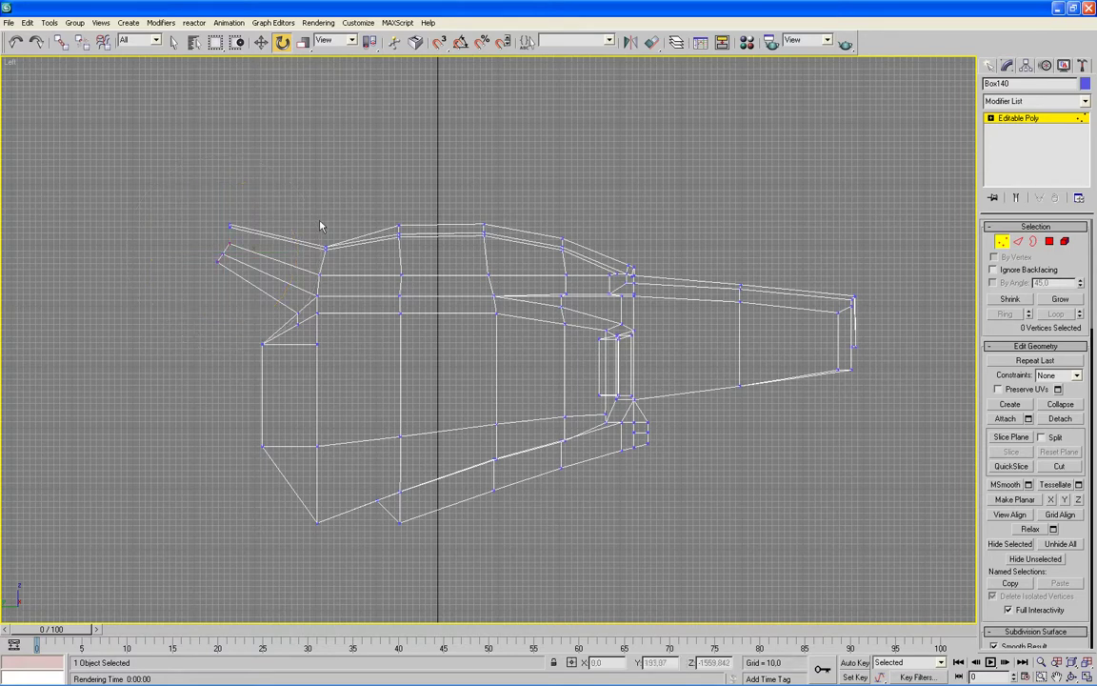
# Nudge a single flap-tip vertex up and to the right.
pyautogui.scroll(2, 399, 255)
pyautogui.scroll(2, 259, 221)
pyautogui.click(260, 41)
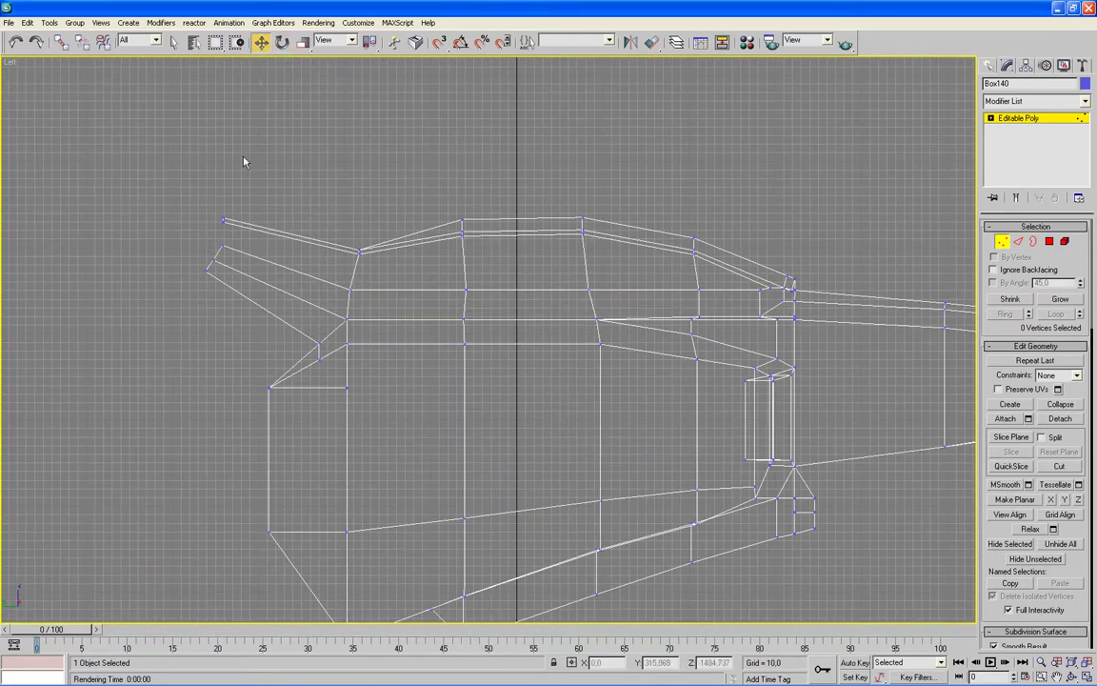
pyautogui.click(217, 252)
pyautogui.scroll(3, 259, 270)
pyautogui.moveTo(265, 270); pyautogui.dragTo(616, 407, button='middle')
pyautogui.moveTo(420, 335); pyautogui.dragTo(424, 330)
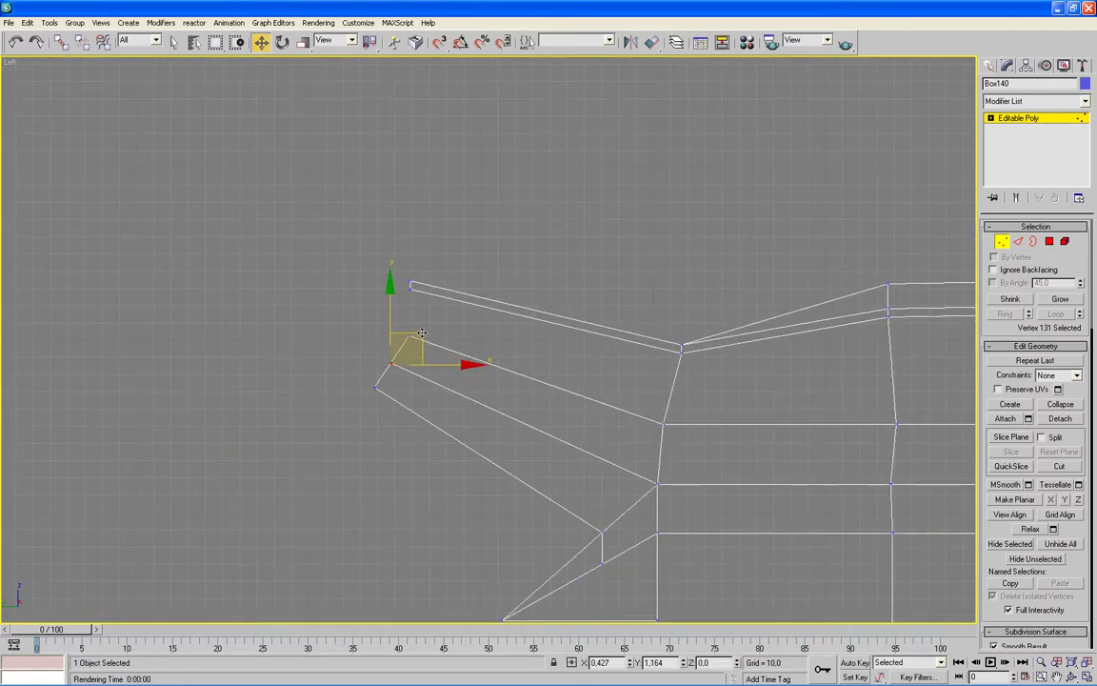
pyautogui.click(600, 251)
# Select the flap's two top vertices and move them left in the Front view.
pyautogui.scroll(1, 481, 289)
pyautogui.hotkey('alt', 'w')
pyautogui.click(588, 411)
pyautogui.hotkey('alt', 'w')
pyautogui.scroll(-3, 655, 418)
pyautogui.scroll(-4, 569, 381)
pyautogui.moveTo(570, 389)
pyautogui.keyDown('alt'); pyautogui.mouseDown(button='middle')
pyautogui.moveTo(586, 435)
pyautogui.moveTo(544, 411)
pyautogui.moveTo(421, 441)
pyautogui.moveTo(473, 433)
pyautogui.moveTo(464, 385)
pyautogui.moveTo(480, 384)
pyautogui.mouseUp(button='middle'); pyautogui.keyUp('alt')
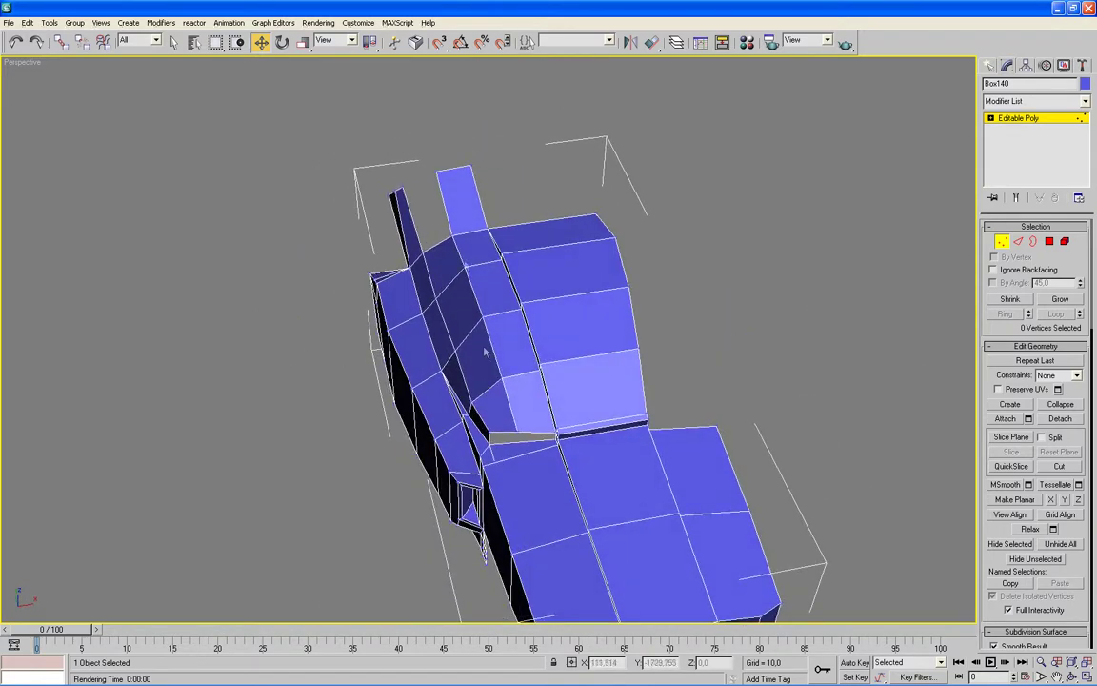
pyautogui.moveTo(476, 143); pyautogui.dragTo(425, 200)
pyautogui.hotkey('alt', 'w')
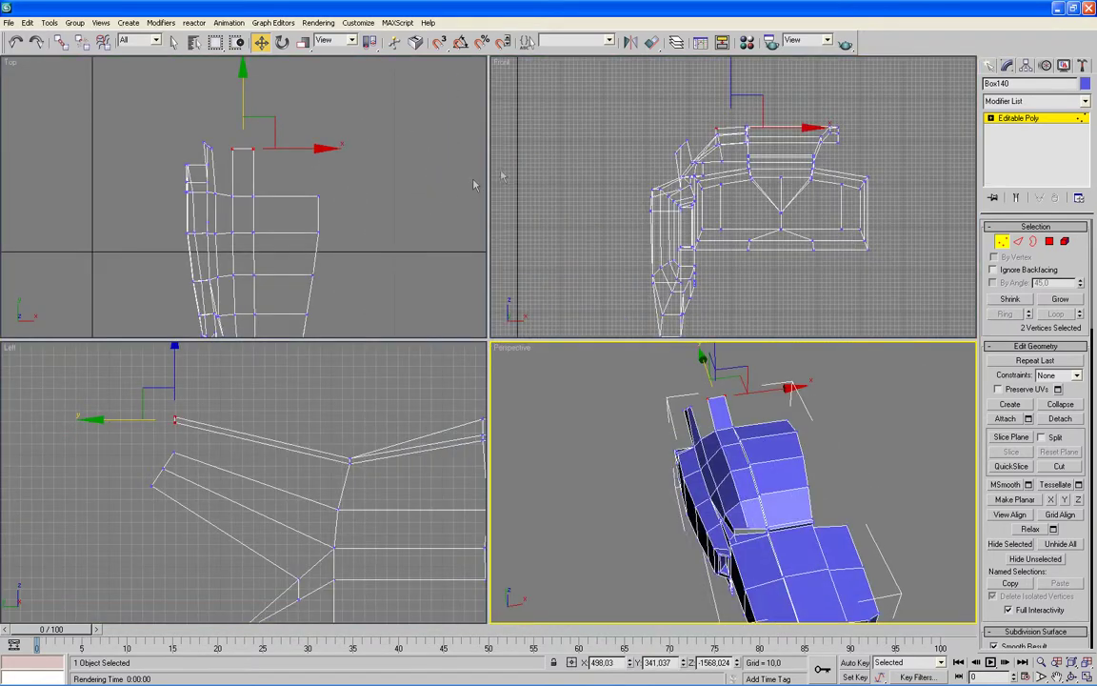
pyautogui.rightClick(605, 172)
pyautogui.scroll(2, 666, 190)
pyautogui.moveTo(795, 155); pyautogui.dragTo(682, 188)
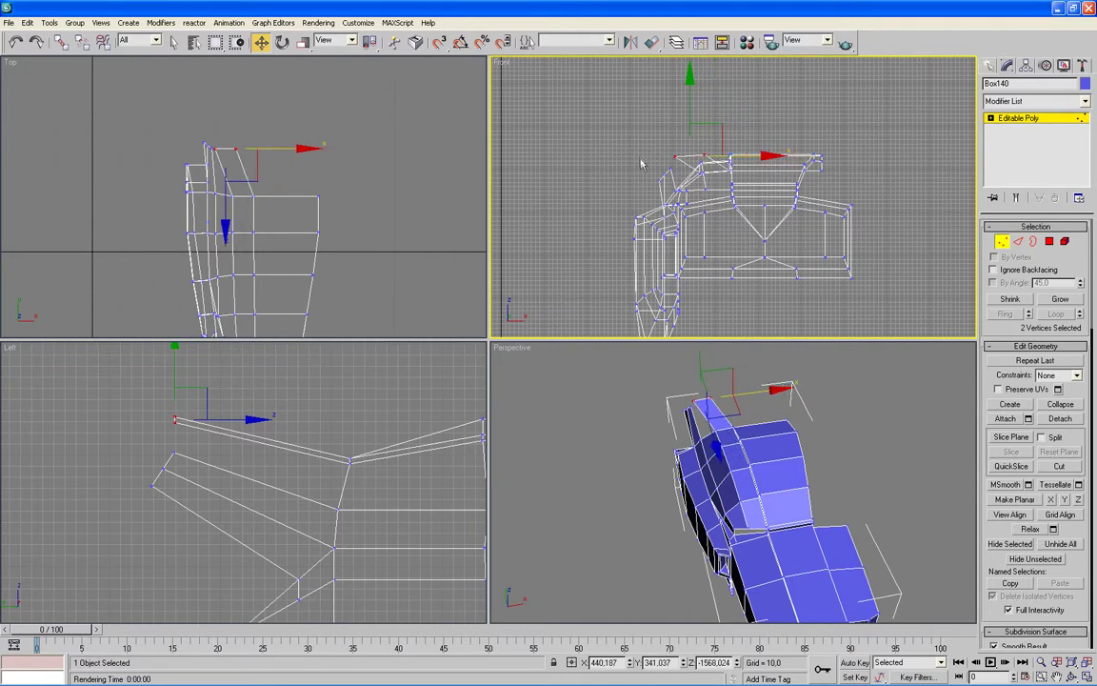
# Add a third flap vertex and raise all three in the Left view.
pyautogui.rightClick(76, 429)
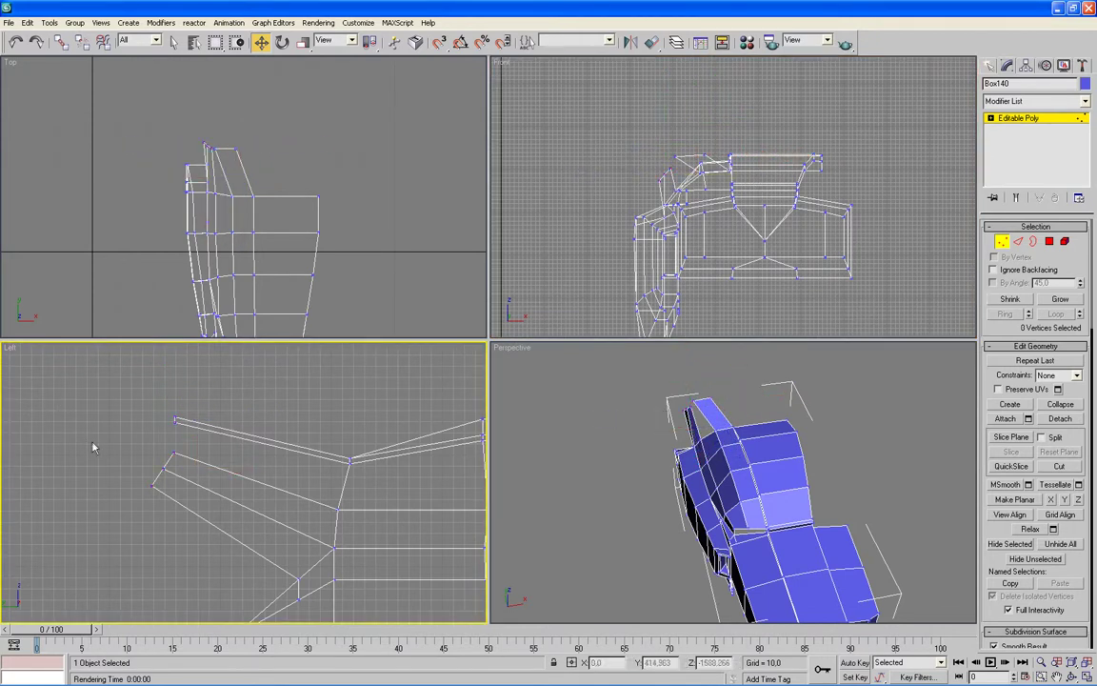
pyautogui.keyDown('ctrl'); pyautogui.click(177, 452); pyautogui.keyUp('ctrl')
pyautogui.moveTo(161, 390); pyautogui.dragTo(158, 374)
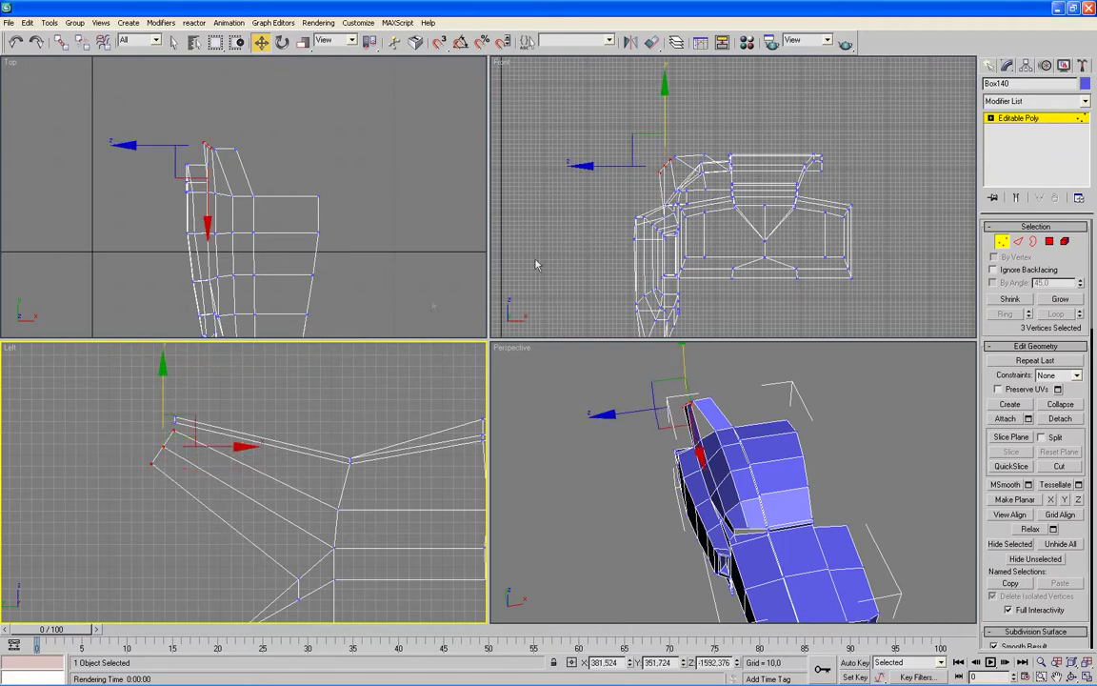
# Pull the single flap-top vertex left and slightly down in the Front view.
pyautogui.click(711, 152)
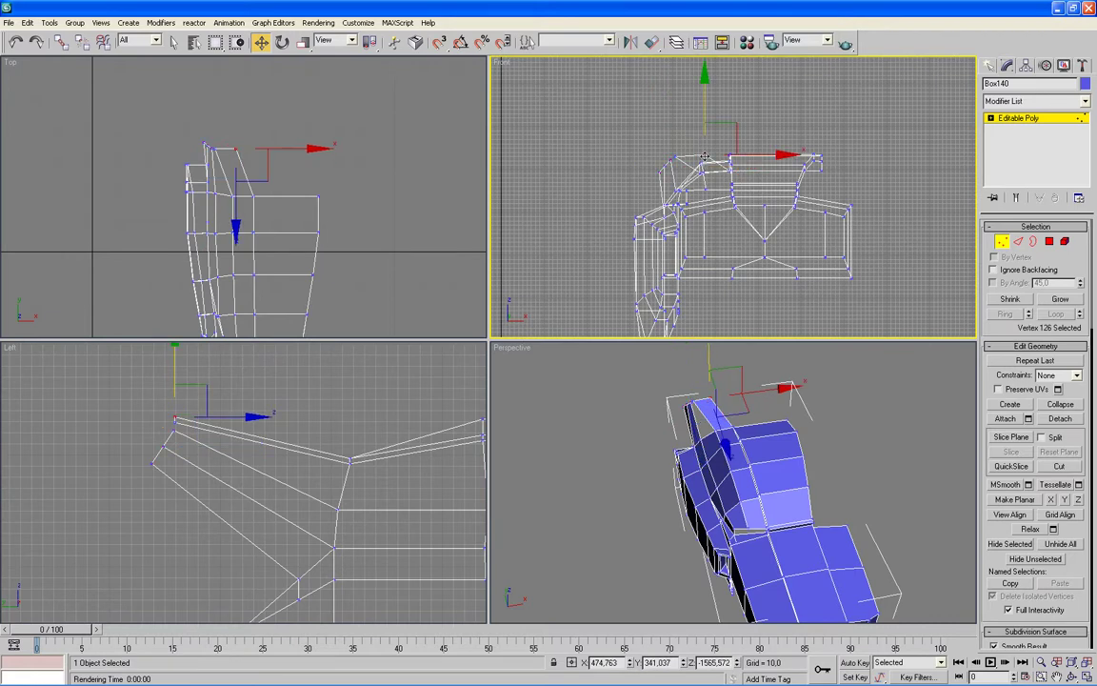
pyautogui.hotkey('alt', 'w')
pyautogui.scroll(5, 619, 210)
pyautogui.scroll(-1, 590, 229)
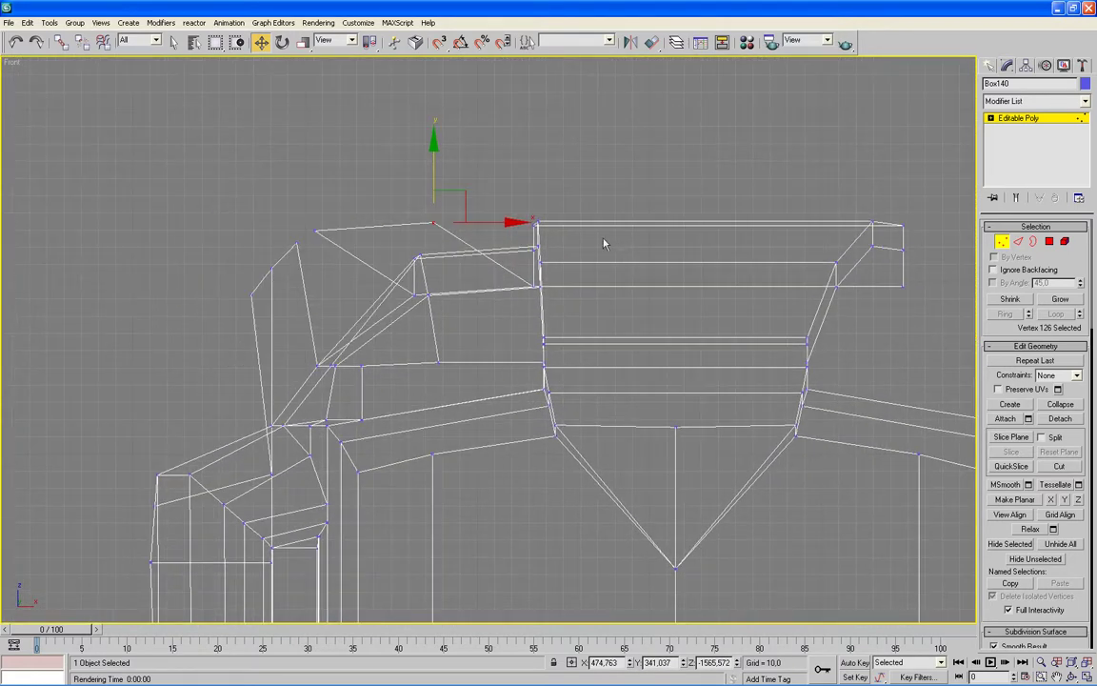
pyautogui.moveTo(448, 202); pyautogui.dragTo(374, 200)
pyautogui.hotkey('alt', 'w')
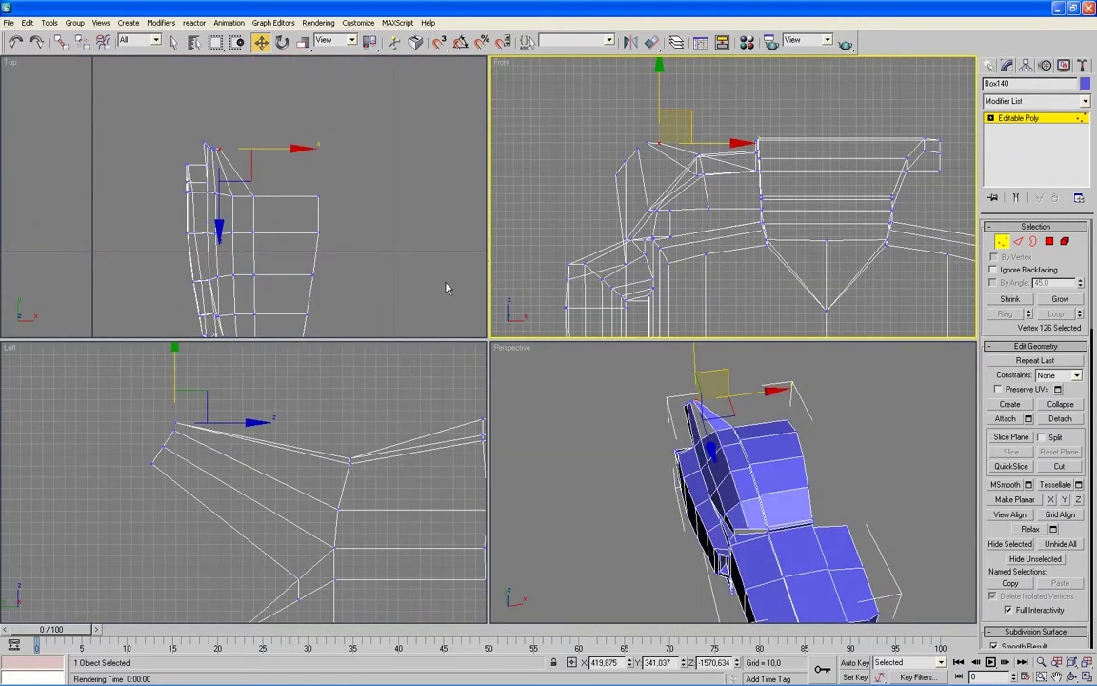
# Select the five flap-tip vertices and raise them in the Front view.
pyautogui.moveTo(569, 429)
pyautogui.keyDown('alt'); pyautogui.mouseDown(button='middle')
pyautogui.moveTo(654, 385)
pyautogui.moveTo(656, 309)
pyautogui.mouseUp(button='middle'); pyautogui.keyUp('alt')
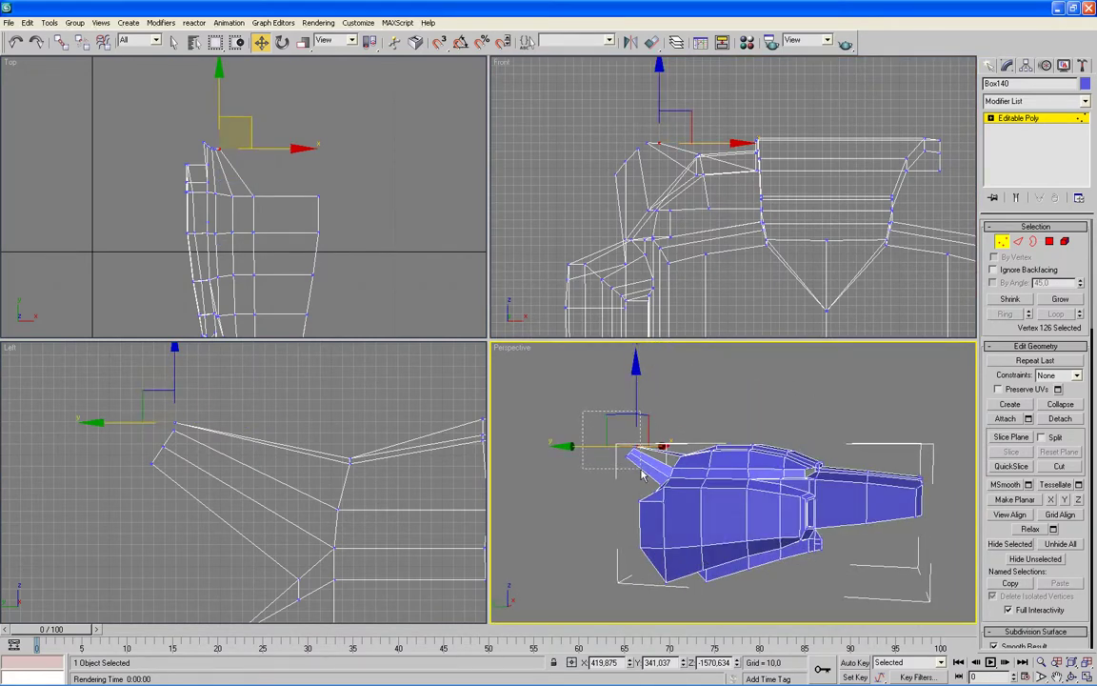
pyautogui.moveTo(639, 456); pyautogui.dragTo(578, 372)
pyautogui.moveTo(672, 228)
pyautogui.mouseDown(button='middle')
pyautogui.moveTo(730, 105)
pyautogui.moveTo(703, 142)
pyautogui.mouseUp(button='middle')
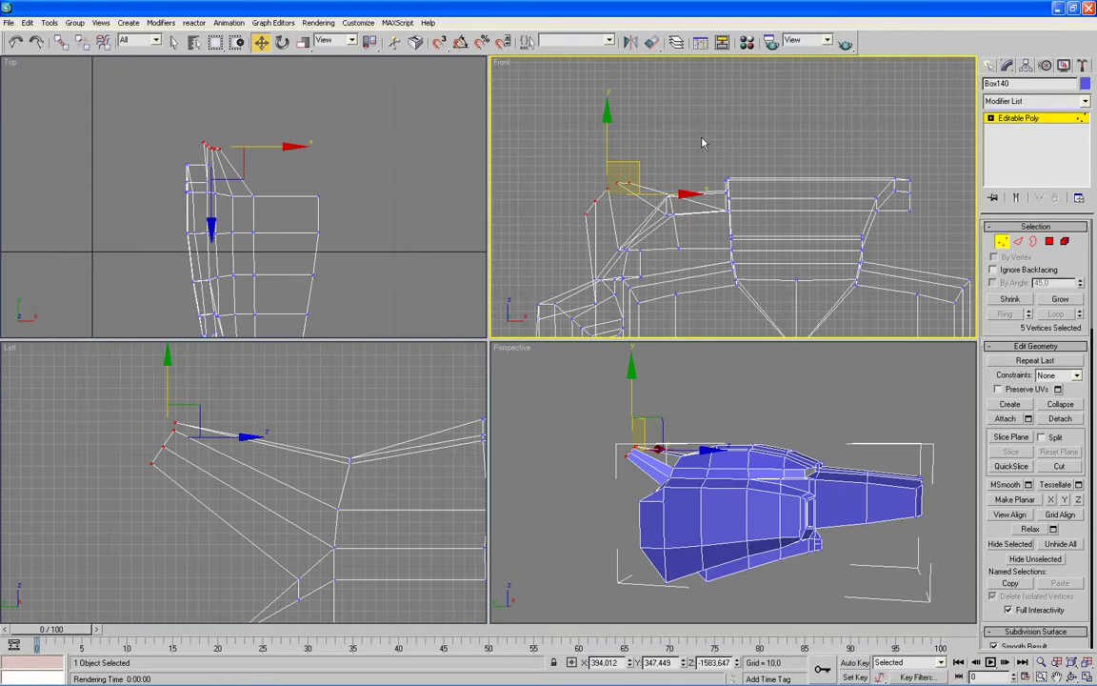
pyautogui.hotkey('alt', 'w')
pyautogui.moveTo(597, 225); pyautogui.dragTo(594, 130, button='middle')
pyautogui.moveTo(308, 172); pyautogui.dragTo(309, 136)
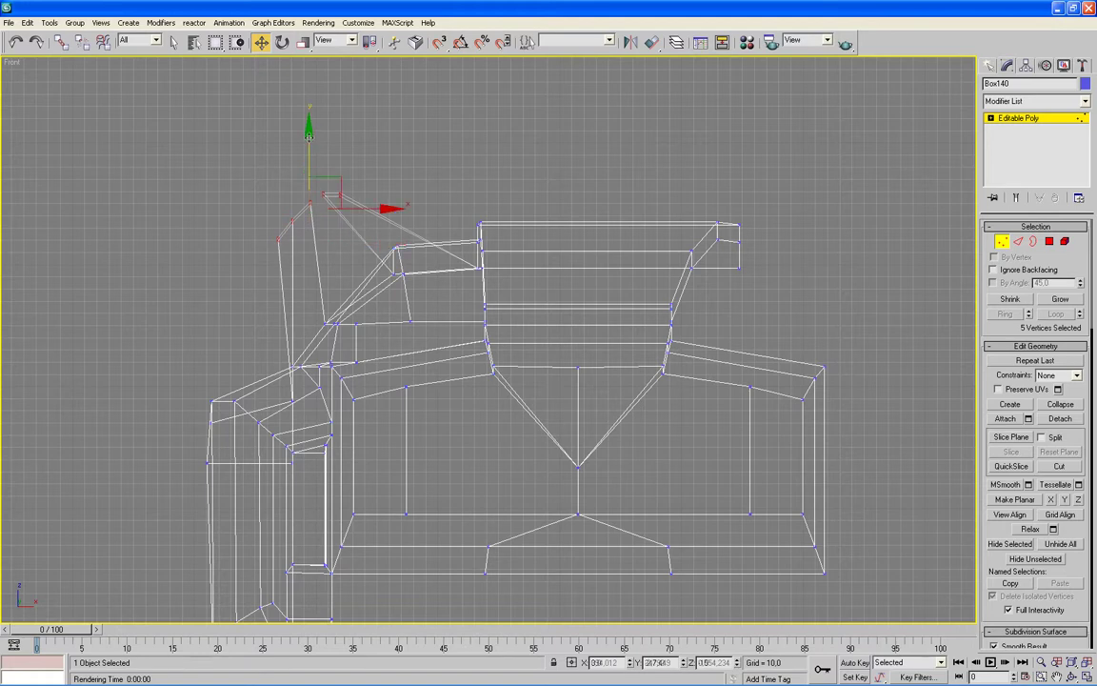
pyautogui.hotkey('alt', 'w')
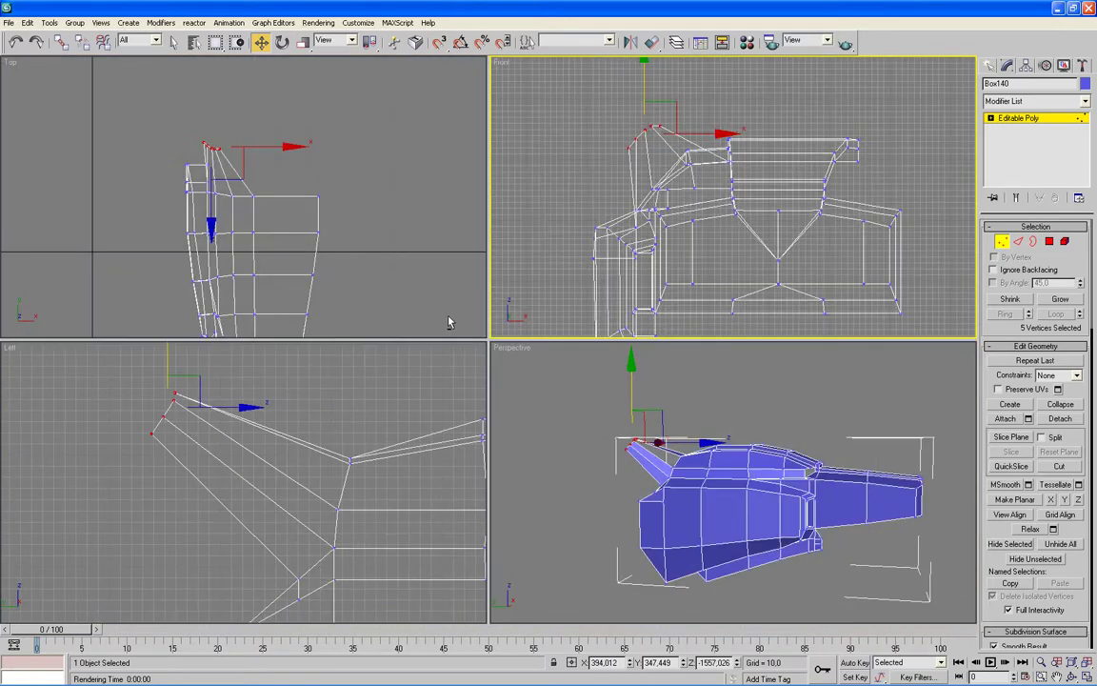
pyautogui.hotkey('alt', 'w')
pyautogui.moveTo(539, 392)
pyautogui.keyDown('alt'); pyautogui.mouseDown(button='middle')
pyautogui.moveTo(580, 447)
pyautogui.moveTo(601, 452)
pyautogui.moveTo(617, 502)
pyautogui.moveTo(618, 470)
pyautogui.moveTo(651, 456)
pyautogui.moveTo(652, 480)
pyautogui.moveTo(588, 482)
pyautogui.moveTo(598, 407)
pyautogui.moveTo(869, 284)
pyautogui.mouseUp(button='middle'); pyautogui.keyUp('alt')
pyautogui.click(601, 452)
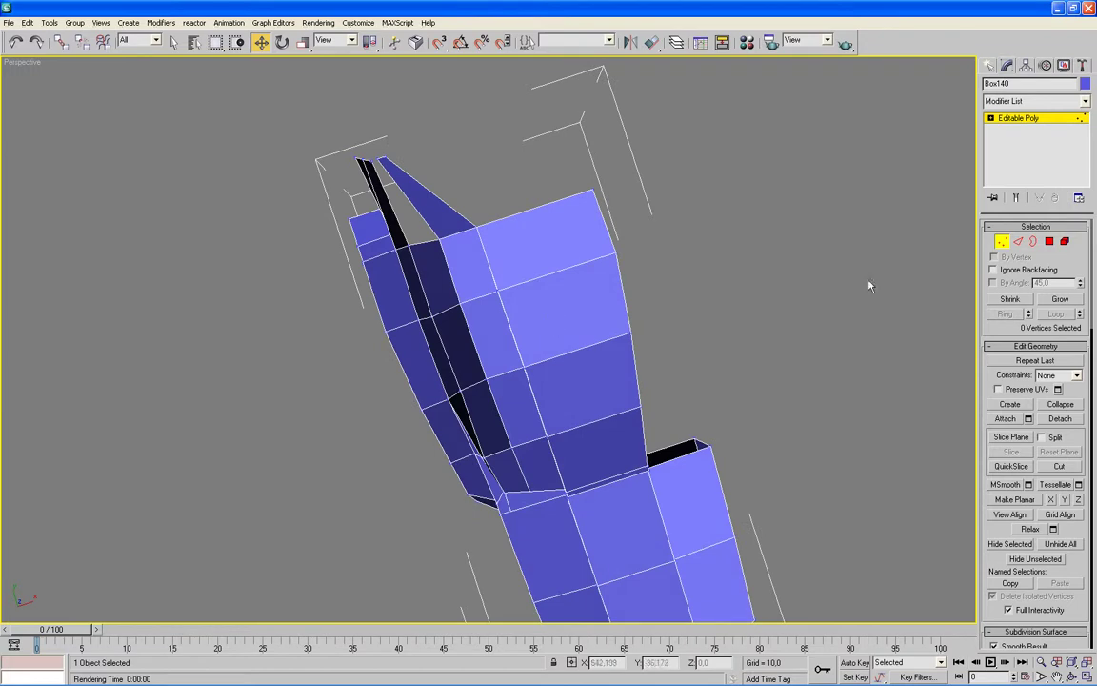
# Shift-drag the side panel's top edge upward to extend a new face.
pyautogui.press('2')
pyautogui.click(544, 203)
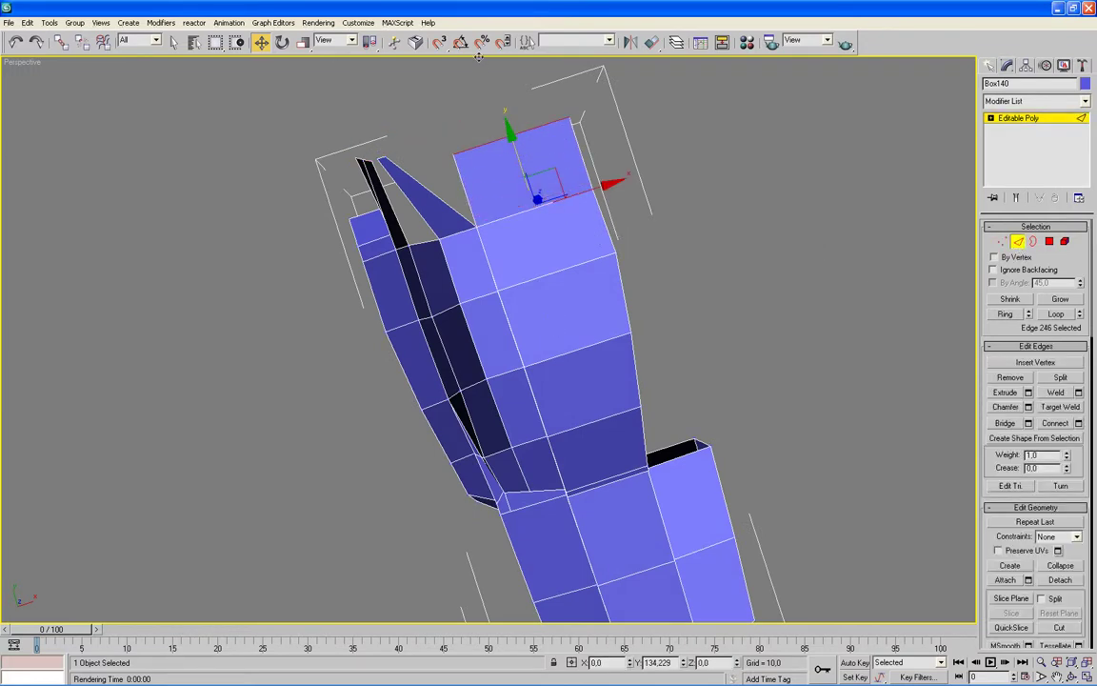
pyautogui.keyDown('shift'); pyautogui.moveTo(509, 125); pyautogui.dragTo(482, 46); pyautogui.keyUp('shift')
# Create a triangular polygon from three corner vertices to fill the gap, then exit sub-object mode.
pyautogui.keyDown('alt'); pyautogui.moveTo(657, 298); pyautogui.dragTo(686, 410, button='middle'); pyautogui.keyUp('alt')
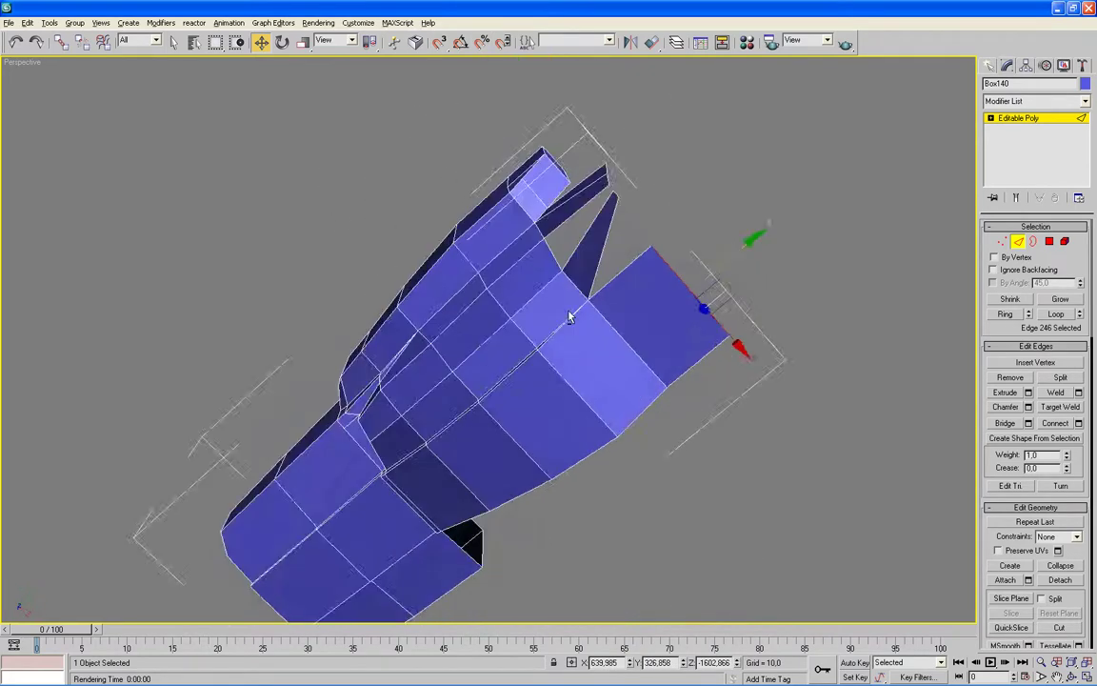
pyautogui.click(1049, 242)
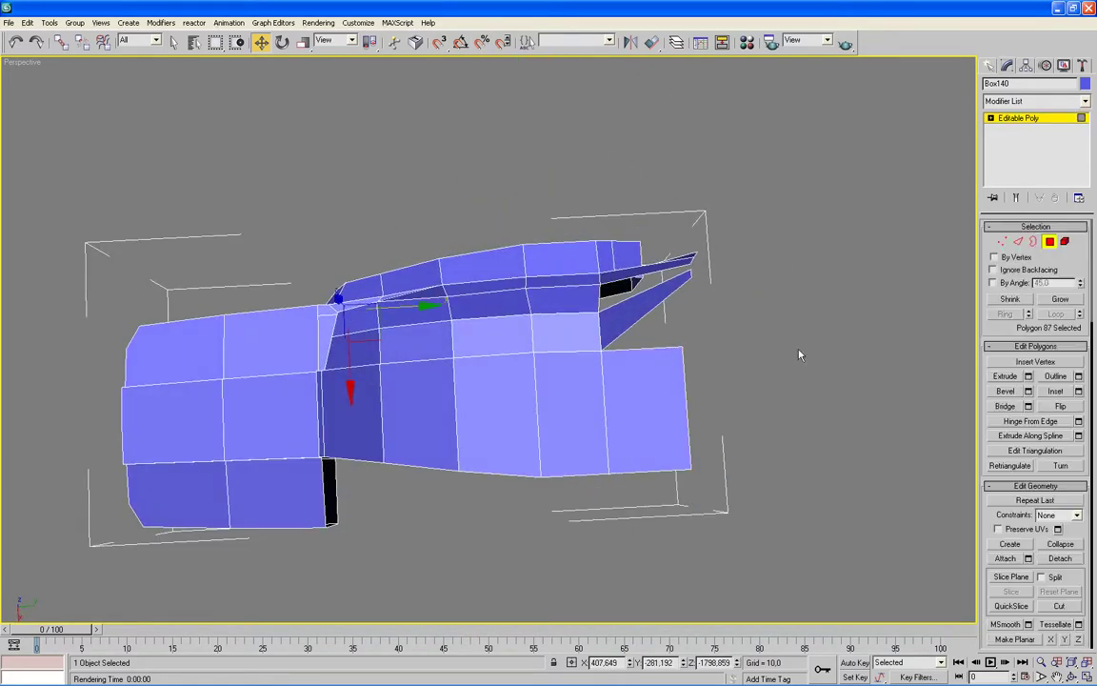
pyautogui.click(1008, 544)
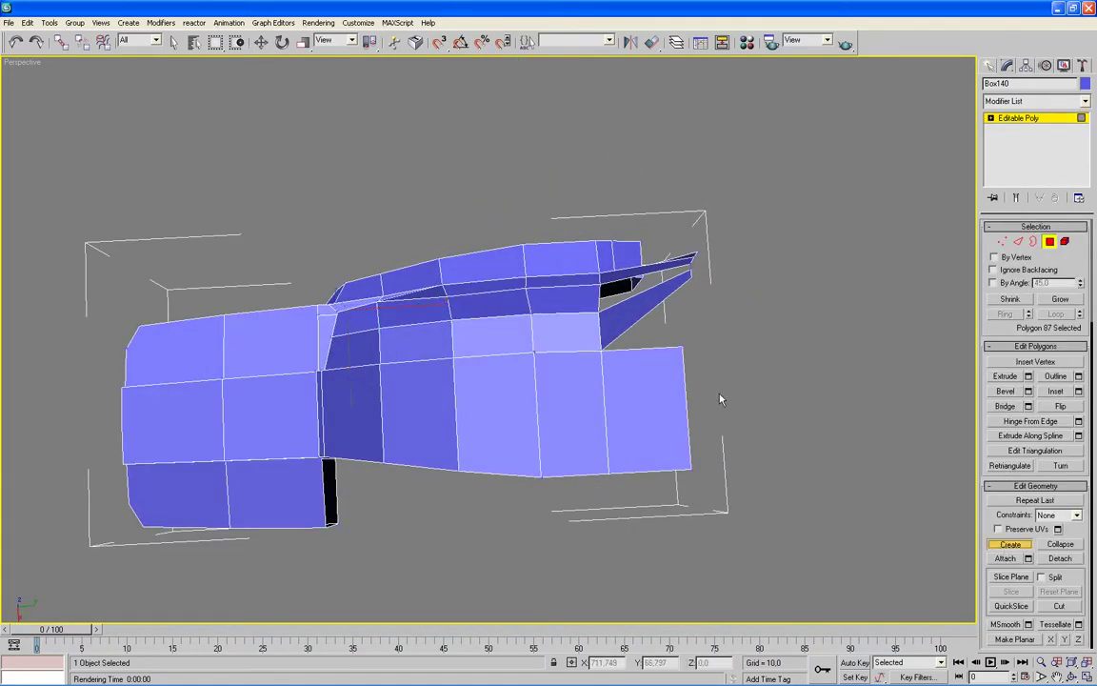
pyautogui.click(601, 351)
pyautogui.click(691, 275)
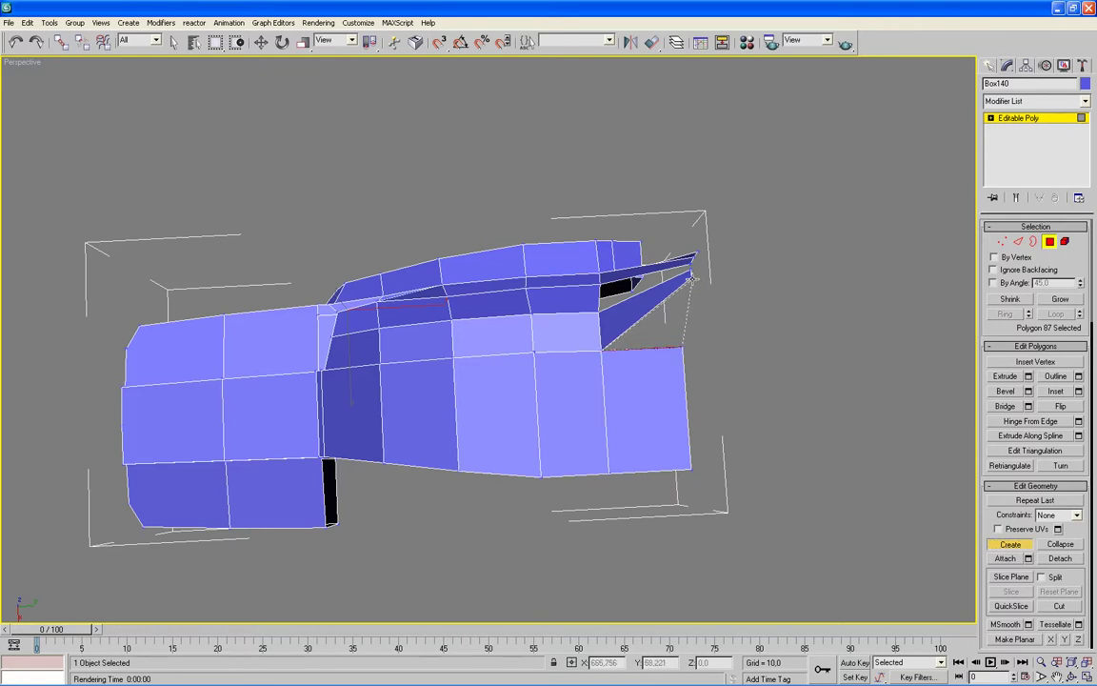
pyautogui.doubleClick(682, 346)
pyautogui.rightClick(904, 492)
pyautogui.click(1048, 242)
pyautogui.moveTo(835, 342)
pyautogui.keyDown('alt'); pyautogui.mouseDown(button='middle')
pyautogui.moveTo(854, 265)
pyautogui.moveTo(901, 276)
pyautogui.mouseUp(button='middle'); pyautogui.keyUp('alt')
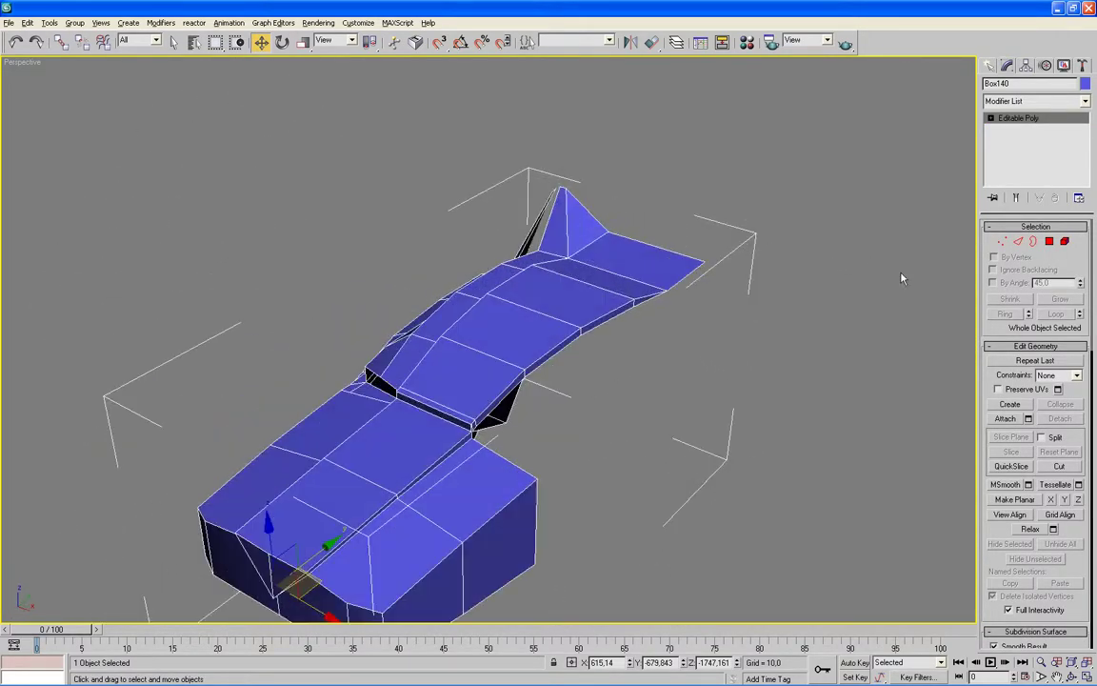
# In Edge mode, move the selected front overhang edge down in the Top view.
pyautogui.hotkey('alt', 'w')
pyautogui.middleClick(401, 224)
pyautogui.moveTo(401, 225); pyautogui.dragTo(395, 202, button='middle')
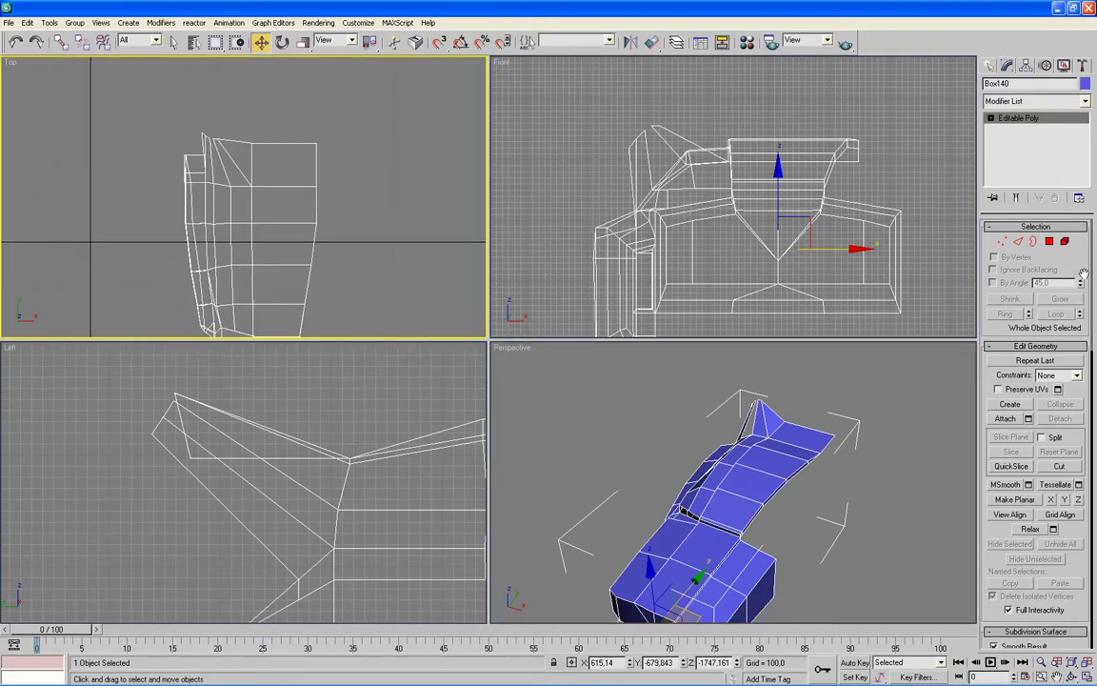
pyautogui.press('2')
pyautogui.moveTo(282, 72); pyautogui.dragTo(282, 84)
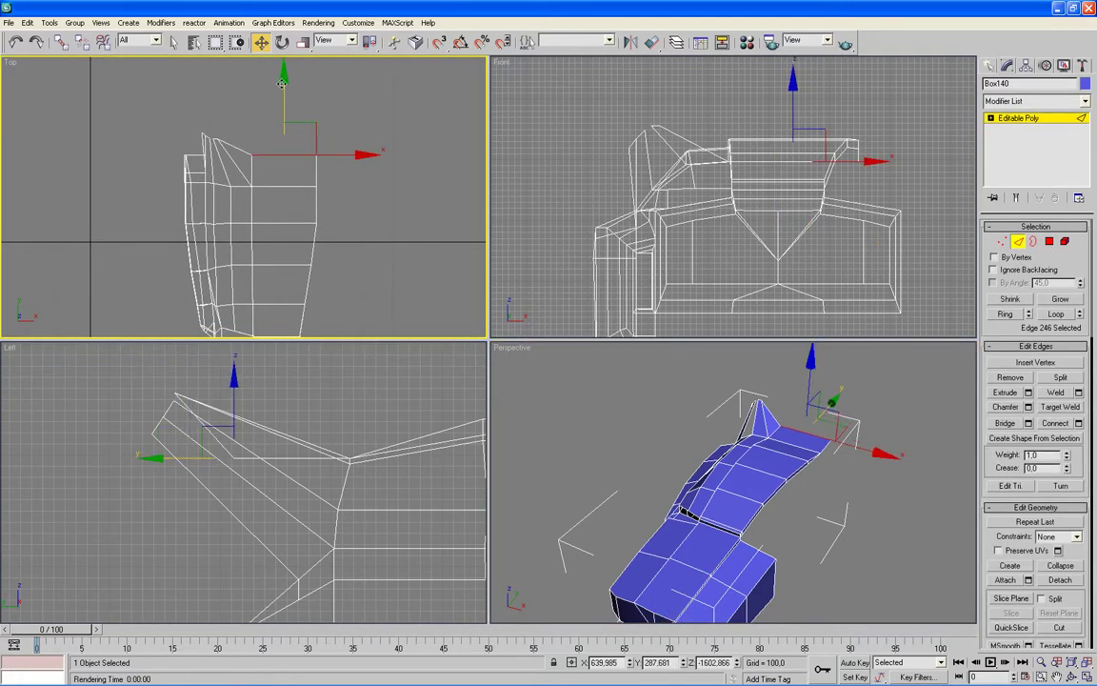
# Add two adjacent overhang edges and shift all three edges up in the Top view.
pyautogui.moveTo(677, 453)
pyautogui.keyDown('alt'); pyautogui.mouseDown(button='middle')
pyautogui.moveTo(614, 441)
pyautogui.moveTo(646, 441)
pyautogui.moveTo(655, 416)
pyautogui.moveTo(772, 409)
pyautogui.moveTo(801, 424)
pyautogui.moveTo(788, 443)
pyautogui.mouseUp(button='middle'); pyautogui.keyUp('alt')
pyautogui.hotkey('alt', 'w')
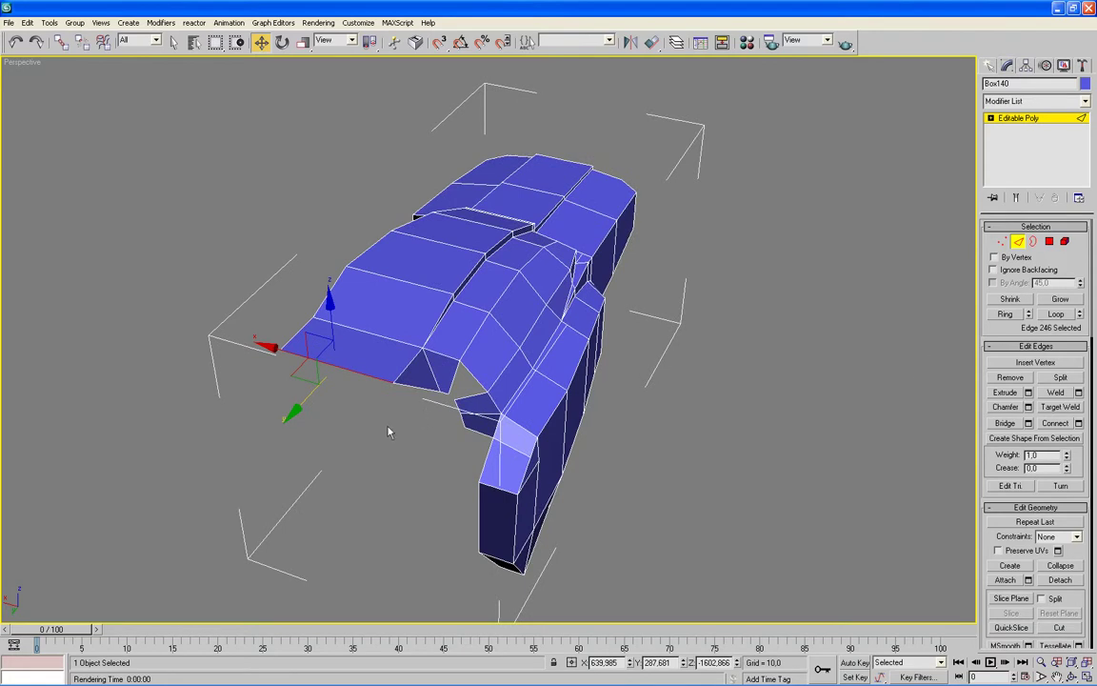
pyautogui.keyDown('ctrl'); pyautogui.click(413, 386); pyautogui.keyUp('ctrl')
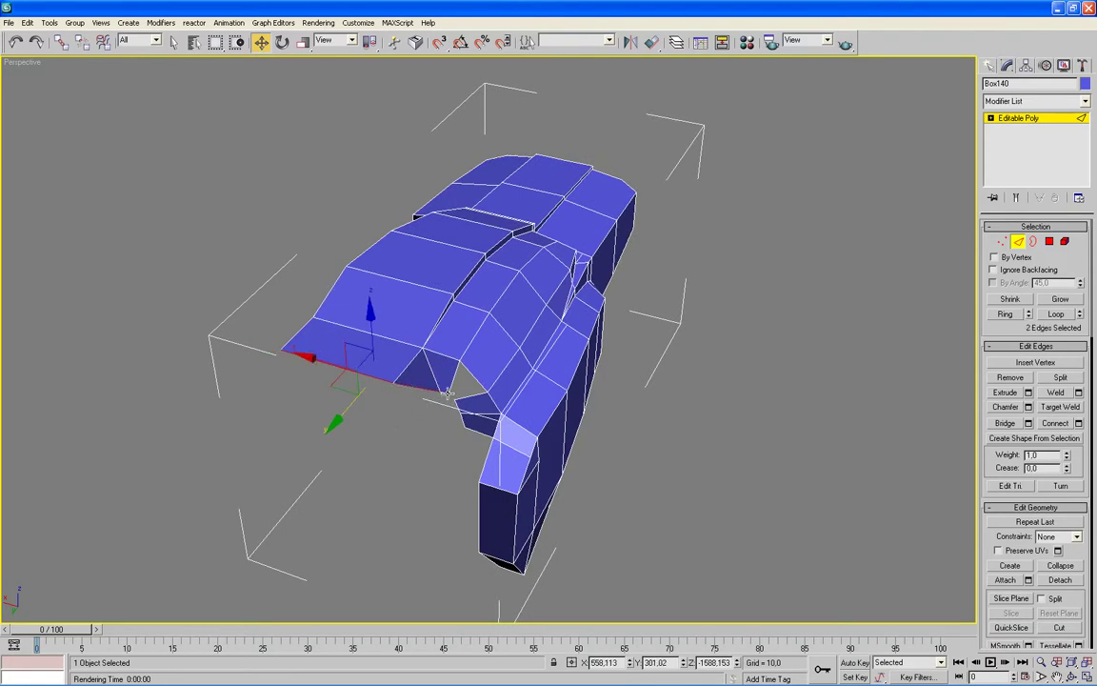
pyautogui.keyDown('ctrl'); pyautogui.click(446, 392); pyautogui.keyUp('ctrl')
pyautogui.hotkey('alt', 'w')
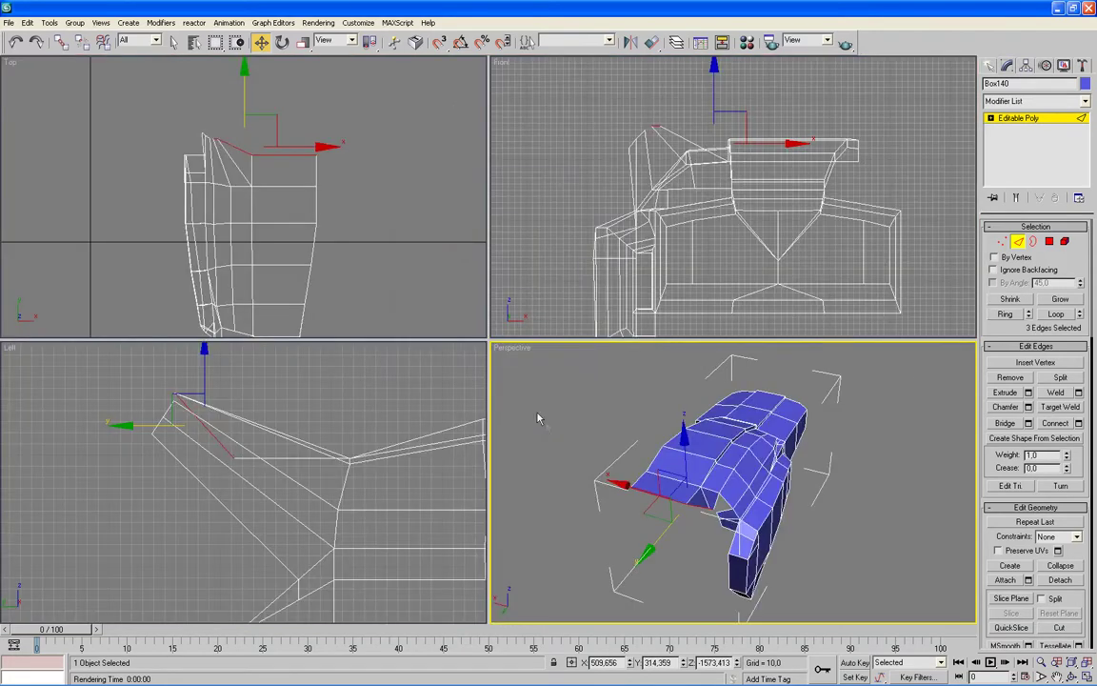
pyautogui.middleClick(360, 198)
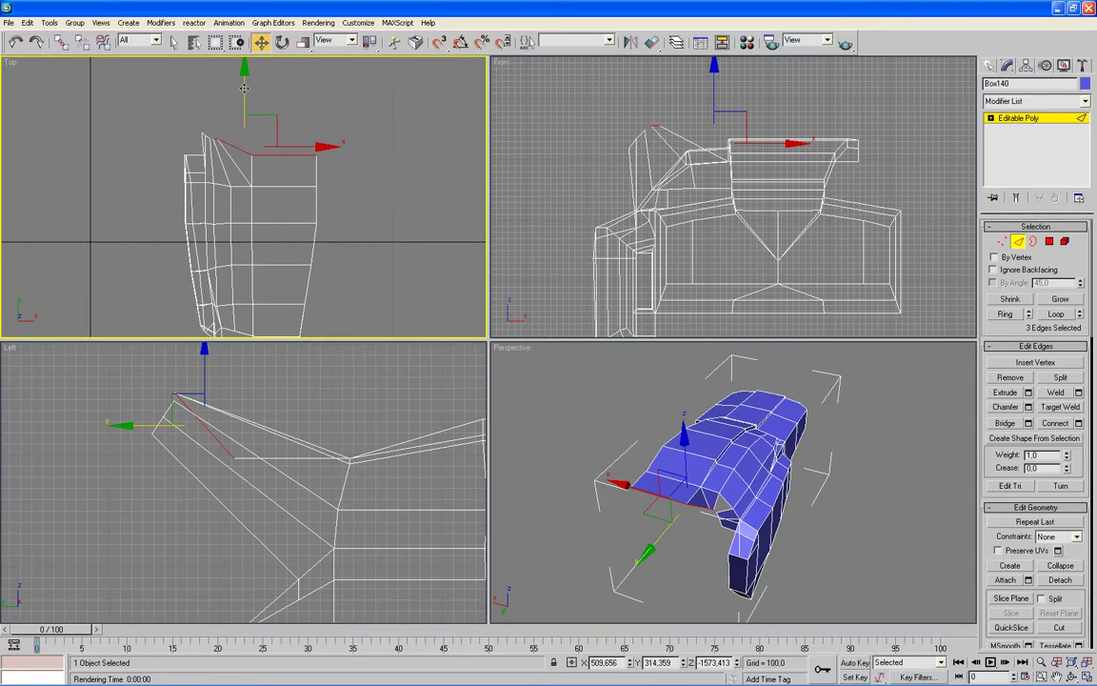
pyautogui.moveTo(244, 78); pyautogui.dragTo(243, 70)
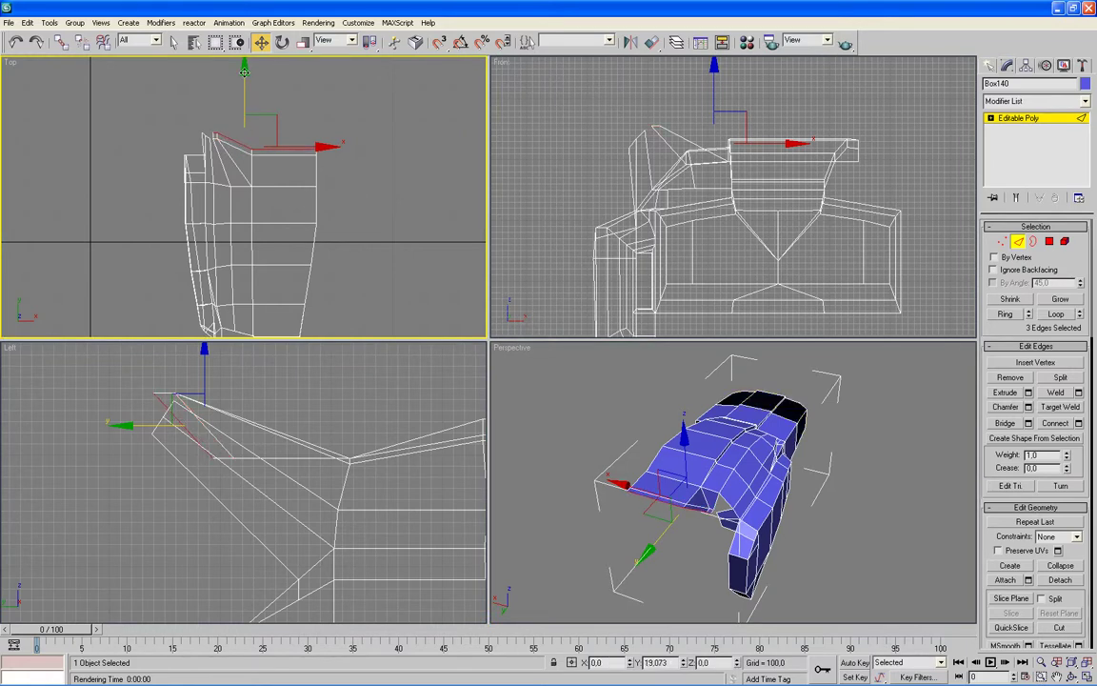
# Lower the three selected overhang edges in the Front view.
pyautogui.moveTo(722, 511)
pyautogui.keyDown('alt'); pyautogui.mouseDown(button='middle')
pyautogui.moveTo(641, 517)
pyautogui.moveTo(652, 424)
pyautogui.moveTo(740, 495)
pyautogui.moveTo(726, 494)
pyautogui.mouseUp(button='middle'); pyautogui.keyUp('alt')
pyautogui.scroll(3, 656, 421)
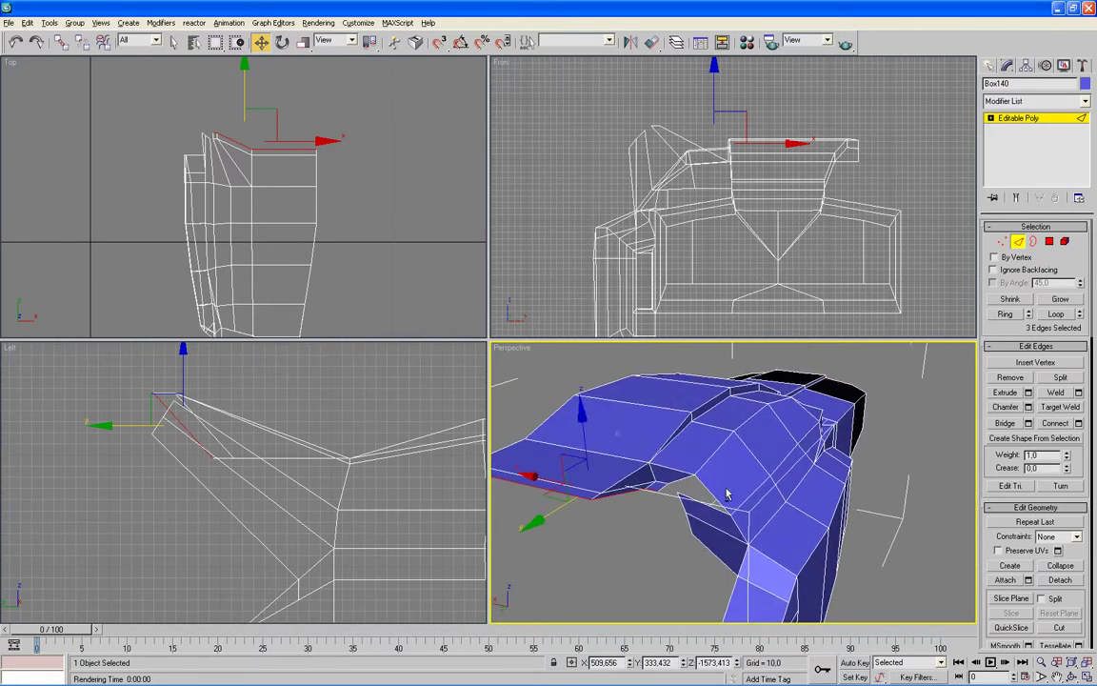
pyautogui.rightClick(824, 111)
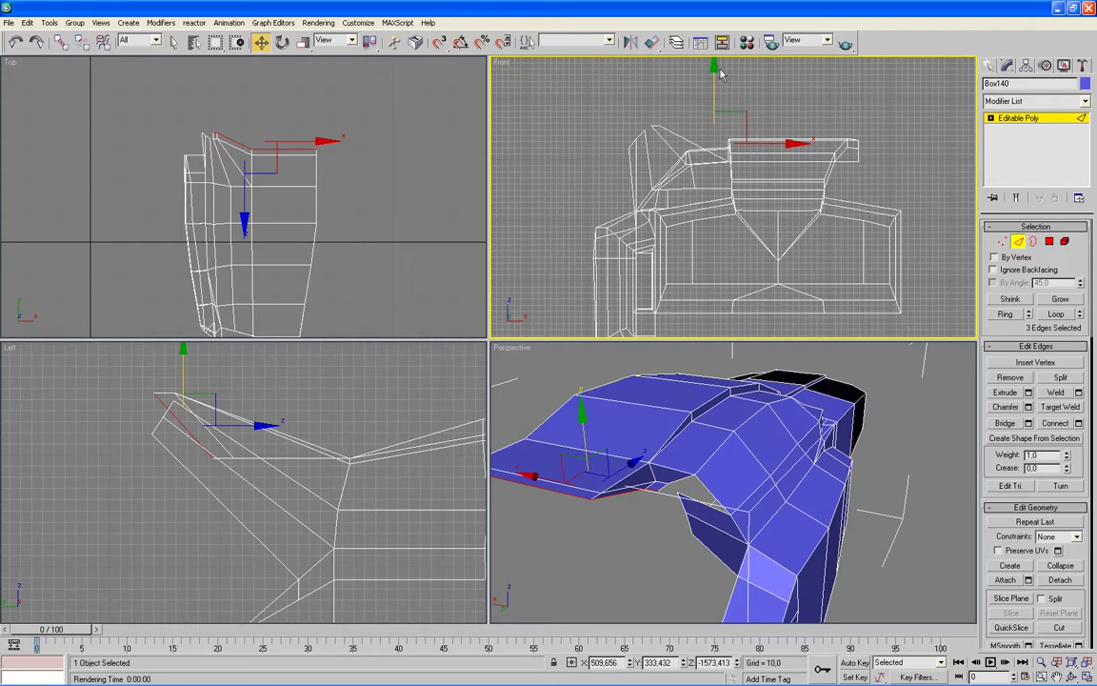
pyautogui.moveTo(713, 69); pyautogui.dragTo(714, 80)
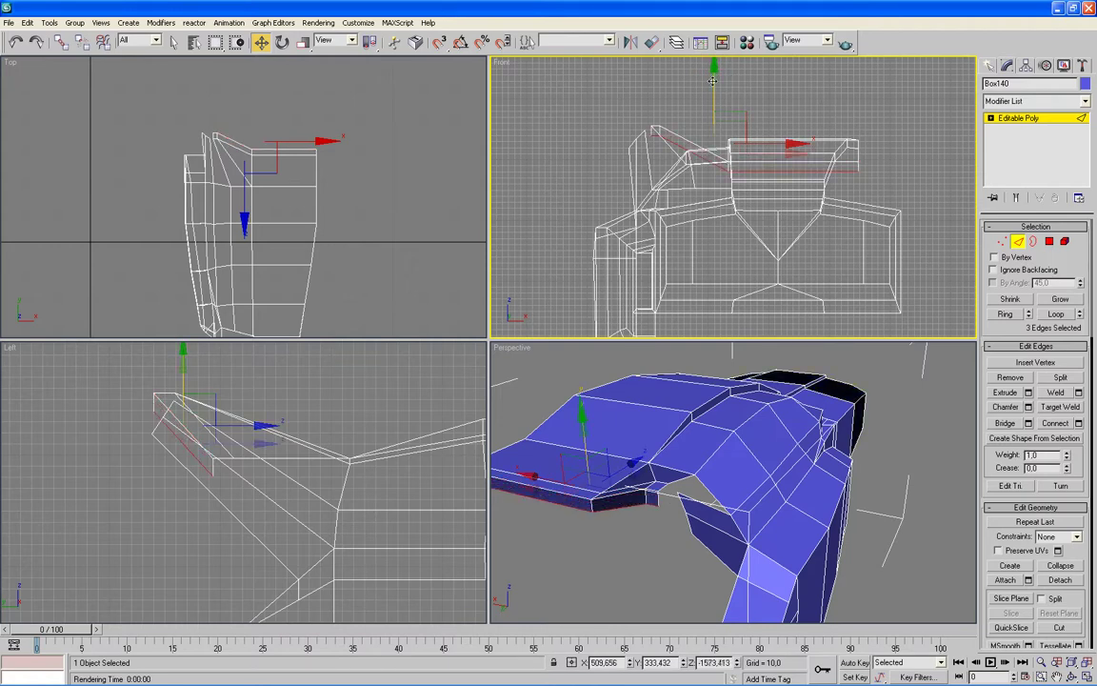
pyautogui.keyDown('alt'); pyautogui.moveTo(745, 461); pyautogui.dragTo(755, 455, button='middle'); pyautogui.keyUp('alt')
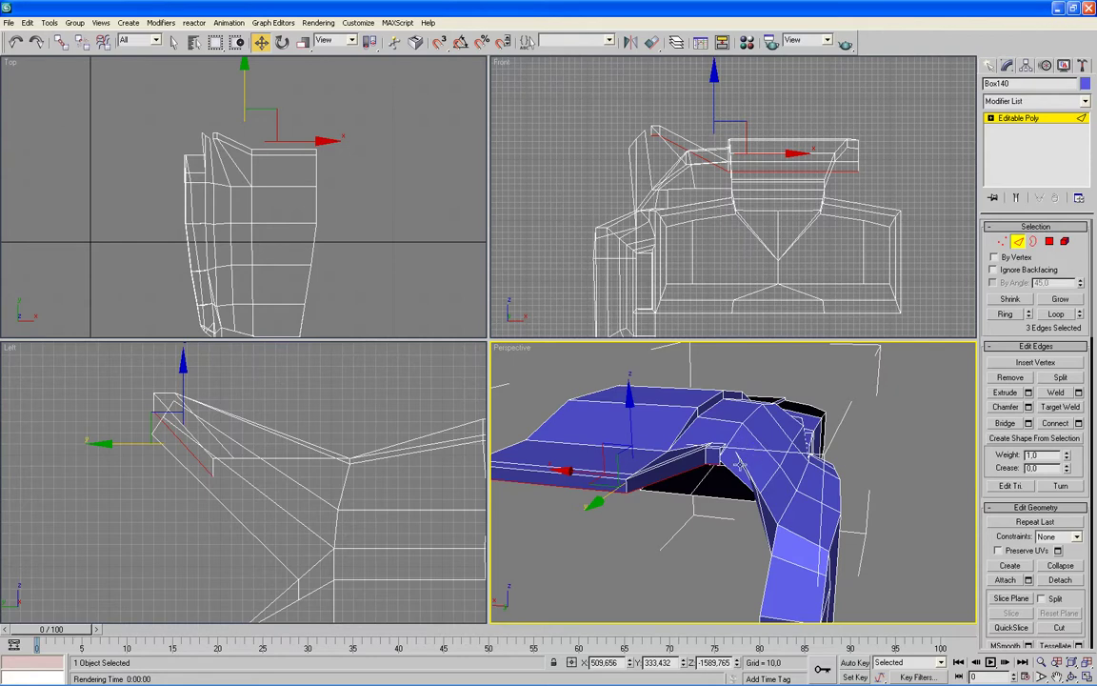
pyautogui.keyDown('alt'); pyautogui.moveTo(746, 522); pyautogui.dragTo(706, 522, button='middle'); pyautogui.keyUp('alt')
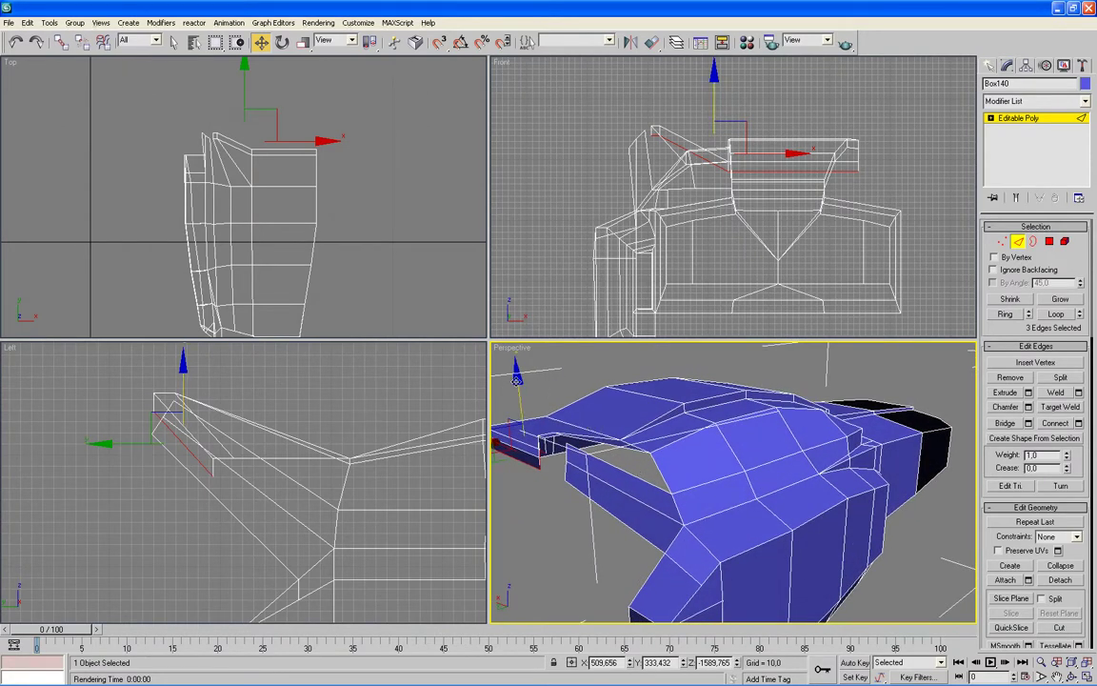
# Pull the three edges down about 38 units in Perspective to form a deep front lip.
pyautogui.hotkey('alt', 'w')
pyautogui.scroll(-1, 461, 343)
pyautogui.scroll(-1, 461, 343)
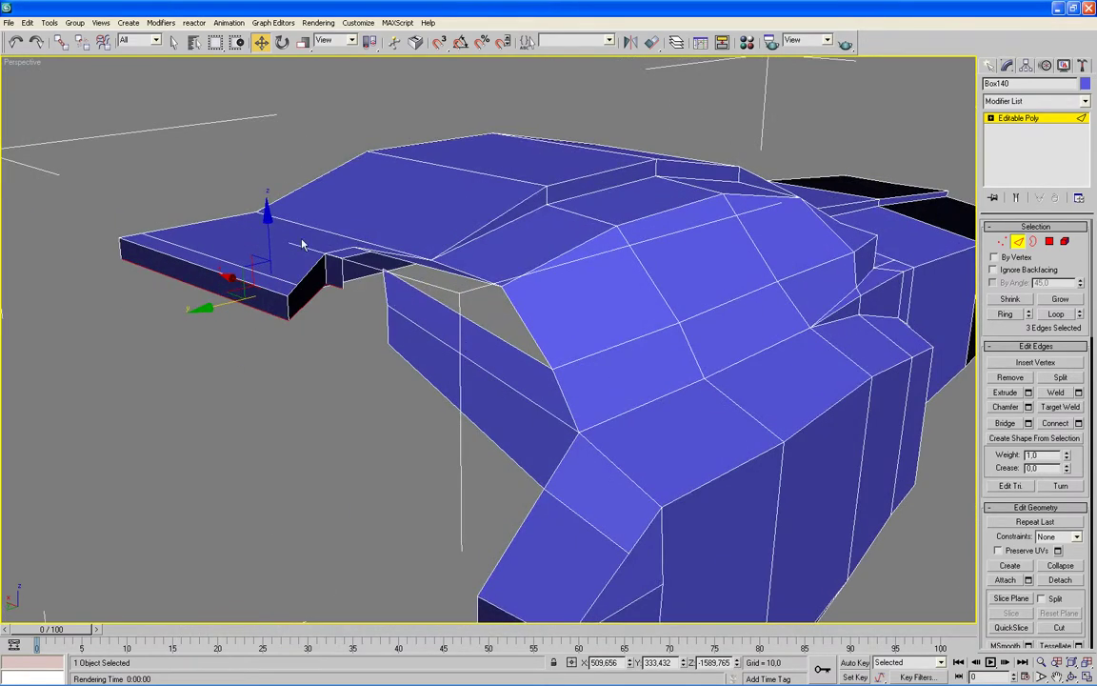
pyautogui.moveTo(268, 217)
pyautogui.mouseDown()
pyautogui.moveTo(272, 314)
pyautogui.moveTo(305, 433)
pyautogui.mouseUp()
pyautogui.hotkey('alt', 'w')
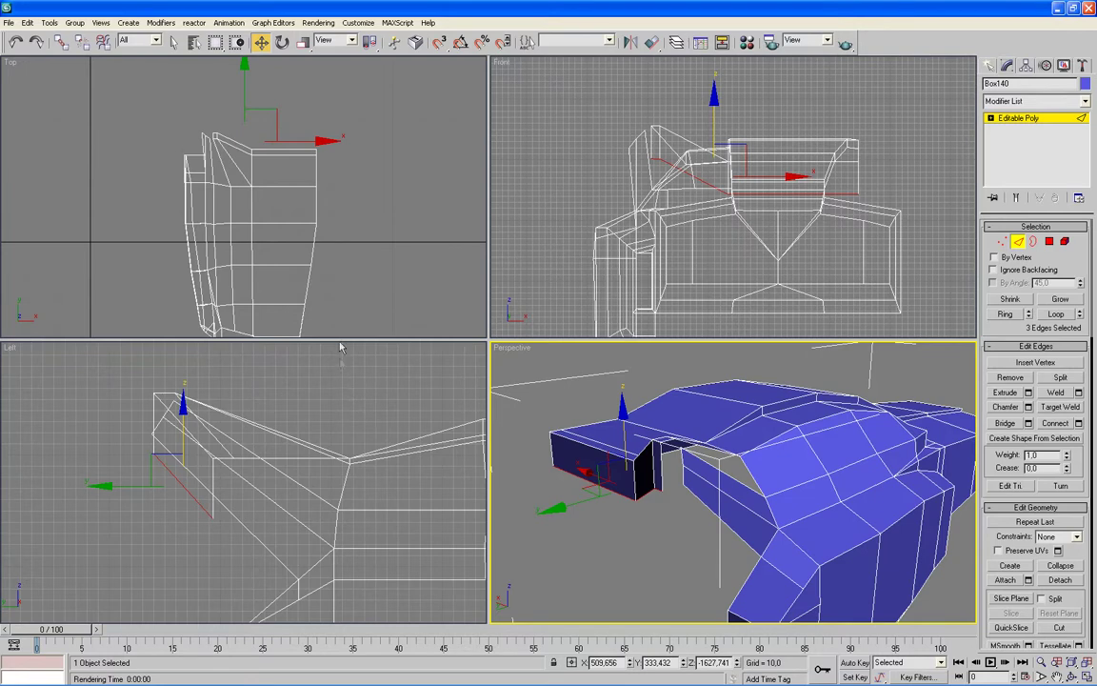
pyautogui.rightClick(335, 408)
pyautogui.hotkey('alt', 'w')
pyautogui.moveTo(480, 387); pyautogui.dragTo(406, 382, button='middle')
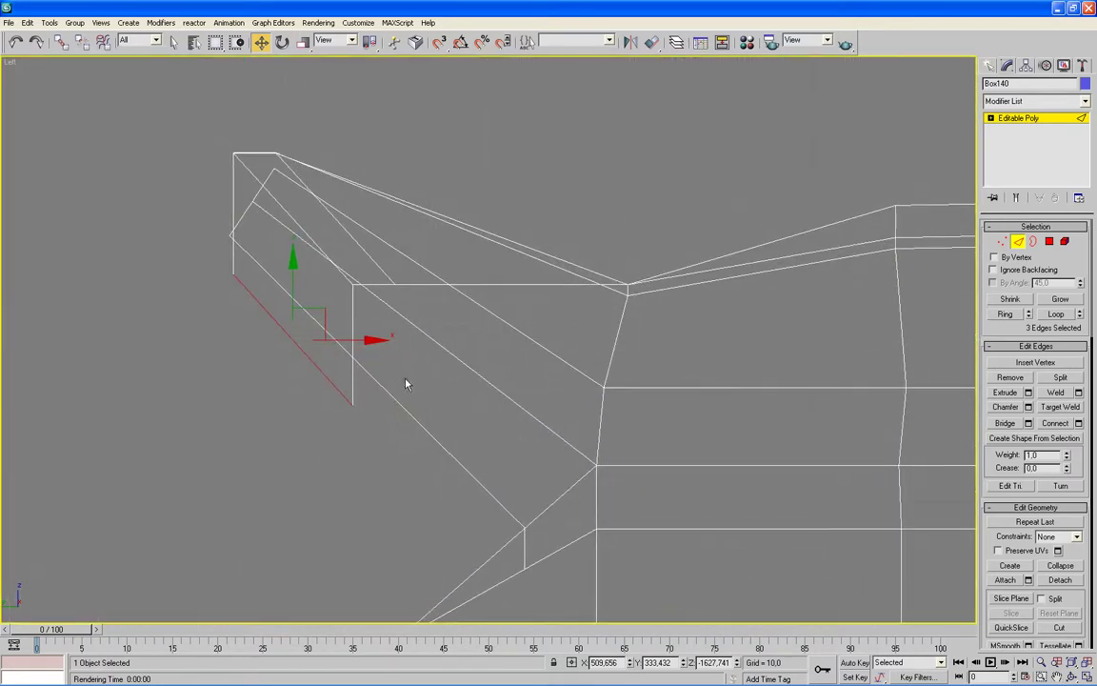
# Show the Left view smooth-shaded without edges or grid, and move the flap tip edges up and back.
pyautogui.press('F3')
pyautogui.press('F4')
pyautogui.press('g')
pyautogui.scroll(-2, 480, 389)
pyautogui.moveTo(480, 388)
pyautogui.mouseDown(button='middle')
pyautogui.moveTo(514, 401)
pyautogui.moveTo(404, 404)
pyautogui.mouseUp(button='middle')
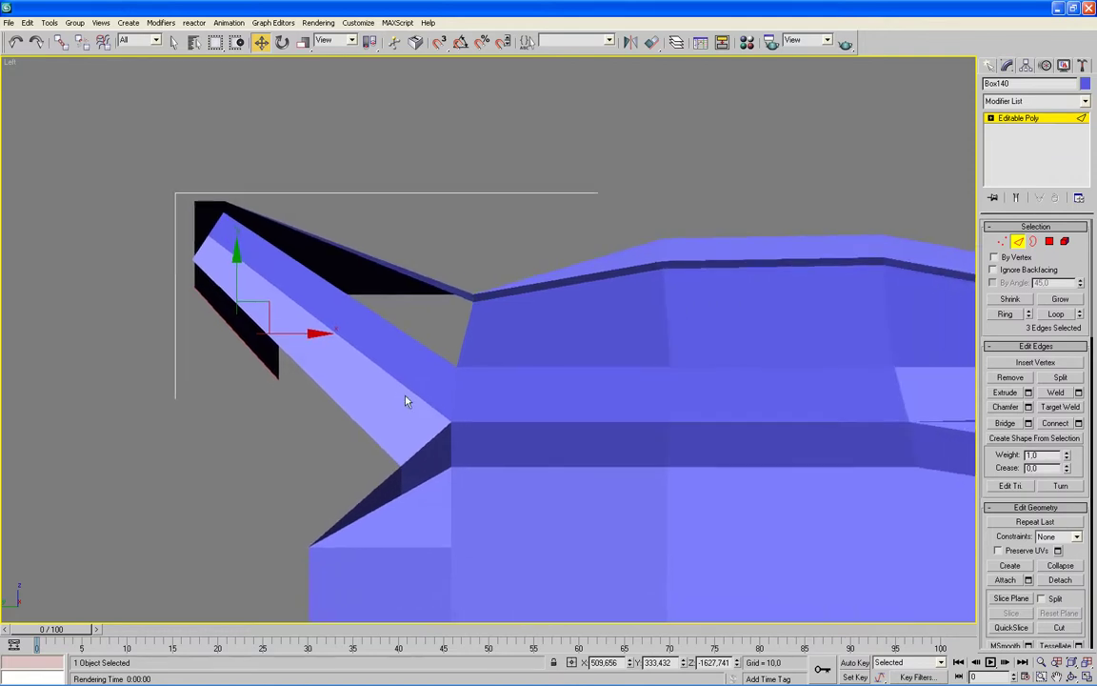
pyautogui.scroll(-2, 424, 403)
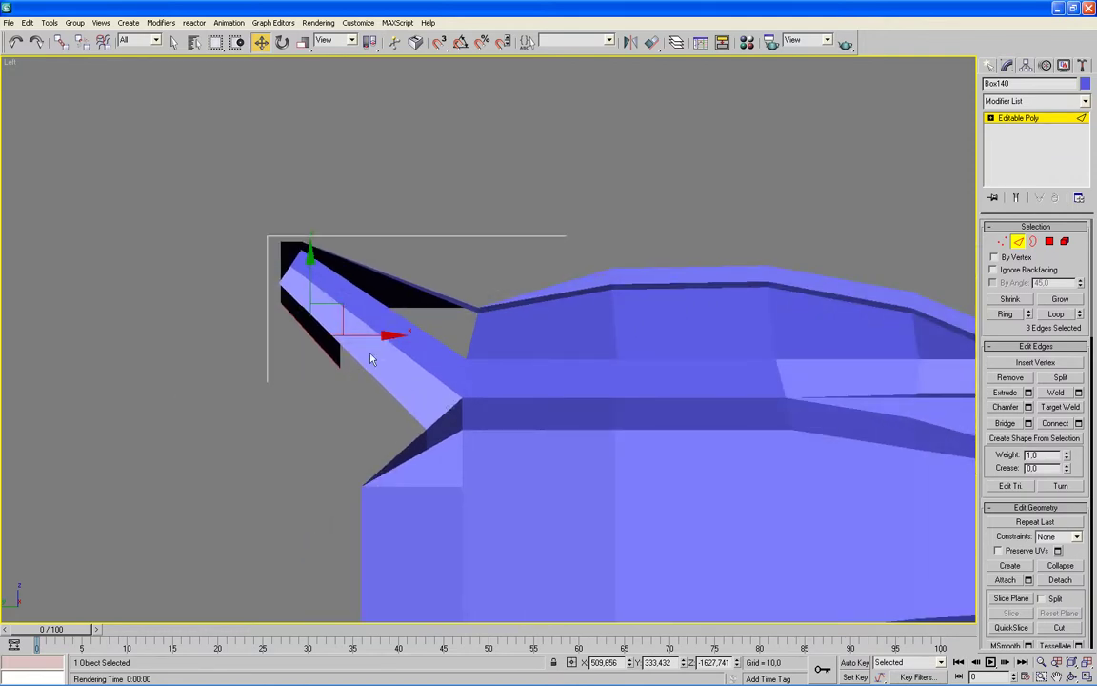
pyautogui.moveTo(344, 306); pyautogui.dragTo(320, 278)
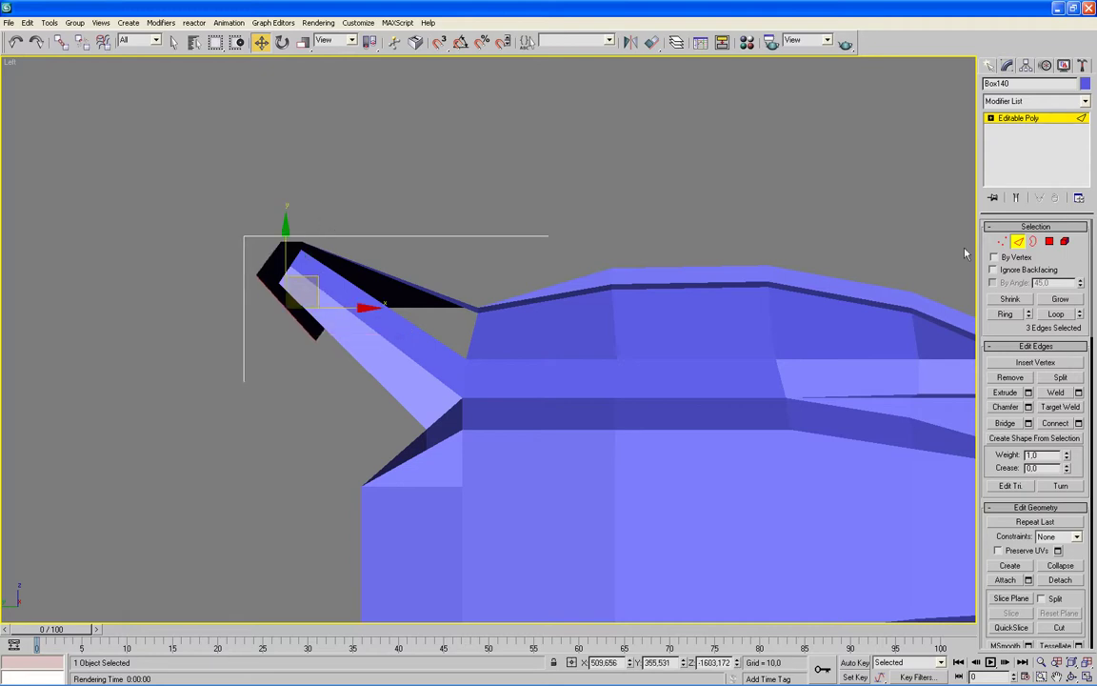
# In Vertex mode, shift the flap-tip vertices up and along the flap, then nudge the single tip vertex.
pyautogui.click(1002, 241)
pyautogui.moveTo(355, 180); pyautogui.dragTo(256, 246)
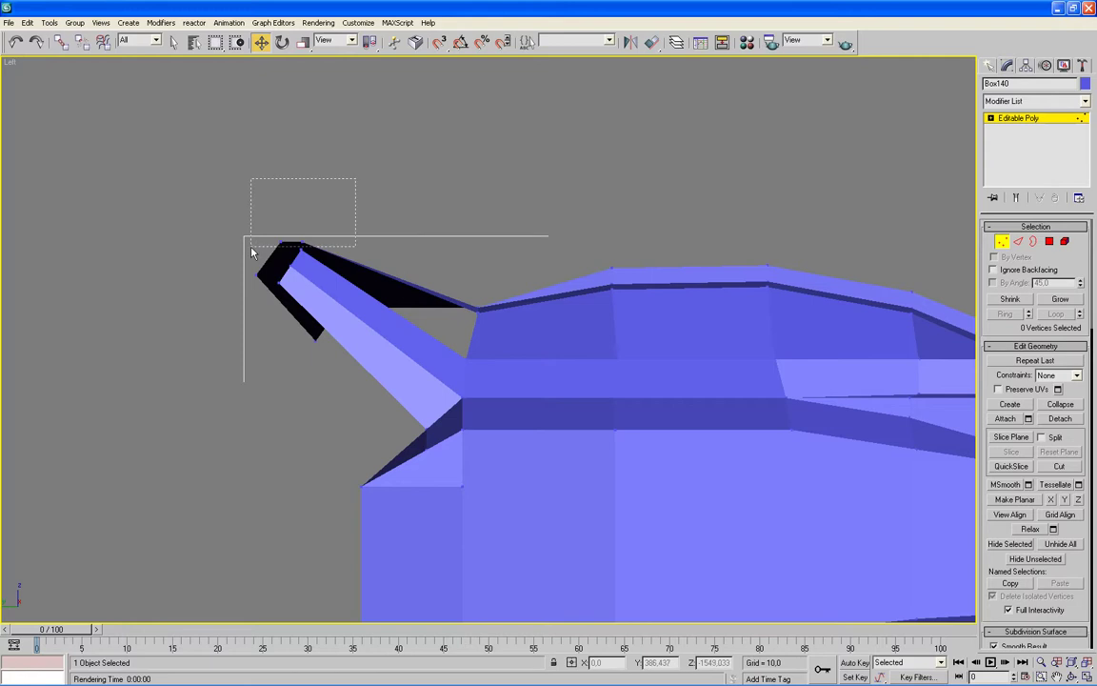
pyautogui.moveTo(290, 166); pyautogui.dragTo(290, 163)
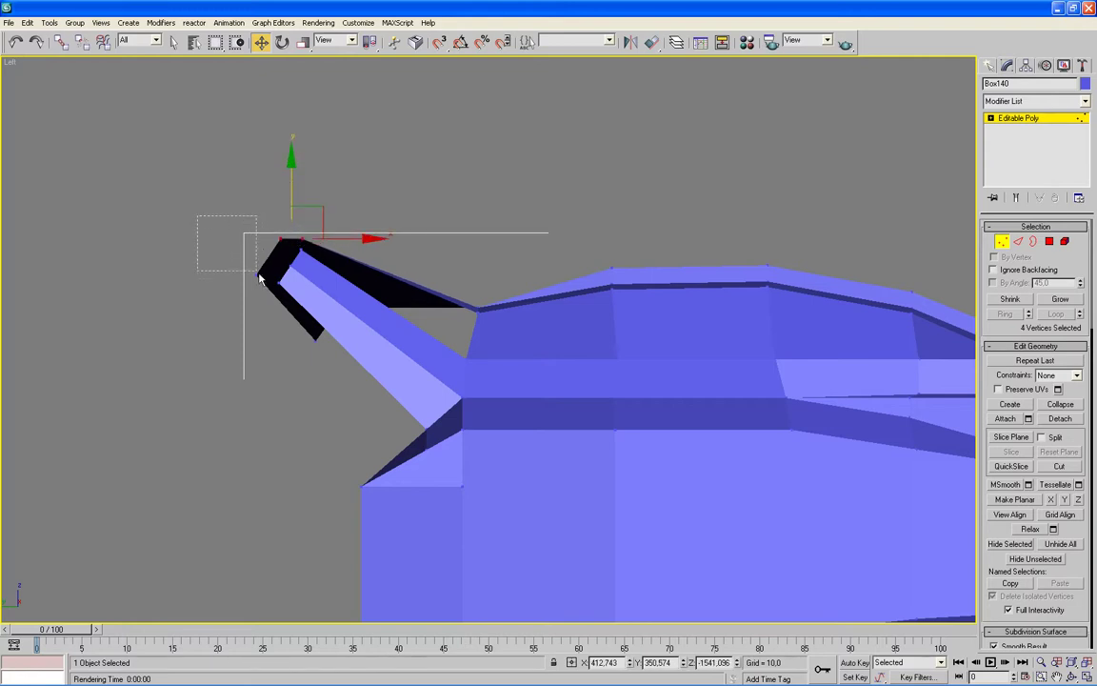
pyautogui.moveTo(258, 276); pyautogui.dragTo(299, 330)
pyautogui.keyDown('ctrl'); pyautogui.moveTo(345, 380); pyautogui.dragTo(215, 243); pyautogui.keyUp('ctrl')
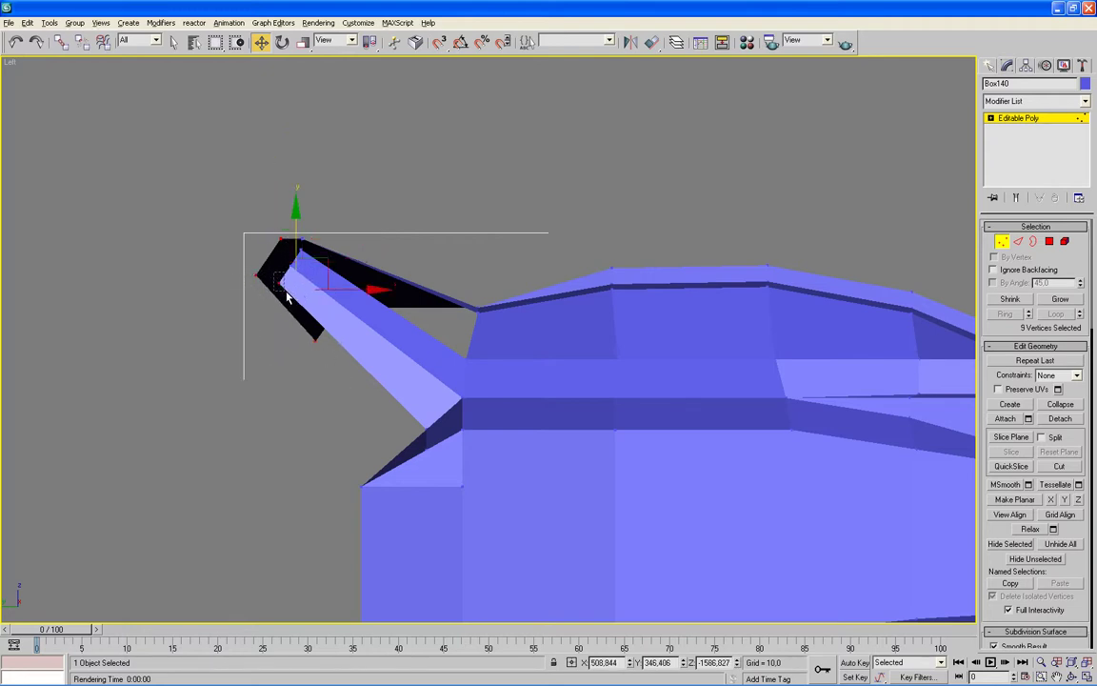
pyautogui.moveTo(318, 265); pyautogui.dragTo(339, 259)
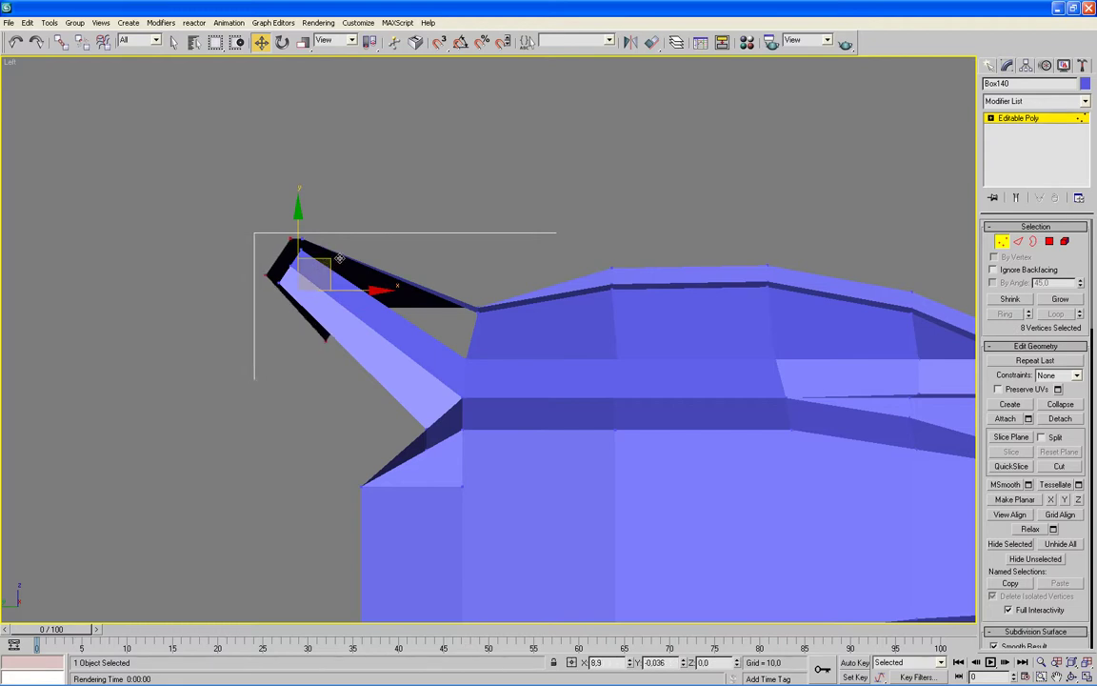
pyautogui.moveTo(339, 259); pyautogui.dragTo(318, 246)
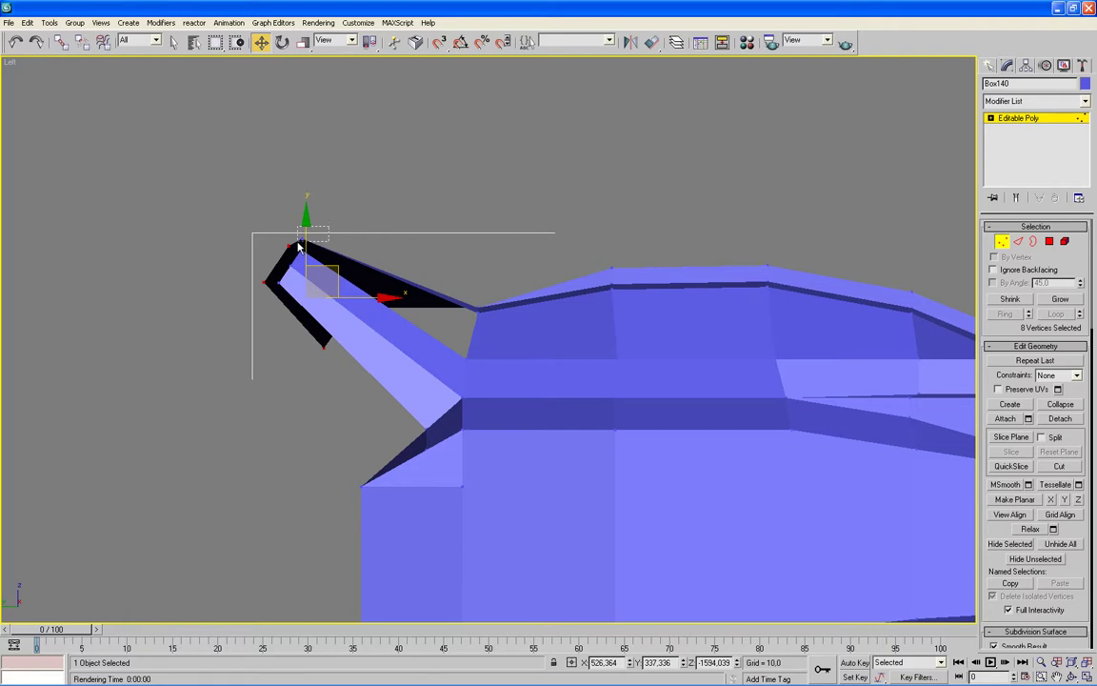
pyautogui.click(308, 245)
pyautogui.moveTo(334, 206); pyautogui.dragTo(326, 203)
# Select the vertex beneath the flap's corner in the Perspective view.
pyautogui.hotkey('alt', 'w')
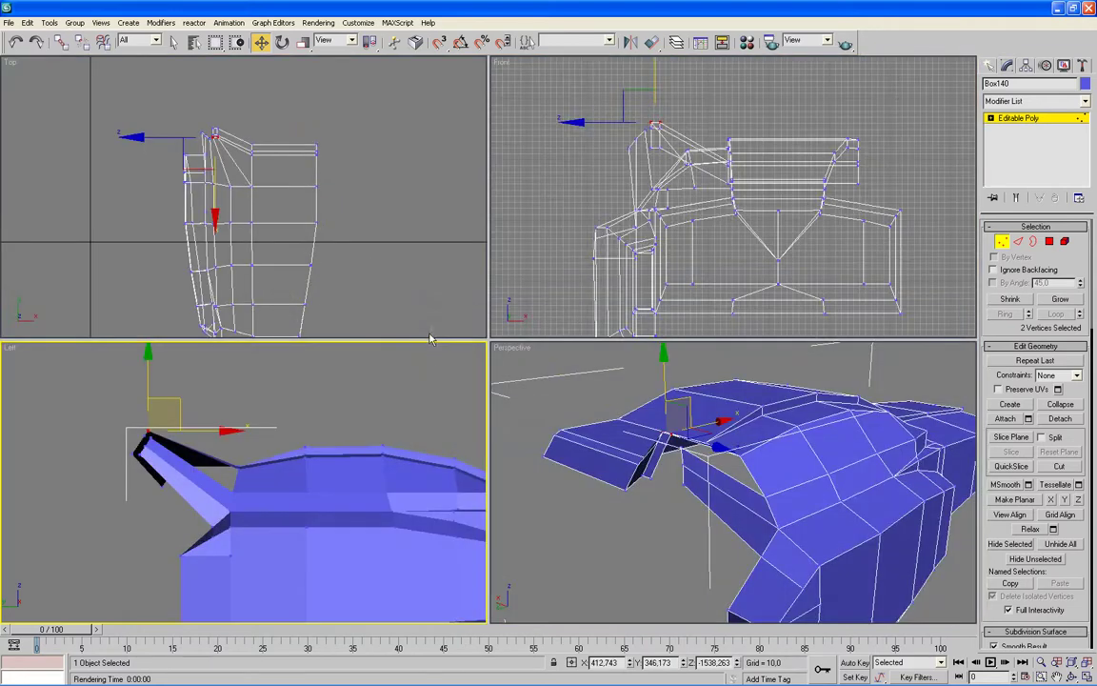
pyautogui.moveTo(627, 481)
pyautogui.keyDown('alt'); pyautogui.mouseDown(button='middle')
pyautogui.moveTo(622, 539)
pyautogui.moveTo(612, 503)
pyautogui.moveTo(642, 501)
pyautogui.moveTo(667, 521)
pyautogui.mouseUp(button='middle'); pyautogui.keyUp('alt')
pyautogui.hotkey('alt', 'w')
pyautogui.scroll(3, 614, 510)
pyautogui.scroll(3, 609, 531)
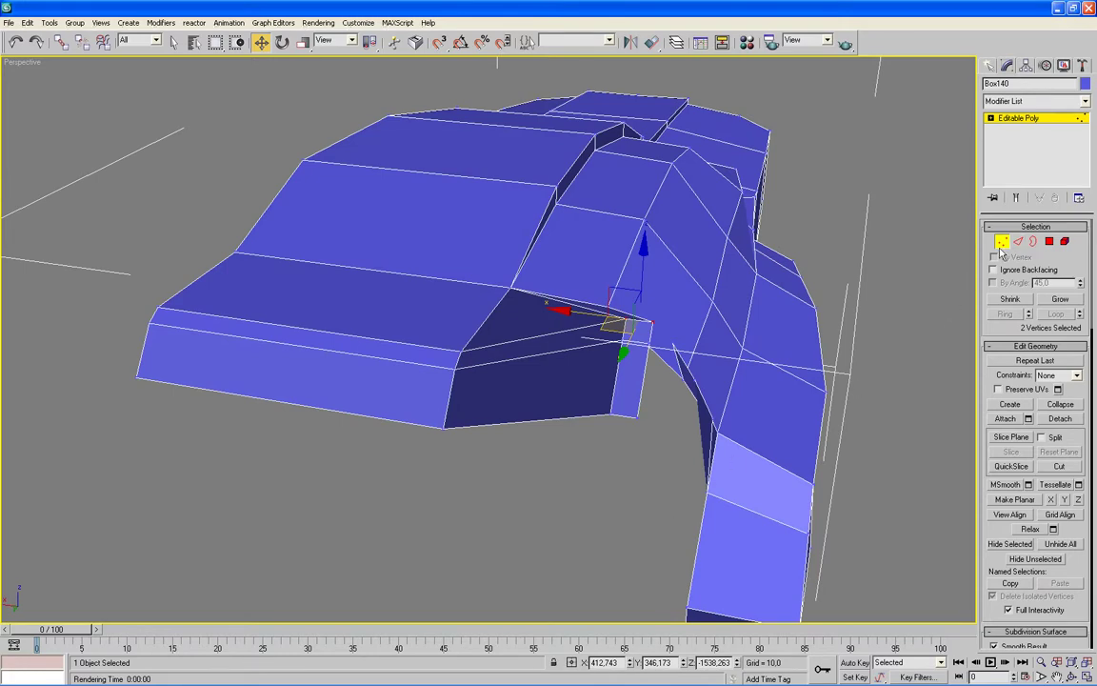
pyautogui.moveTo(615, 447); pyautogui.dragTo(615, 447)
pyautogui.hotkey('alt', 'w')
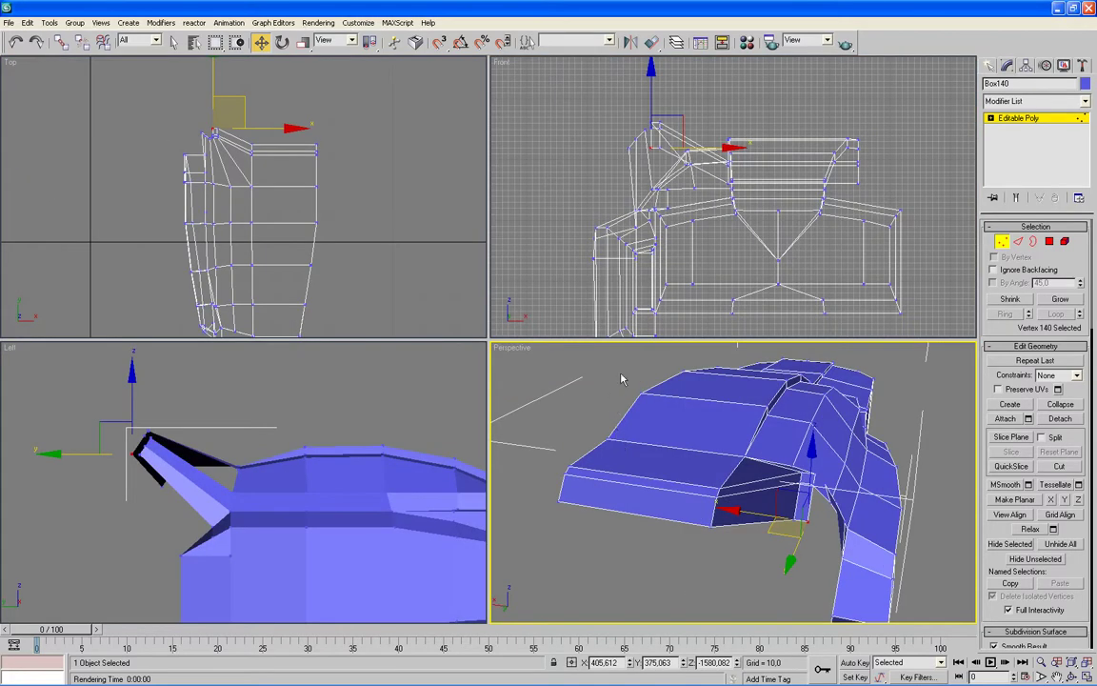
pyautogui.middleClick(654, 232)
pyautogui.moveTo(667, 419)
pyautogui.keyDown('alt'); pyautogui.mouseDown(button='middle')
pyautogui.moveTo(725, 458)
pyautogui.moveTo(583, 455)
pyautogui.moveTo(571, 468)
pyautogui.mouseUp(button='middle'); pyautogui.keyUp('alt')
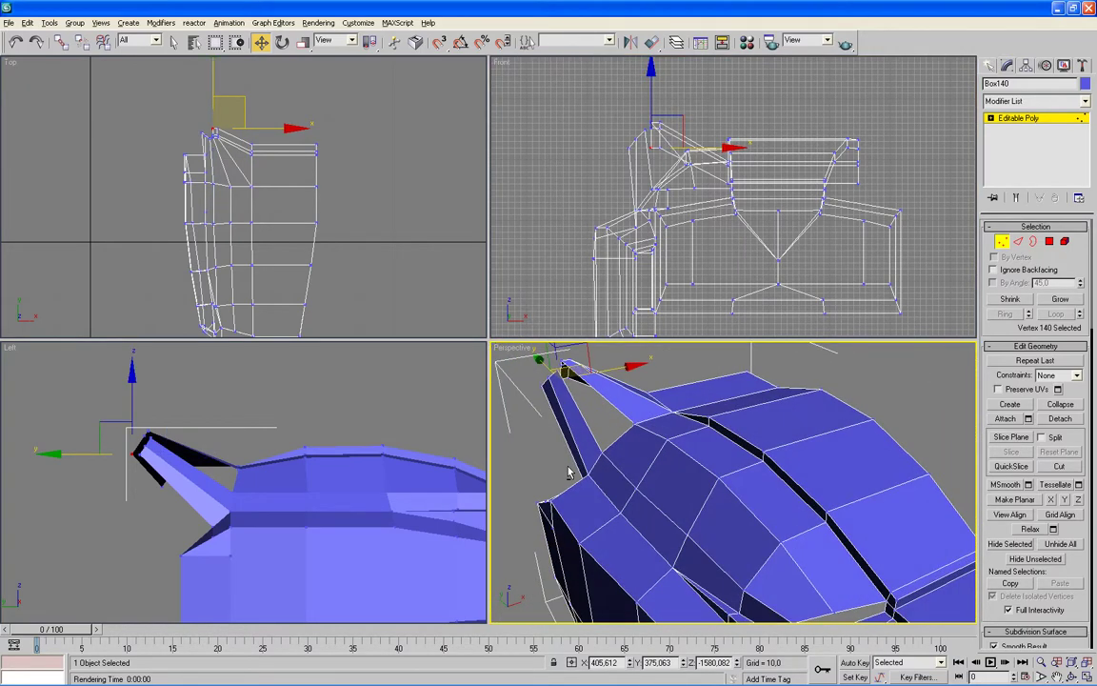
pyautogui.middleClick(601, 203)
# Select the flap-tip vertex and shift it sideways along X in the Front view.
pyautogui.click(591, 114)
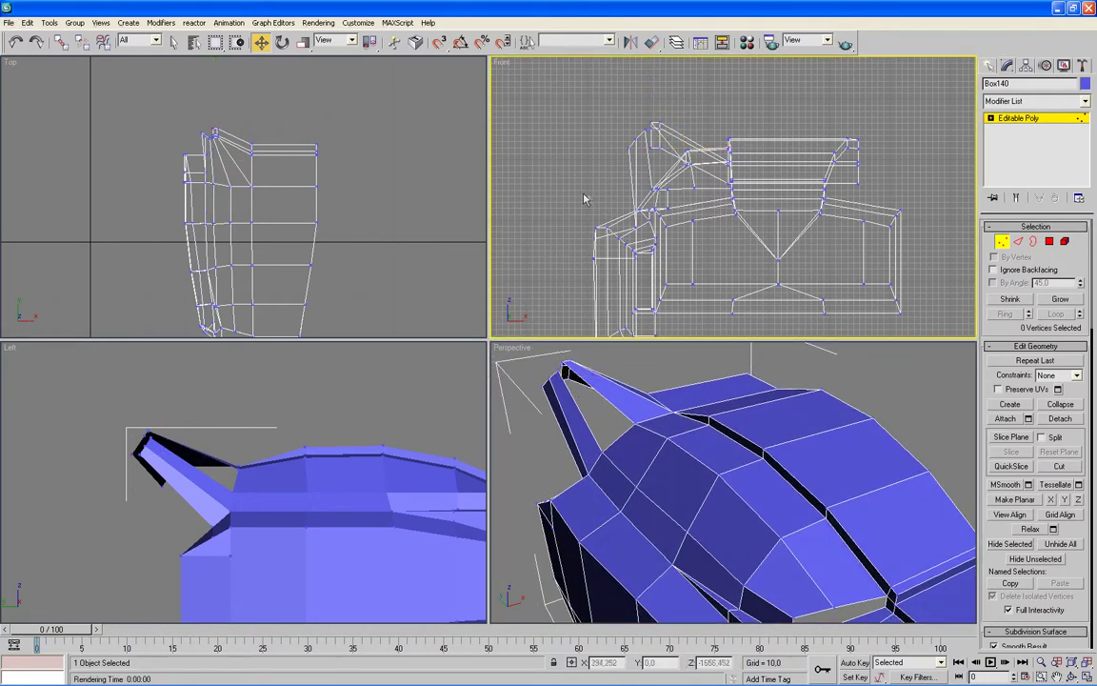
pyautogui.click(654, 145)
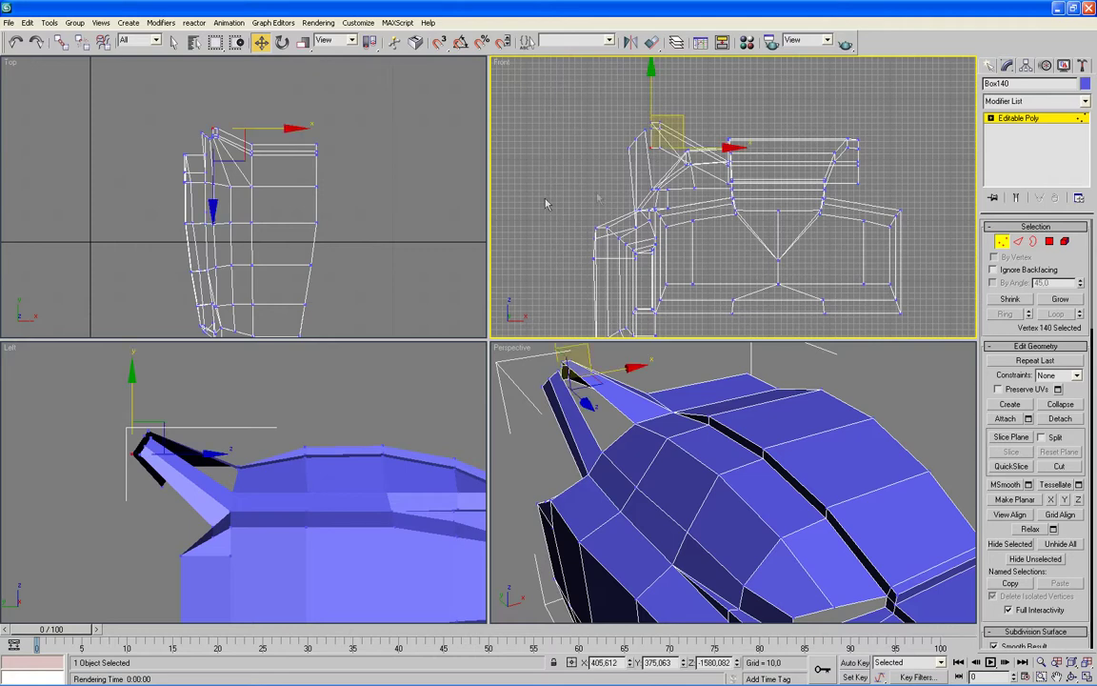
pyautogui.scroll(5, 680, 179)
pyautogui.moveTo(680, 179); pyautogui.dragTo(779, 314, button='middle')
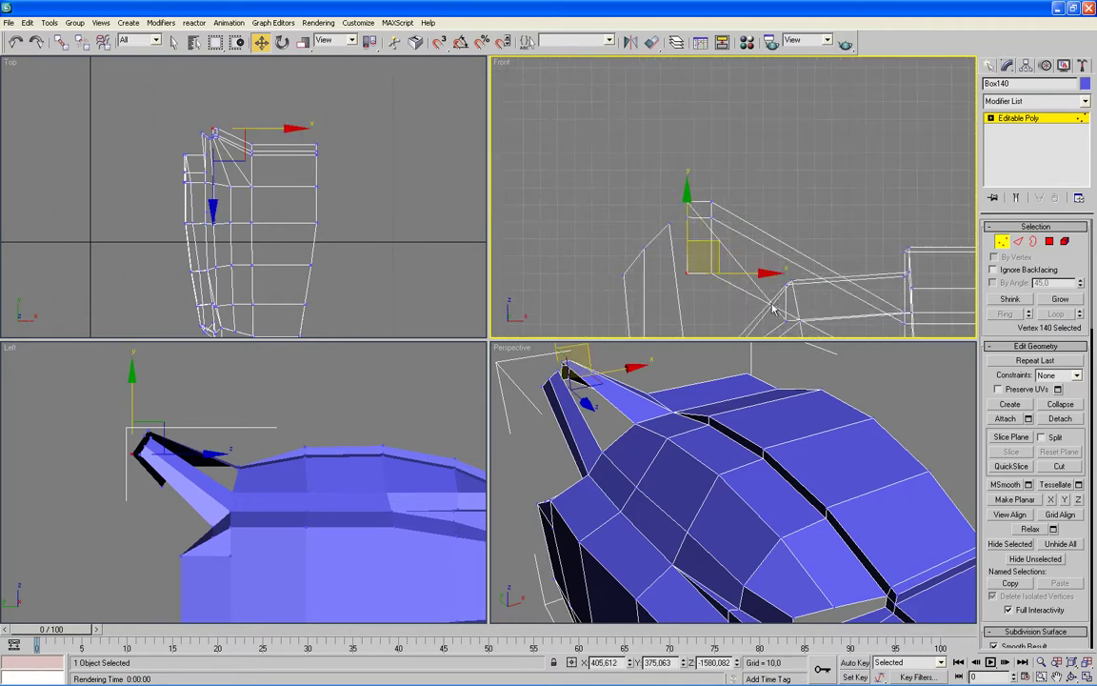
pyautogui.moveTo(772, 249); pyautogui.dragTo(722, 246)
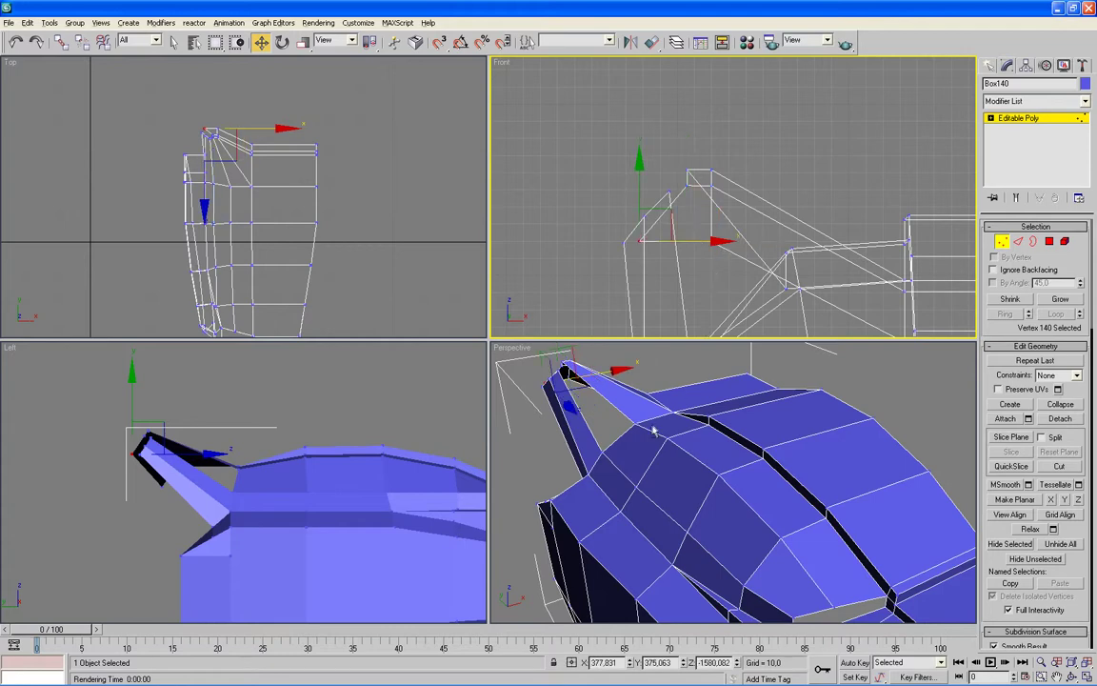
# Pull the vertex at the flap's inner corner slightly along X.
pyautogui.keyDown('alt'); pyautogui.moveTo(753, 428); pyautogui.dragTo(814, 431, button='middle'); pyautogui.keyUp('alt')
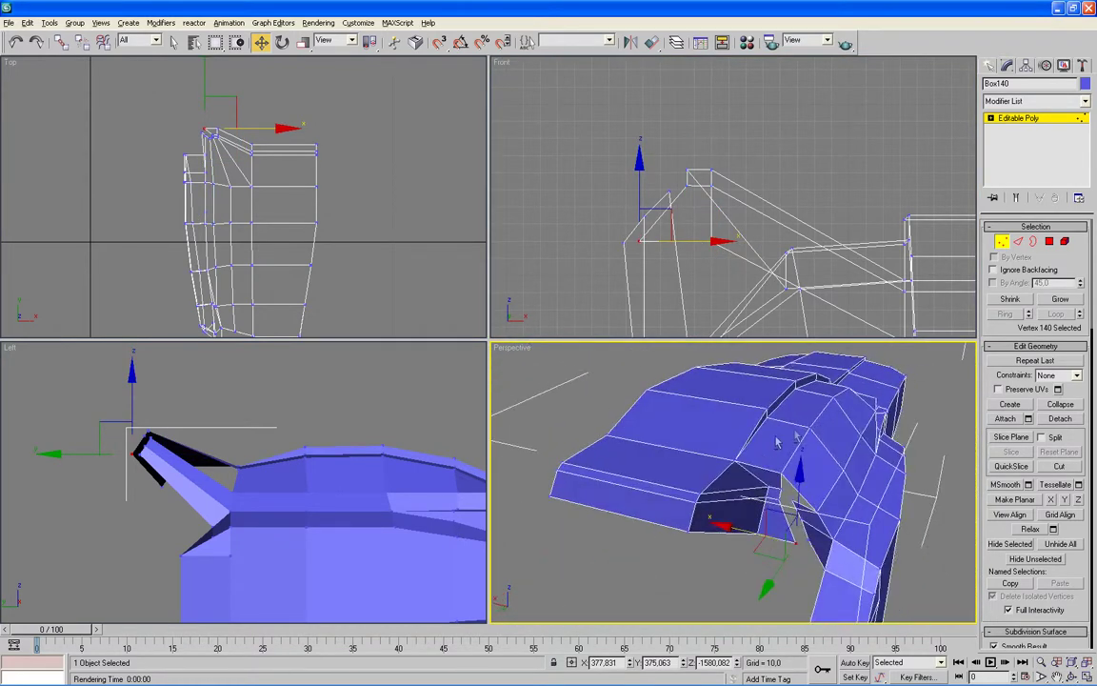
pyautogui.keyDown('alt'); pyautogui.moveTo(762, 448); pyautogui.dragTo(734, 453, button='middle'); pyautogui.keyUp('alt')
pyautogui.hotkey('alt', 'w')
pyautogui.moveTo(553, 380)
pyautogui.keyDown('alt'); pyautogui.mouseDown(button='middle')
pyautogui.moveTo(562, 407)
pyautogui.moveTo(585, 412)
pyautogui.moveTo(331, 396)
pyautogui.mouseUp(button='middle'); pyautogui.keyUp('alt')
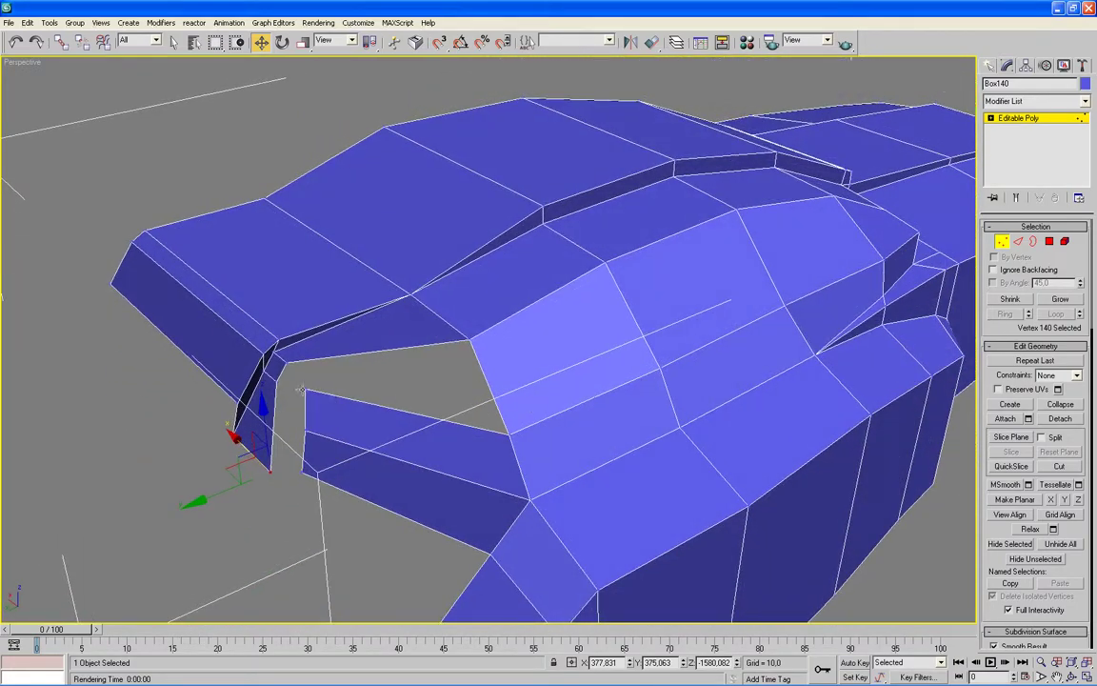
pyautogui.click(244, 356)
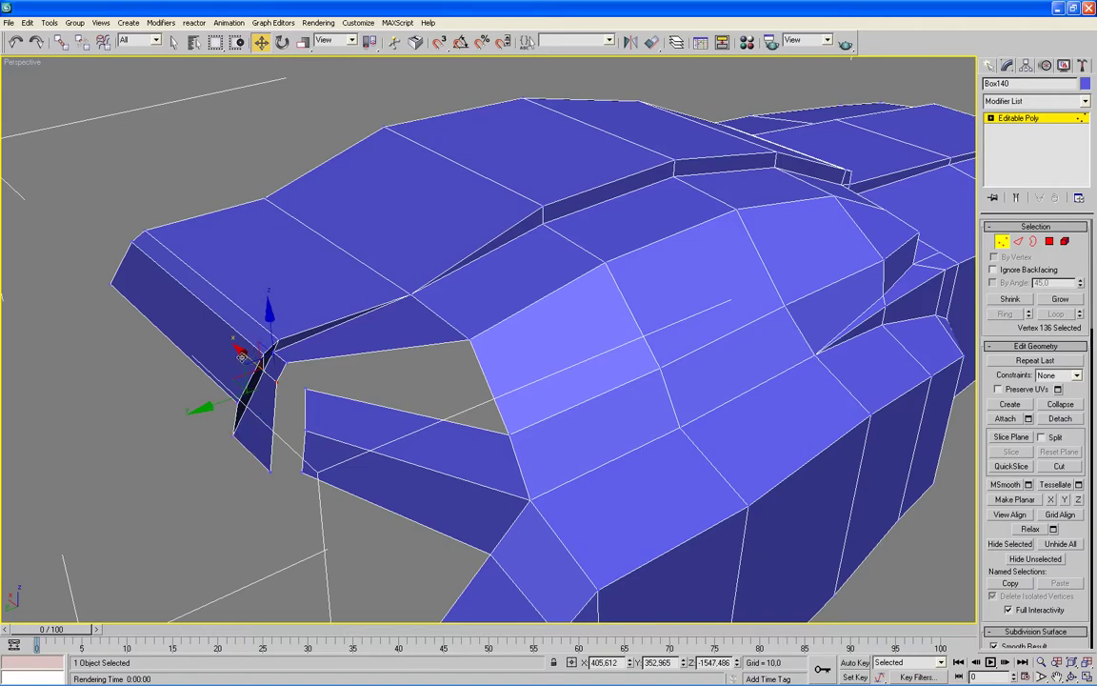
pyautogui.moveTo(242, 355); pyautogui.dragTo(248, 362)
pyautogui.moveTo(245, 360)
pyautogui.keyDown('alt'); pyautogui.mouseDown(button='middle')
pyautogui.moveTo(408, 421)
pyautogui.moveTo(385, 419)
pyautogui.moveTo(643, 537)
pyautogui.mouseUp(button='middle'); pyautogui.keyUp('alt')
# Select the four flap-tip vertices and move them slightly in the Left view.
pyautogui.click(643, 536)
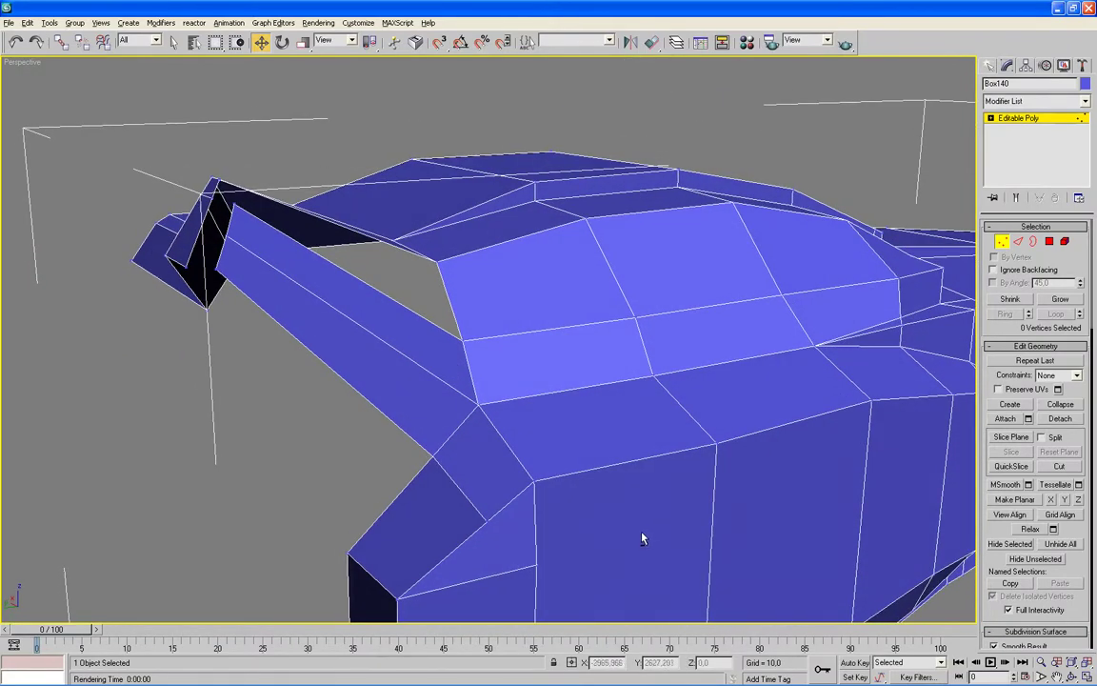
pyautogui.moveTo(208, 313); pyautogui.dragTo(143, 245)
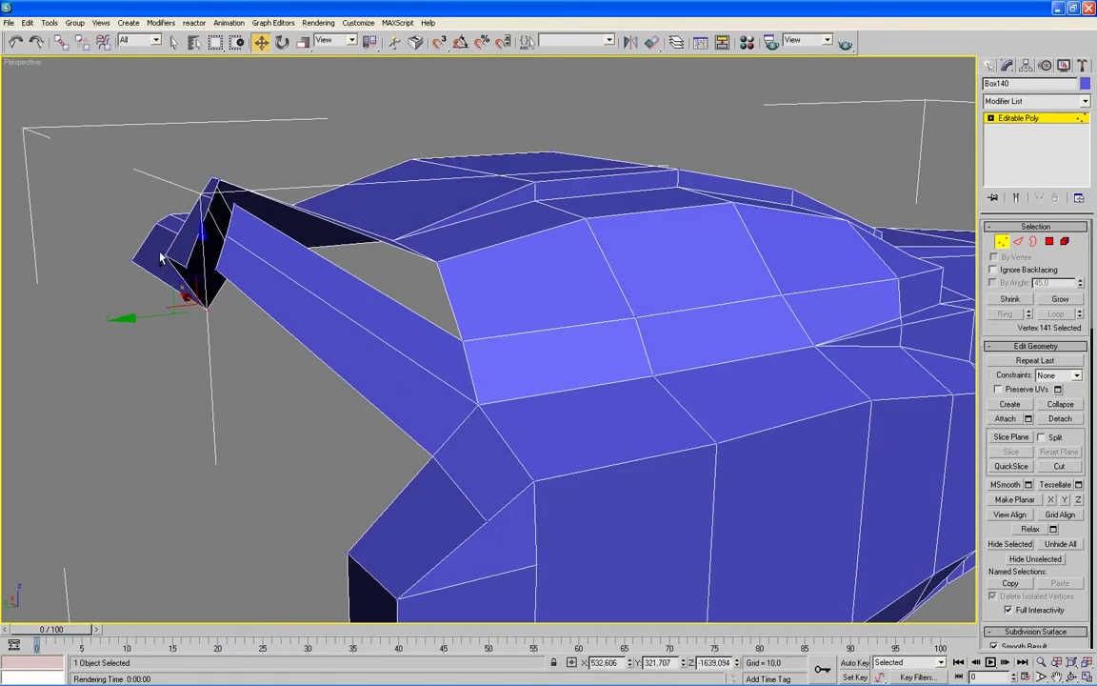
pyautogui.keyDown('ctrl'); pyautogui.click(155, 292); pyautogui.keyUp('ctrl')
pyautogui.keyDown('alt'); pyautogui.moveTo(301, 362); pyautogui.dragTo(286, 360, button='middle'); pyautogui.keyUp('alt')
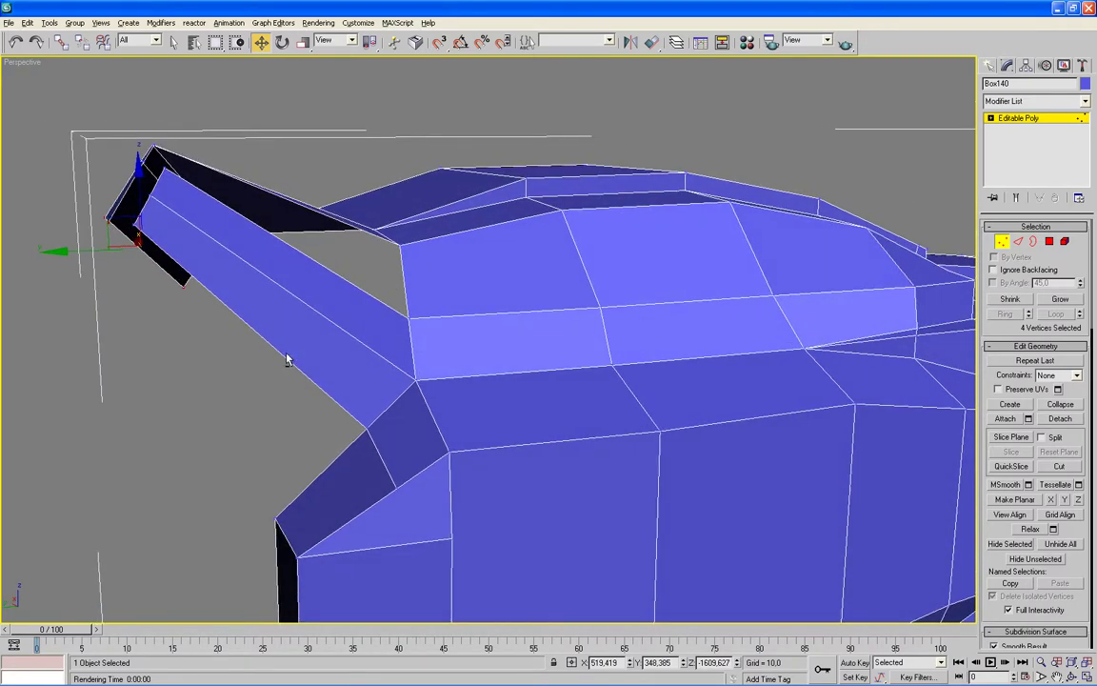
pyautogui.hotkey('alt', 'w')
pyautogui.rightClick(246, 407)
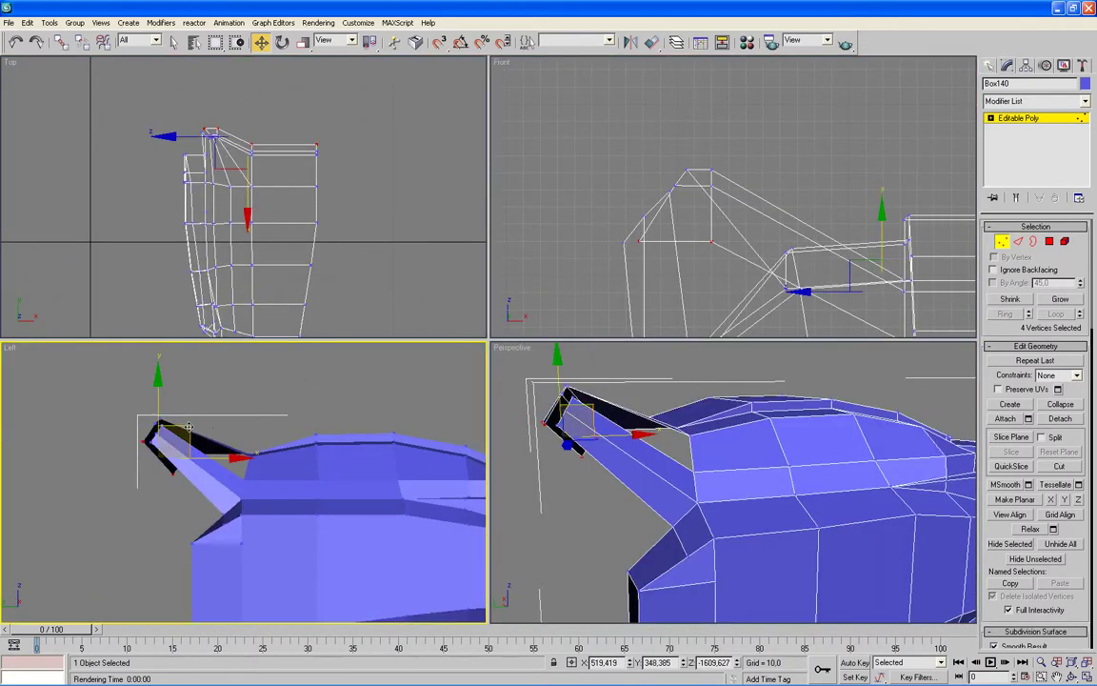
pyautogui.moveTo(190, 427); pyautogui.dragTo(183, 435)
pyautogui.keyDown('alt'); pyautogui.moveTo(581, 507); pyautogui.dragTo(600, 507, button='middle'); pyautogui.keyUp('alt')
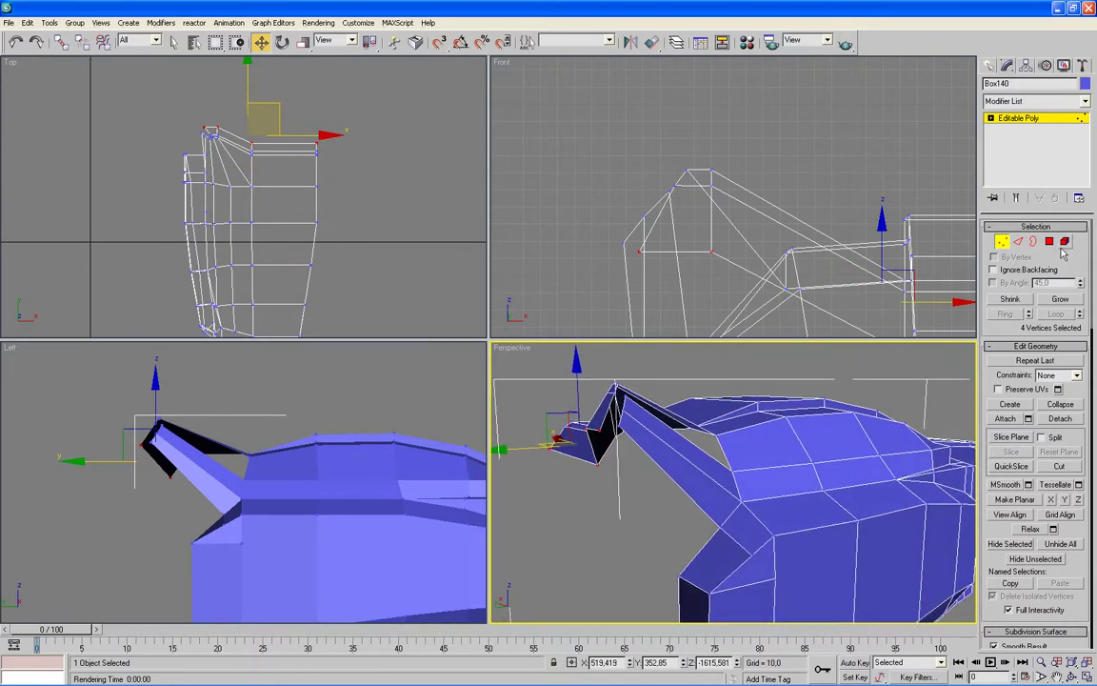
# Shift-drag the three flap tip edges downward in the Left view to extrude a hooked strip.
pyautogui.press('2')
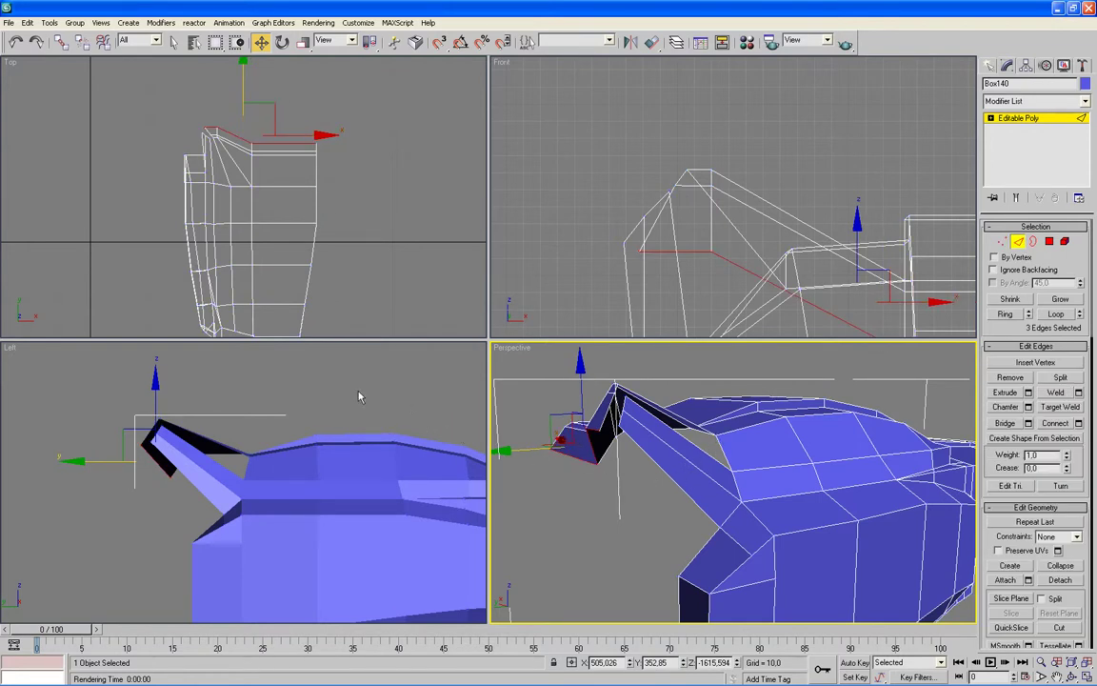
pyautogui.rightClick(358, 393)
pyautogui.keyDown('shift'); pyautogui.moveTo(187, 433); pyautogui.dragTo(221, 472); pyautogui.keyUp('shift')
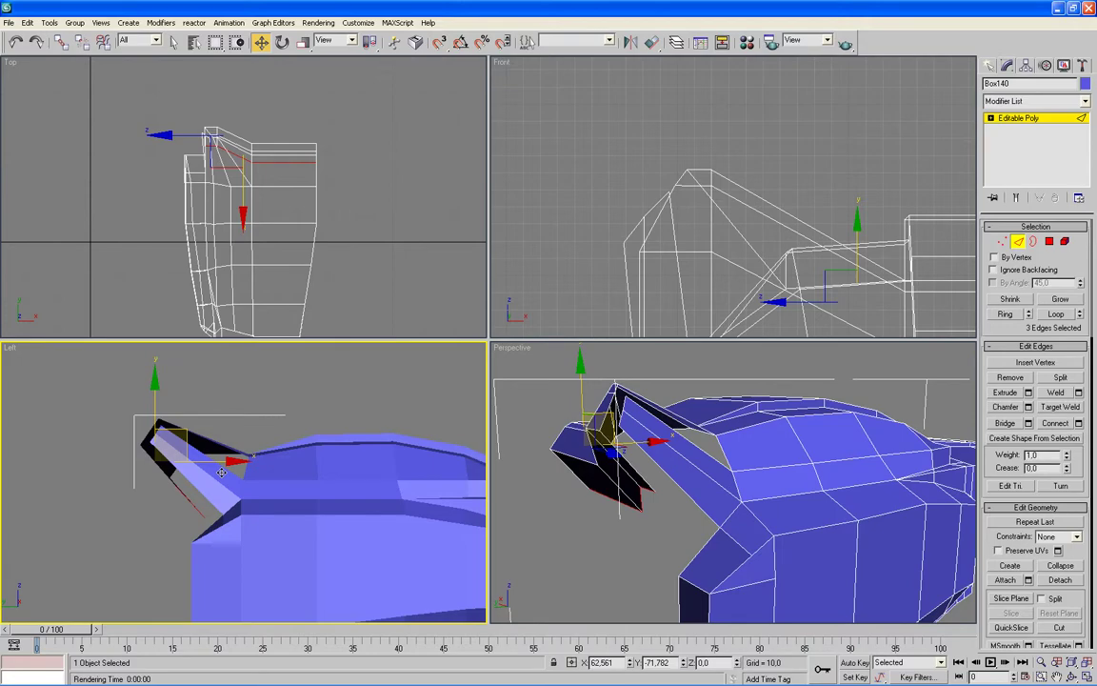
pyautogui.moveTo(636, 617)
pyautogui.keyDown('alt'); pyautogui.mouseDown(button='middle')
pyautogui.moveTo(655, 571)
pyautogui.moveTo(624, 628)
pyautogui.moveTo(619, 501)
pyautogui.moveTo(483, 534)
pyautogui.moveTo(502, 515)
pyautogui.moveTo(612, 477)
pyautogui.moveTo(503, 383)
pyautogui.moveTo(461, 394)
pyautogui.mouseUp(button='middle'); pyautogui.keyUp('alt')
pyautogui.hotkey('alt', 'w')
pyautogui.scroll(-2, 629, 525)
pyautogui.scroll(-3, 572, 490)
pyautogui.scroll(4, 514, 399)
# Connect two opposite front-corner edges with a new edge.
pyautogui.click(447, 373)
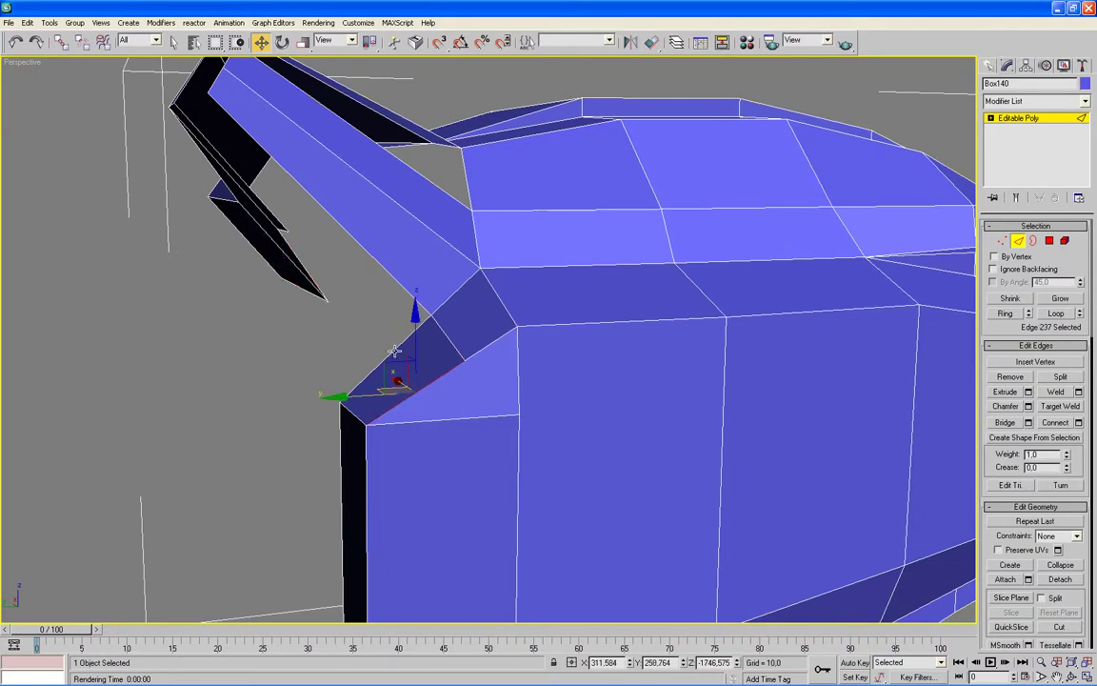
pyautogui.keyDown('ctrl'); pyautogui.click(325, 298); pyautogui.keyUp('ctrl')
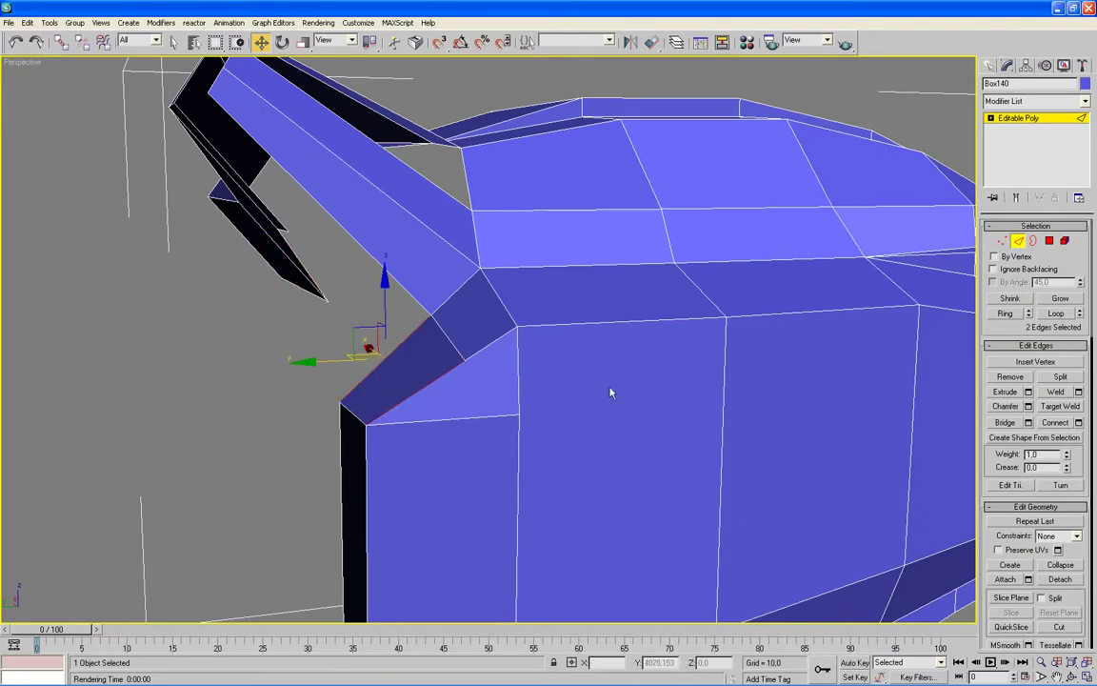
pyautogui.click(1079, 422)
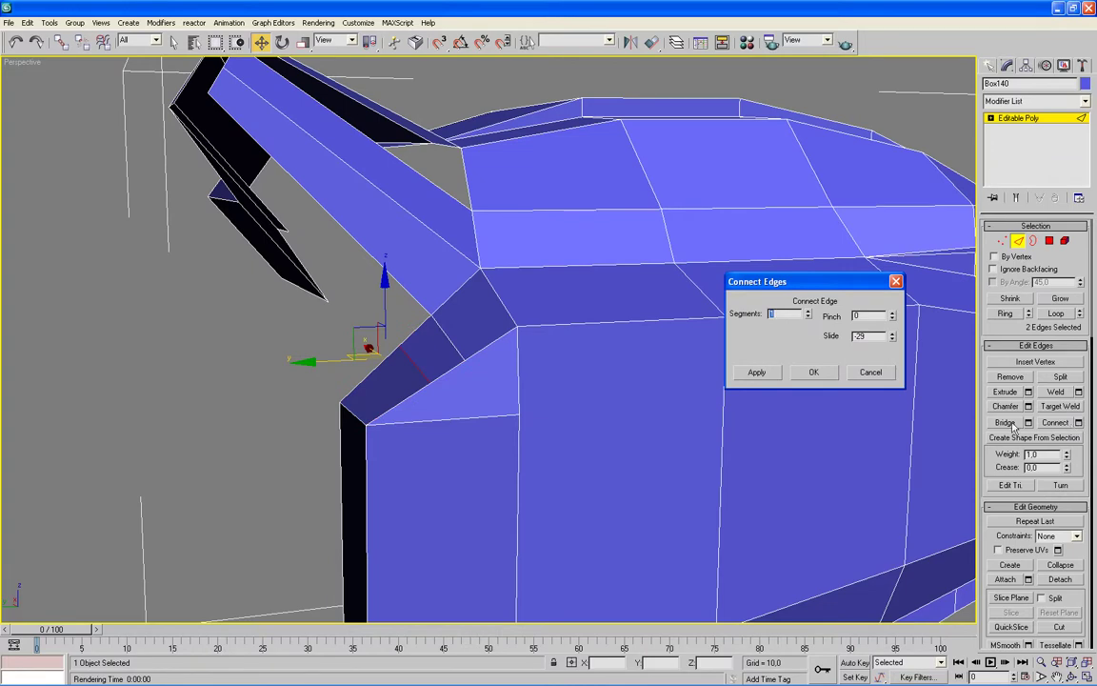
pyautogui.click(812, 372)
pyautogui.moveTo(657, 367)
pyautogui.keyDown('alt'); pyautogui.mouseDown(button='middle')
pyautogui.moveTo(678, 380)
pyautogui.moveTo(664, 379)
pyautogui.mouseUp(button='middle'); pyautogui.keyUp('alt')
# Move the hook's tip vertex 144 down toward the body in the Left view.
pyautogui.click(1002, 240)
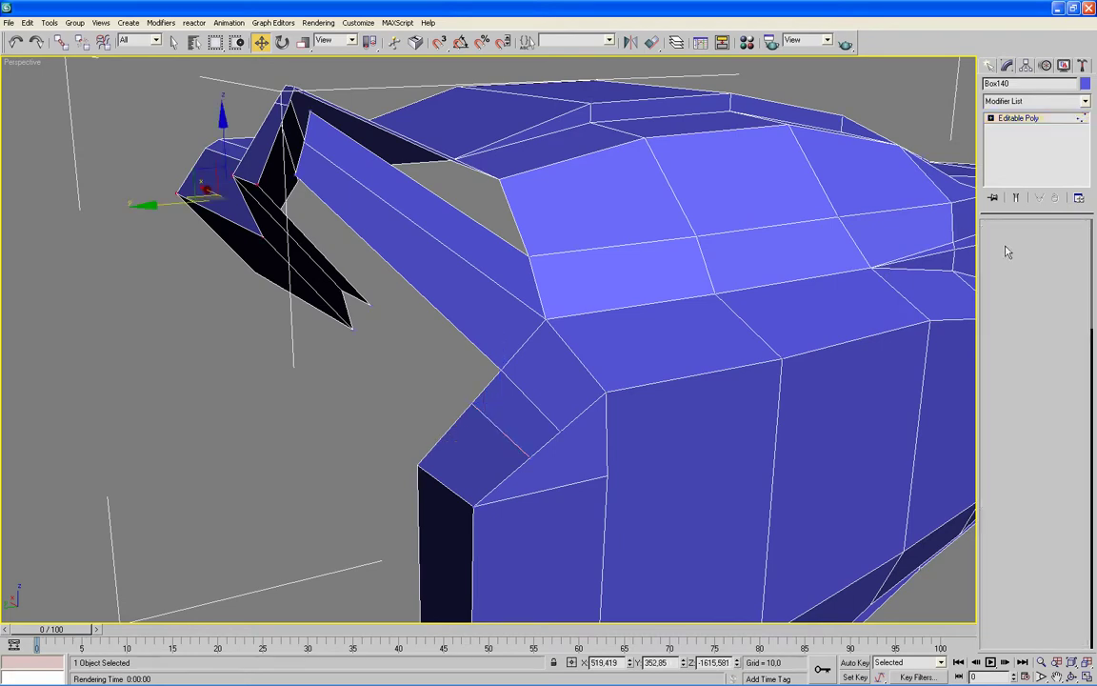
pyautogui.click(371, 304)
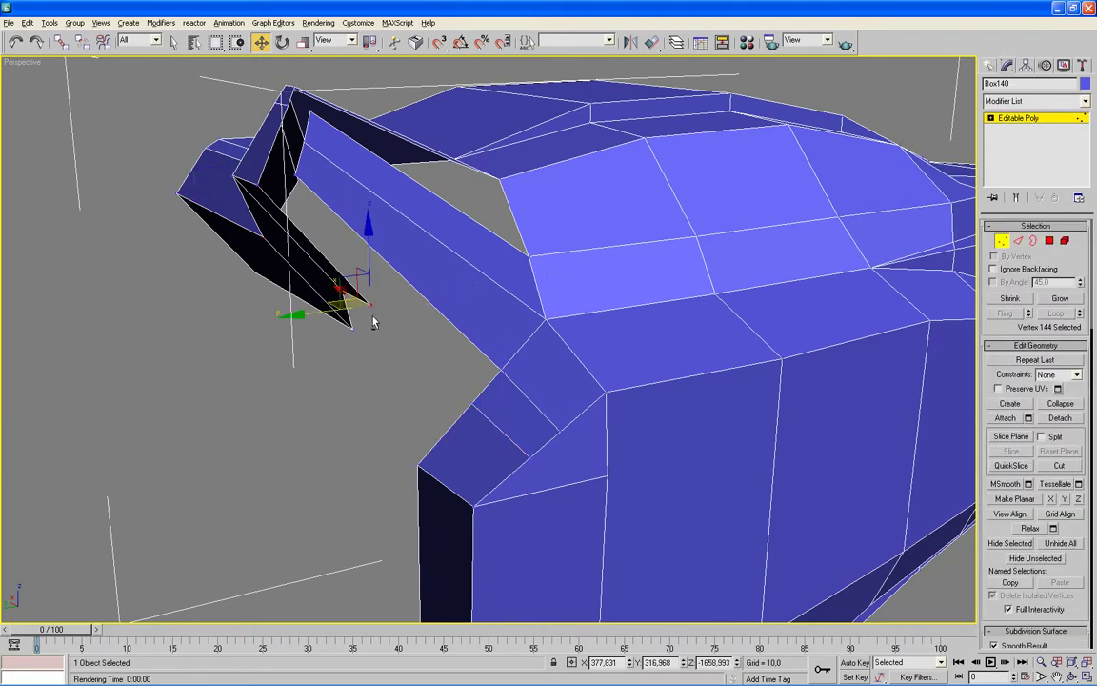
pyautogui.hotkey('alt', 'w')
pyautogui.rightClick(319, 404)
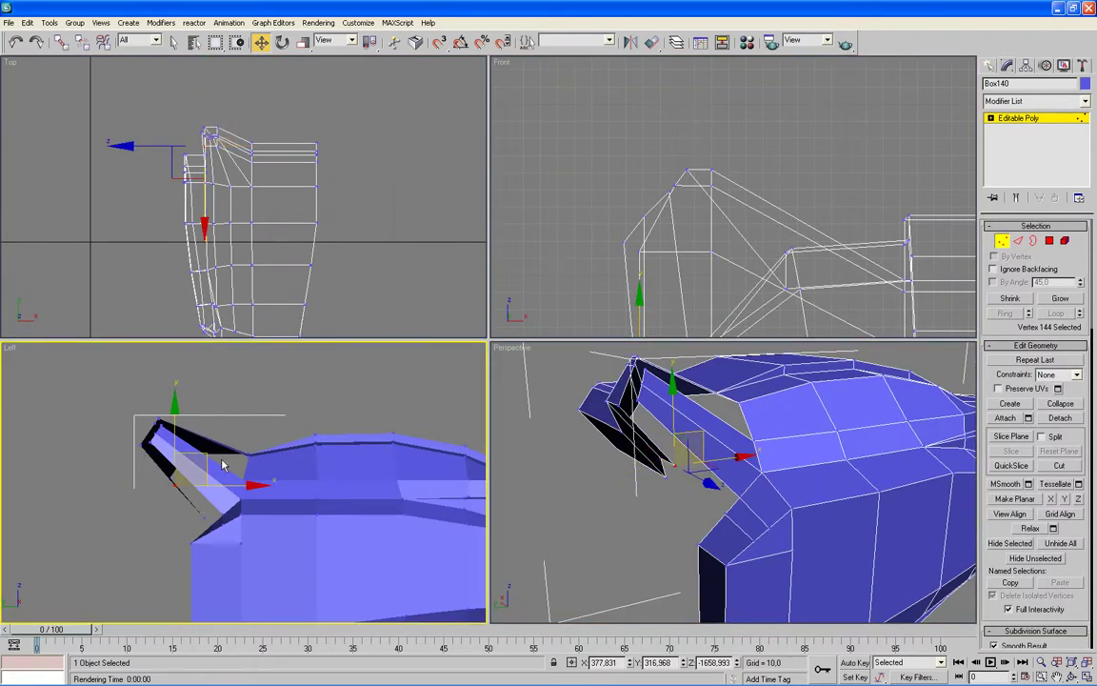
pyautogui.press('F4')
pyautogui.moveTo(204, 455)
pyautogui.mouseDown()
pyautogui.moveTo(207, 488)
pyautogui.moveTo(257, 486)
pyautogui.mouseUp()
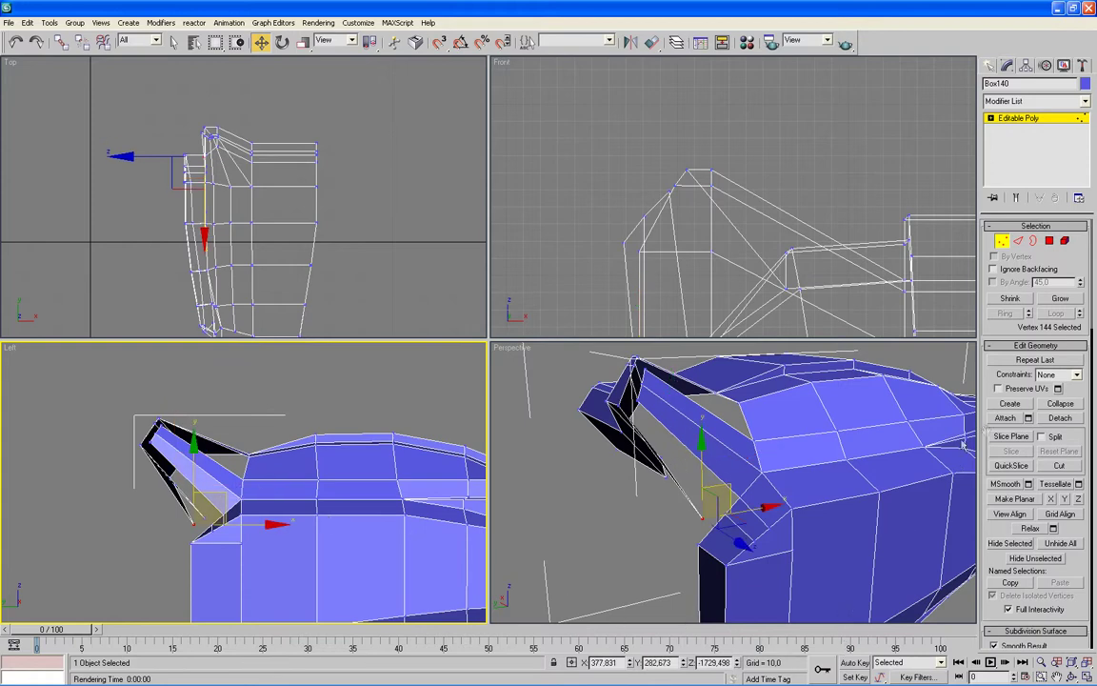
pyautogui.keyDown('alt'); pyautogui.moveTo(876, 466); pyautogui.dragTo(869, 459, button='middle'); pyautogui.keyUp('alt')
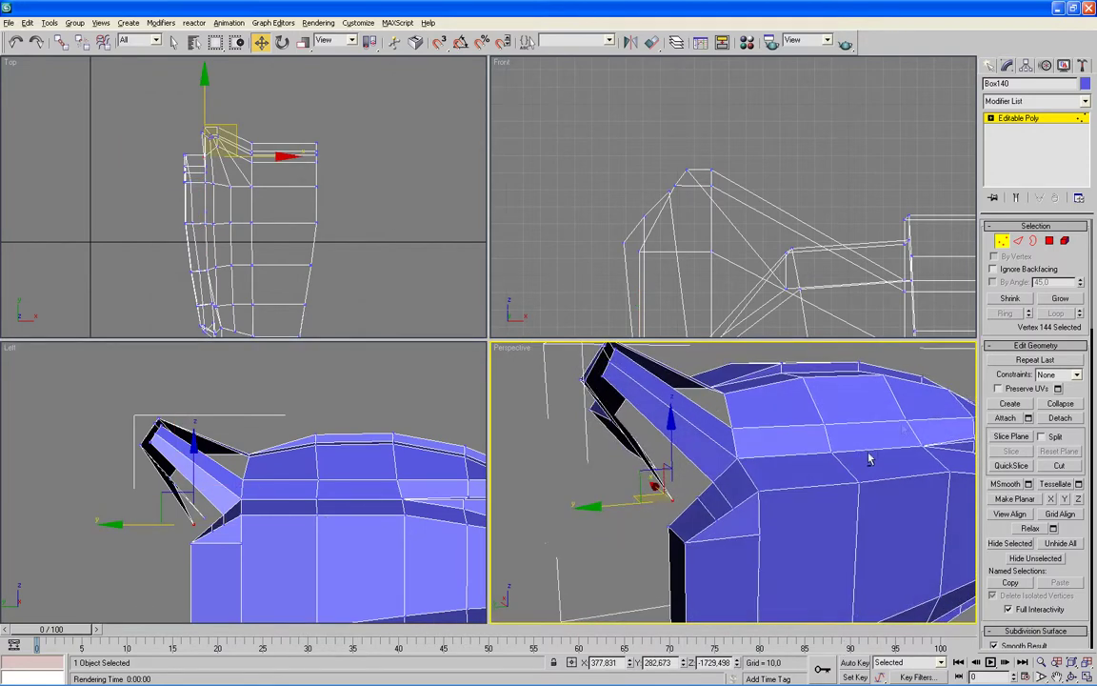
# Create a four-corner polygon filling the gap between the hooked strip and the body.
pyautogui.click(1049, 241)
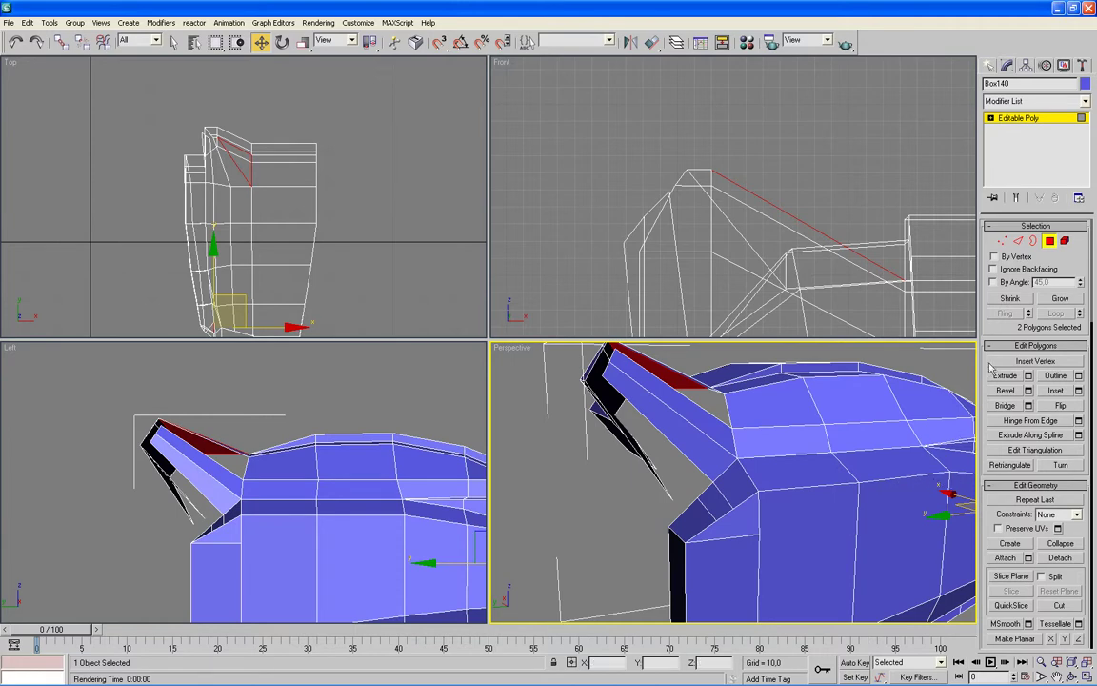
pyautogui.click(1009, 543)
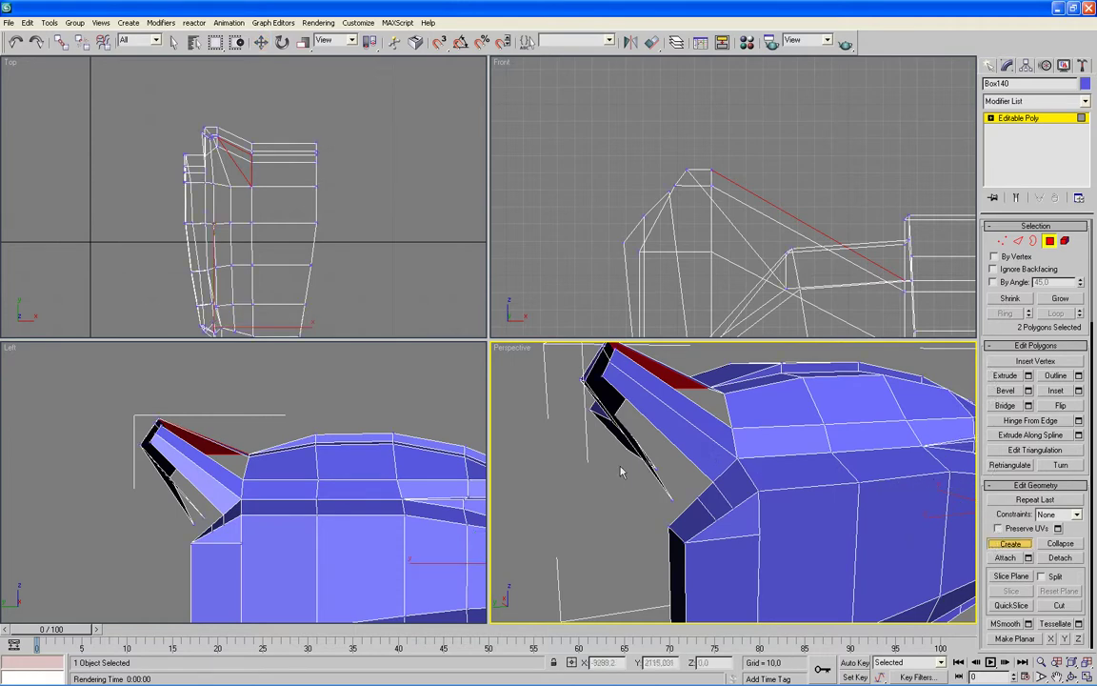
pyautogui.hotkey('alt', 'w')
pyautogui.click(416, 372)
pyautogui.click(363, 371)
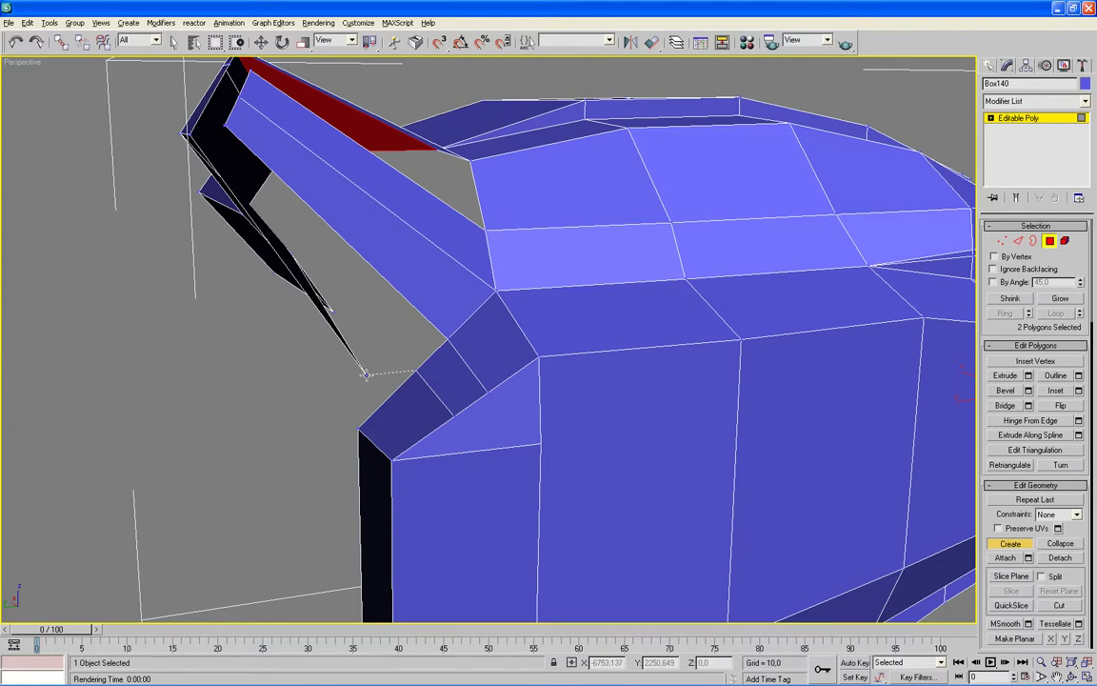
pyautogui.click(190, 133)
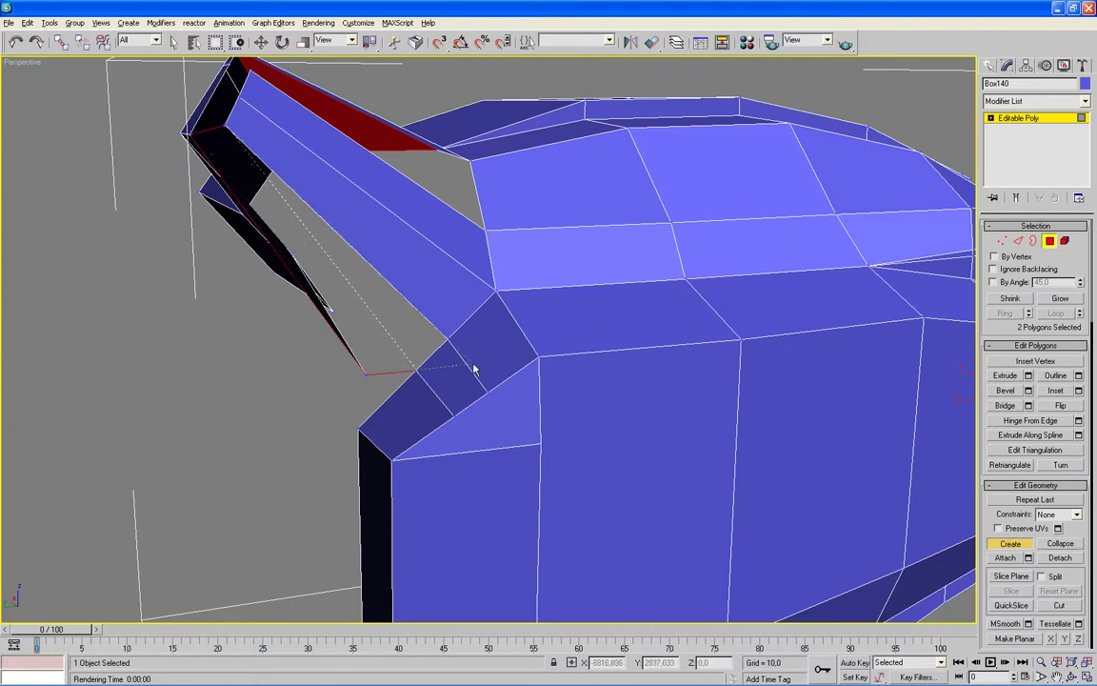
pyautogui.click(449, 339)
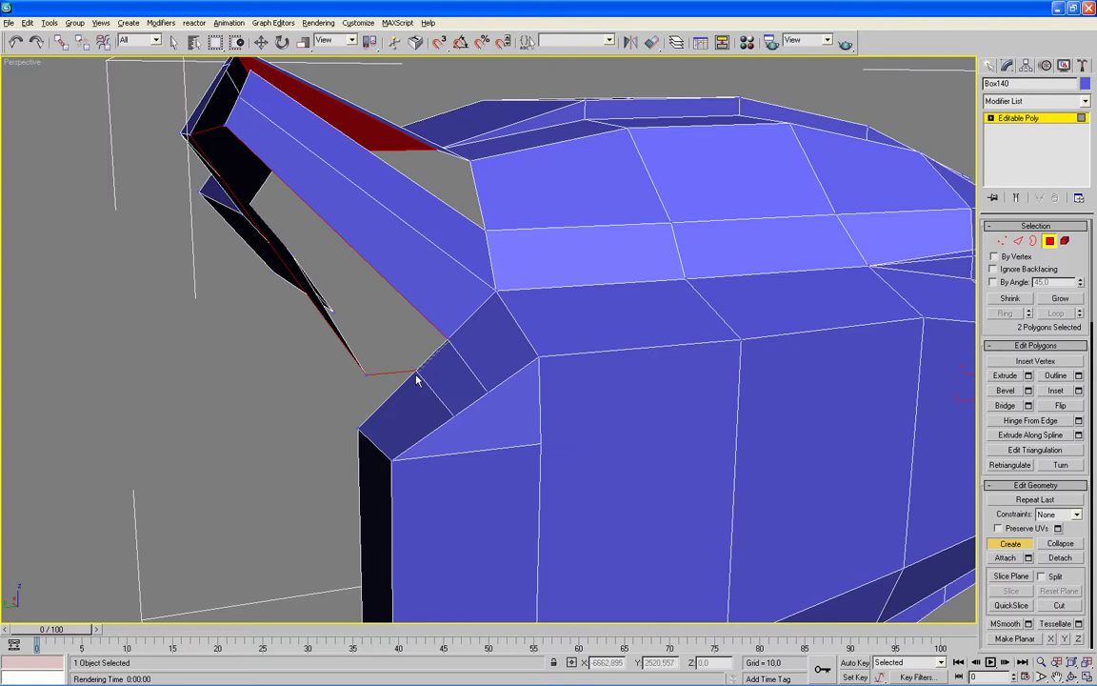
pyautogui.click(416, 374)
pyautogui.moveTo(480, 317)
pyautogui.keyDown('alt'); pyautogui.mouseDown(button='middle')
pyautogui.moveTo(489, 265)
pyautogui.moveTo(502, 343)
pyautogui.moveTo(384, 338)
pyautogui.mouseUp(button='middle'); pyautogui.keyUp('alt')
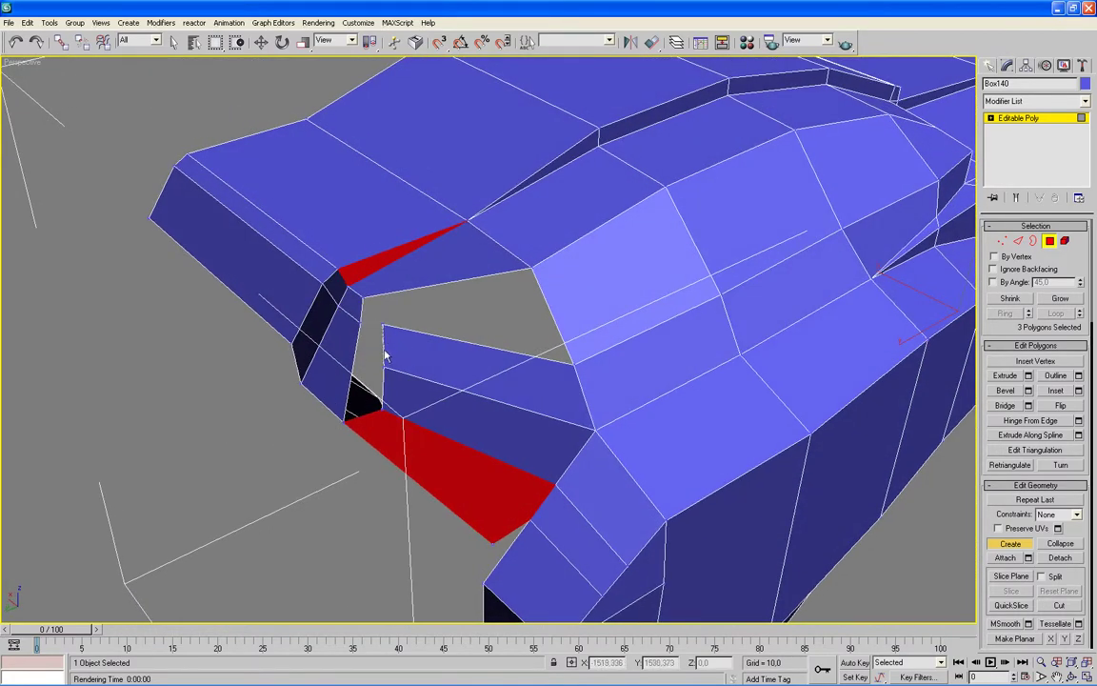
# Build a triangular brace polygon across the remaining hole, then leave Polygon mode.
pyautogui.click(383, 324)
pyautogui.click(381, 409)
pyautogui.click(342, 420)
pyautogui.click(363, 300)
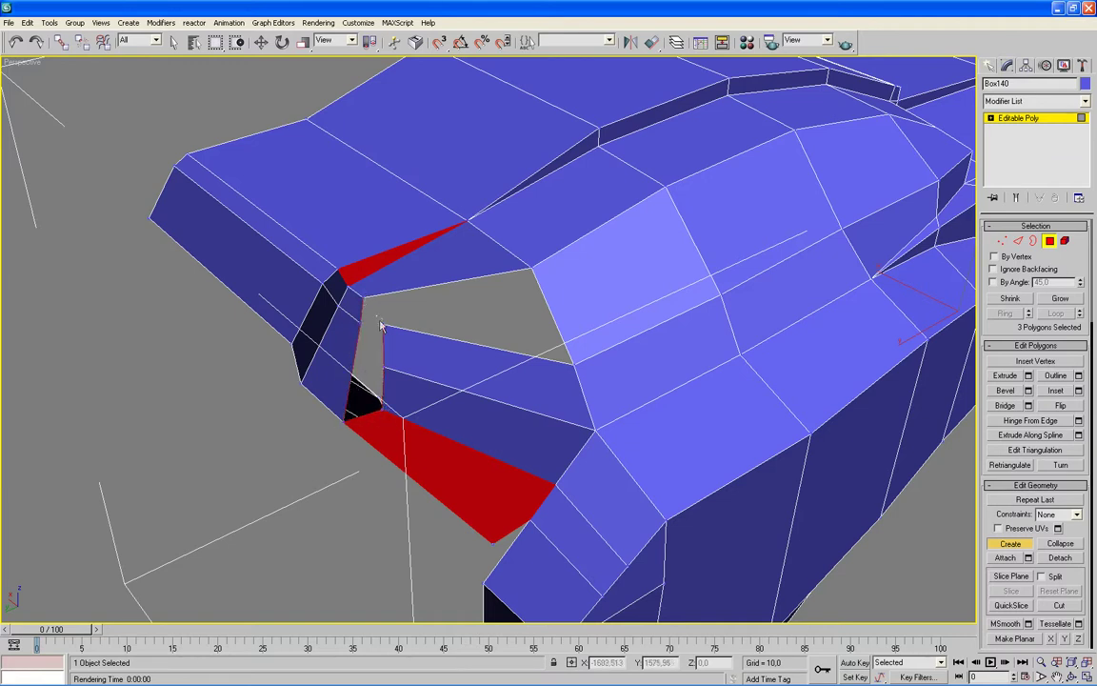
pyautogui.click(382, 325)
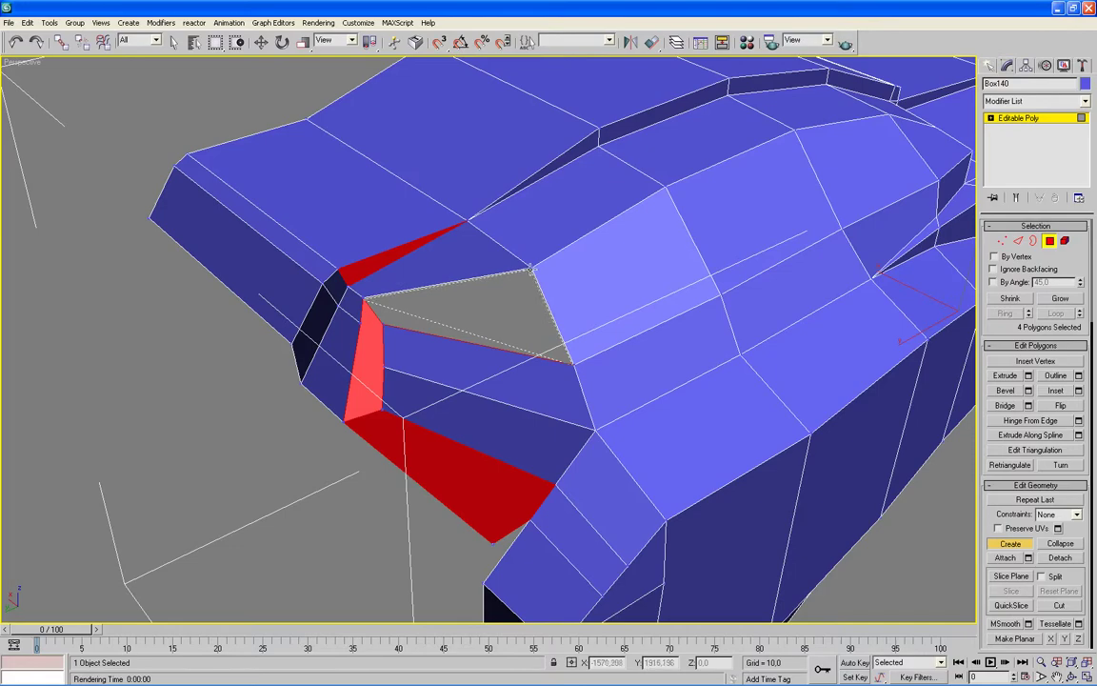
pyautogui.click(572, 363)
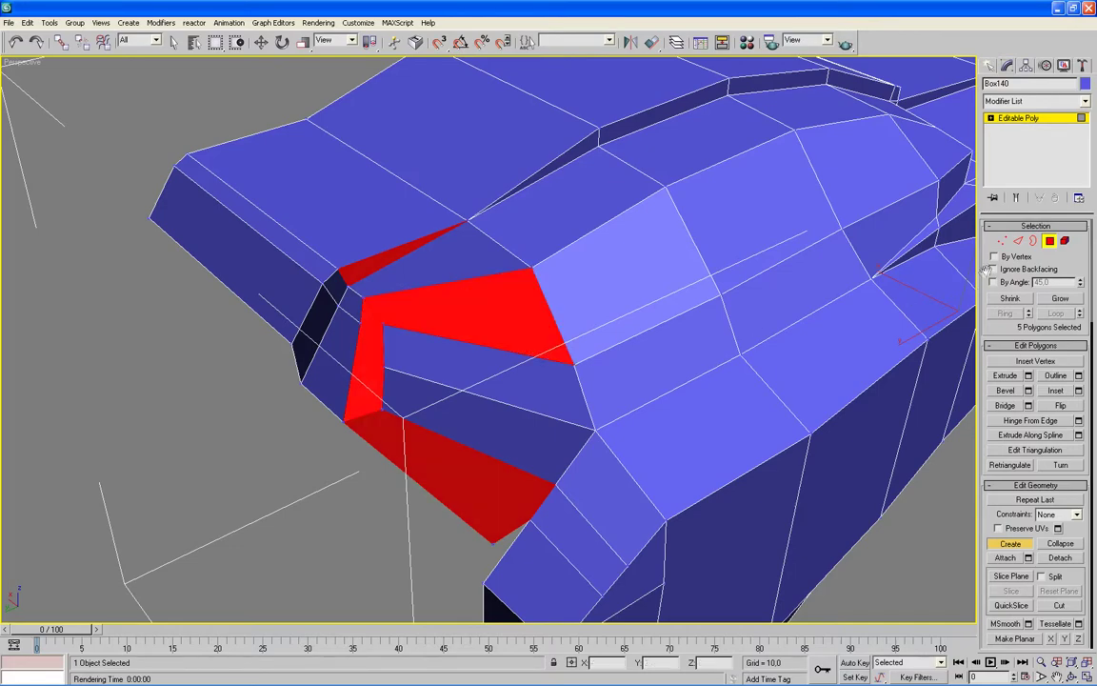
pyautogui.click(1048, 241)
pyautogui.press('w')
pyautogui.moveTo(724, 400)
pyautogui.keyDown('alt'); pyautogui.mouseDown(button='middle')
pyautogui.moveTo(786, 428)
pyautogui.moveTo(957, 346)
pyautogui.mouseUp(button='middle'); pyautogui.keyUp('alt')
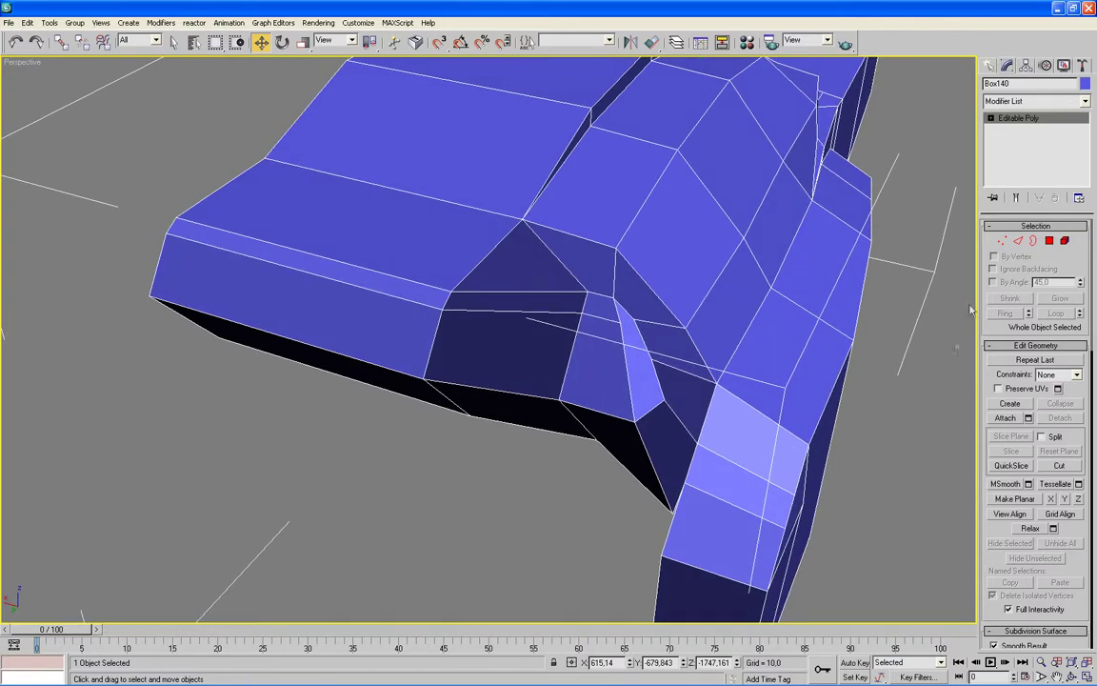
# Select the vertex at the lower junction where the hooked strip meets the body.
pyautogui.click(1015, 244)
pyautogui.click(698, 375)
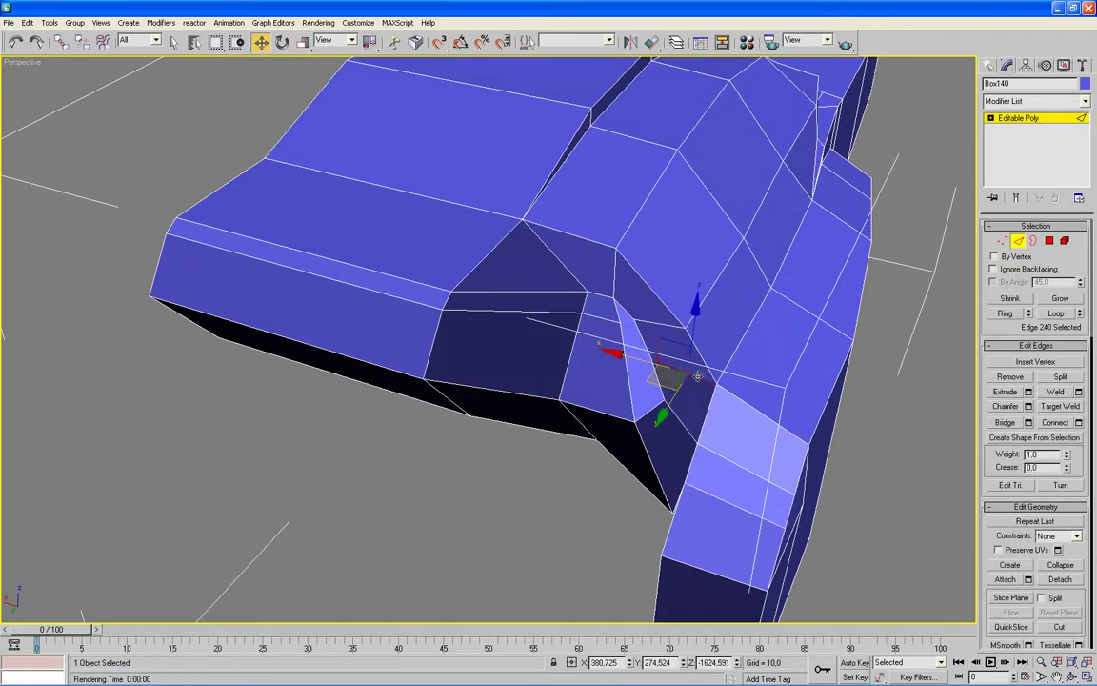
pyautogui.press('1')
pyautogui.keyDown('alt'); pyautogui.moveTo(641, 379); pyautogui.dragTo(571, 441, button='middle'); pyautogui.keyUp('alt')
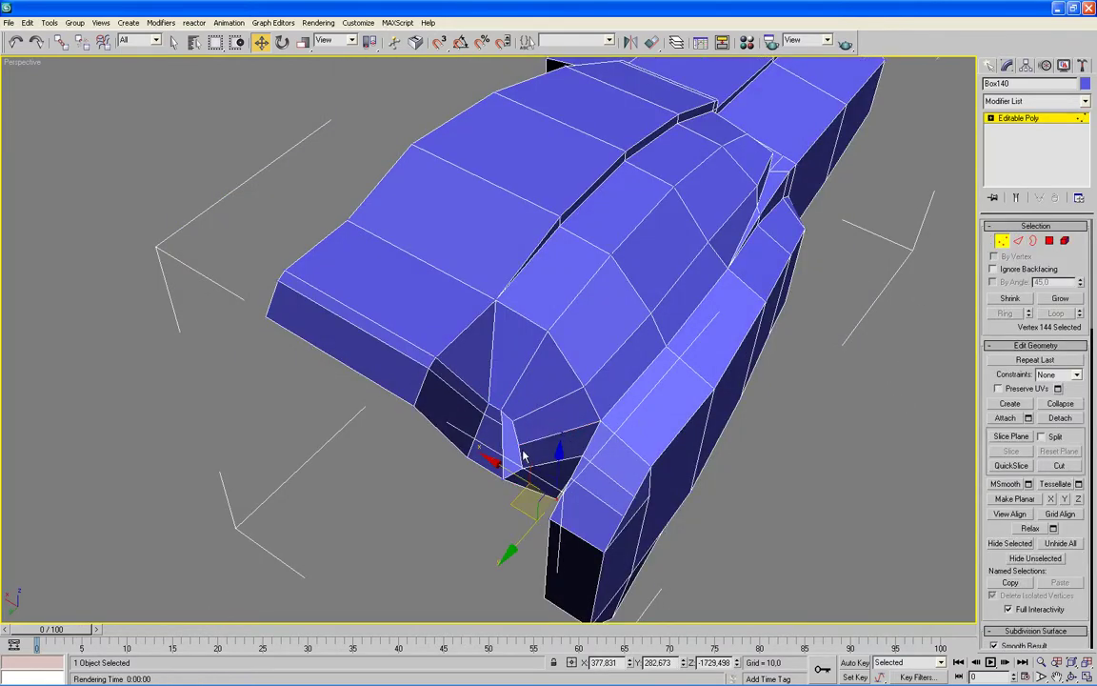
pyautogui.click(505, 435)
pyautogui.scroll(3, 533, 439)
pyautogui.moveTo(604, 472); pyautogui.dragTo(604, 386, button='middle')
pyautogui.scroll(-1, 603, 387)
# Nudge that vertex slightly right along X in the Front view.
pyautogui.hotkey('alt', 'w')
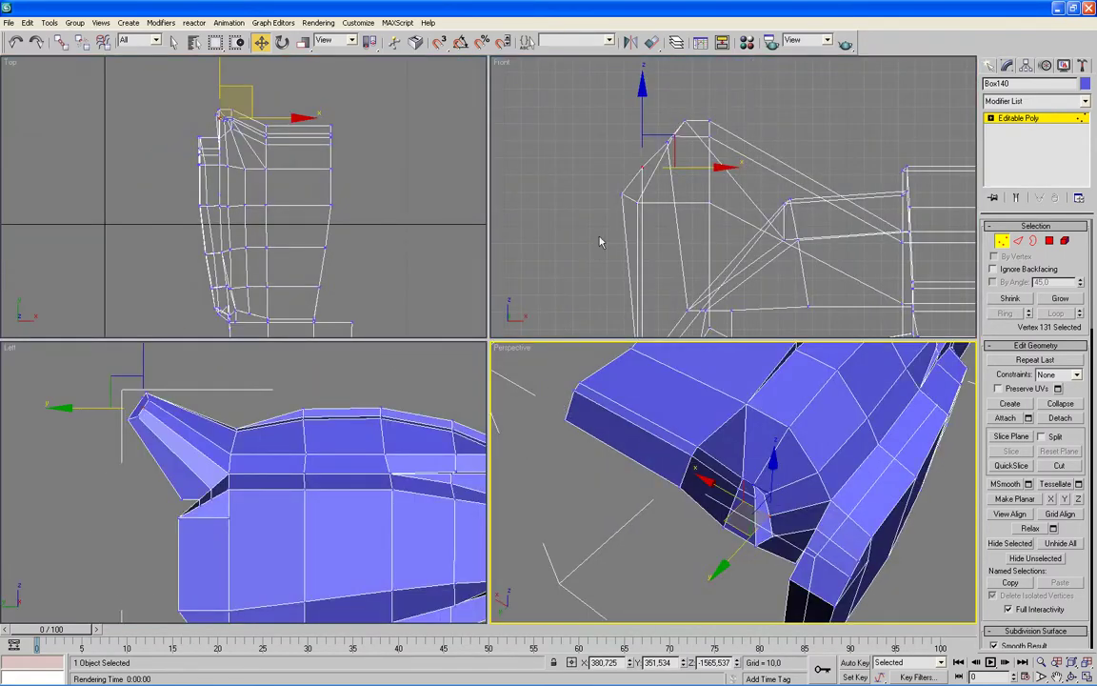
pyautogui.rightClick(674, 137)
pyautogui.moveTo(674, 137); pyautogui.dragTo(678, 137)
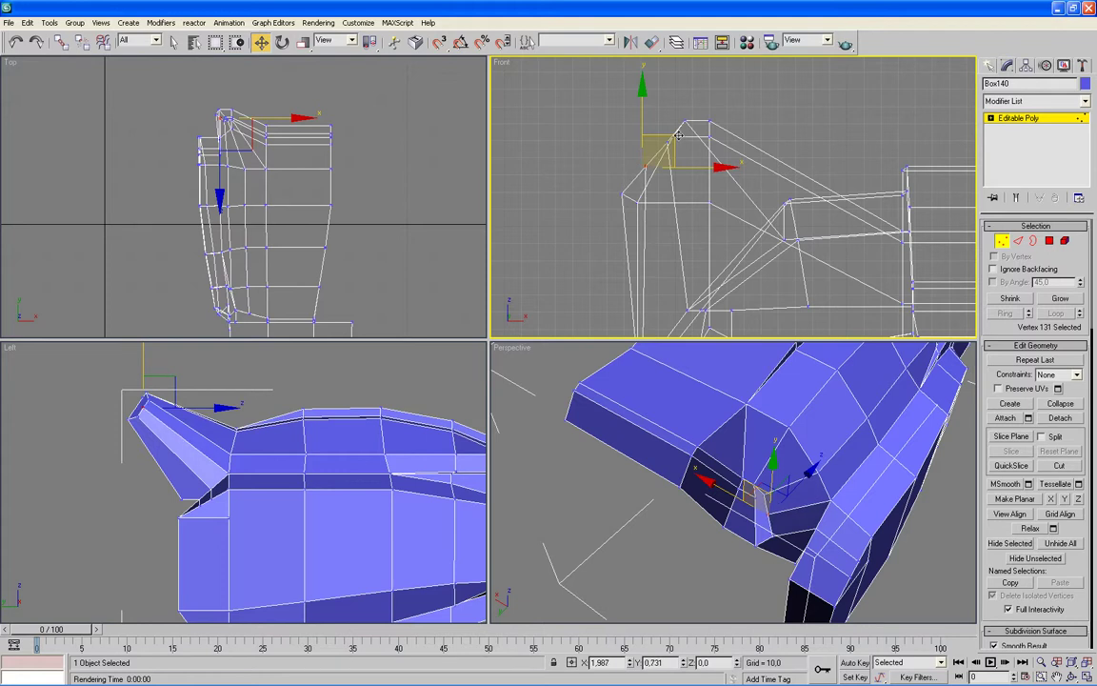
pyautogui.moveTo(678, 137); pyautogui.dragTo(682, 138)
pyautogui.rightClick(827, 514)
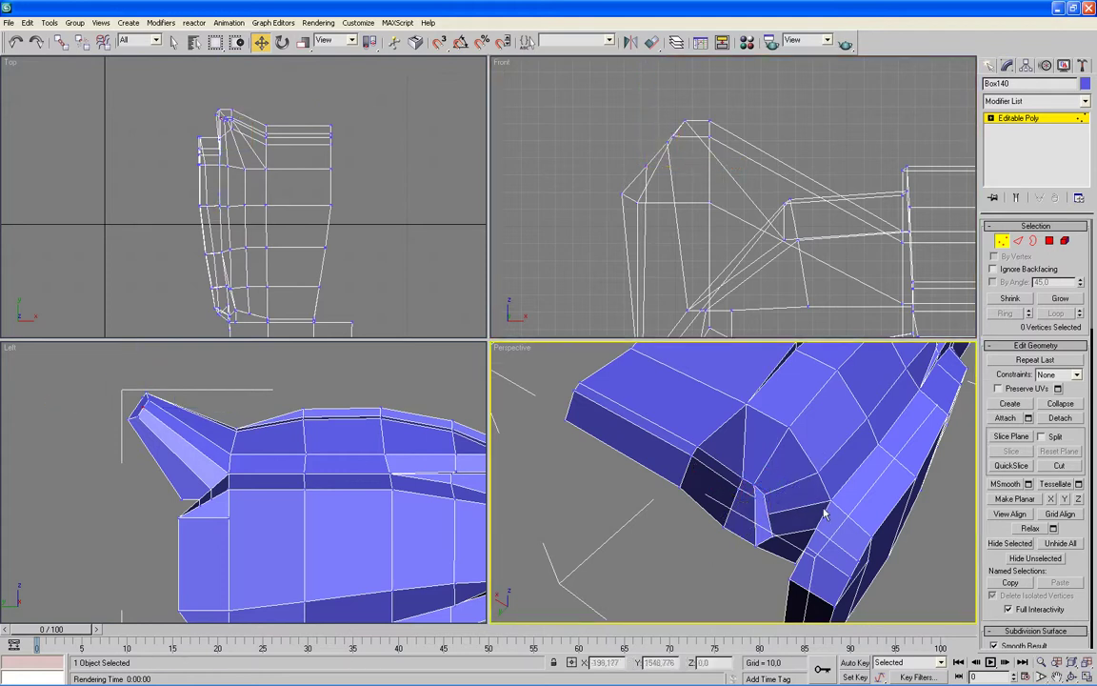
pyautogui.press('4')
pyautogui.hotkey('alt', 'w')
# Bevel the two side polygons inward with outline -6.64 and height -11.82.
pyautogui.keyDown('alt'); pyautogui.moveTo(901, 412); pyautogui.dragTo(725, 417, button='middle'); pyautogui.keyUp('alt')
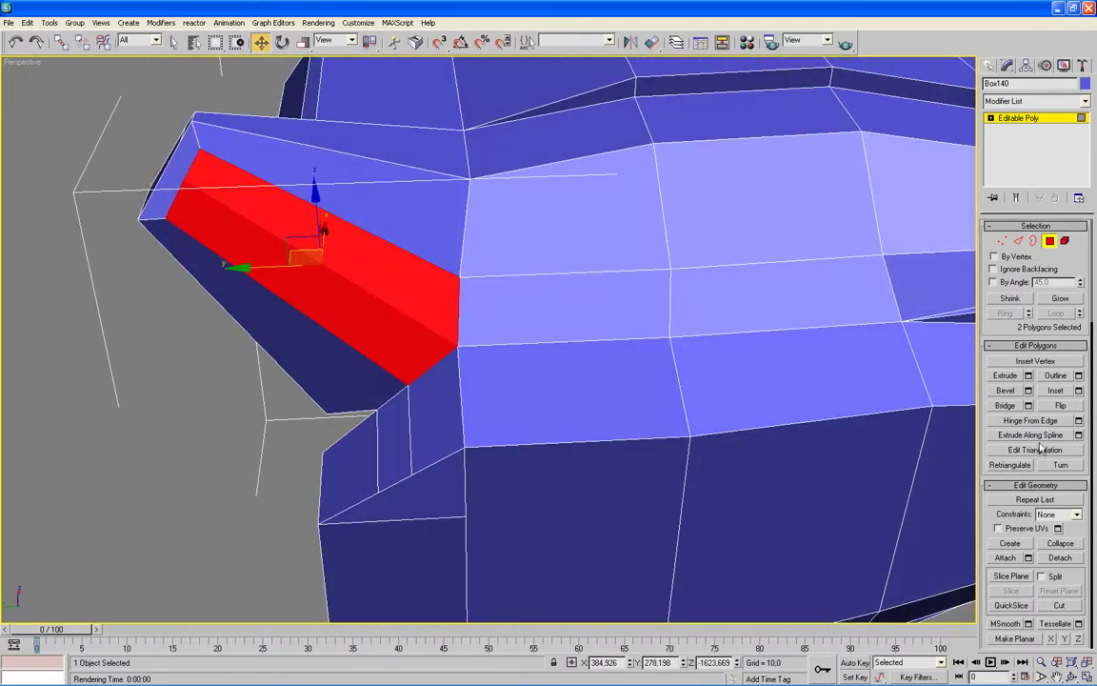
pyautogui.click(1029, 392)
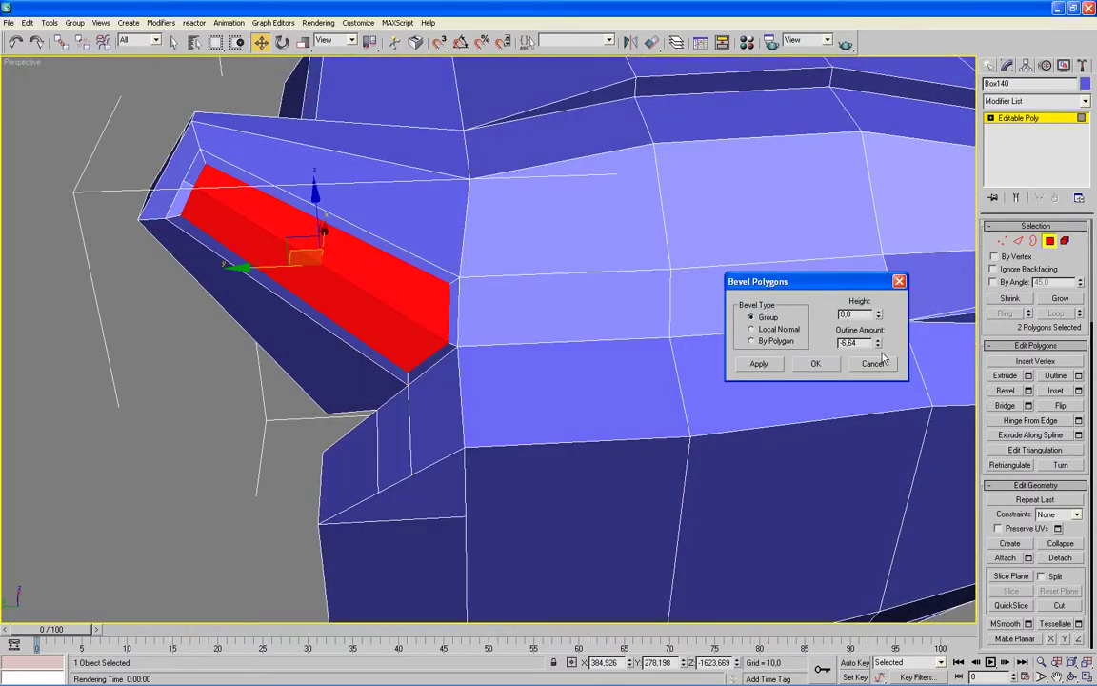
pyautogui.scroll(-2, 609, 392)
pyautogui.scroll(-2, 611, 395)
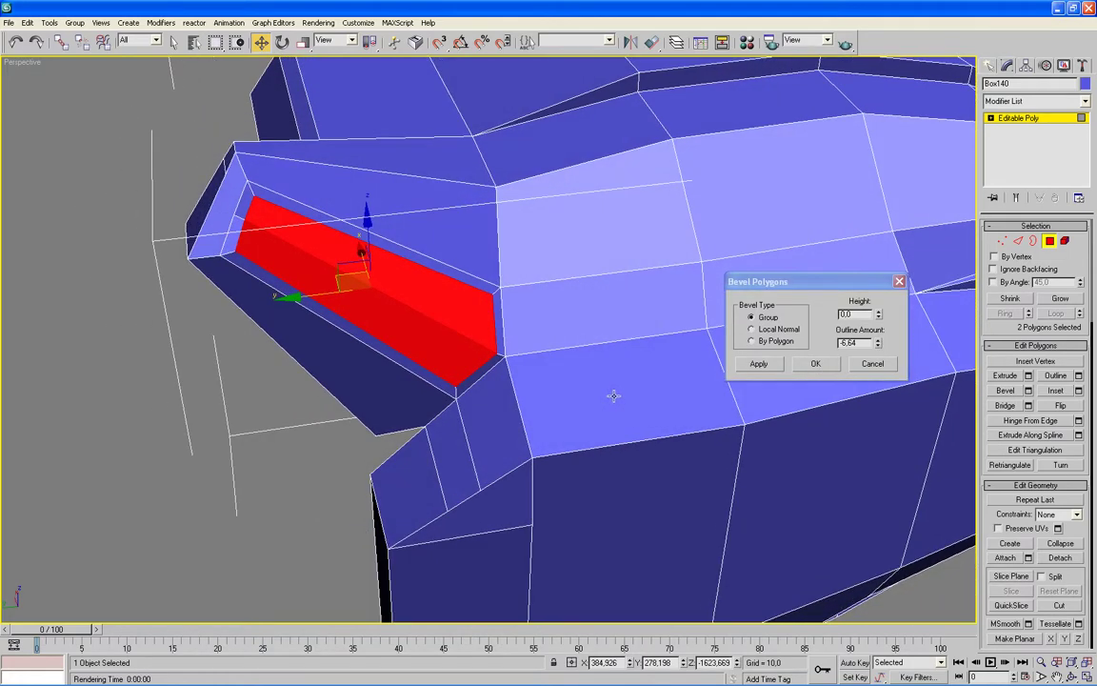
pyautogui.scroll(-2, 613, 398)
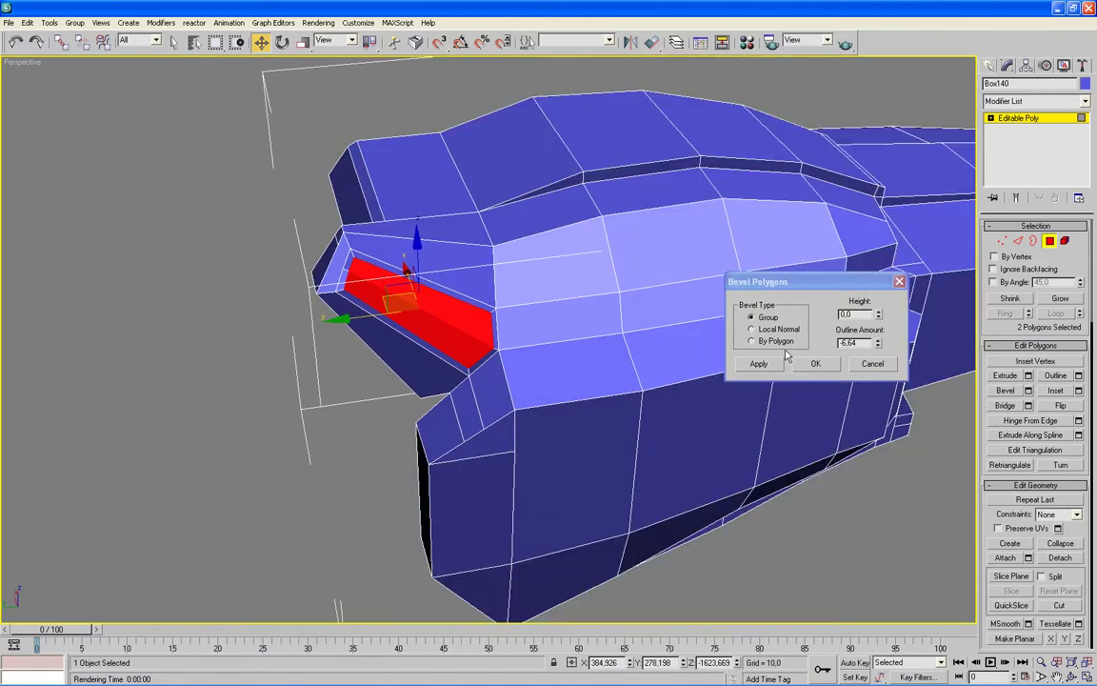
pyautogui.moveTo(877, 317)
pyautogui.mouseDown()
pyautogui.moveTo(843, 180)
pyautogui.moveTo(945, 216)
pyautogui.mouseUp()
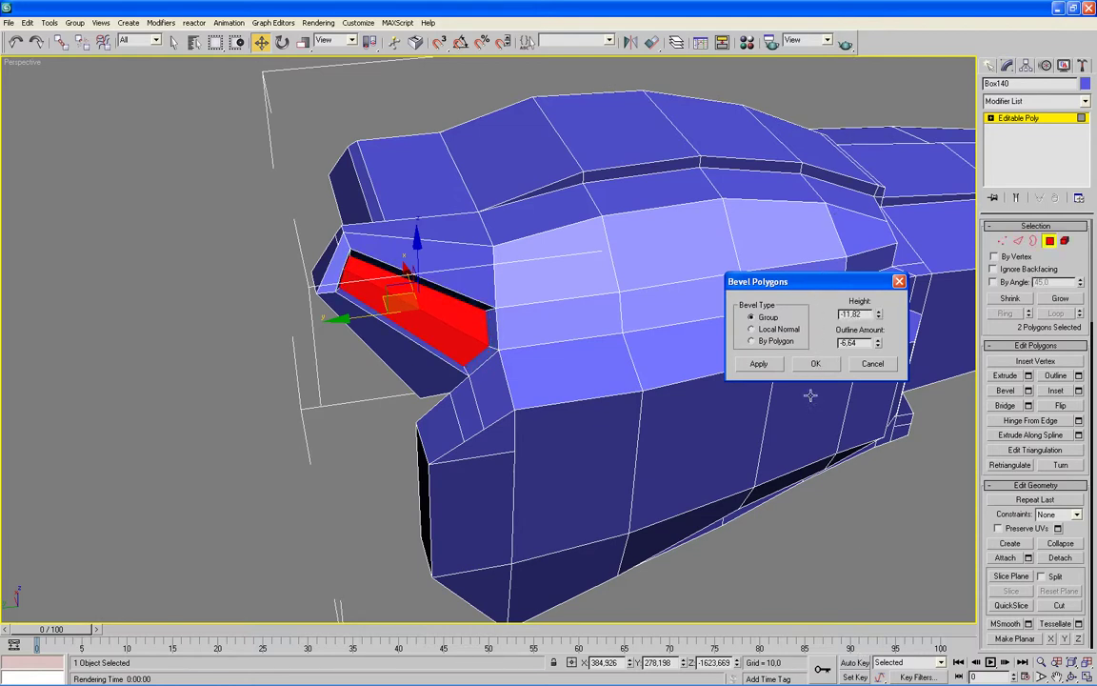
pyautogui.click(815, 363)
# In Vertex mode, move the vertex at the model's lower tip slightly.
pyautogui.click(1004, 242)
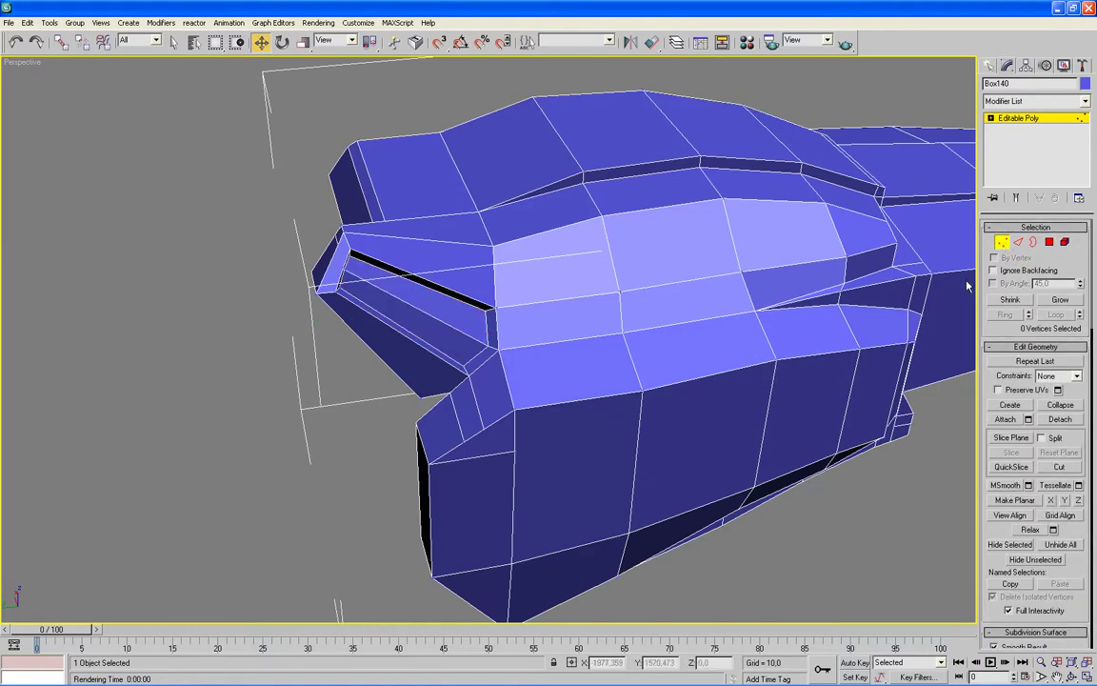
pyautogui.moveTo(403, 404)
pyautogui.keyDown('alt'); pyautogui.mouseDown(button='middle')
pyautogui.moveTo(385, 417)
pyautogui.moveTo(463, 491)
pyautogui.moveTo(561, 499)
pyautogui.mouseUp(button='middle'); pyautogui.keyUp('alt')
pyautogui.click(463, 486)
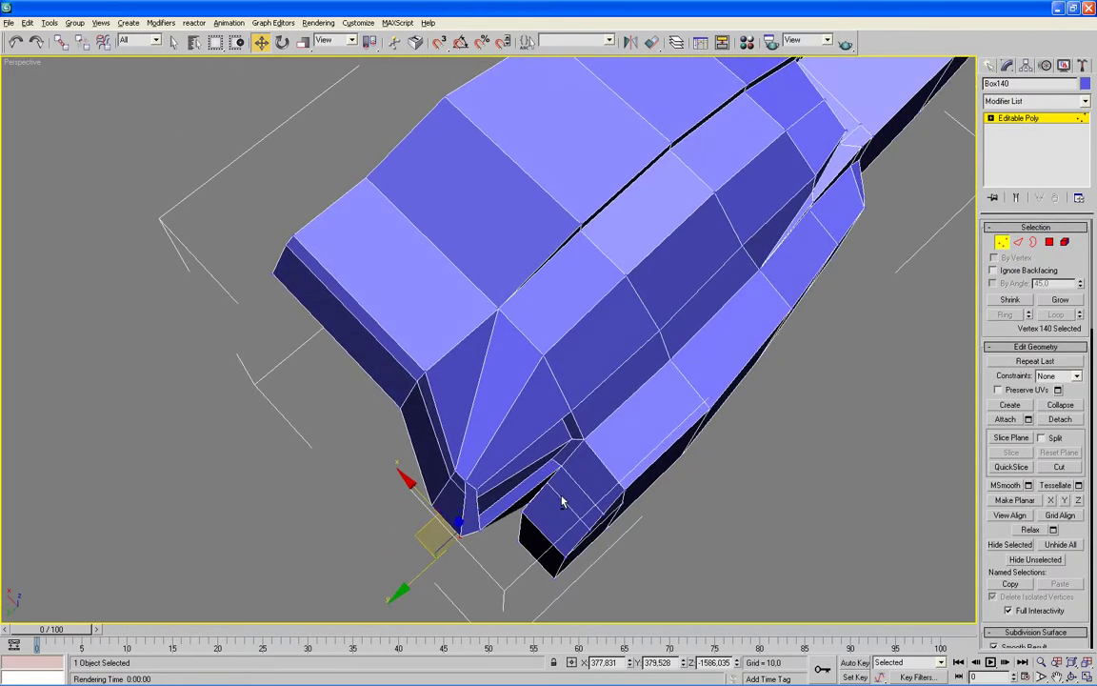
pyautogui.moveTo(414, 537); pyautogui.dragTo(423, 540)
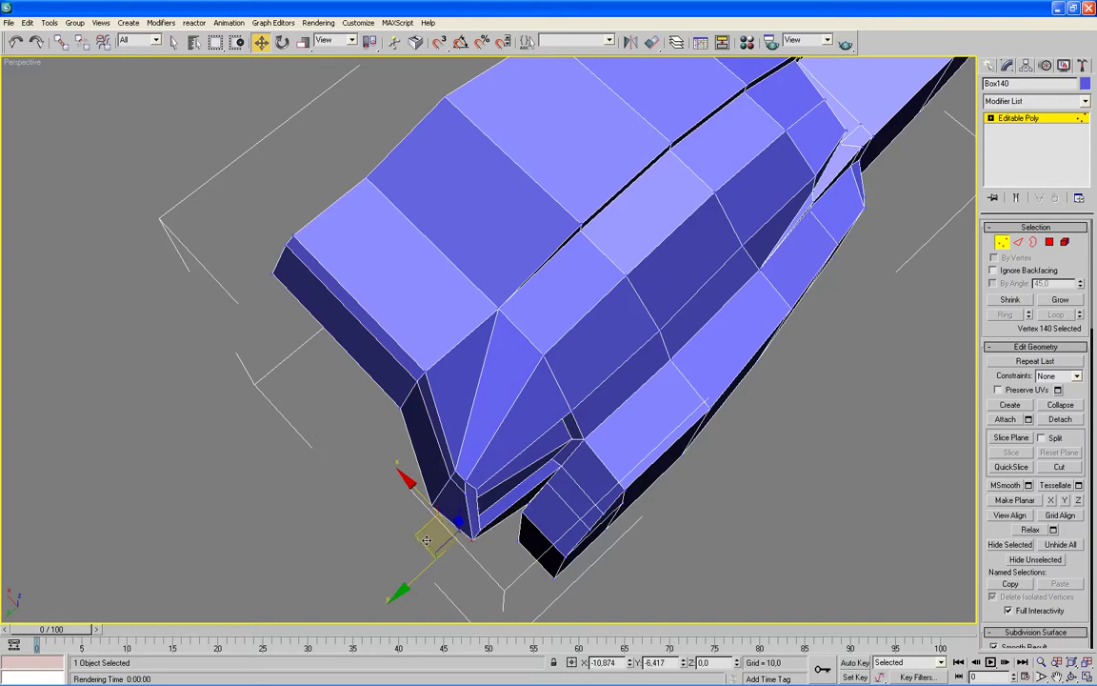
# Pull vertex 140 at the lower tip slightly down-left, checking it from several angles.
pyautogui.moveTo(423, 540)
pyautogui.keyDown('alt'); pyautogui.mouseDown(button='middle')
pyautogui.moveTo(429, 499)
pyautogui.moveTo(475, 483)
pyautogui.moveTo(480, 524)
pyautogui.moveTo(466, 546)
pyautogui.mouseUp(button='middle'); pyautogui.keyUp('alt')
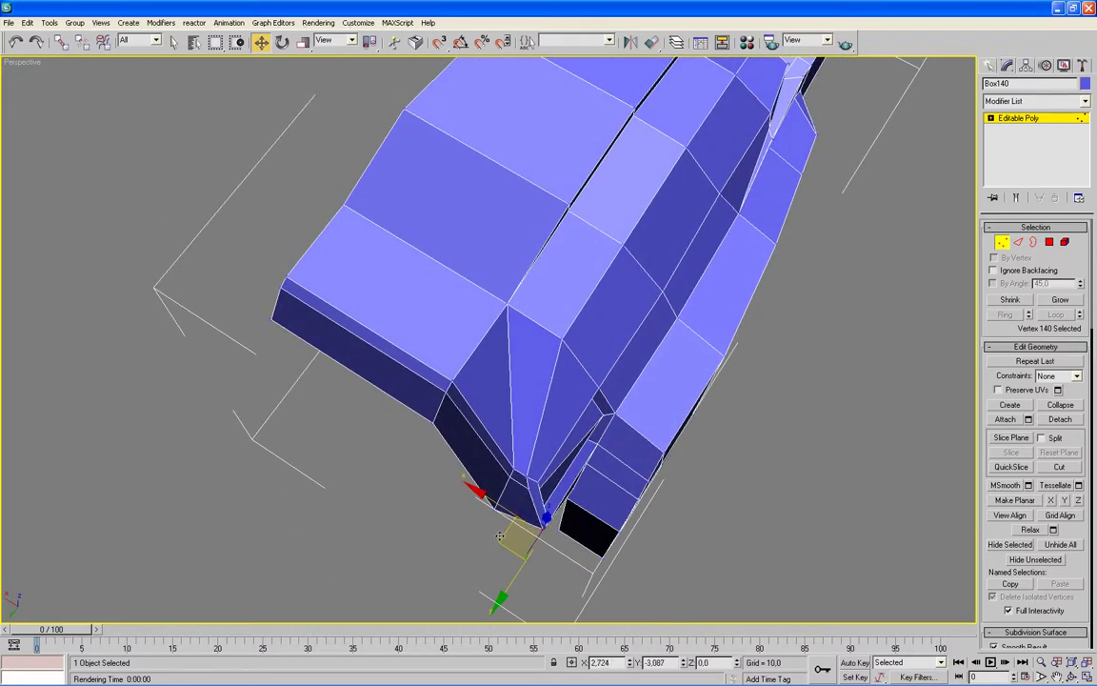
pyautogui.moveTo(502, 534); pyautogui.dragTo(497, 541)
pyautogui.moveTo(498, 541)
pyautogui.keyDown('alt'); pyautogui.mouseDown(button='middle')
pyautogui.moveTo(512, 514)
pyautogui.moveTo(505, 497)
pyautogui.moveTo(566, 515)
pyautogui.mouseUp(button='middle'); pyautogui.keyUp('alt')
pyautogui.moveTo(998, 530); pyautogui.dragTo(1045, 102)
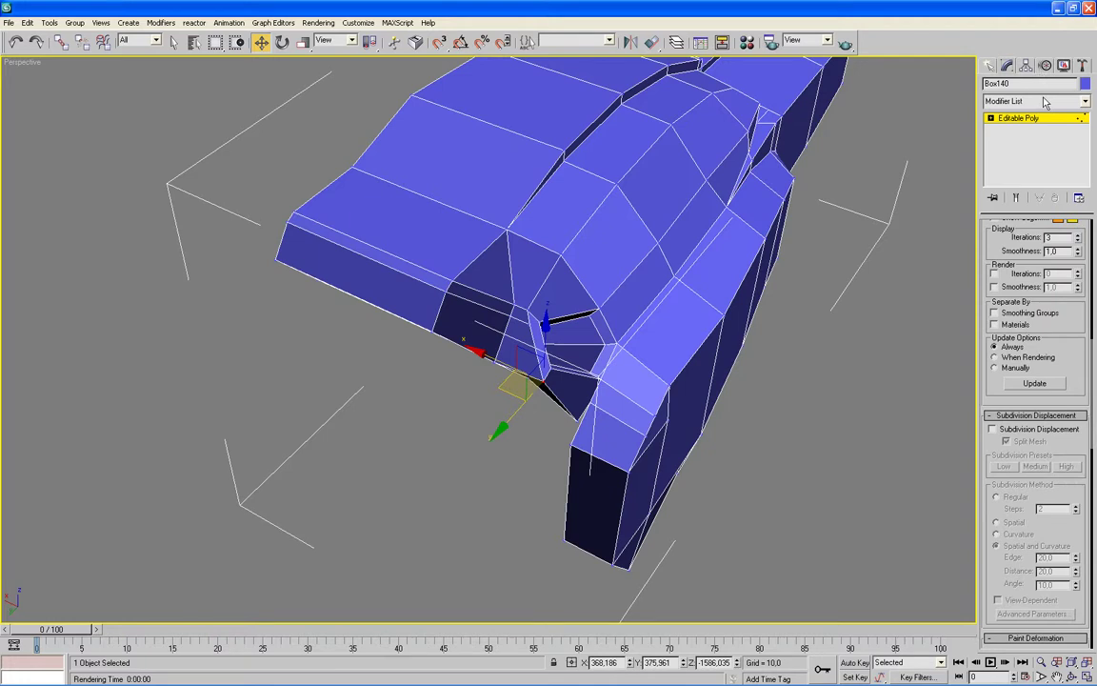
pyautogui.scroll(-5, 990, 479)
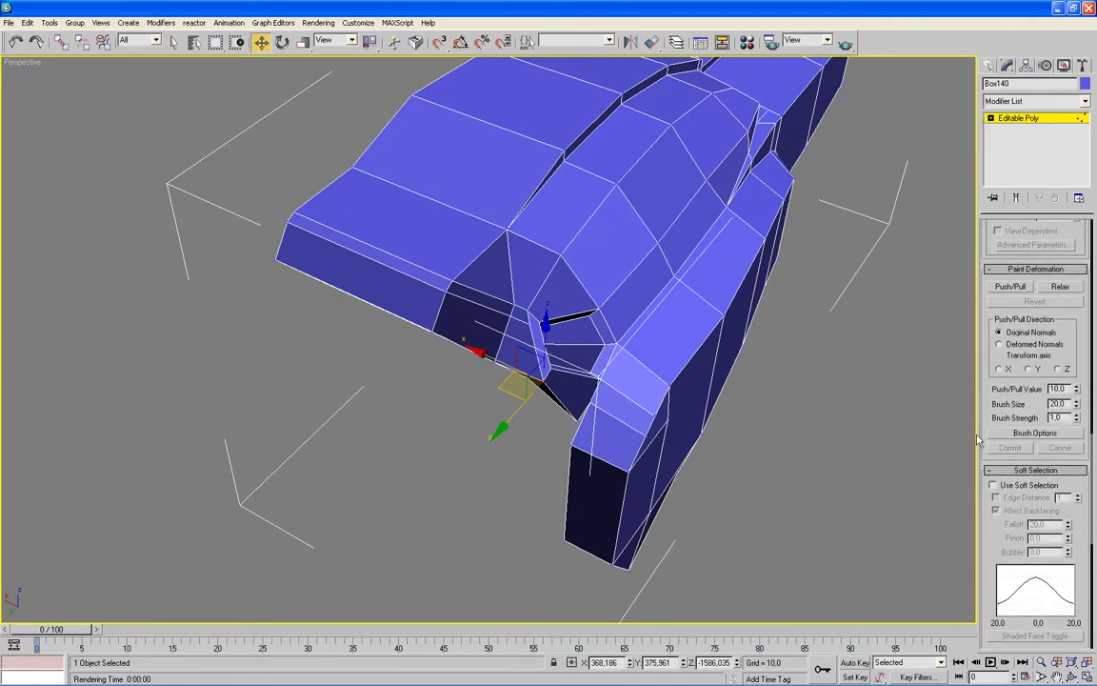
pyautogui.moveTo(990, 538); pyautogui.dragTo(997, 238)
# Target Weld two stray vertices at the lower opening onto their neighbouring vertices.
pyautogui.click(1057, 425)
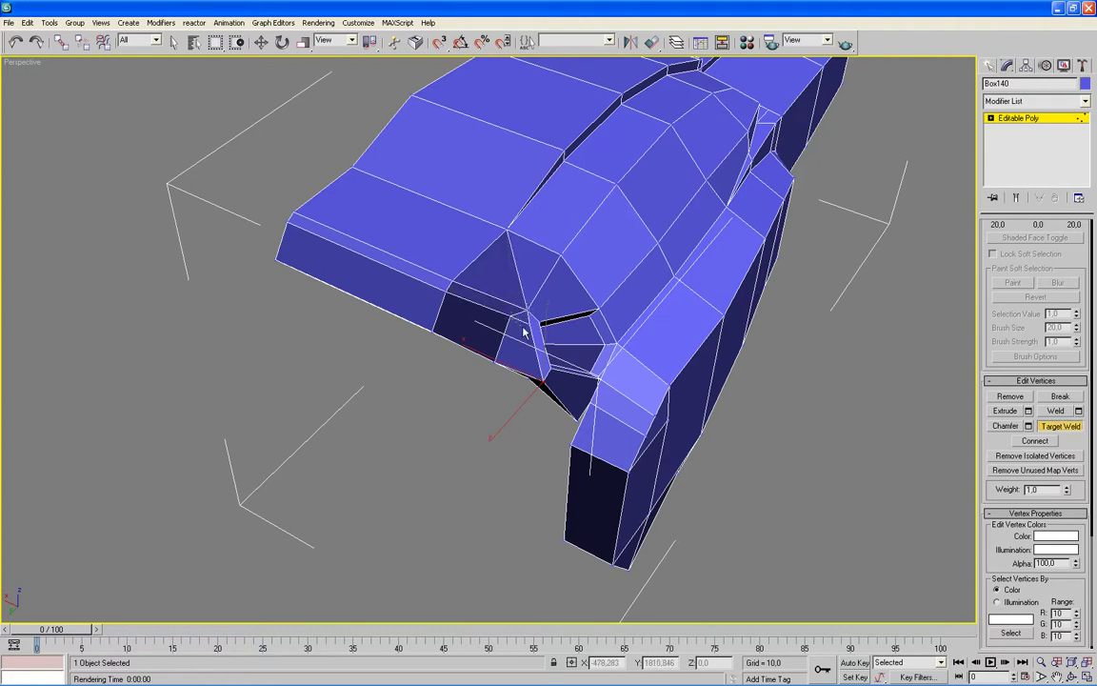
pyautogui.moveTo(525, 325); pyautogui.dragTo(525, 374)
pyautogui.keyDown('alt'); pyautogui.moveTo(520, 416); pyautogui.dragTo(467, 296, button='middle'); pyautogui.keyUp('alt')
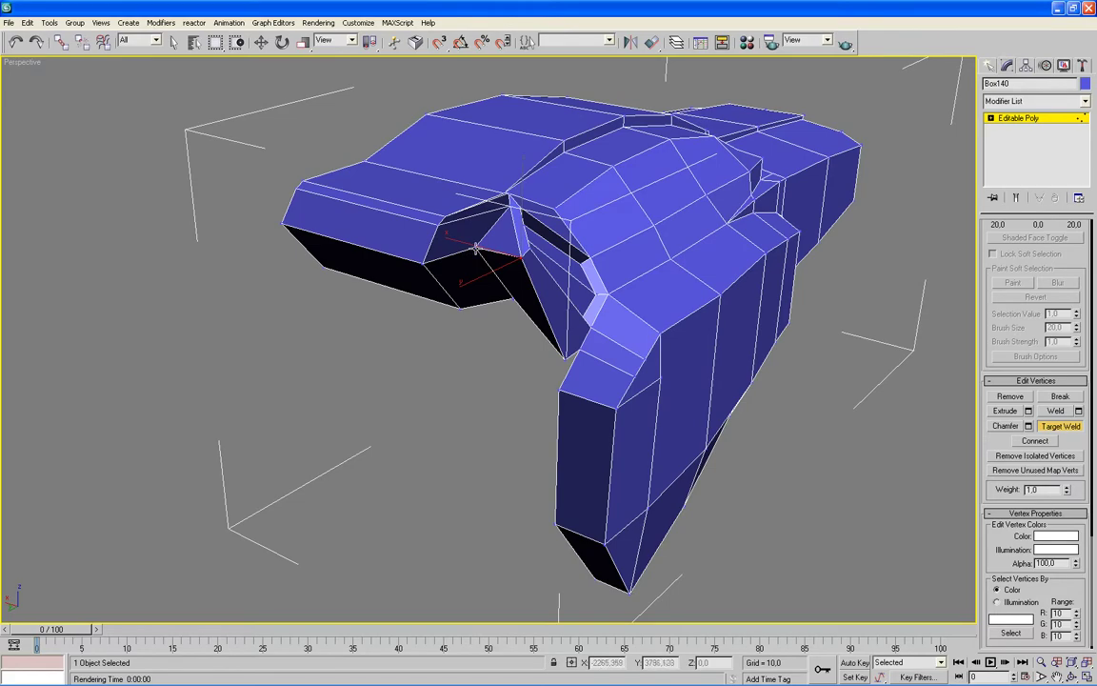
pyautogui.moveTo(525, 264); pyautogui.dragTo(523, 258)
pyautogui.moveTo(684, 355)
pyautogui.keyDown('alt'); pyautogui.mouseDown(button='middle')
pyautogui.moveTo(651, 379)
pyautogui.moveTo(641, 353)
pyautogui.moveTo(586, 402)
pyautogui.moveTo(531, 425)
pyautogui.moveTo(539, 468)
pyautogui.moveTo(652, 453)
pyautogui.moveTo(721, 398)
pyautogui.moveTo(730, 360)
pyautogui.moveTo(706, 338)
pyautogui.mouseUp(button='middle'); pyautogui.keyUp('alt')
pyautogui.press('w')
# Scroll through the Modify panel and select the vertex inside the lower opening.
pyautogui.scroll(-3, 990, 243)
pyautogui.scroll(-3, 990, 243)
pyautogui.scroll(-3, 990, 243)
pyautogui.scroll(-3, 995, 245)
pyautogui.scroll(3, 995, 245)
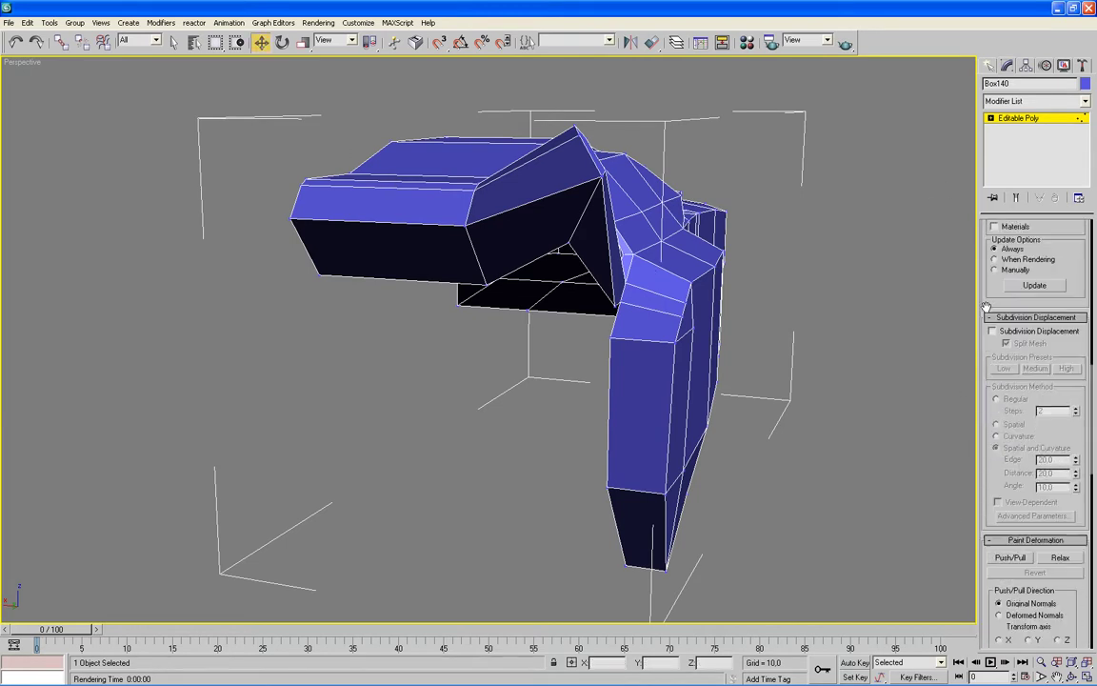
pyautogui.scroll(3, 991, 266)
pyautogui.scroll(3, 983, 303)
pyautogui.scroll(3, 984, 302)
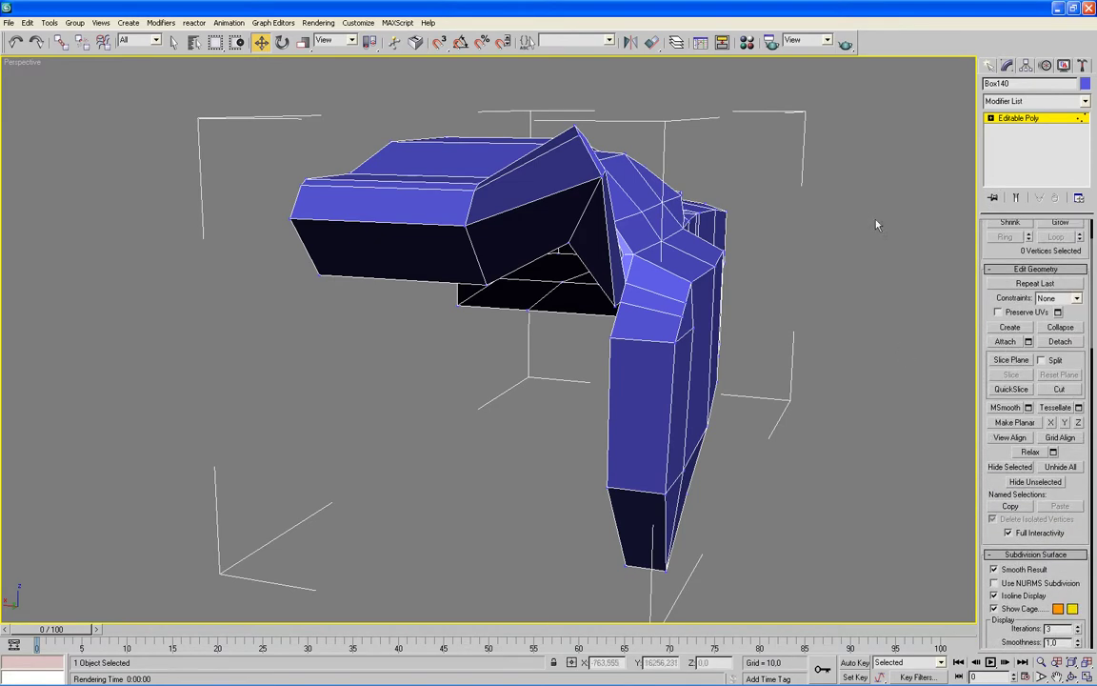
pyautogui.scroll(3, 984, 226)
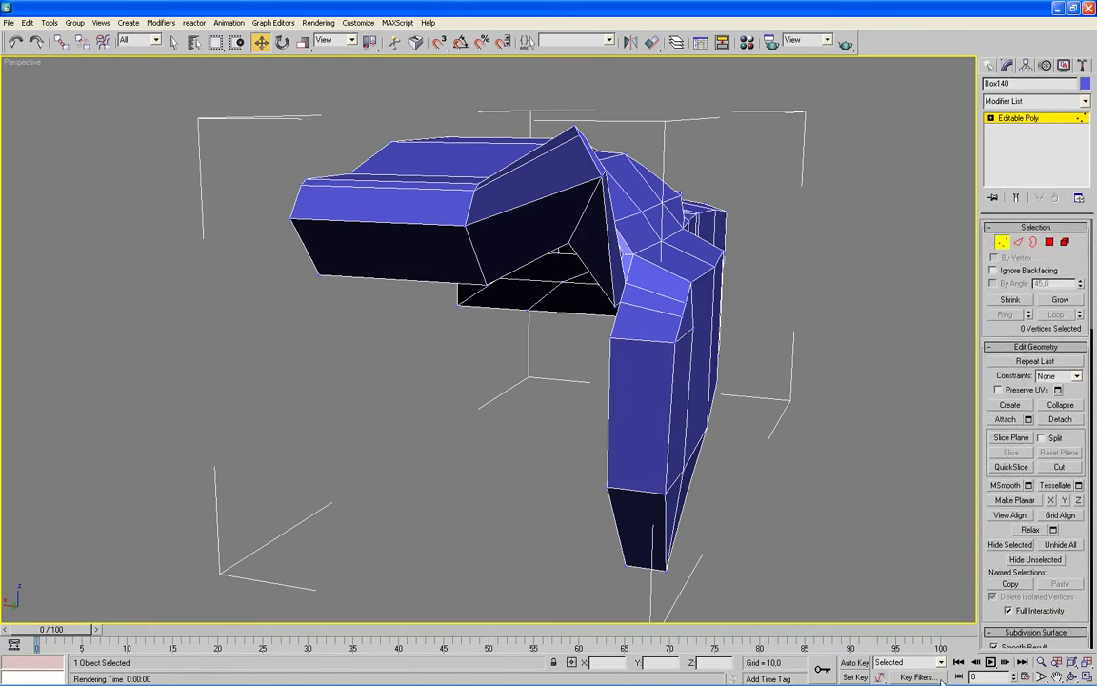
pyautogui.click(543, 250)
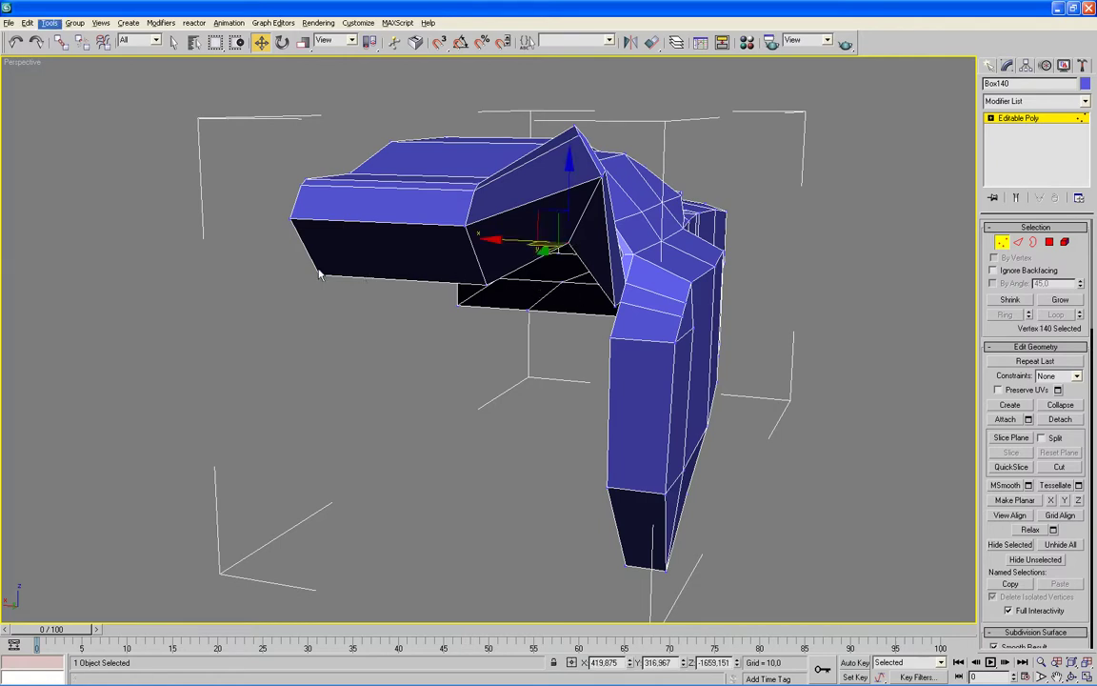
# Move the selected flap vertex in a maximized wireframe Left view, then check it in Perspective.
pyautogui.hotkey('alt', 'w')
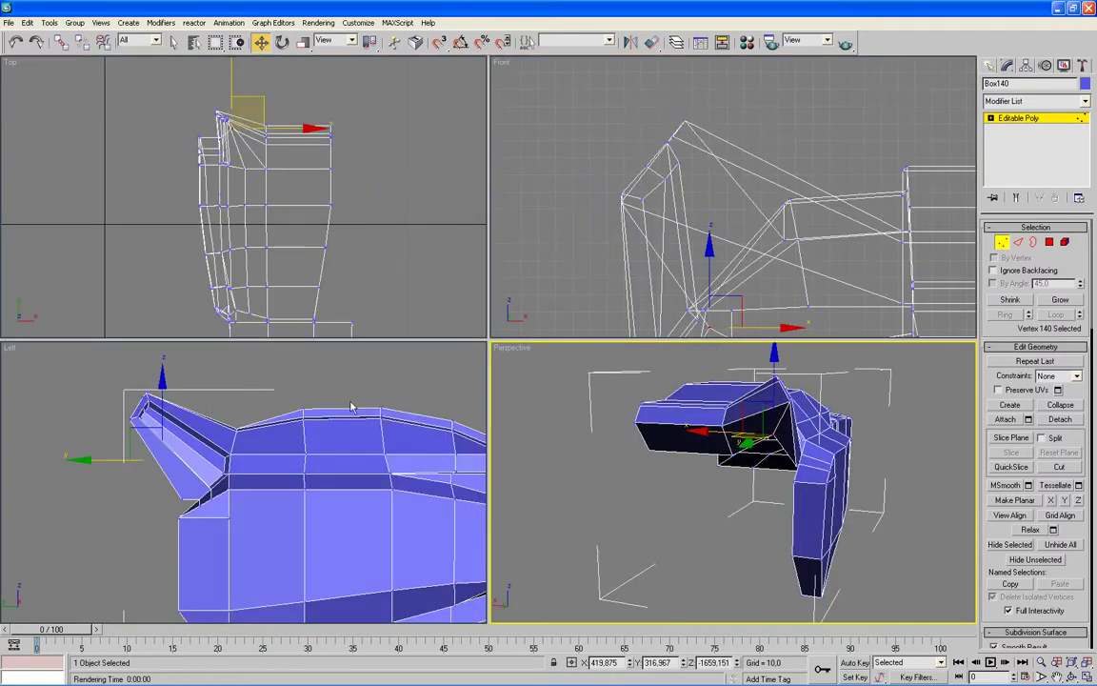
pyautogui.rightClick(367, 386)
pyautogui.hotkey('alt', 'w')
pyautogui.press('F3')
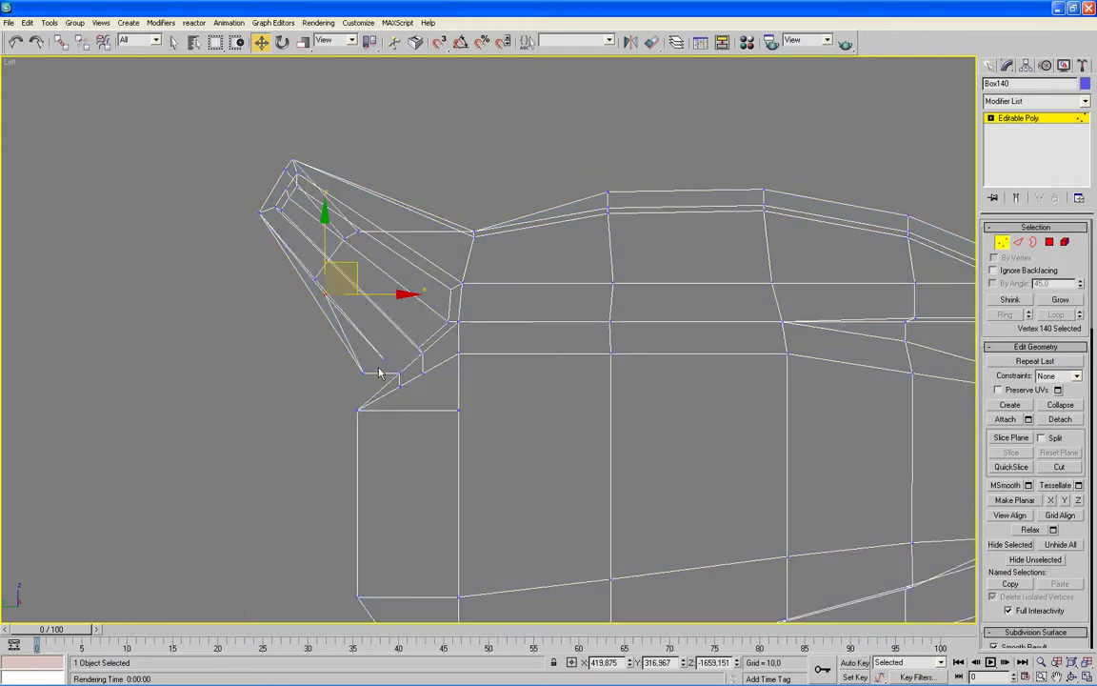
pyautogui.moveTo(356, 264); pyautogui.dragTo(404, 336)
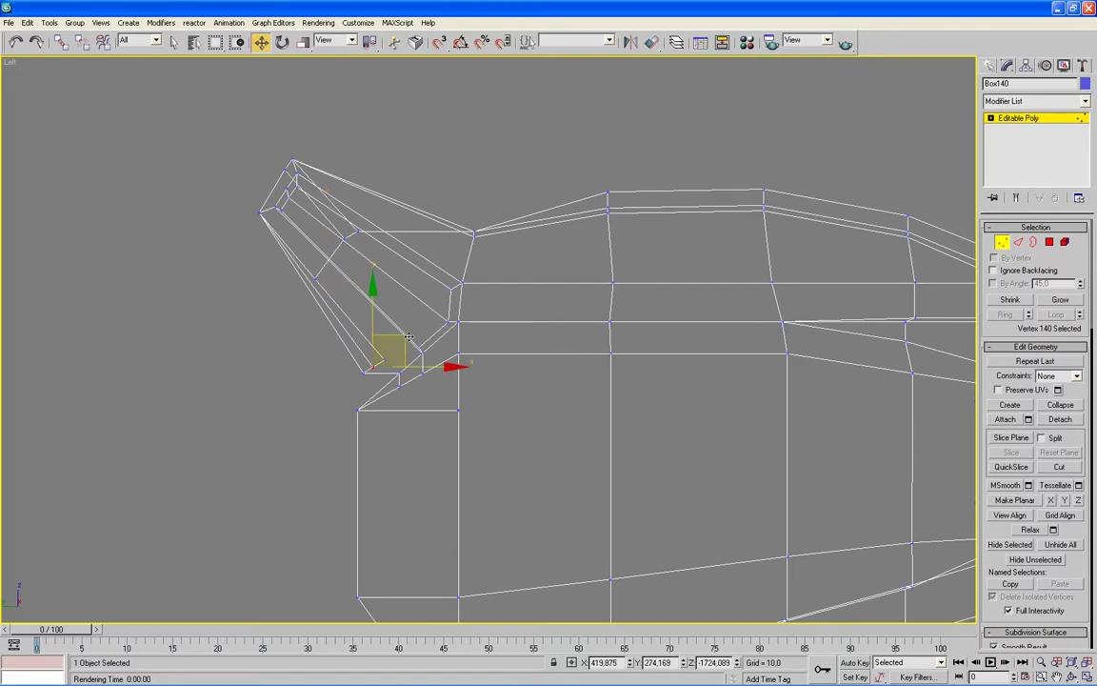
pyautogui.hotkey('alt', 'w')
pyautogui.rightClick(601, 440)
pyautogui.hotkey('alt', 'w')
pyautogui.moveTo(602, 440)
pyautogui.keyDown('alt'); pyautogui.mouseDown(button='middle')
pyautogui.moveTo(542, 449)
pyautogui.moveTo(535, 476)
pyautogui.moveTo(454, 470)
pyautogui.moveTo(597, 433)
pyautogui.moveTo(585, 408)
pyautogui.mouseUp(button='middle'); pyautogui.keyUp('alt')
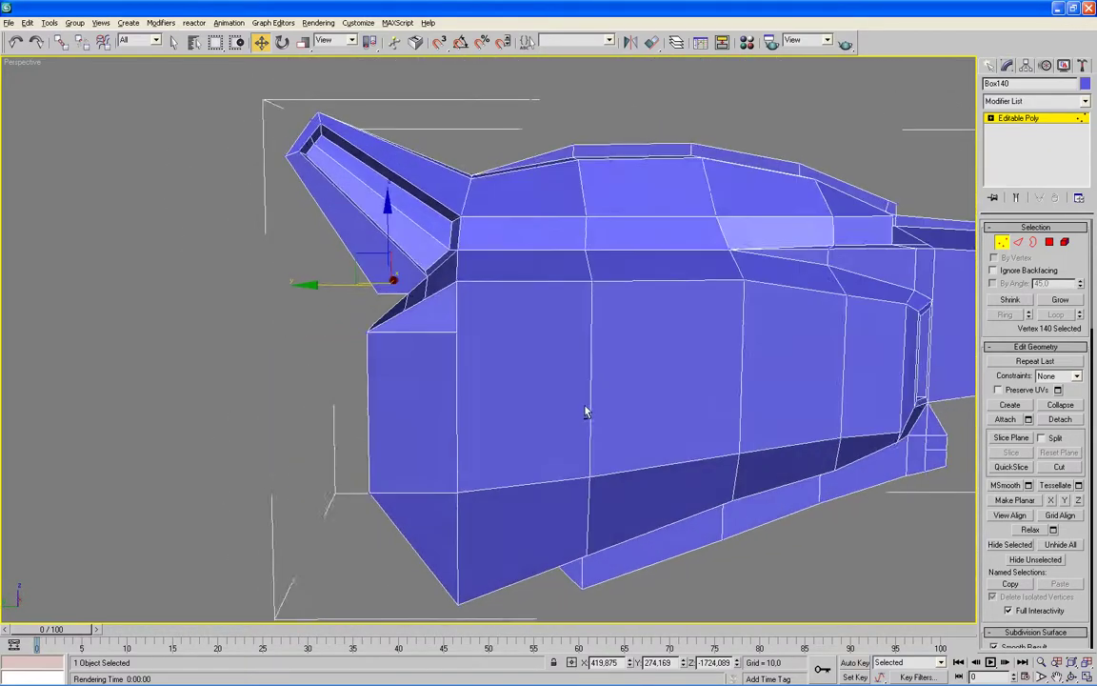
# Pull the flap's lower vertex toward the rear and nudge its neighbouring vertex, then inspect in Perspective.
pyautogui.hotkey('alt', 'w')
pyautogui.rightClick(377, 379)
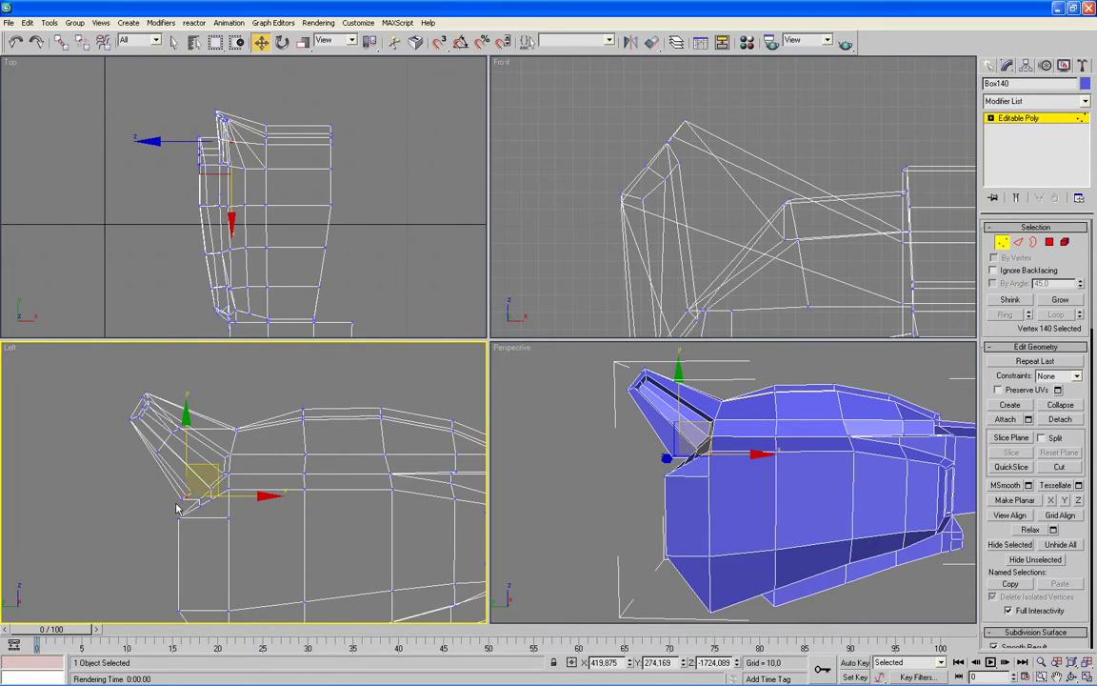
pyautogui.click(181, 498)
pyautogui.hotkey('alt', 'w')
pyautogui.moveTo(395, 340); pyautogui.dragTo(352, 329)
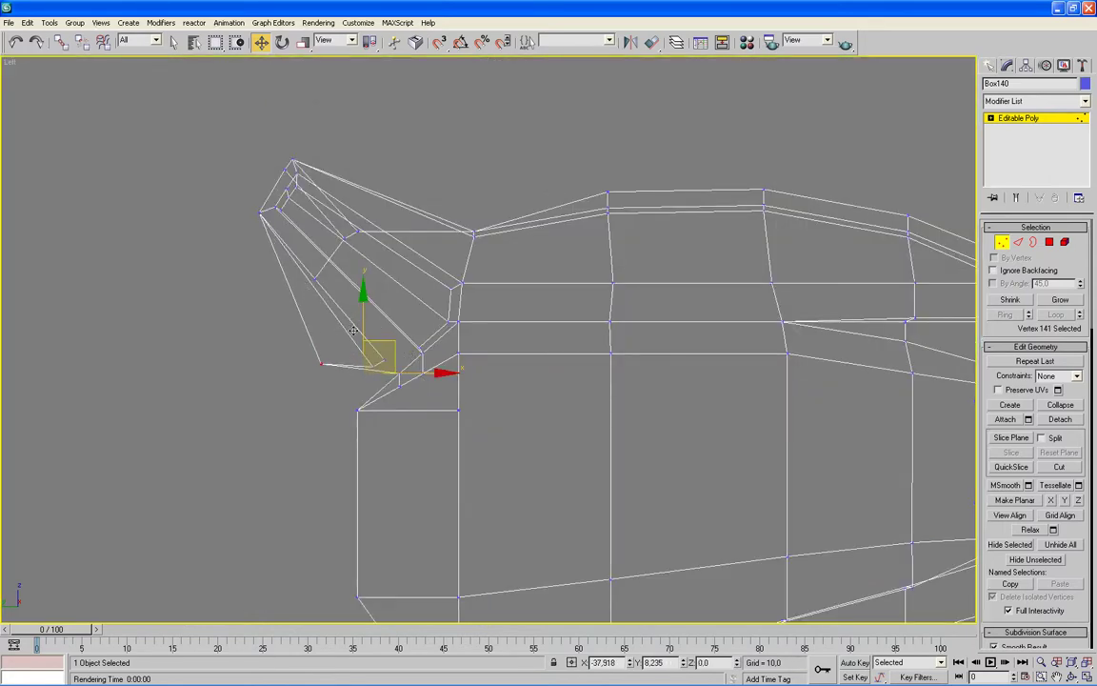
pyautogui.moveTo(352, 330); pyautogui.dragTo(375, 330)
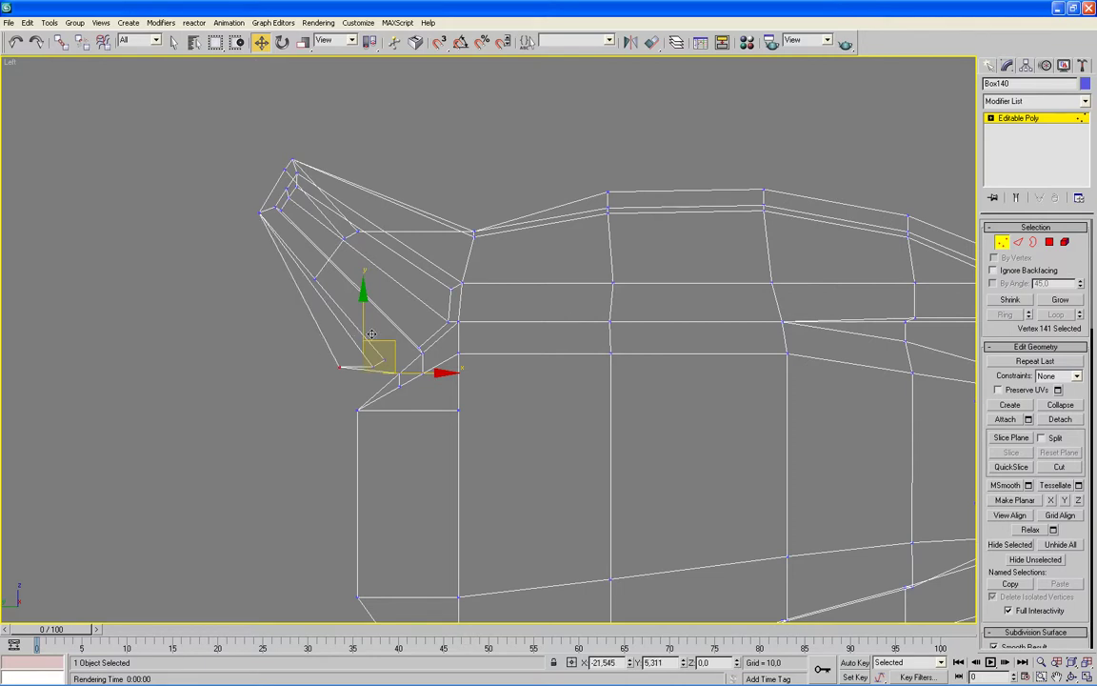
pyautogui.moveTo(375, 330); pyautogui.dragTo(376, 327)
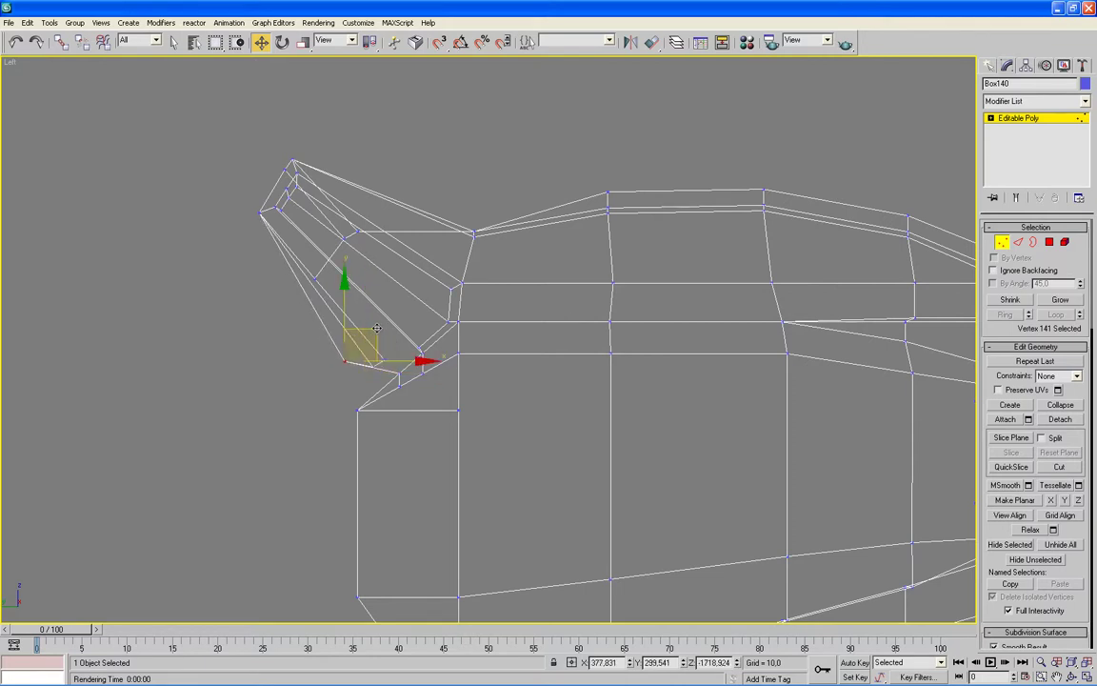
pyautogui.click(398, 370)
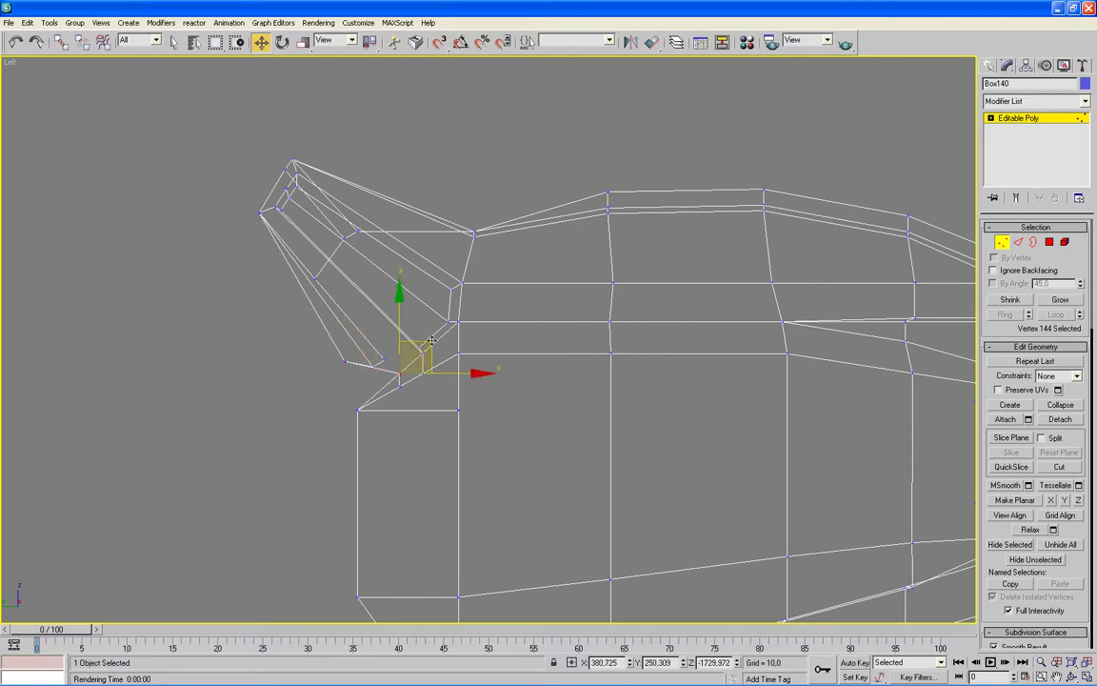
pyautogui.moveTo(432, 340); pyautogui.dragTo(450, 348)
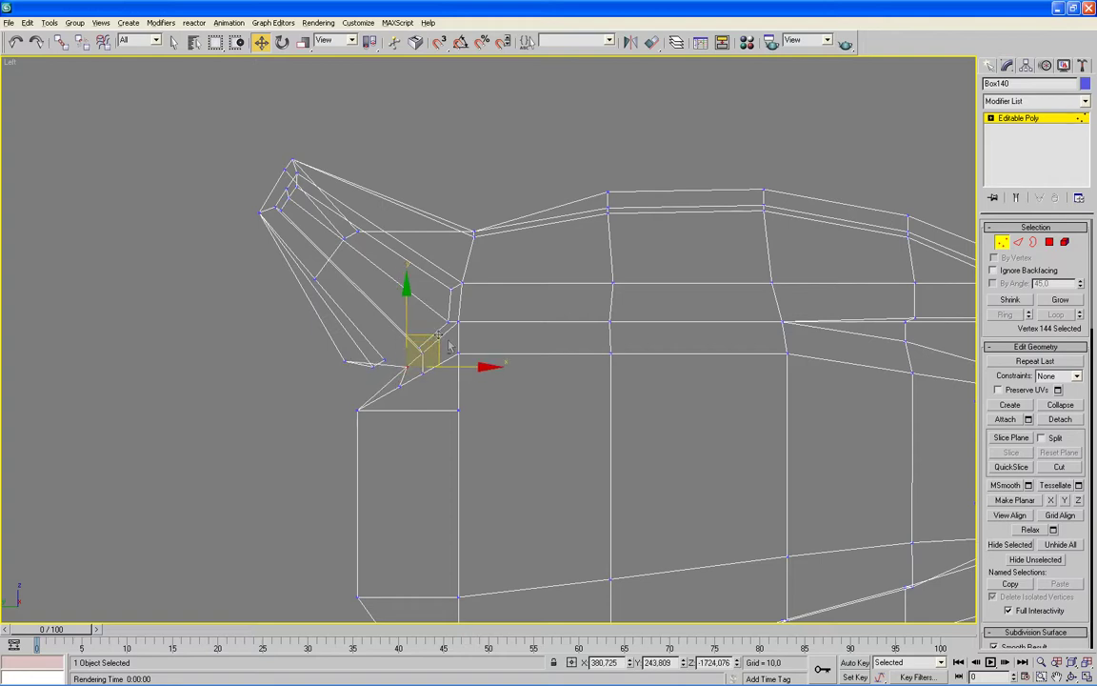
pyautogui.hotkey('alt', 'w')
pyautogui.rightClick(563, 381)
pyautogui.hotkey('alt', 'w')
pyautogui.keyDown('alt'); pyautogui.moveTo(563, 409); pyautogui.dragTo(627, 389, button='middle'); pyautogui.keyUp('alt')
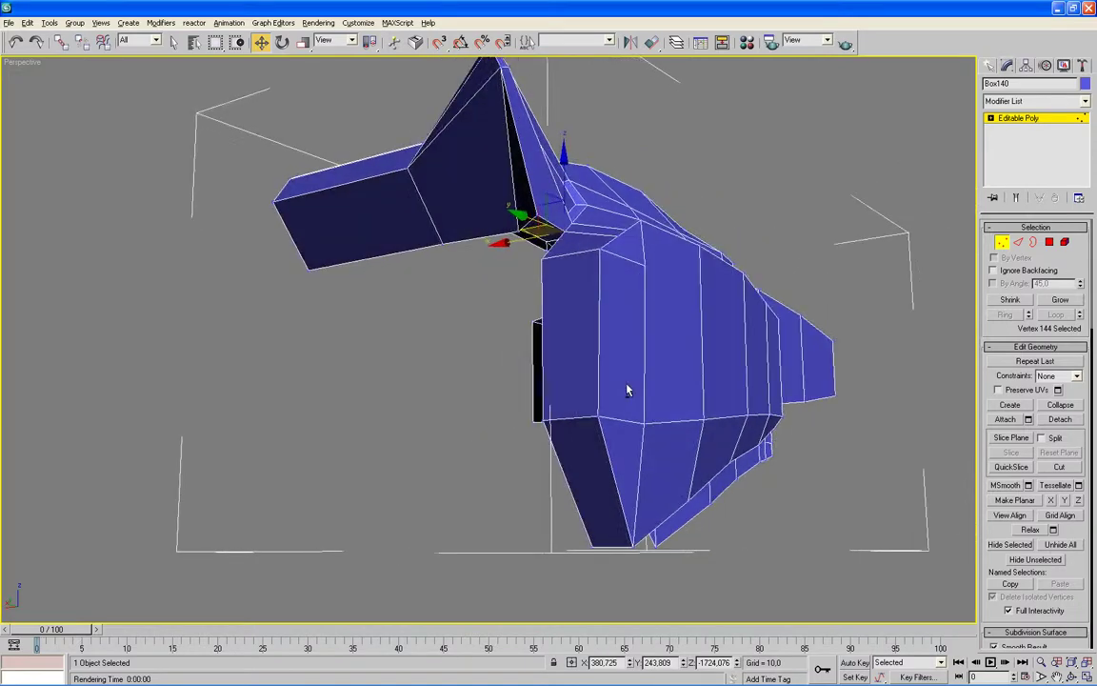
# Create a triangular polygon from three vertices to fill the gap at the flap joint.
pyautogui.click(1064, 242)
pyautogui.keyDown('alt'); pyautogui.moveTo(801, 262); pyautogui.dragTo(713, 352, button='middle'); pyautogui.keyUp('alt')
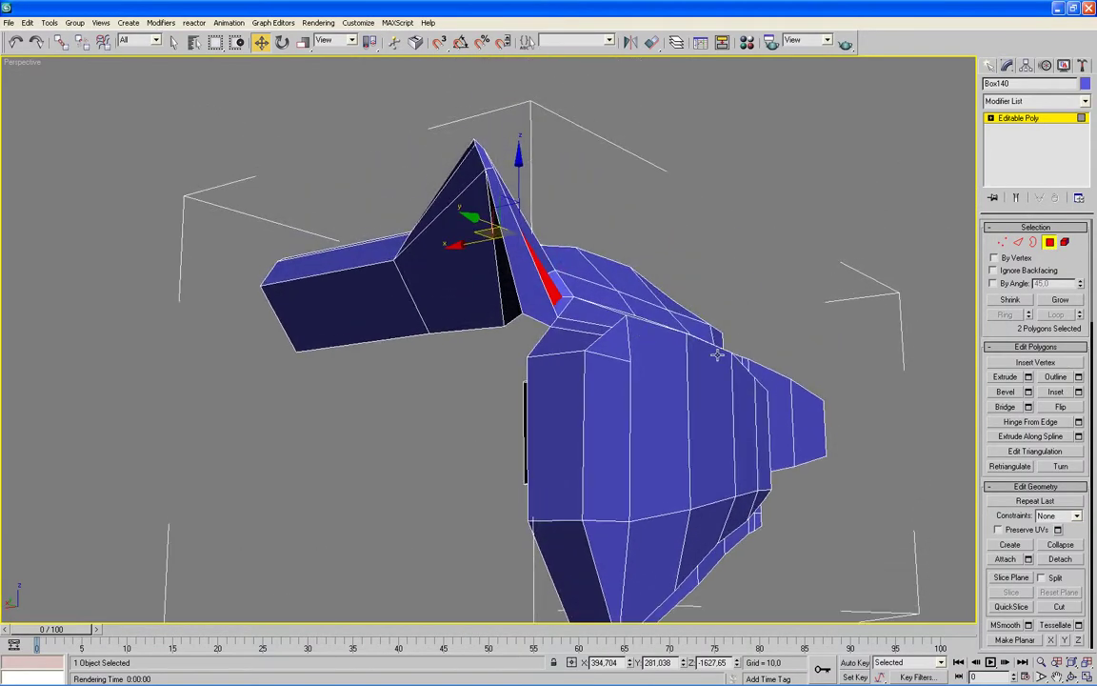
pyautogui.scroll(2, 712, 353)
pyautogui.click(1009, 544)
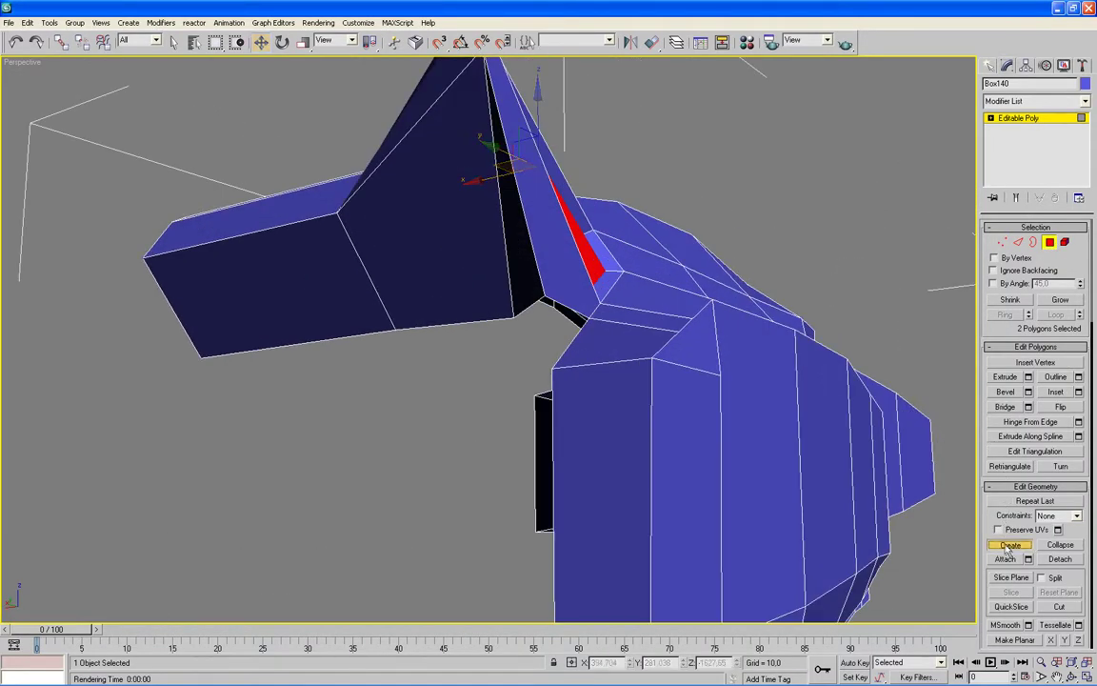
pyautogui.click(588, 318)
pyautogui.click(519, 315)
pyautogui.click(540, 303)
pyautogui.click(588, 319)
# Check the underside, select another polygon, then leave polygon editing for edge mode.
pyautogui.moveTo(534, 327)
pyautogui.keyDown('alt'); pyautogui.mouseDown(button='middle')
pyautogui.moveTo(554, 350)
pyautogui.moveTo(602, 346)
pyautogui.moveTo(563, 358)
pyautogui.mouseUp(button='middle'); pyautogui.keyUp('alt')
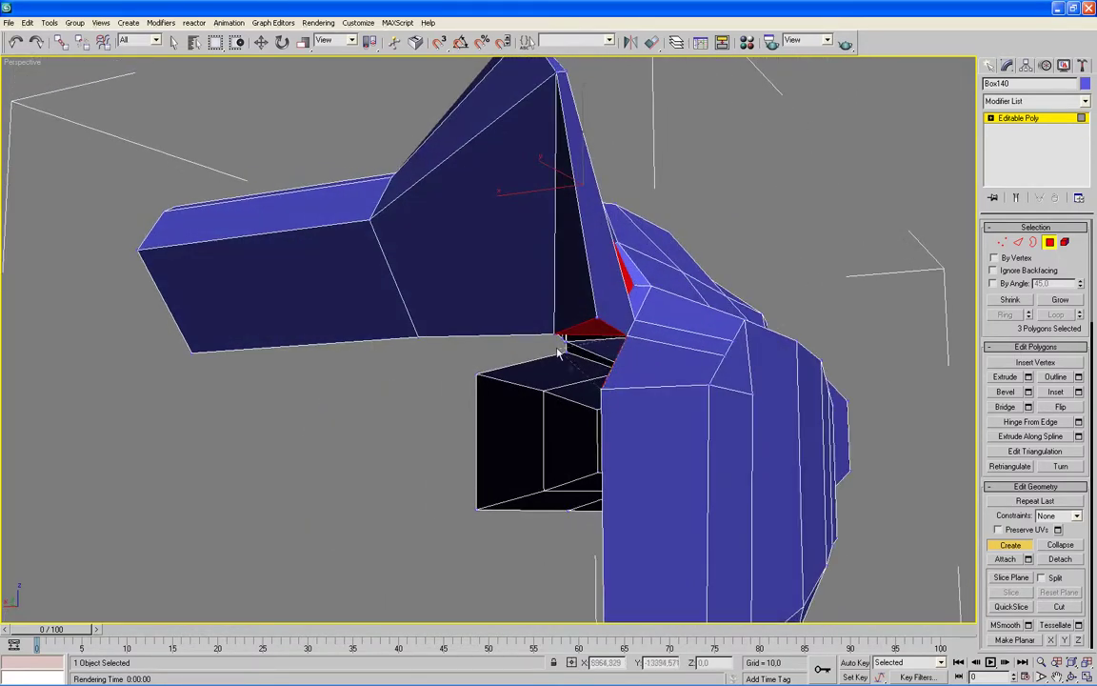
pyautogui.keyDown('ctrl'); pyautogui.click(617, 339); pyautogui.keyUp('ctrl')
pyautogui.click(1050, 243)
pyautogui.press('w')
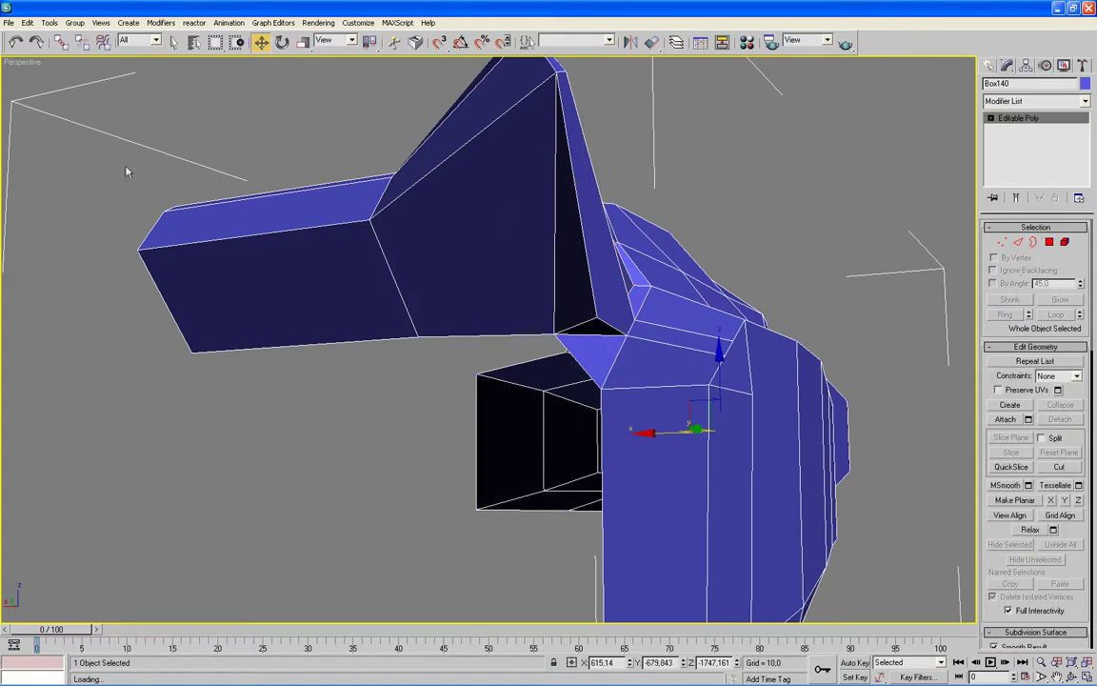
pyautogui.moveTo(765, 468)
pyautogui.keyDown('alt'); pyautogui.mouseDown(button='middle')
pyautogui.moveTo(597, 497)
pyautogui.moveTo(633, 488)
pyautogui.mouseUp(button='middle'); pyautogui.keyUp('alt')
pyautogui.click(1018, 242)
# Connect the front panel's vertical edges with 2 segments, slide 0 and pinched together.
pyautogui.moveTo(636, 367)
pyautogui.keyDown('alt'); pyautogui.mouseDown(button='middle')
pyautogui.moveTo(685, 374)
pyautogui.moveTo(677, 382)
pyautogui.mouseUp(button='middle'); pyautogui.keyUp('alt')
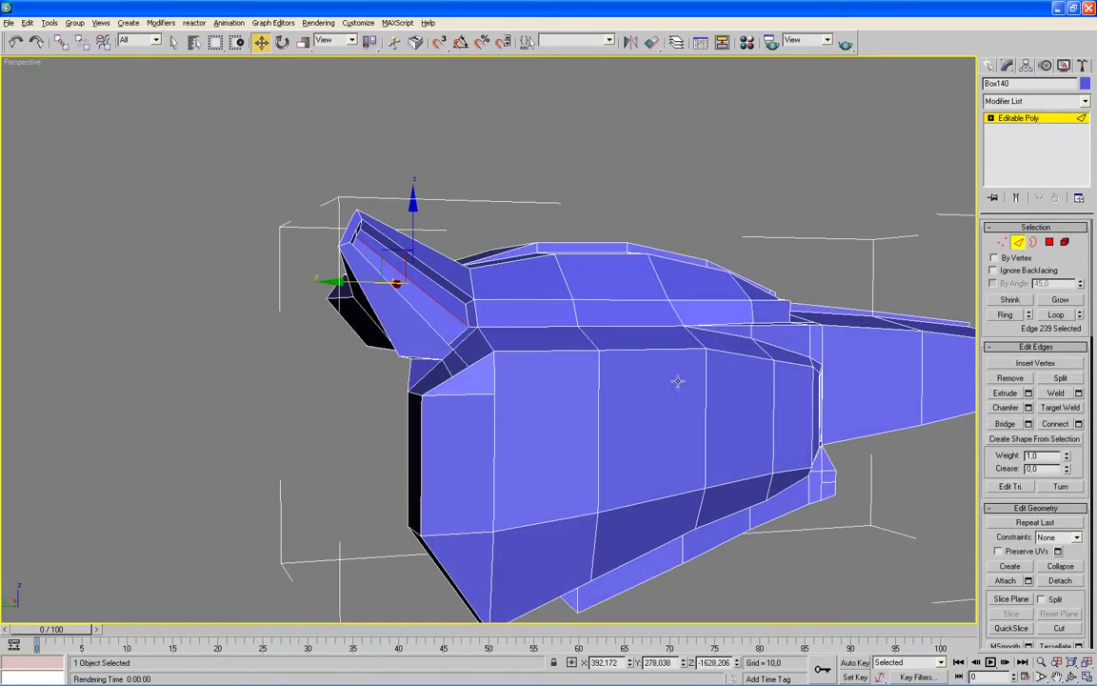
pyautogui.click(463, 456)
pyautogui.moveTo(360, 460)
pyautogui.keyDown('alt'); pyautogui.mouseDown(button='middle')
pyautogui.moveTo(459, 456)
pyautogui.moveTo(350, 453)
pyautogui.moveTo(517, 386)
pyautogui.moveTo(817, 416)
pyautogui.mouseUp(button='middle'); pyautogui.keyUp('alt')
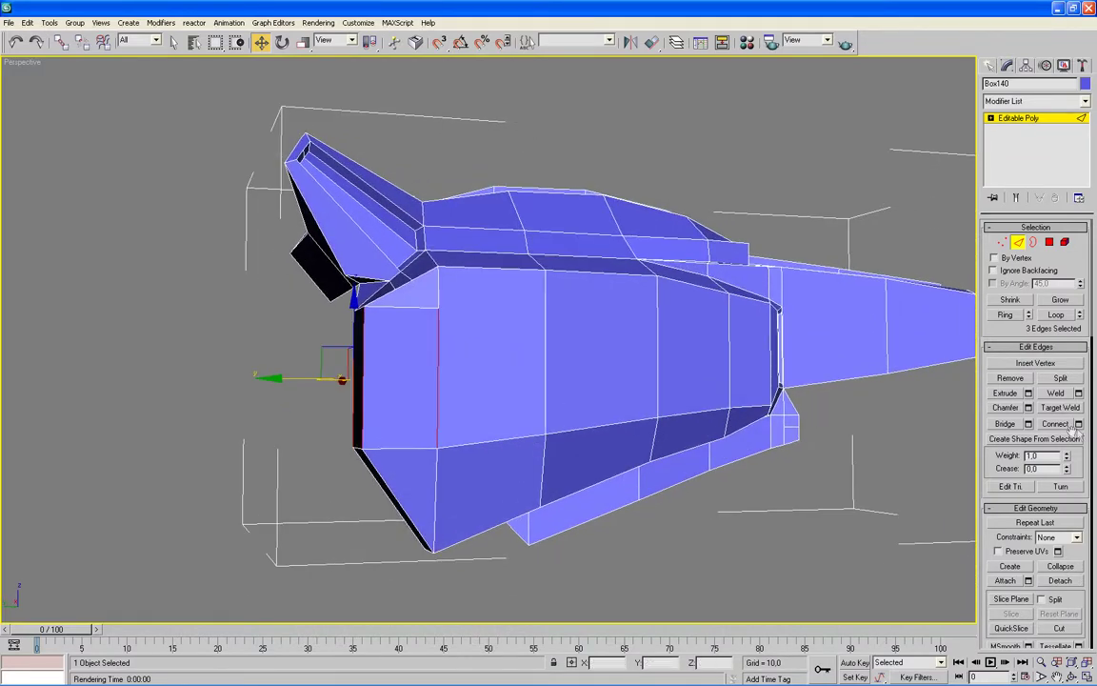
pyautogui.hotkey('ctrl', 'shift', 'e')
pyautogui.click(808, 314)
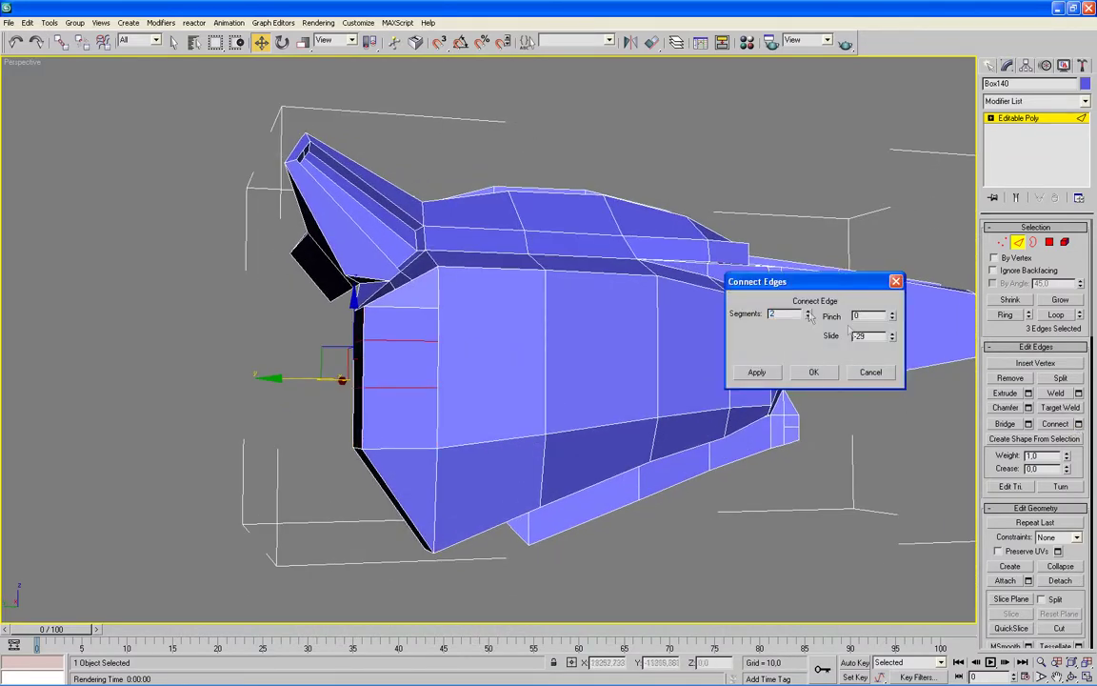
pyautogui.rightClick(893, 338)
pyautogui.moveTo(893, 318); pyautogui.dragTo(885, 199)
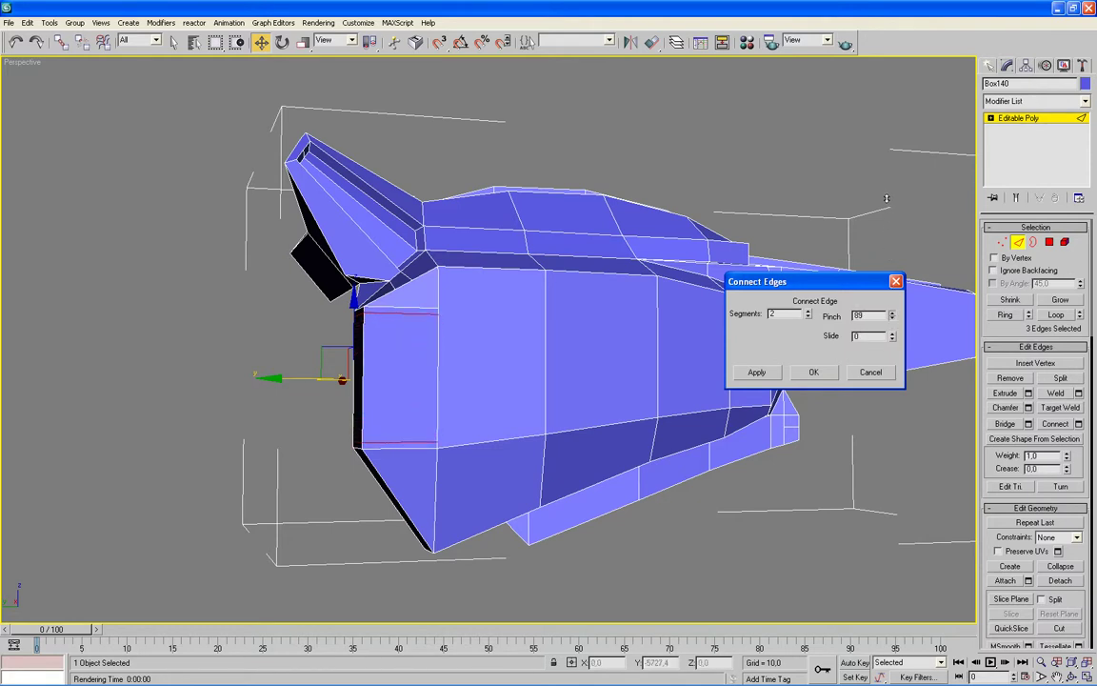
pyautogui.click(809, 372)
# Add a second pair of connecting edges with reduced pinch, then select the next edges.
pyautogui.keyDown('alt'); pyautogui.click(357, 376); pyautogui.keyUp('alt')
pyautogui.click(1079, 424)
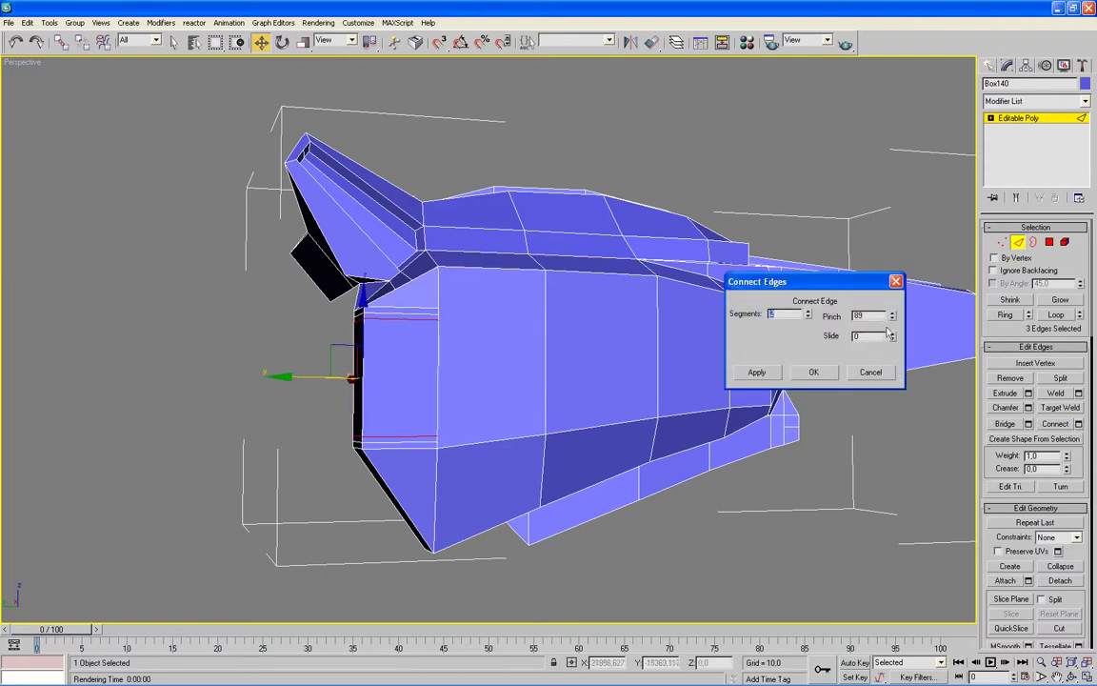
pyautogui.moveTo(891, 322); pyautogui.dragTo(889, 364)
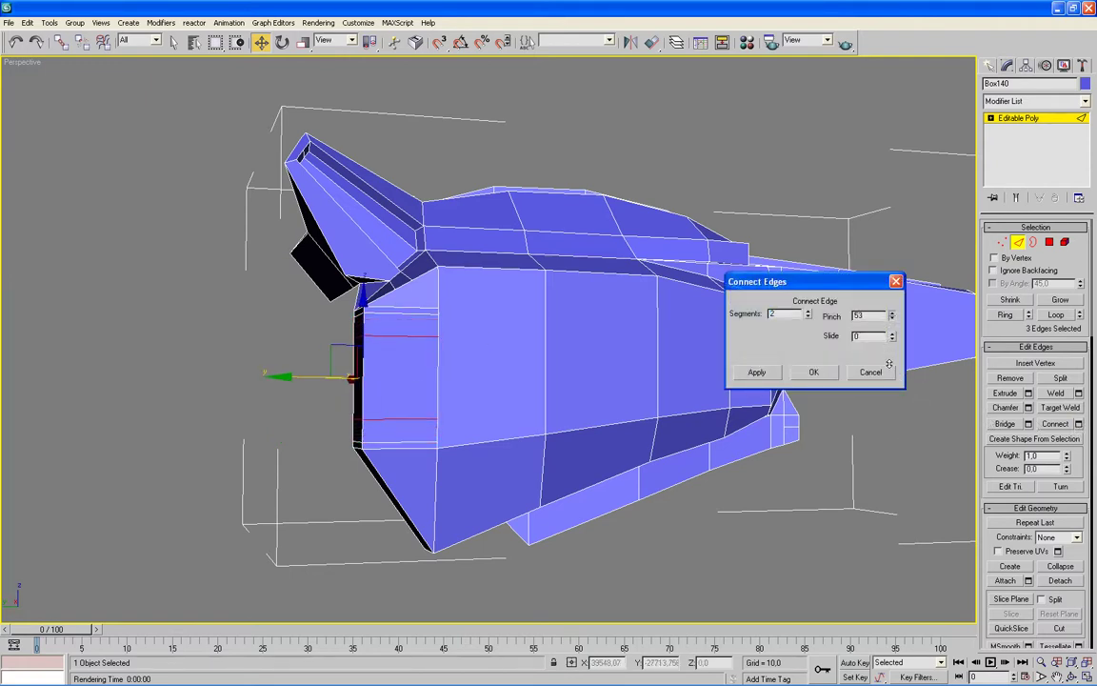
pyautogui.moveTo(889, 362); pyautogui.dragTo(889, 358)
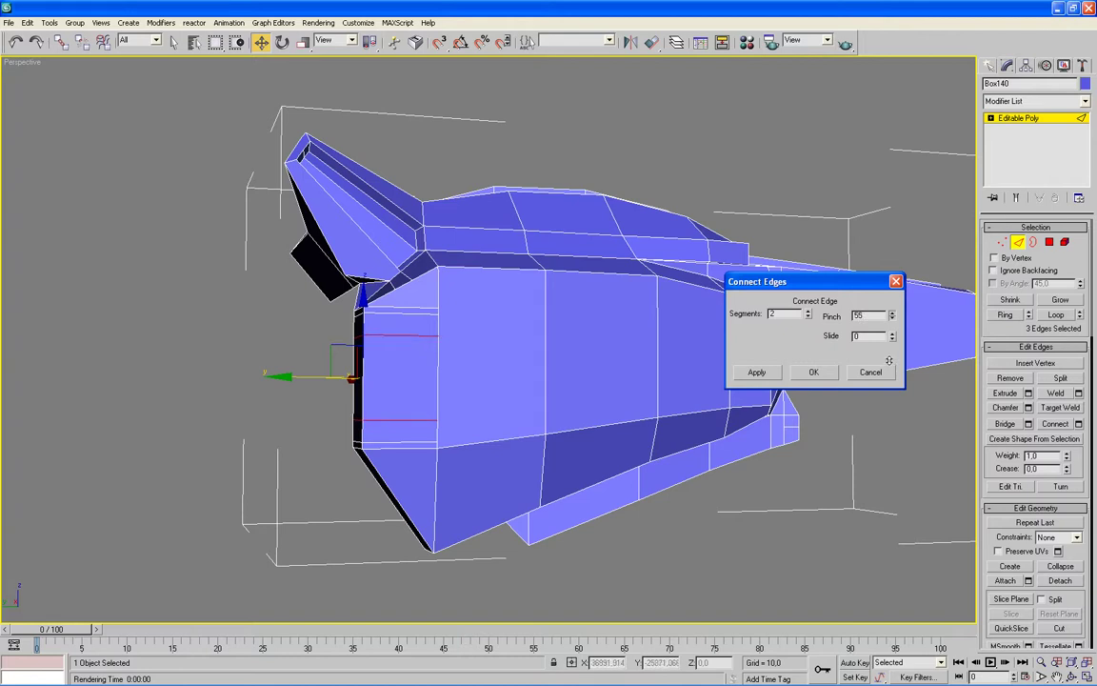
pyautogui.click(811, 371)
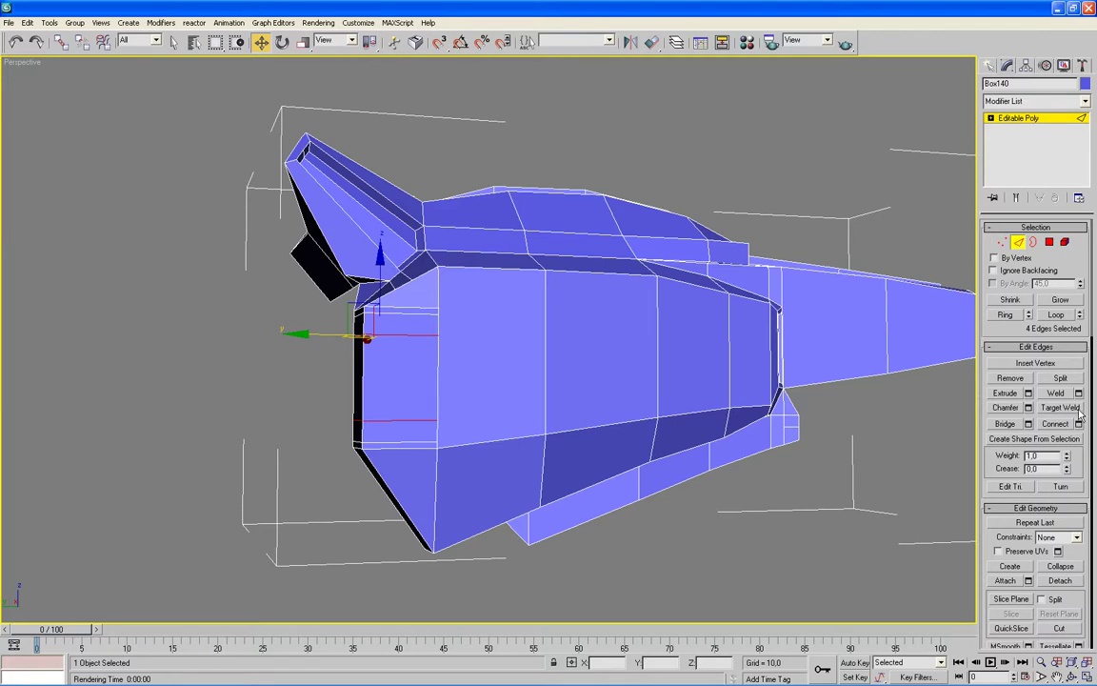
pyautogui.moveTo(391, 377); pyautogui.dragTo(449, 379)
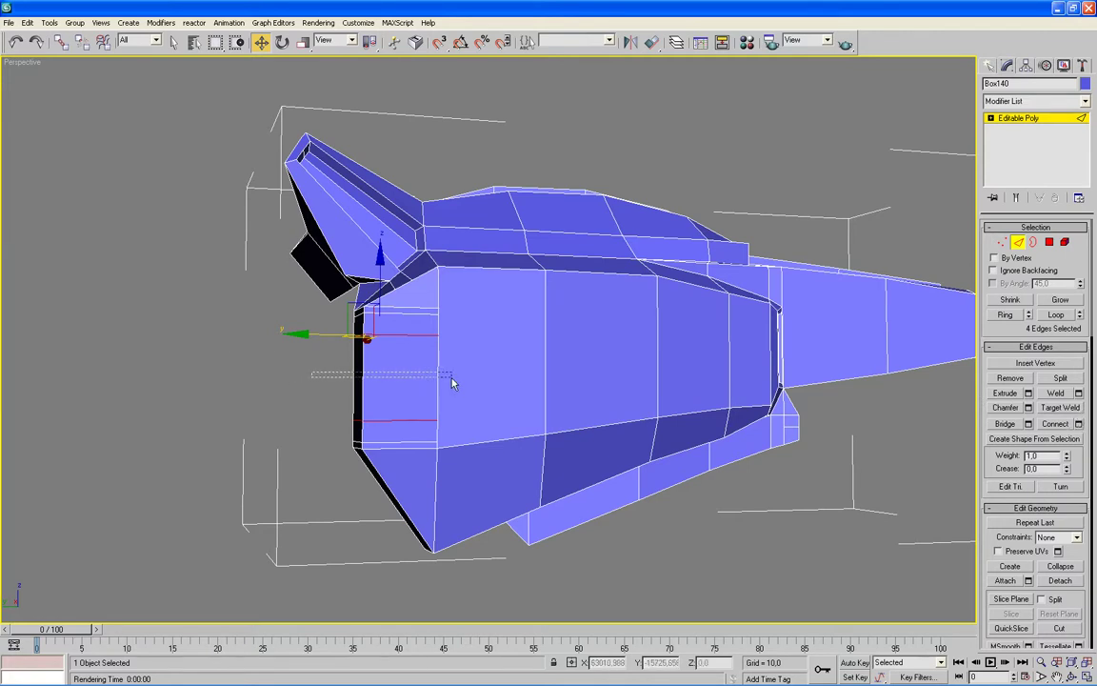
# Add two more pairs of 2-segment connecting edges, adjusting pinch to about 20.
pyautogui.click(1078, 423)
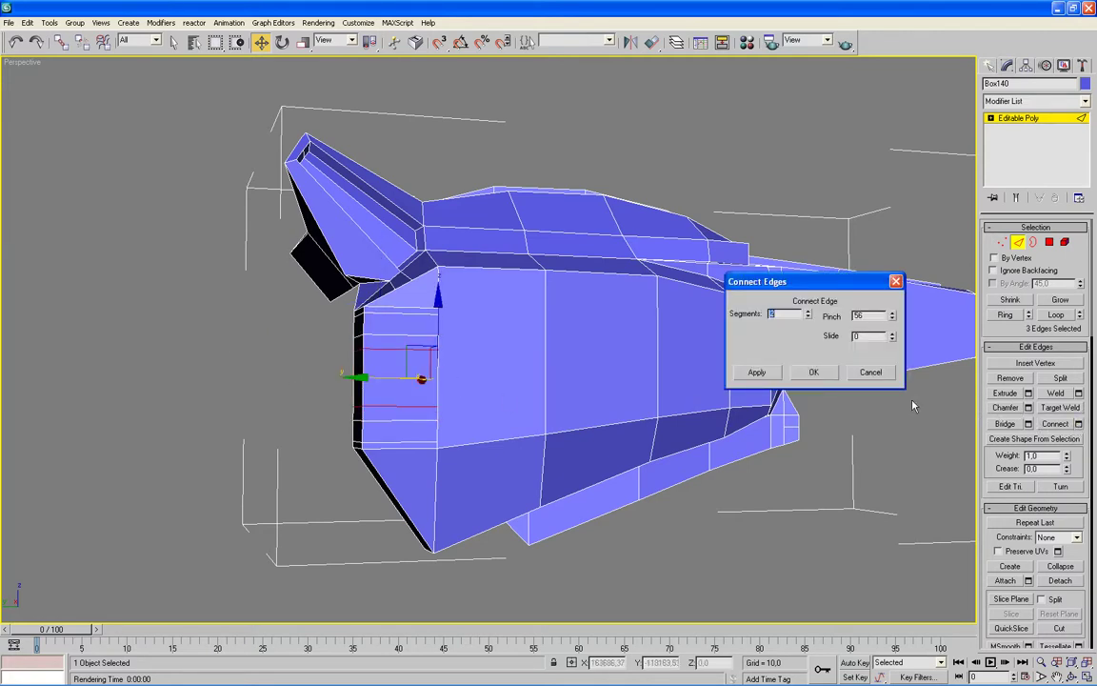
pyautogui.moveTo(894, 318); pyautogui.dragTo(895, 282)
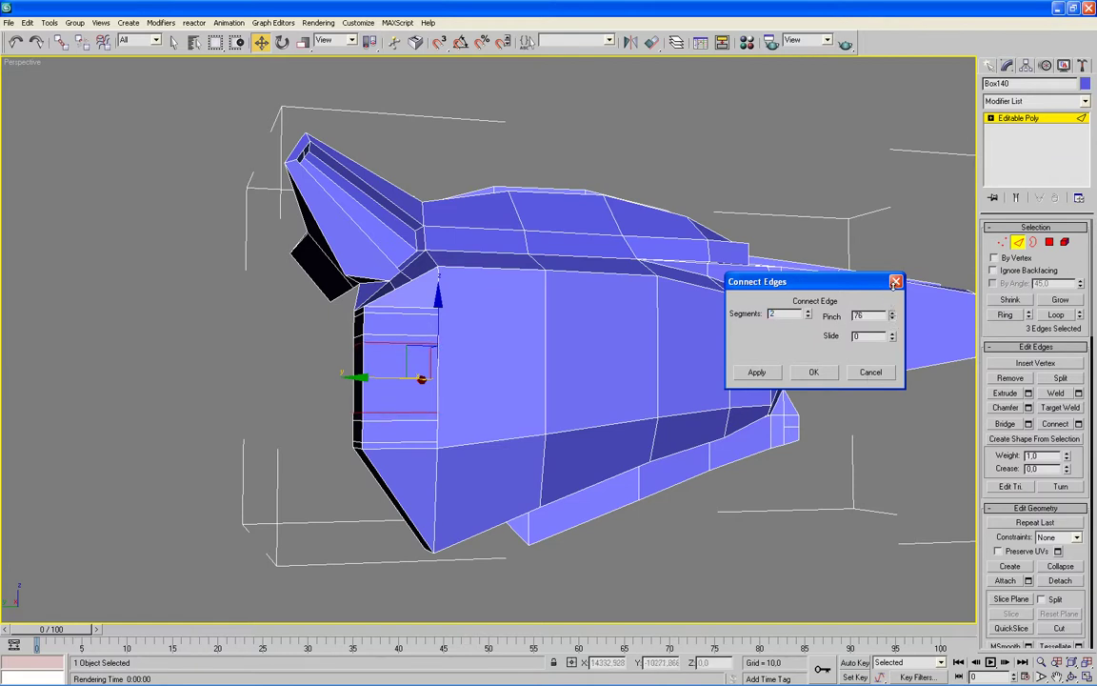
pyautogui.click(809, 372)
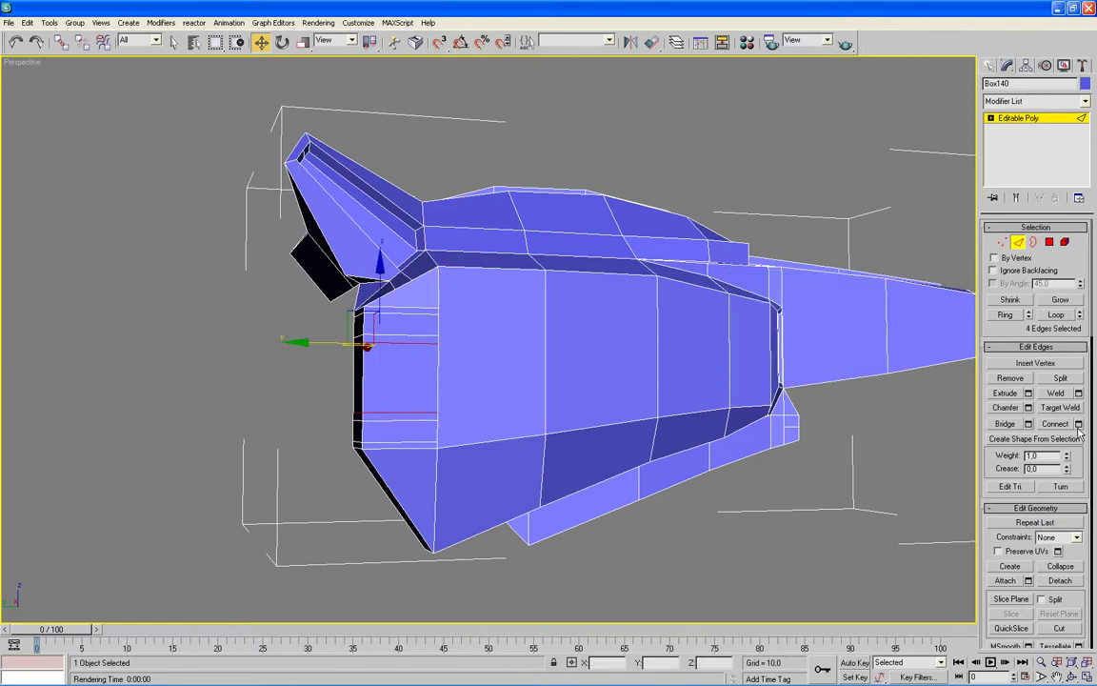
pyautogui.keyDown('alt'); pyautogui.moveTo(455, 396); pyautogui.dragTo(456, 396); pyautogui.keyUp('alt')
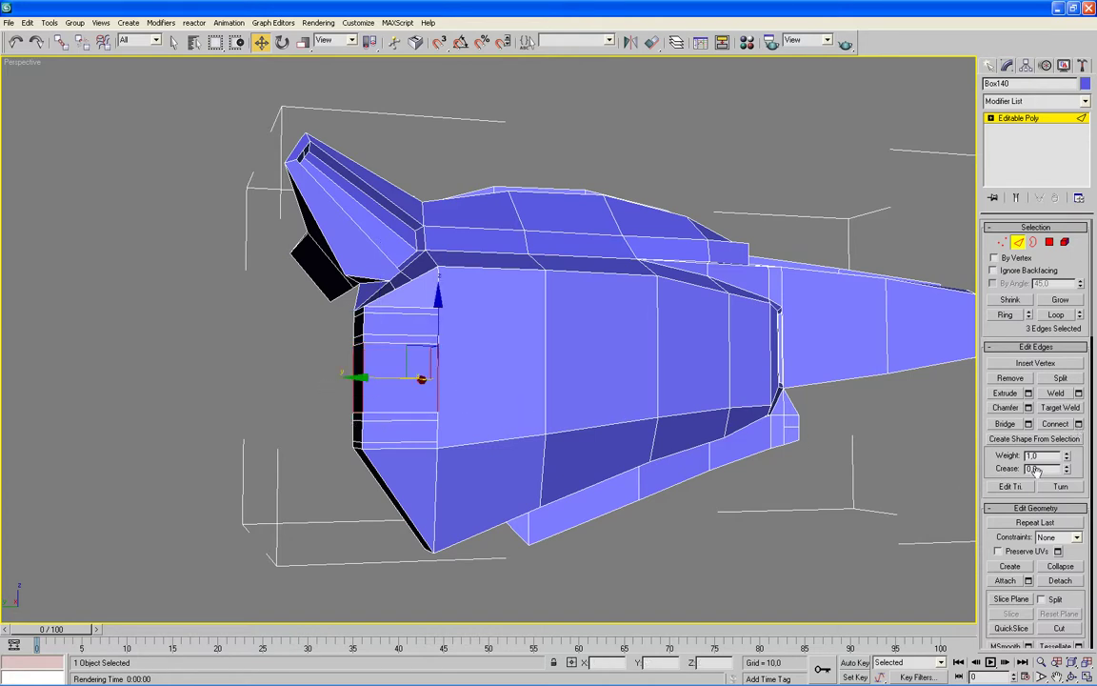
pyautogui.click(1079, 423)
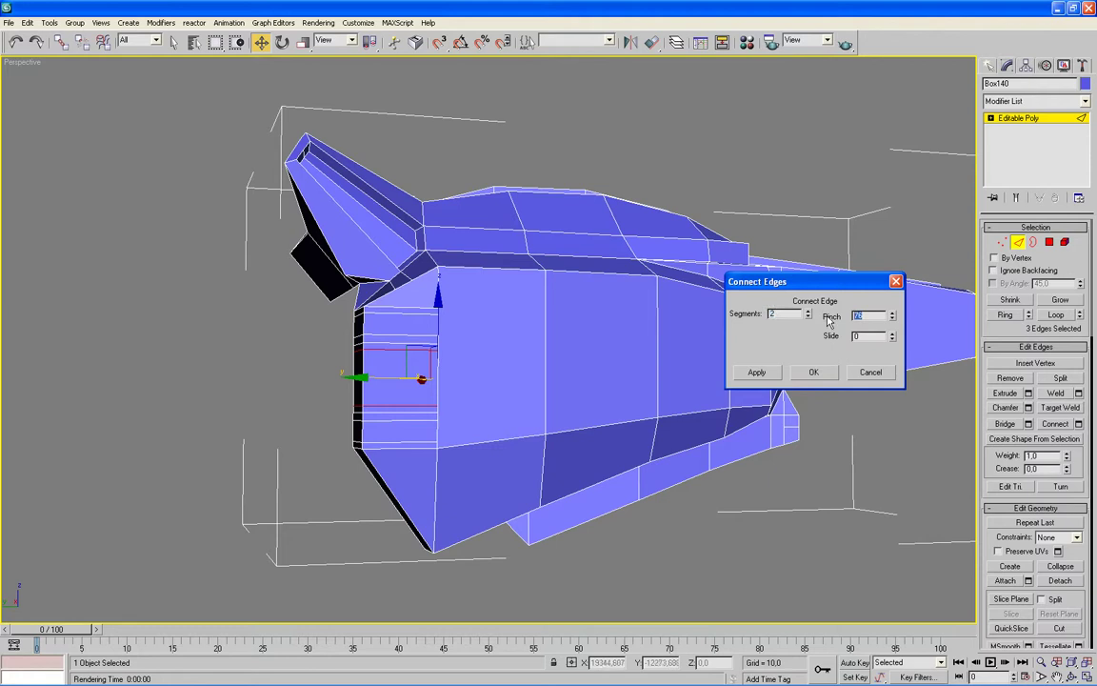
pyautogui.press('Return')
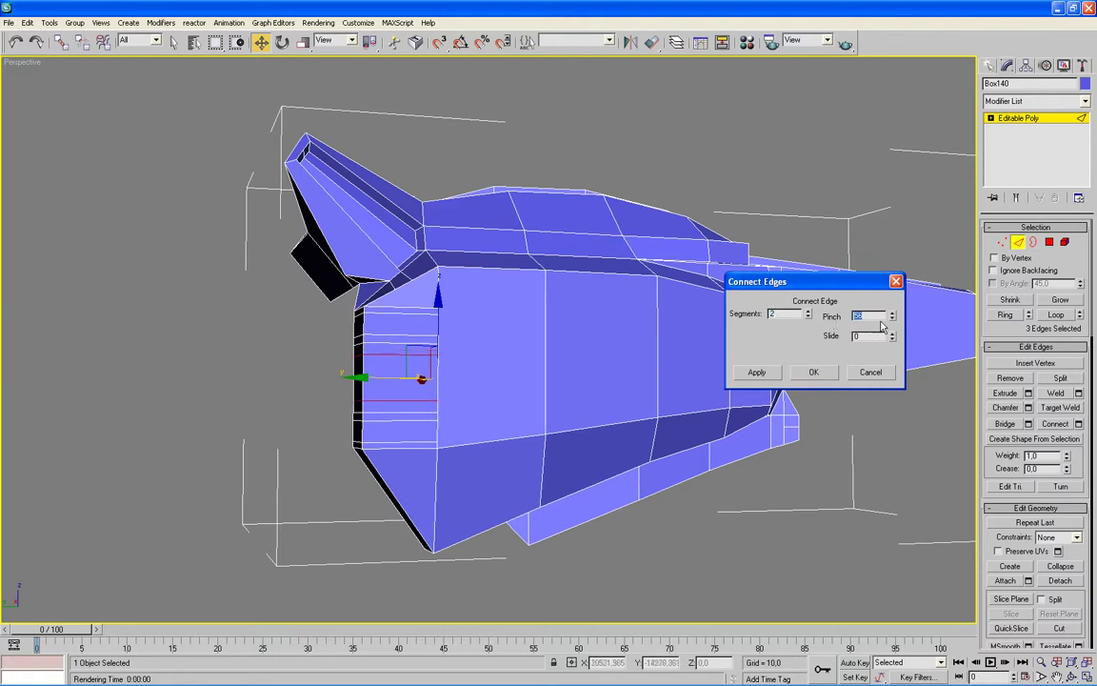
pyautogui.moveTo(892, 317); pyautogui.dragTo(891, 365)
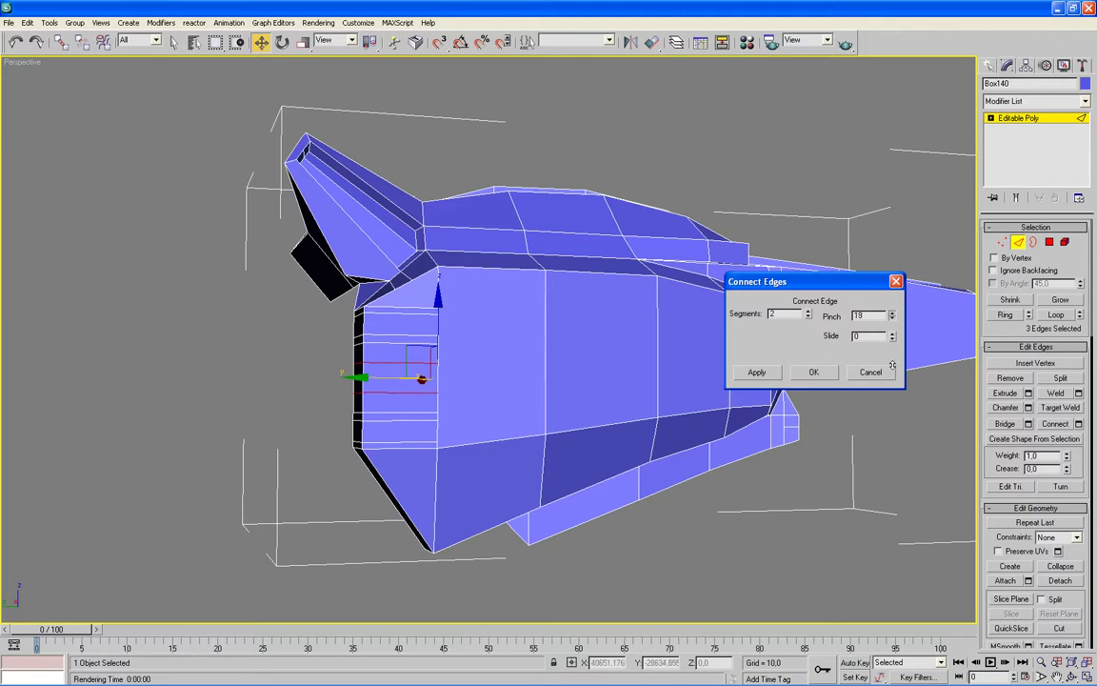
pyautogui.click(813, 371)
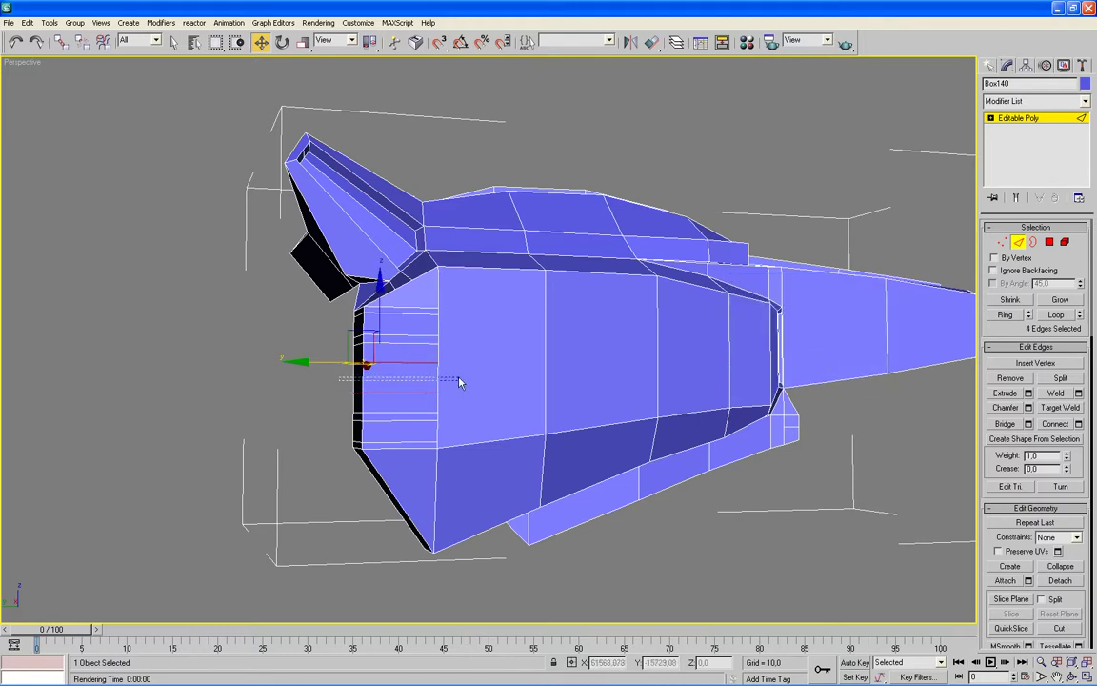
# Maximize the Left view centred on the slats and switch to Vertex level.
pyautogui.moveTo(452, 341); pyautogui.dragTo(414, 385)
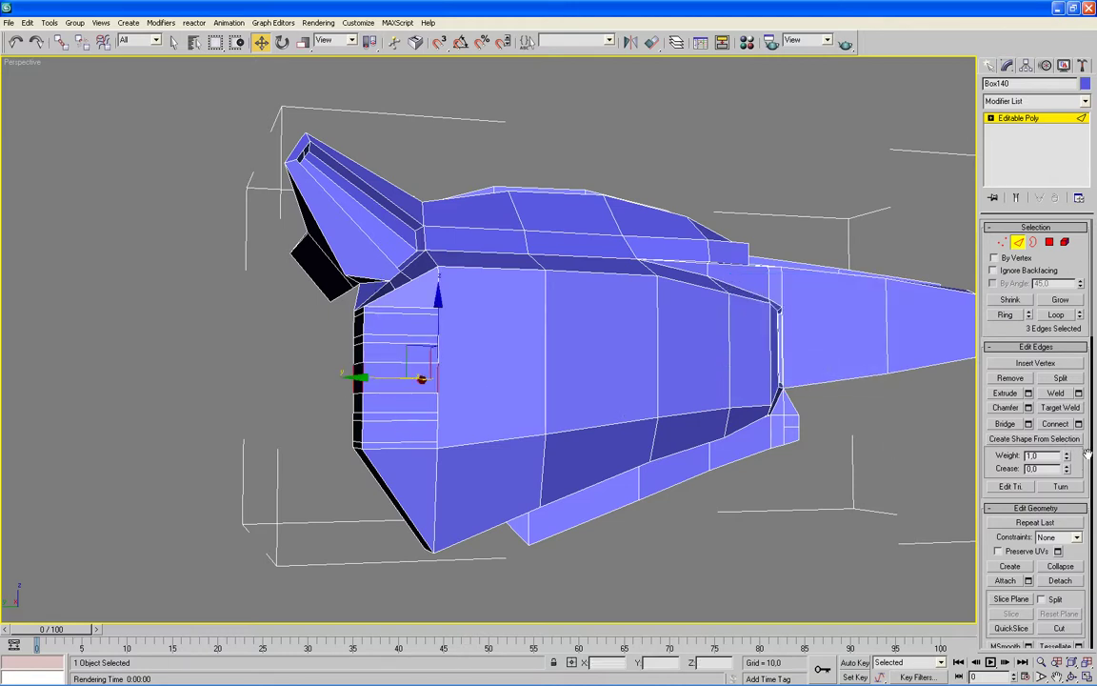
pyautogui.hotkey('alt', 'w')
pyautogui.moveTo(346, 440); pyautogui.dragTo(337, 434, button='middle')
pyautogui.hotkey('alt', 'w')
pyautogui.moveTo(416, 446); pyautogui.dragTo(412, 368, button='middle')
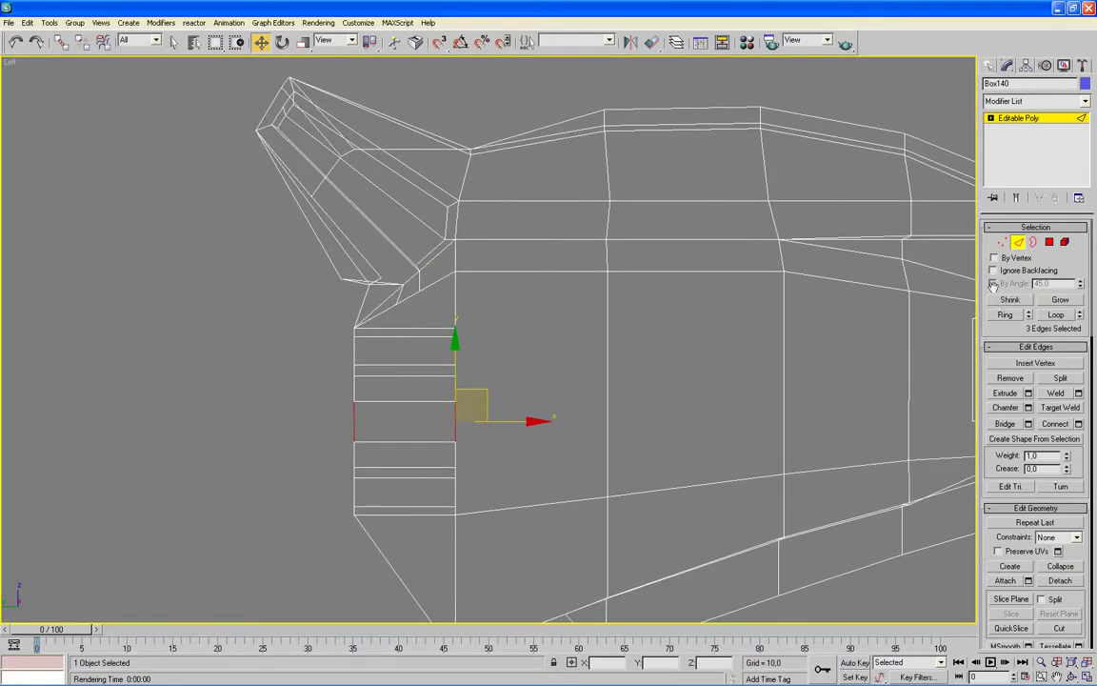
pyautogui.click(1003, 243)
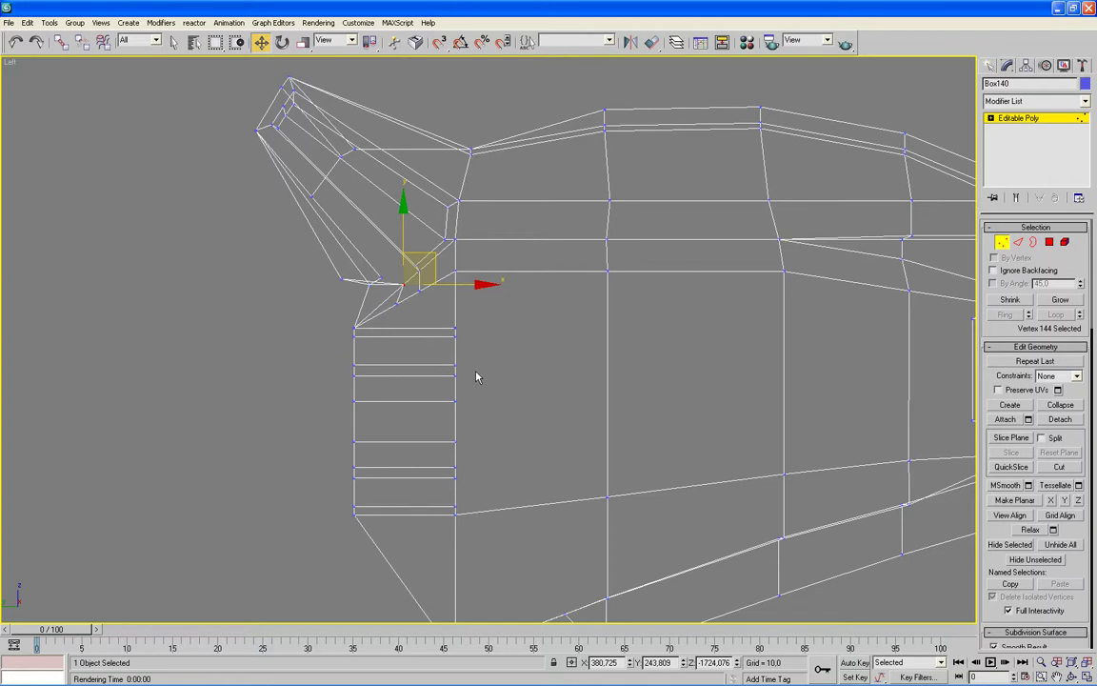
# Move the lower, middle and upper slat vertex rows slightly up or down, then deselect.
pyautogui.moveTo(305, 348)
pyautogui.mouseDown()
pyautogui.moveTo(360, 278)
pyautogui.moveTo(388, 298)
pyautogui.mouseUp()
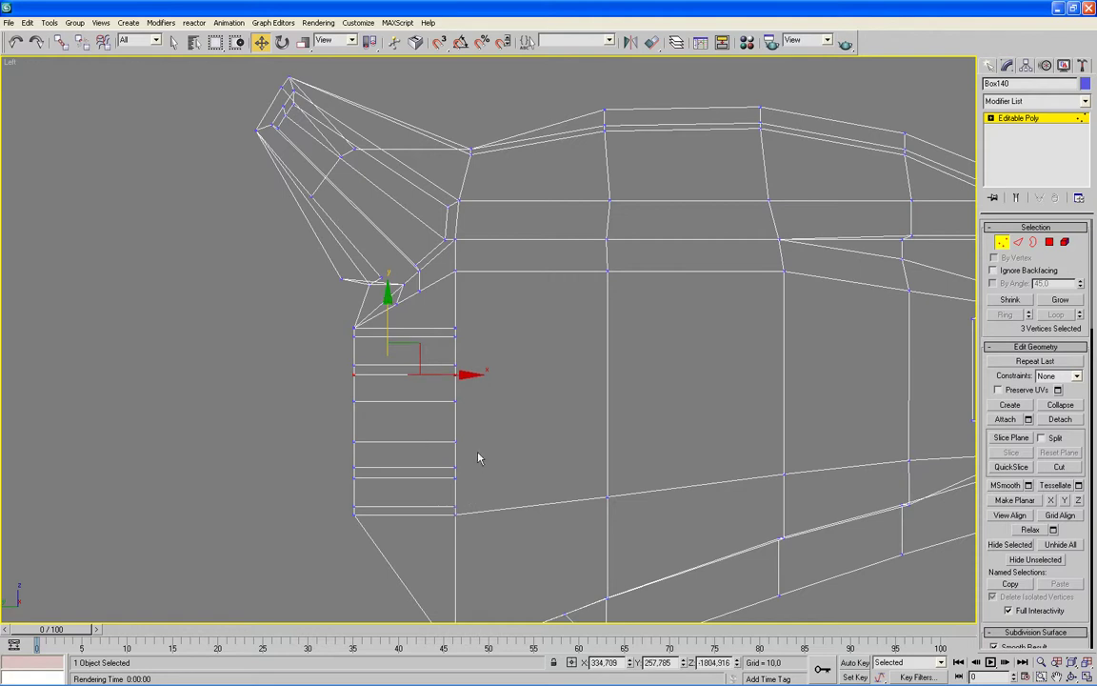
pyautogui.moveTo(479, 458); pyautogui.dragTo(343, 470)
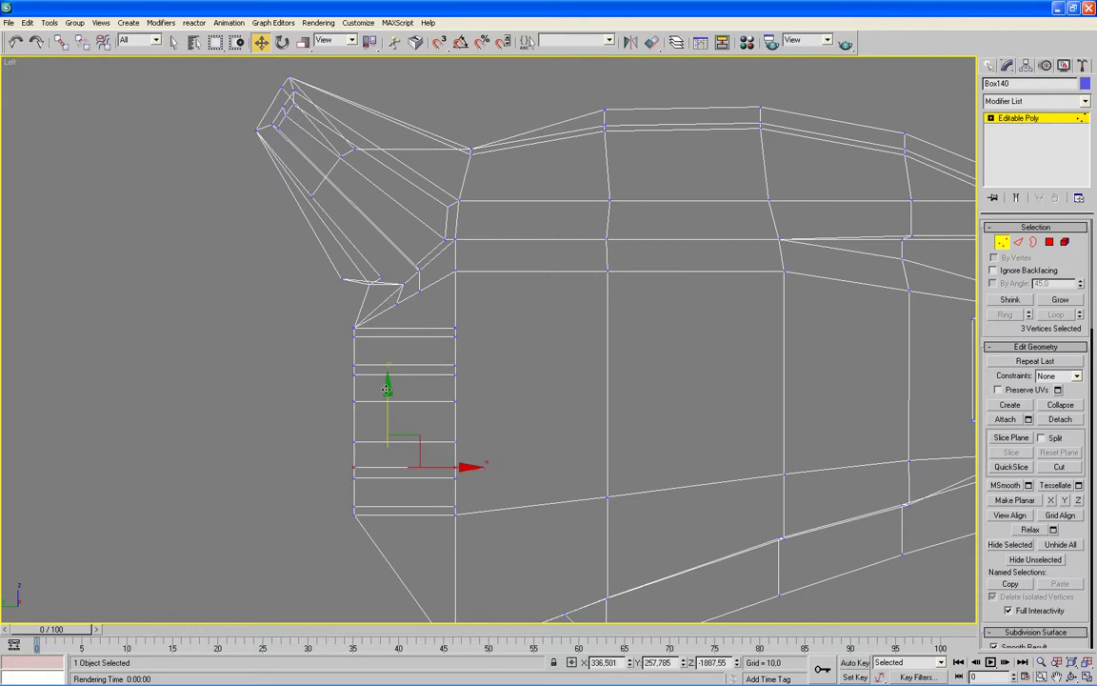
pyautogui.moveTo(387, 388); pyautogui.dragTo(387, 388)
pyautogui.moveTo(318, 449); pyautogui.dragTo(476, 488)
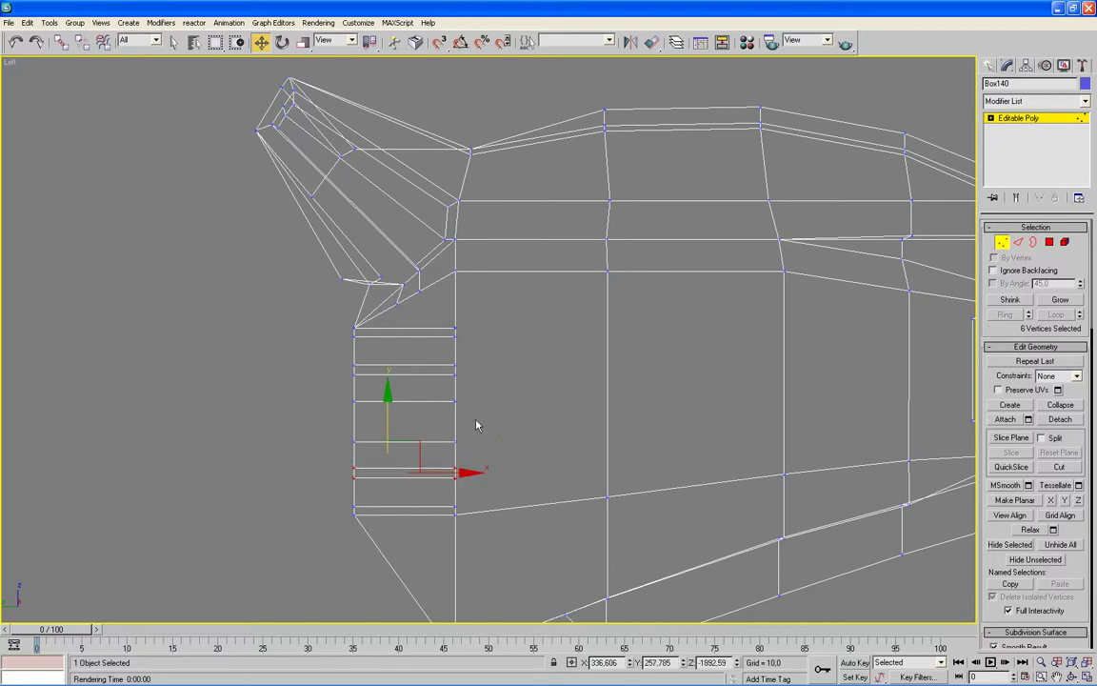
pyautogui.moveTo(387, 397); pyautogui.dragTo(387, 401)
pyautogui.moveTo(475, 396); pyautogui.dragTo(476, 397)
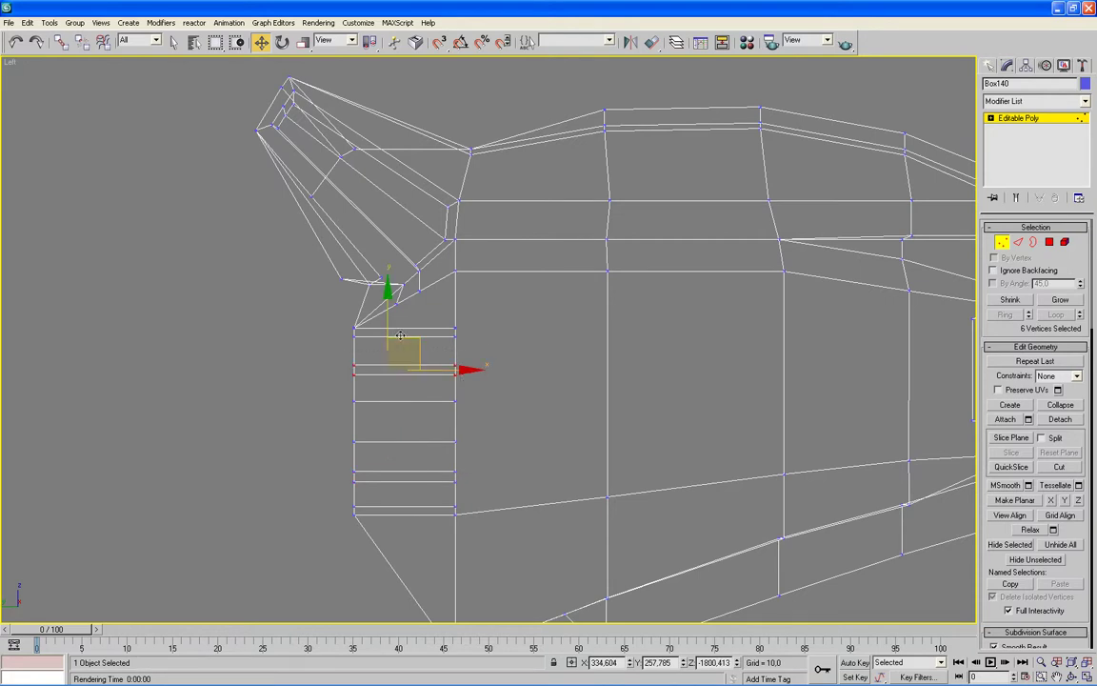
pyautogui.moveTo(387, 291); pyautogui.dragTo(387, 287)
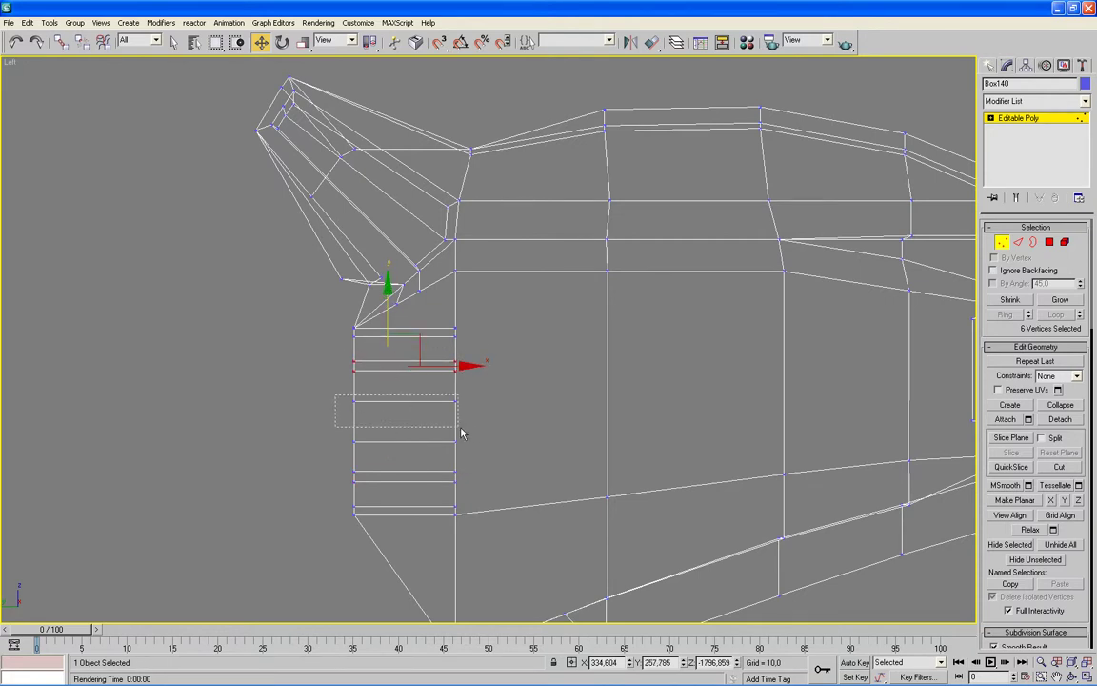
pyautogui.moveTo(461, 434); pyautogui.dragTo(480, 430)
pyautogui.moveTo(387, 322); pyautogui.dragTo(388, 321)
pyautogui.moveTo(470, 445); pyautogui.dragTo(468, 443)
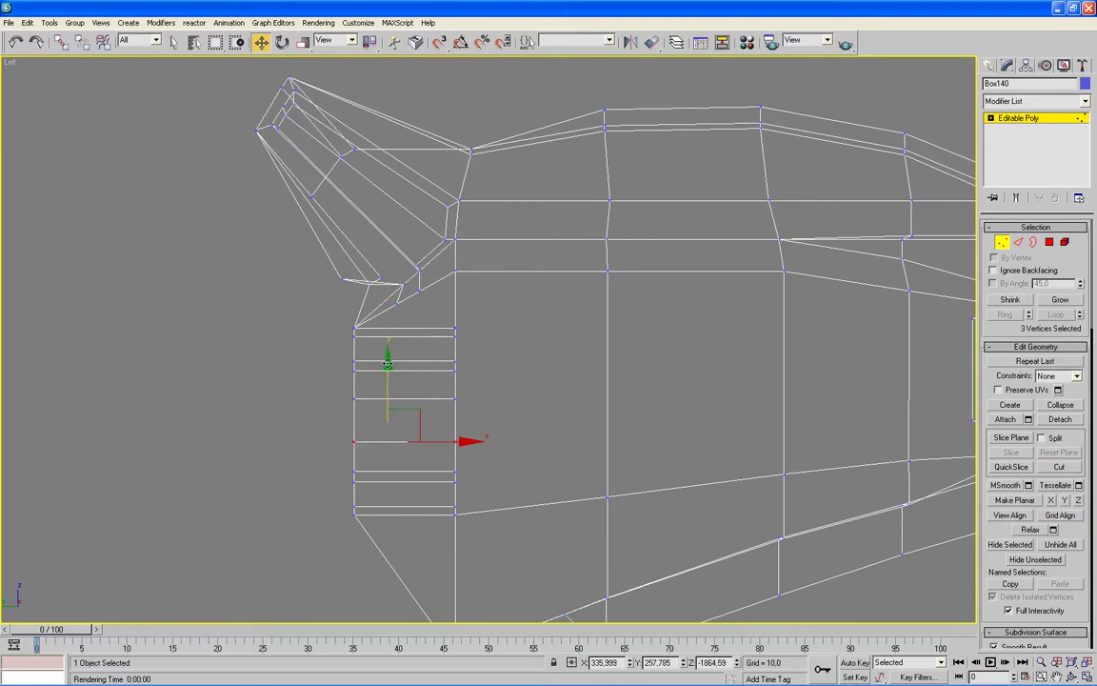
pyautogui.moveTo(387, 361); pyautogui.dragTo(387, 365)
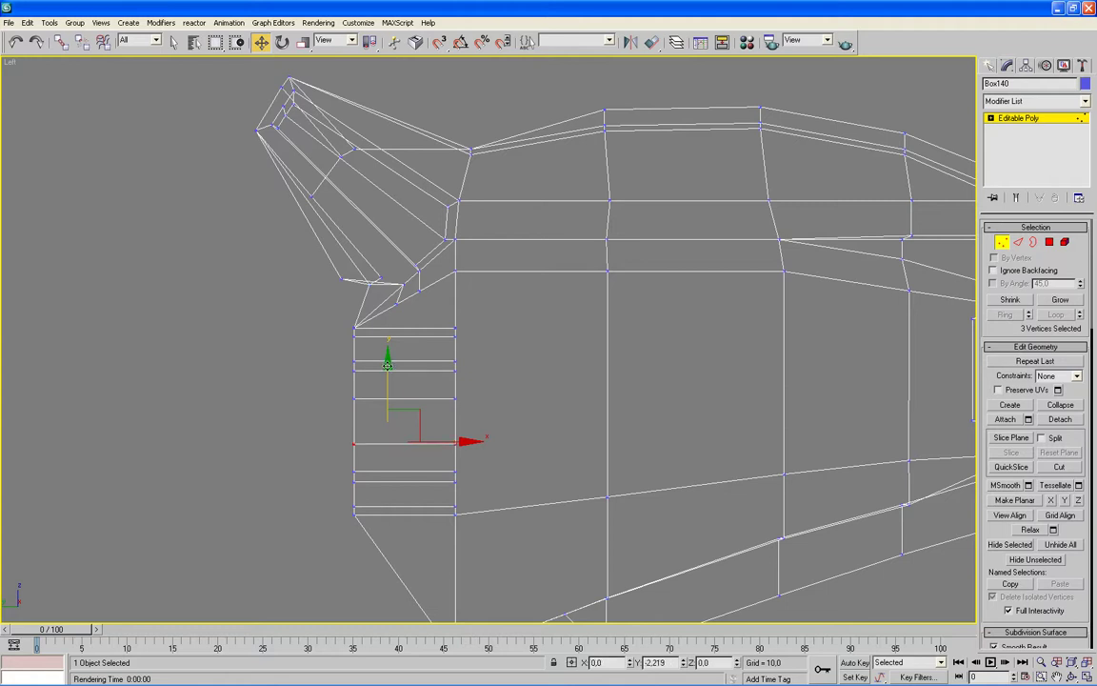
pyautogui.moveTo(300, 424); pyautogui.dragTo(495, 429)
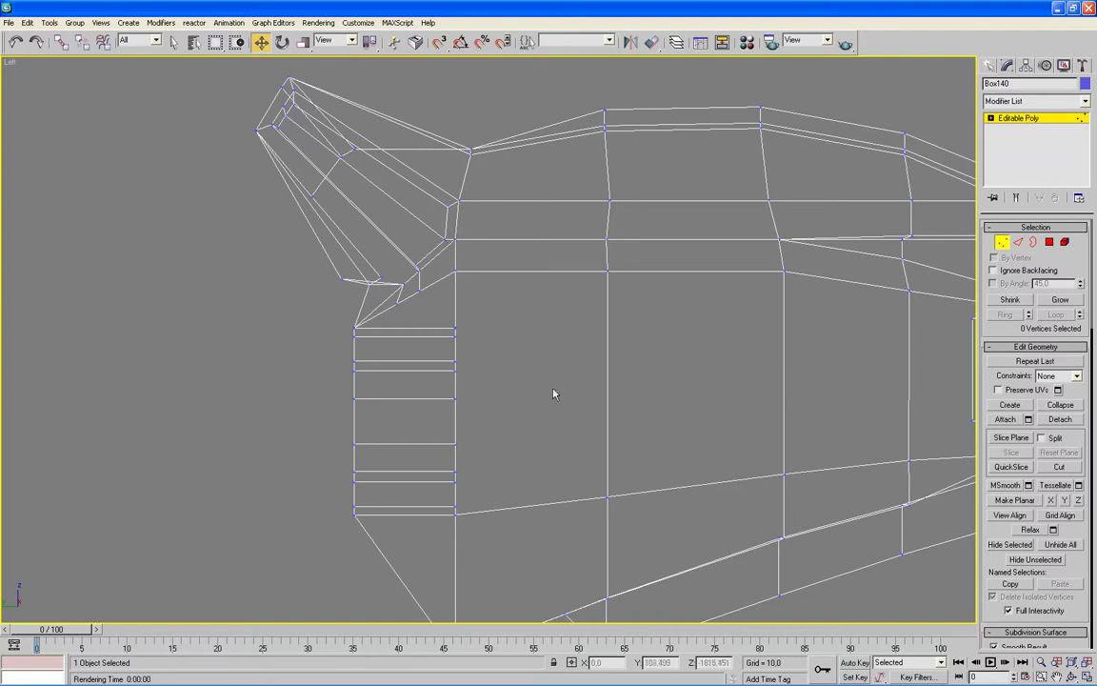
# Connect the 3 middle-band edges with 2 segments and pinch 54.
pyautogui.click(1018, 244)
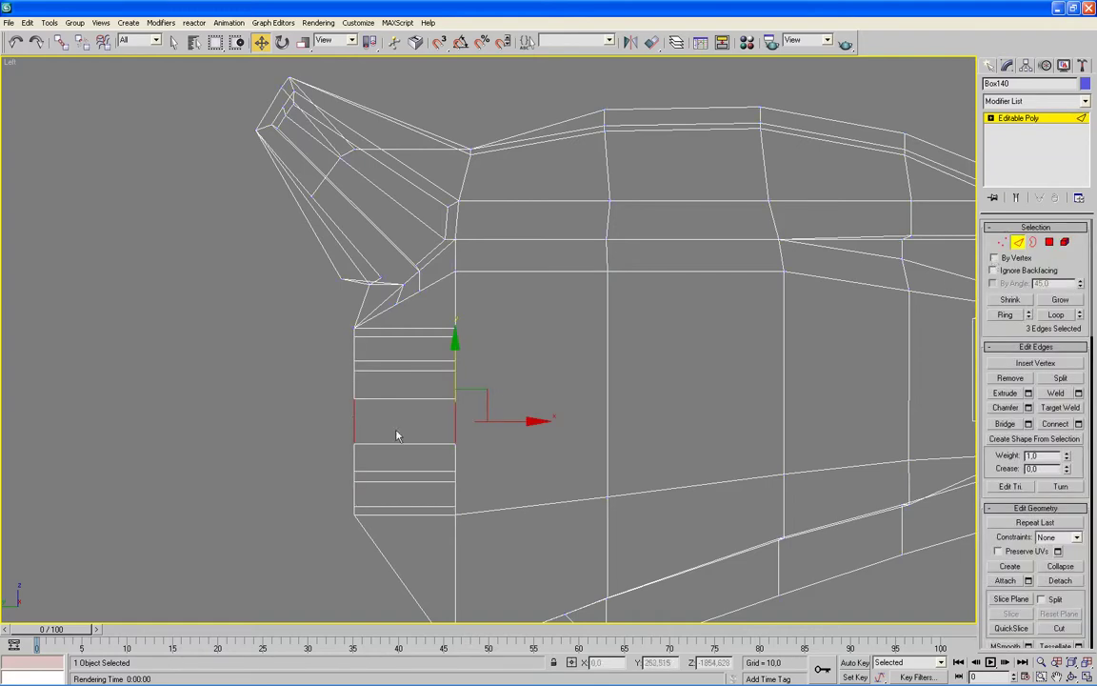
pyautogui.hotkey('alt', 'w')
pyautogui.rightClick(538, 415)
pyautogui.hotkey('alt', 'w')
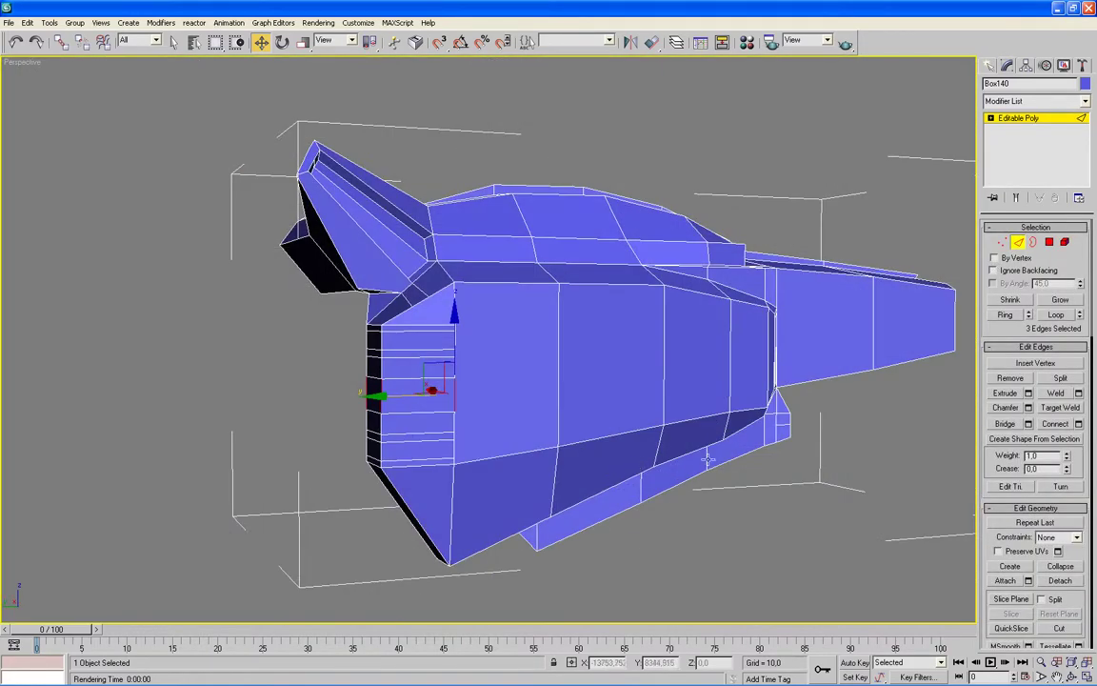
pyautogui.keyDown('alt'); pyautogui.moveTo(708, 460); pyautogui.dragTo(686, 458, button='middle'); pyautogui.keyUp('alt')
pyautogui.click(1078, 424)
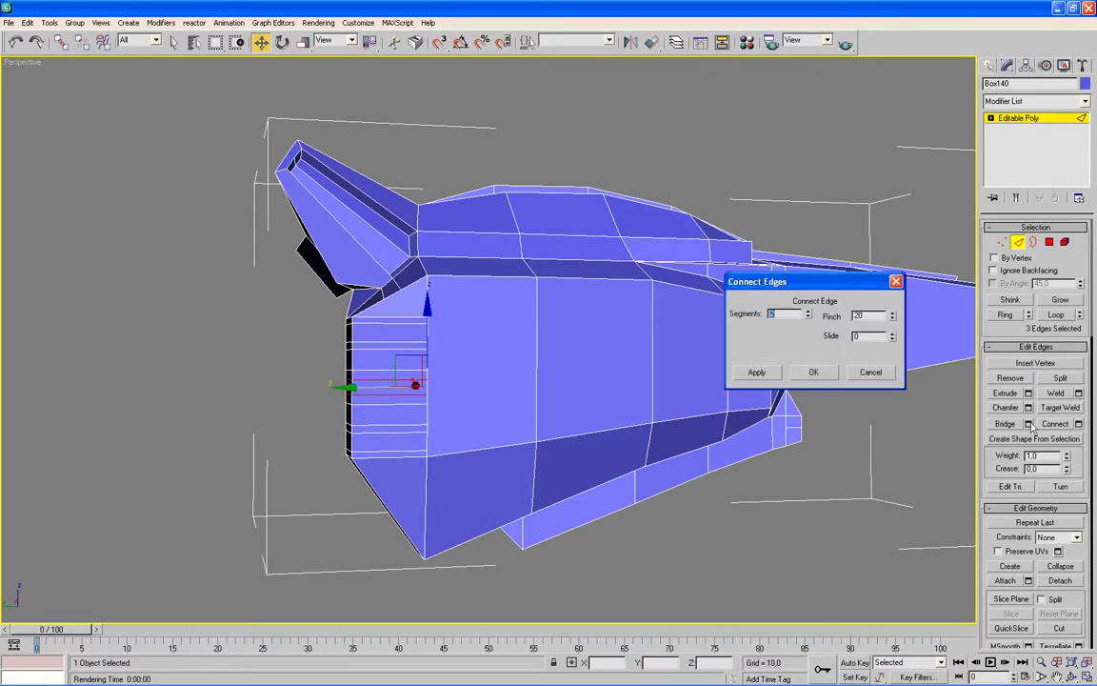
pyautogui.moveTo(891, 316); pyautogui.dragTo(893, 276)
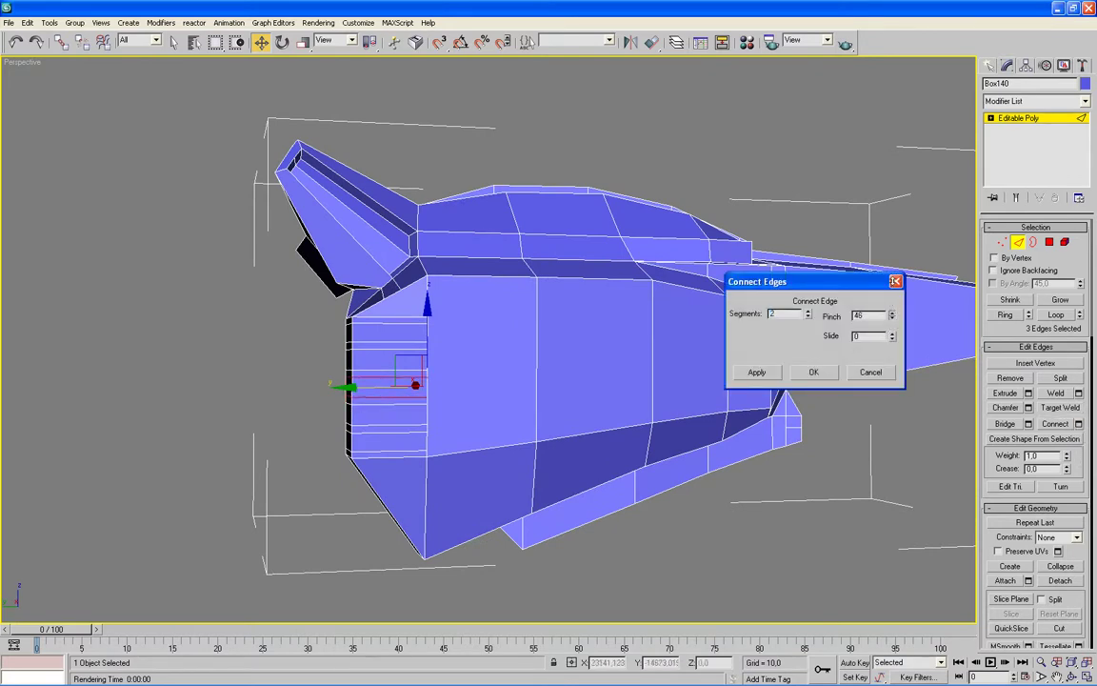
pyautogui.click(813, 371)
# Return to the side view, pan slightly and exit sub-object editing.
pyautogui.hotkey('alt', 'w')
pyautogui.hotkey('alt', 'w')
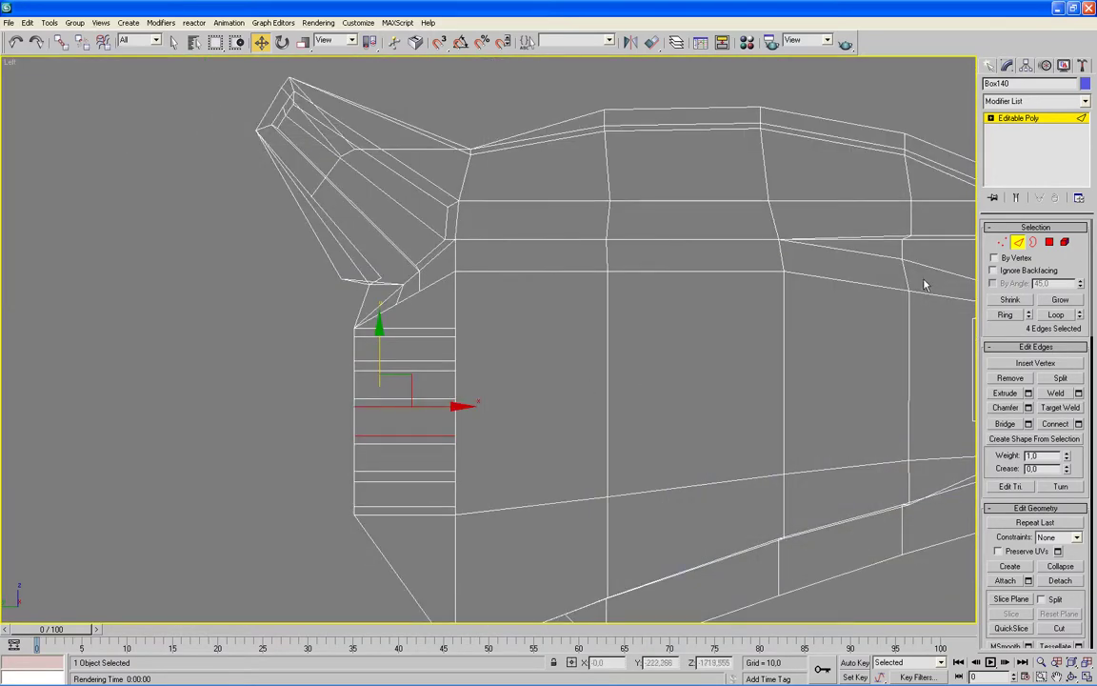
pyautogui.press('1')
pyautogui.moveTo(508, 490); pyautogui.dragTo(509, 473, button='middle')
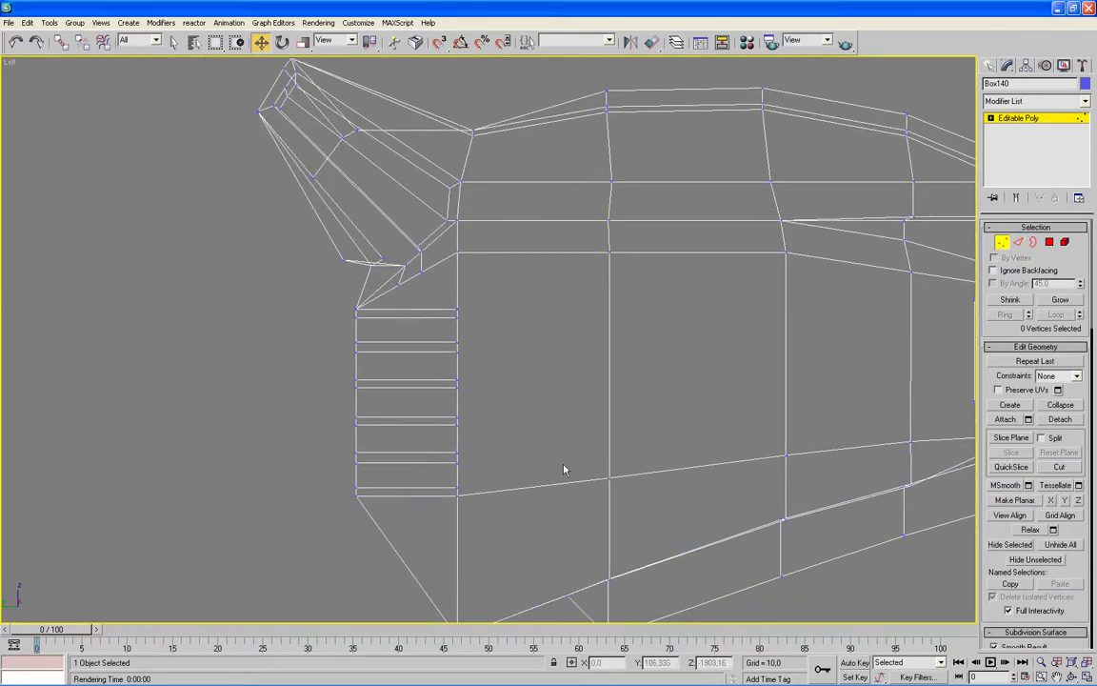
pyautogui.click(1005, 244)
pyautogui.hotkey('alt', 'w')
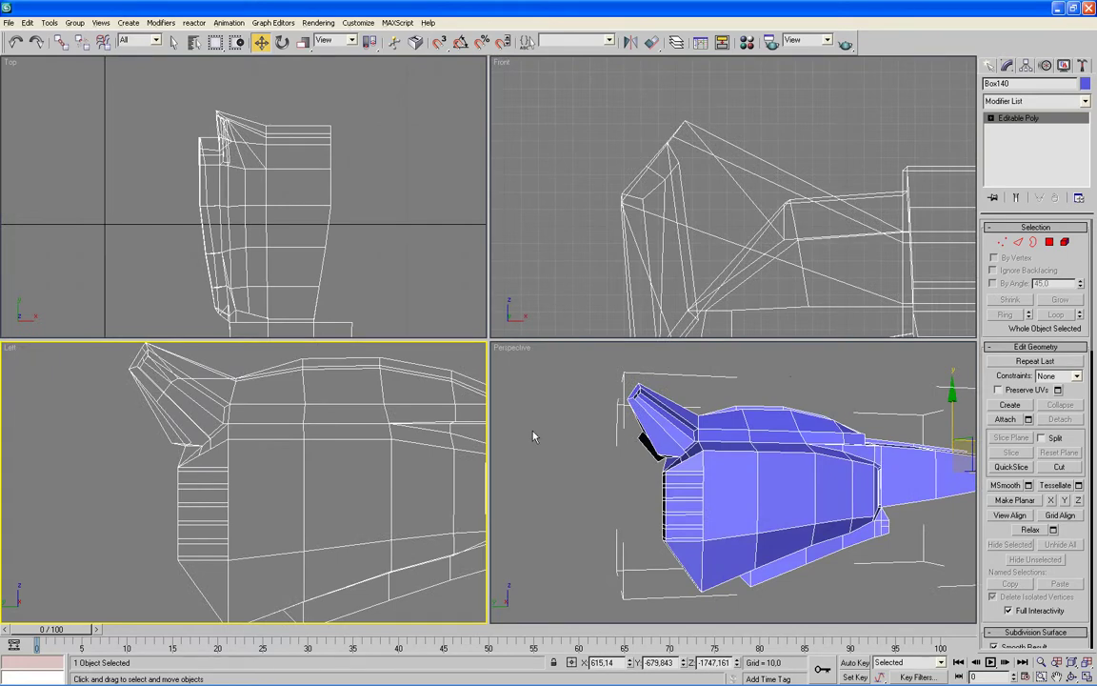
# Select the 10 slat faces on the side panel in Polygon mode.
pyautogui.middleClick(534, 436)
pyautogui.hotkey('alt', 'w')
pyautogui.scroll(1, 595, 432)
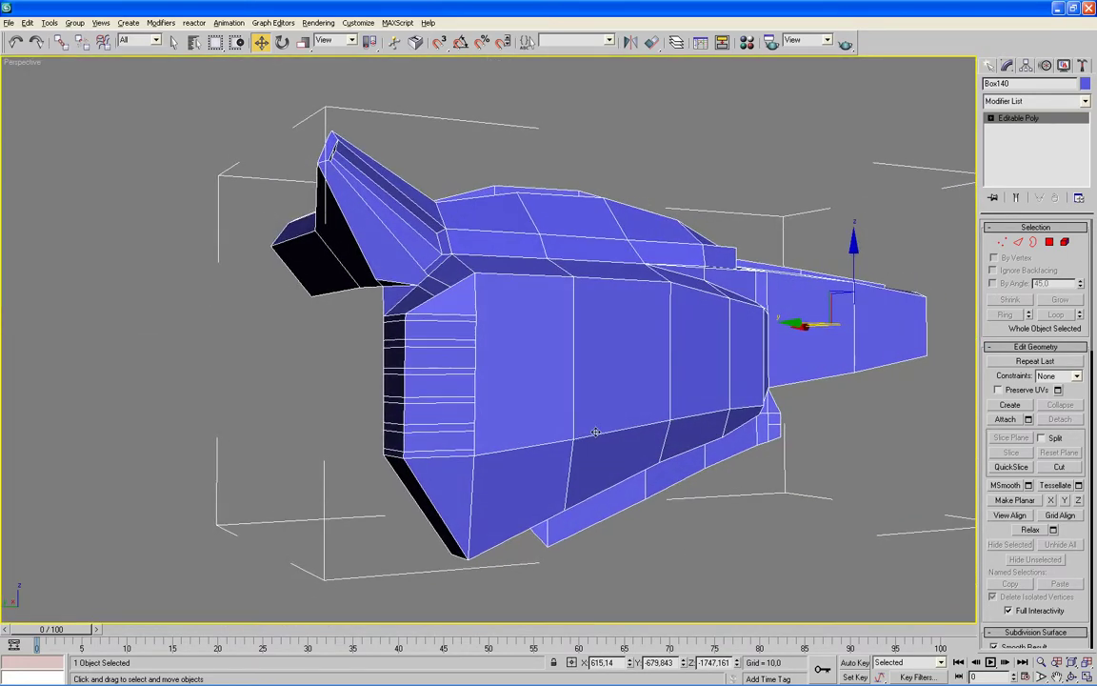
pyautogui.press('4')
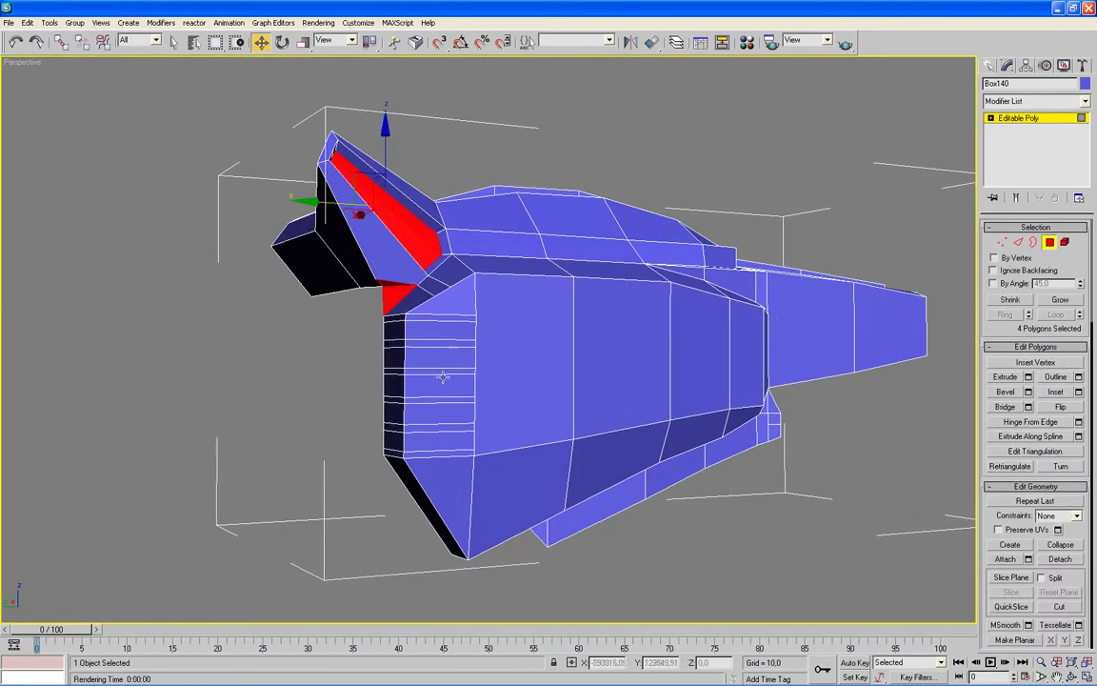
pyautogui.click(451, 328)
pyautogui.keyDown('ctrl'); pyautogui.click(392, 331); pyautogui.keyUp('ctrl')
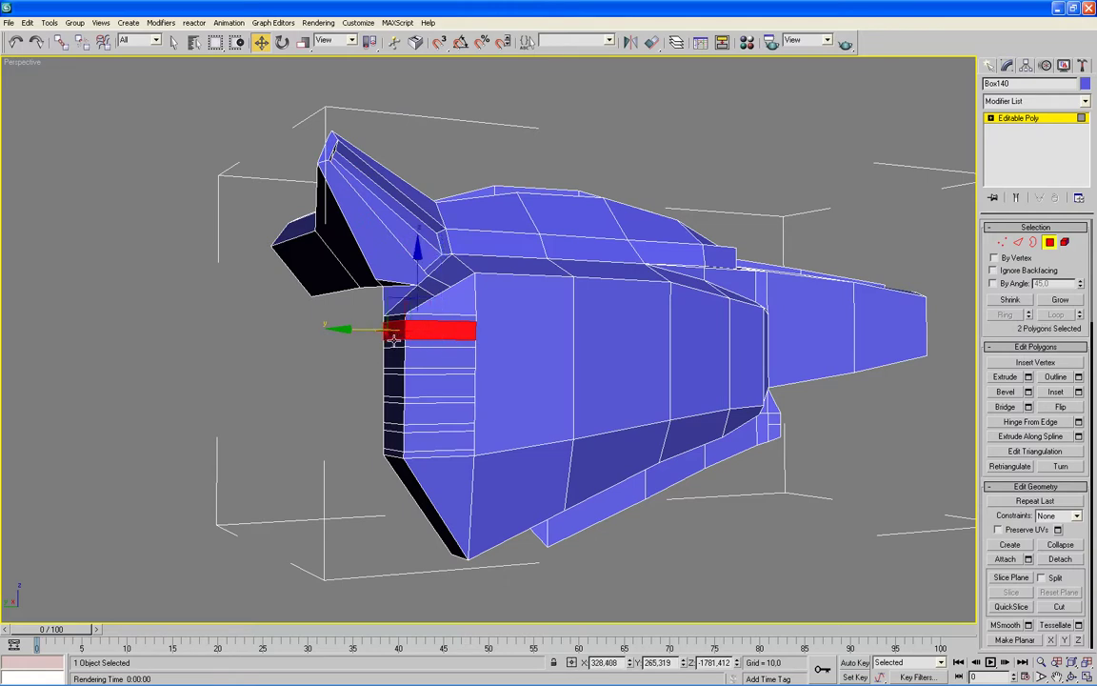
pyautogui.keyDown('ctrl'); pyautogui.click(389, 357); pyautogui.keyUp('ctrl')
pyautogui.keyDown('ctrl'); pyautogui.click(419, 356); pyautogui.keyUp('ctrl')
pyautogui.keyDown('ctrl'); pyautogui.click(421, 385); pyautogui.keyUp('ctrl')
pyautogui.keyDown('ctrl'); pyautogui.click(392, 384); pyautogui.keyUp('ctrl')
pyautogui.keyDown('ctrl'); pyautogui.click(391, 411); pyautogui.keyUp('ctrl')
pyautogui.keyDown('ctrl'); pyautogui.click(425, 416); pyautogui.keyUp('ctrl')
pyautogui.keyDown('ctrl'); pyautogui.click(407, 441); pyautogui.keyUp('ctrl')
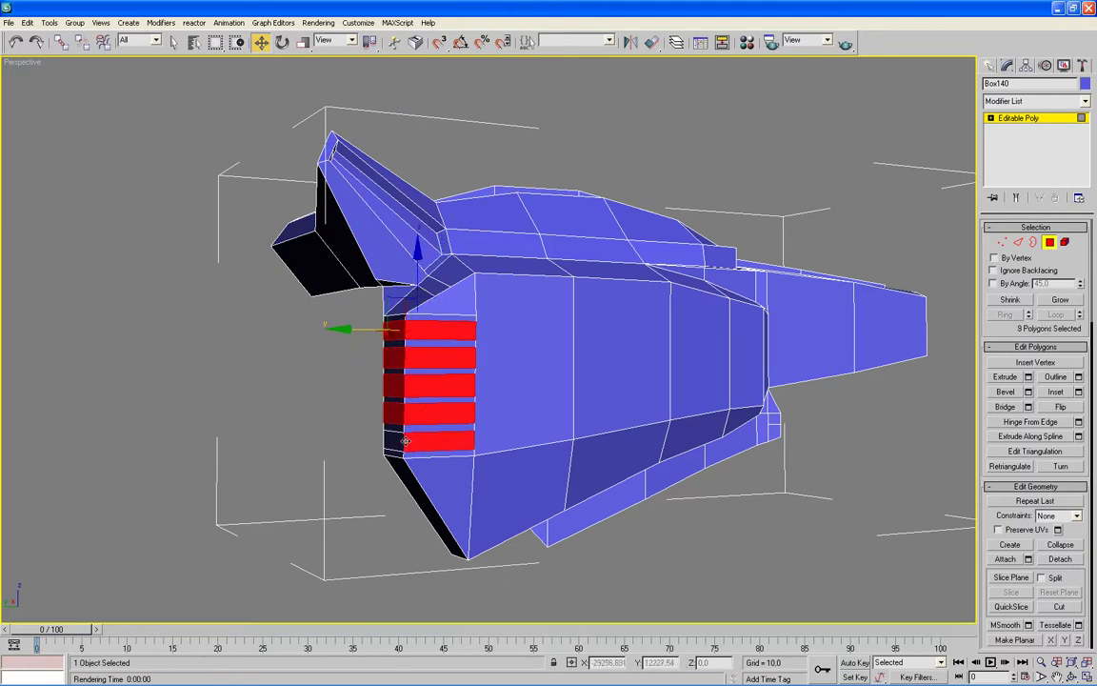
pyautogui.keyDown('ctrl'); pyautogui.click(400, 441); pyautogui.keyUp('ctrl')
# Extrude the slat faces inward by -7.01 using Local Normal.
pyautogui.keyDown('alt'); pyautogui.moveTo(533, 440); pyautogui.dragTo(539, 428, button='middle'); pyautogui.keyUp('alt')
pyautogui.scroll(2, 539, 429)
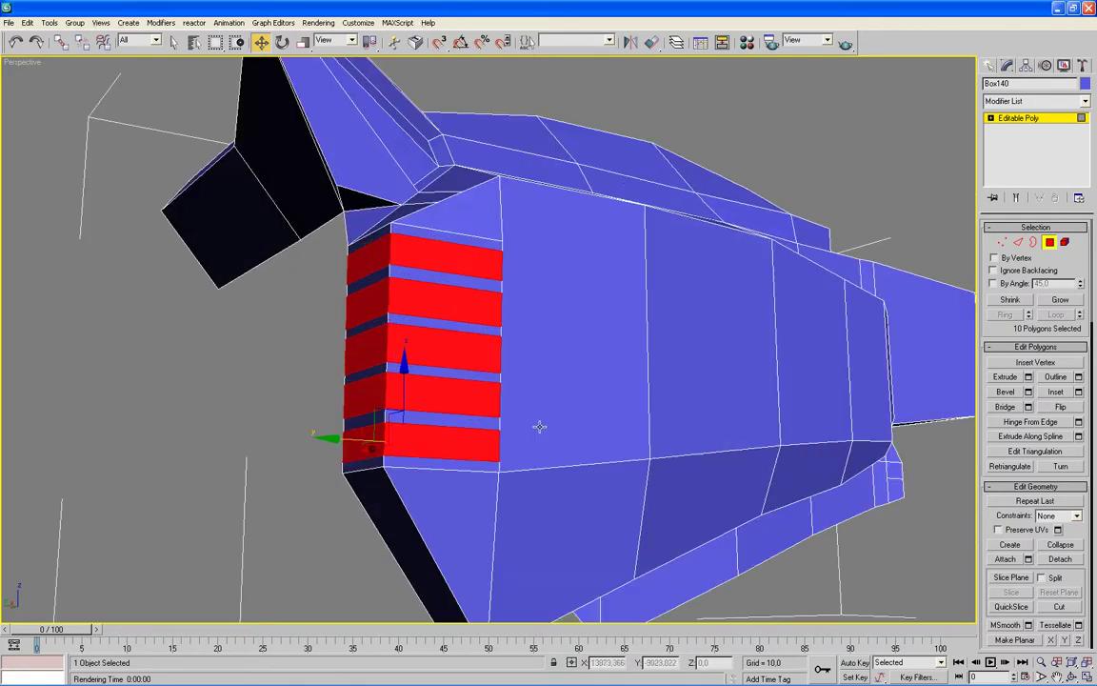
pyautogui.click(1028, 377)
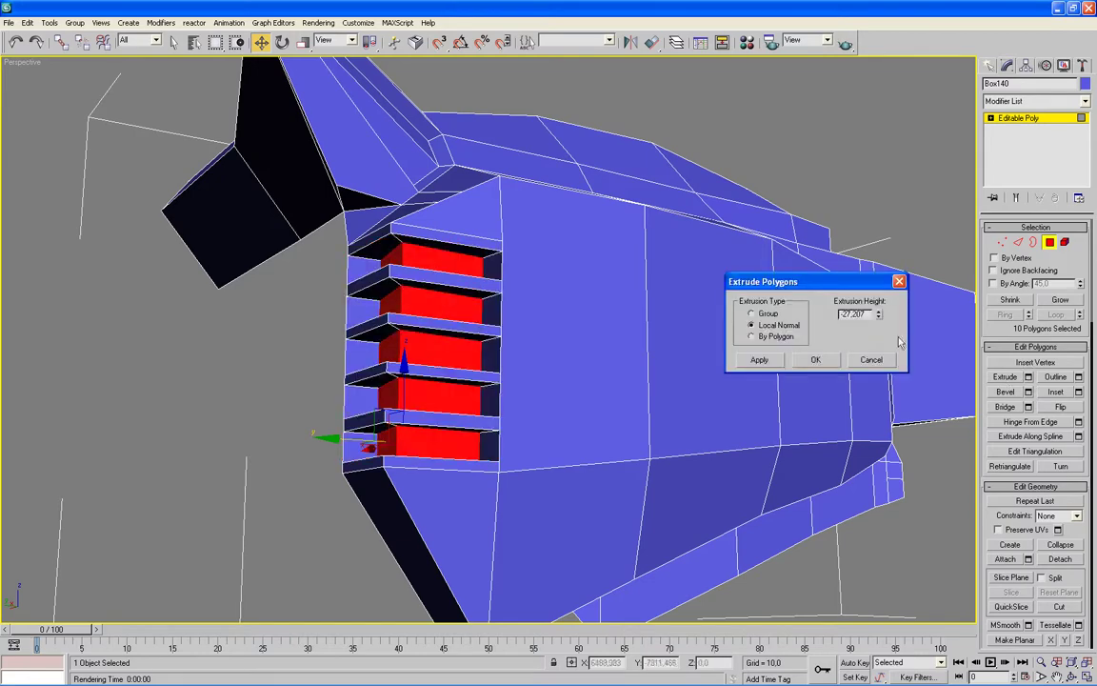
pyautogui.rightClick(879, 319)
pyautogui.moveTo(879, 319); pyautogui.dragTo(865, 87)
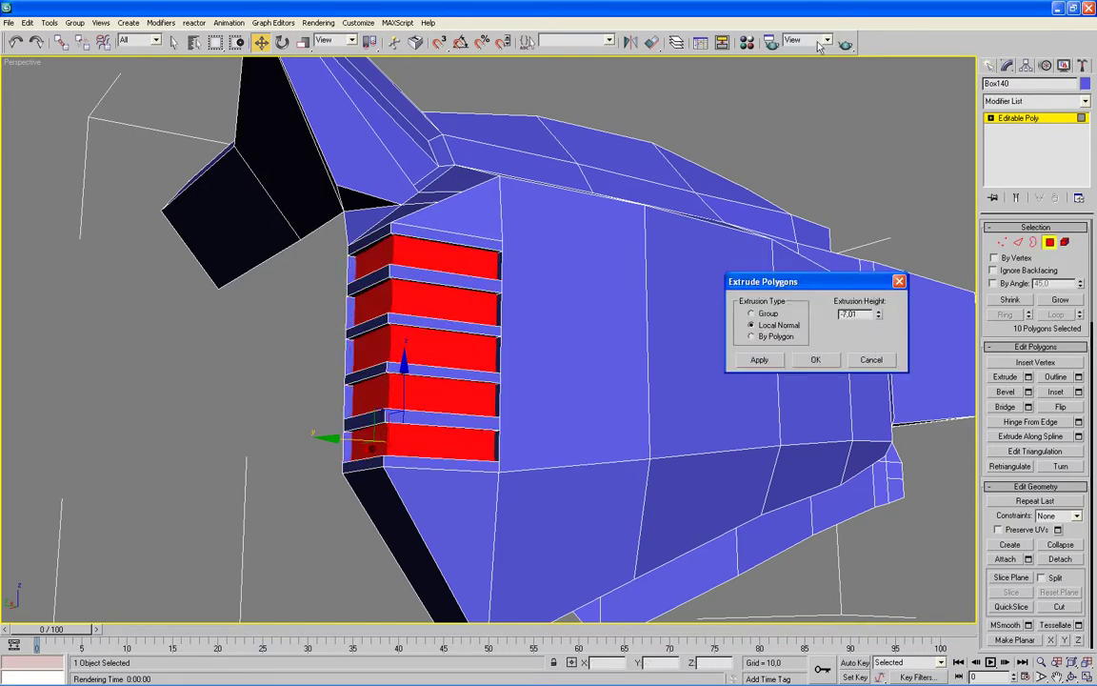
pyautogui.moveTo(496, 170)
pyautogui.keyDown('alt'); pyautogui.mouseDown(button='middle')
pyautogui.moveTo(506, 209)
pyautogui.moveTo(472, 195)
pyautogui.mouseUp(button='middle'); pyautogui.keyUp('alt')
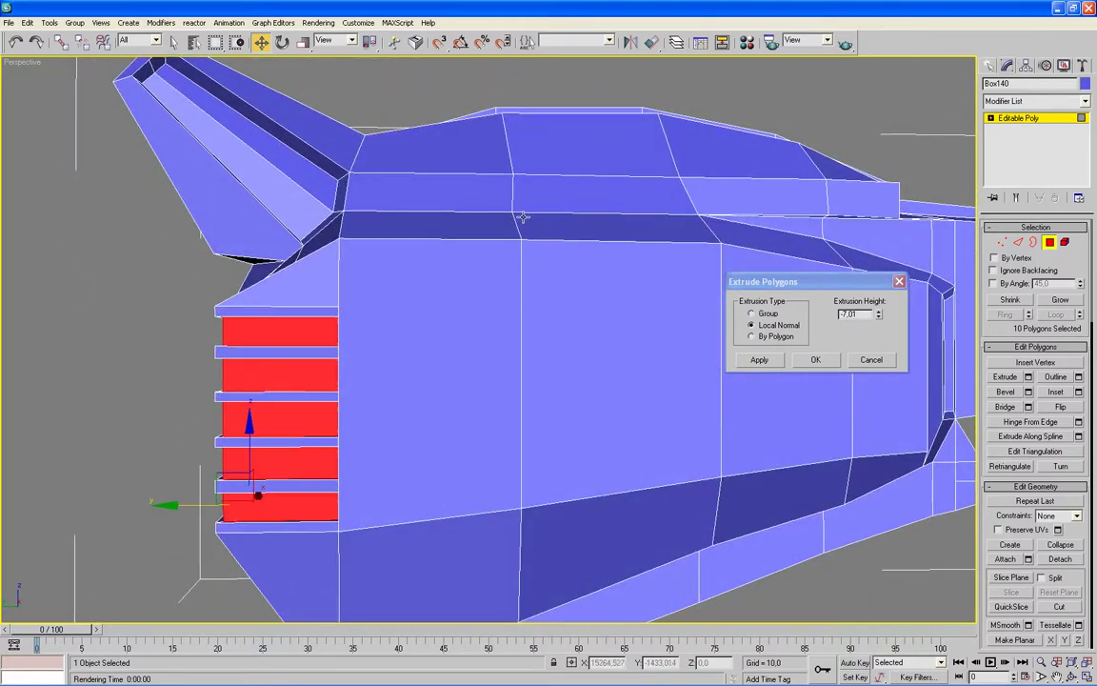
pyautogui.moveTo(460, 281)
pyautogui.keyDown('alt'); pyautogui.mouseDown(button='middle')
pyautogui.moveTo(750, 380)
pyautogui.moveTo(572, 385)
pyautogui.mouseUp(button='middle'); pyautogui.keyUp('alt')
pyautogui.click(816, 362)
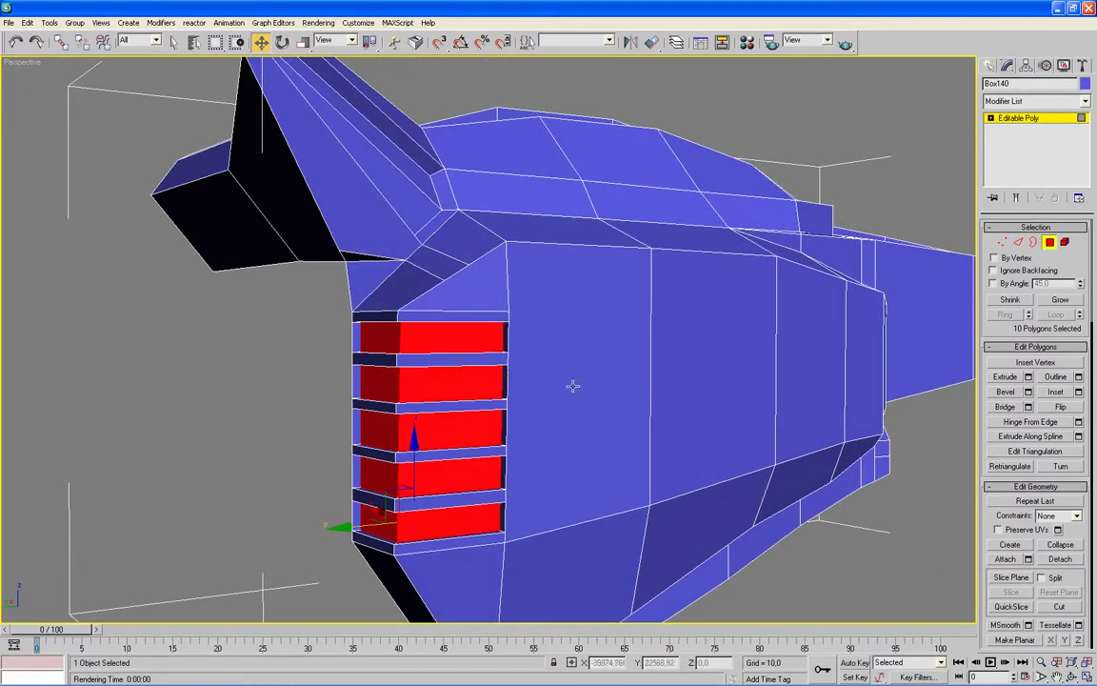
# Inspect the small slat side faces, clear the selection and save the scene.
pyautogui.click(357, 340)
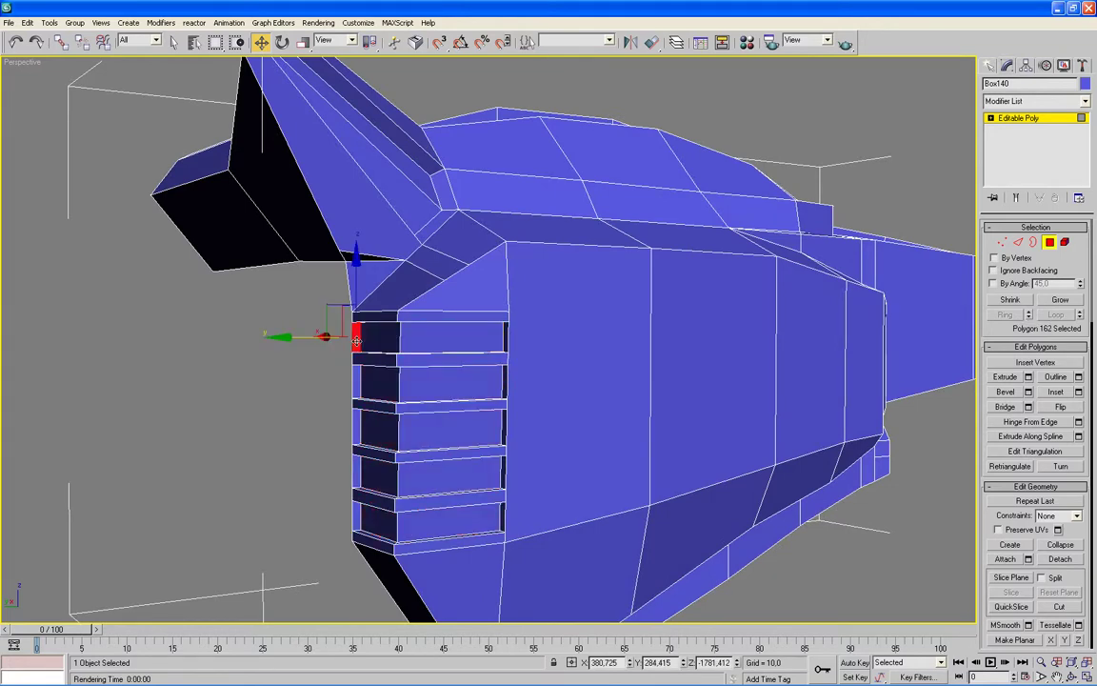
pyautogui.click(354, 354)
pyautogui.click(355, 343)
pyautogui.click(351, 367)
pyautogui.click(356, 421)
pyautogui.click(353, 463)
pyautogui.hotkey('ctrl', 's')
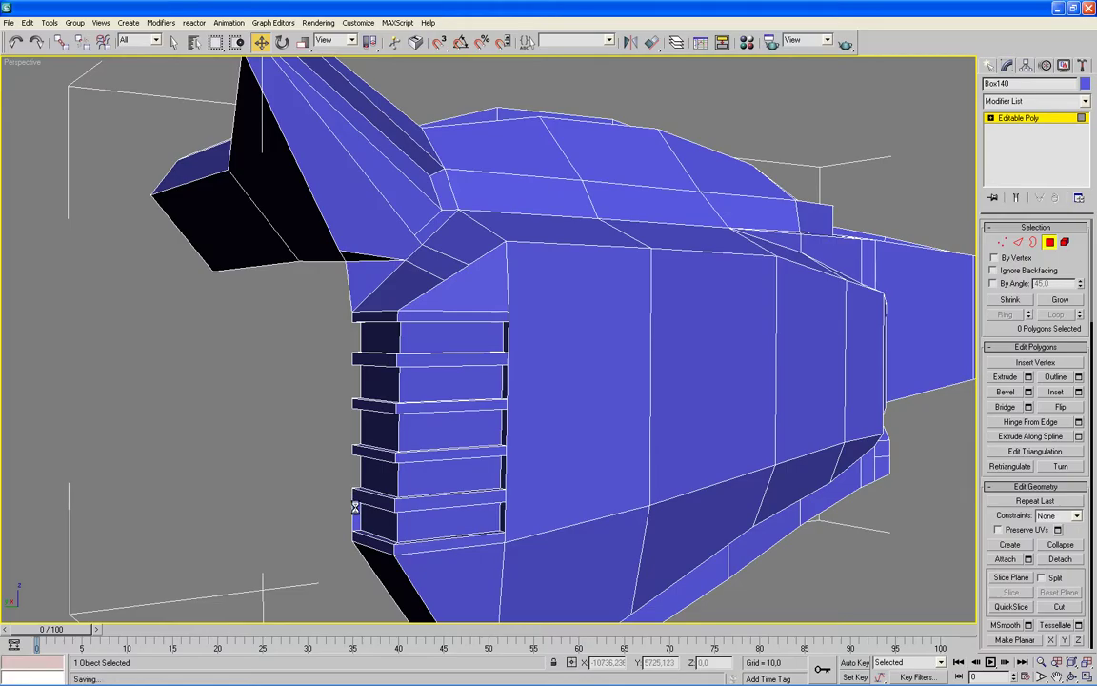
# In the Front view, shift the nine rear-flap tip vertices about -46 units along X.
pyautogui.moveTo(407, 454)
pyautogui.keyDown('alt'); pyautogui.mouseDown(button='middle')
pyautogui.moveTo(595, 450)
pyautogui.moveTo(487, 526)
pyautogui.moveTo(372, 526)
pyautogui.mouseUp(button='middle'); pyautogui.keyUp('alt')
pyautogui.hotkey('alt', 'w')
pyautogui.middleClick(708, 228)
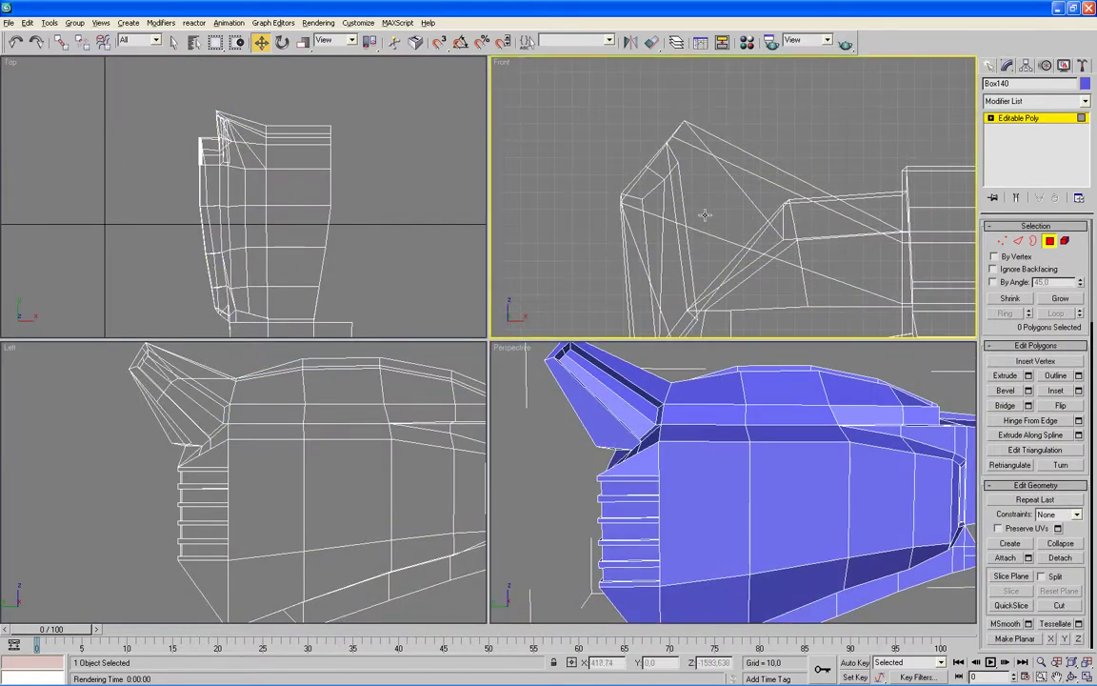
pyautogui.hotkey('alt', 'w')
pyautogui.scroll(-3, 678, 232)
pyautogui.moveTo(620, 201); pyautogui.dragTo(546, 182, button='middle')
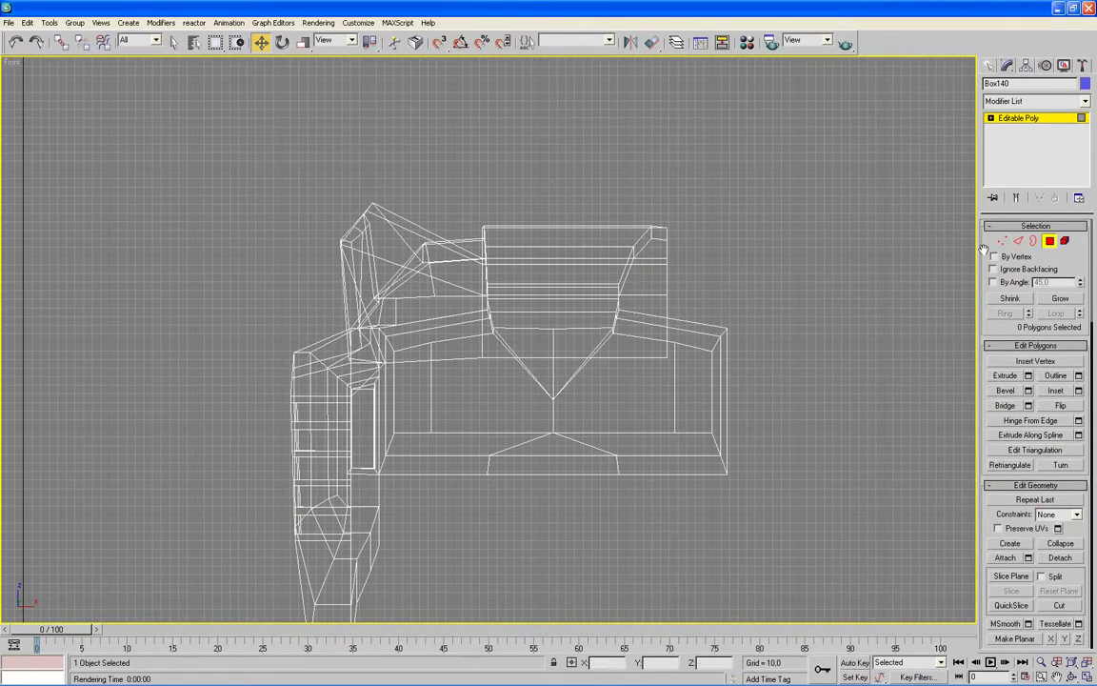
pyautogui.press('1')
pyautogui.moveTo(384, 144); pyautogui.dragTo(293, 249)
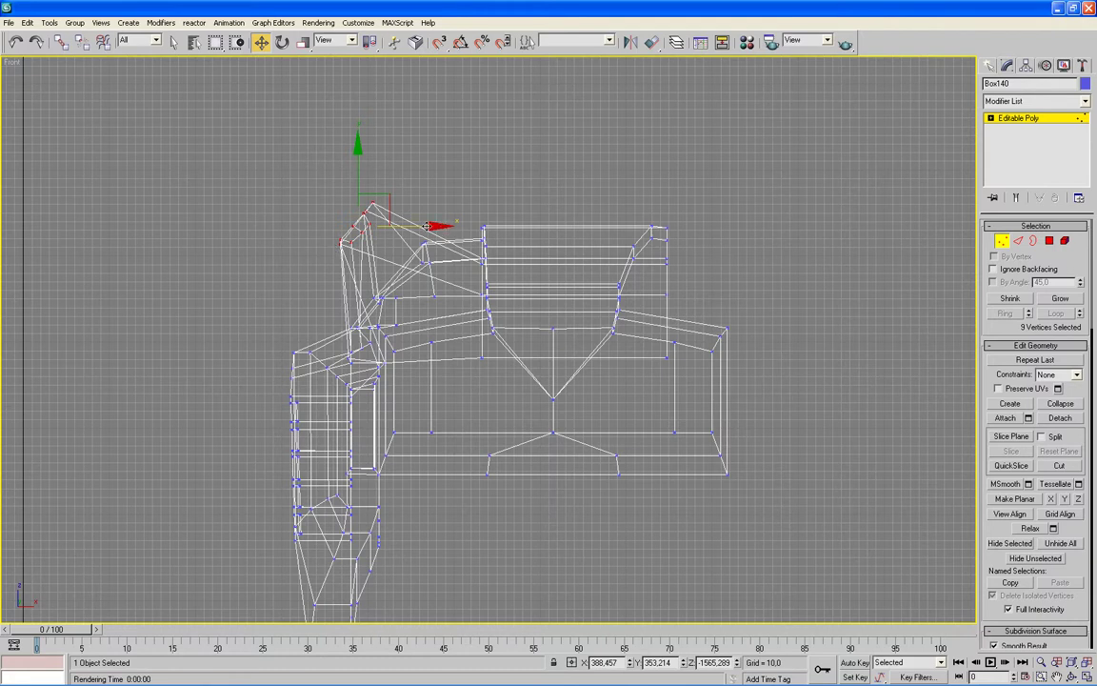
pyautogui.moveTo(427, 225); pyautogui.dragTo(386, 225)
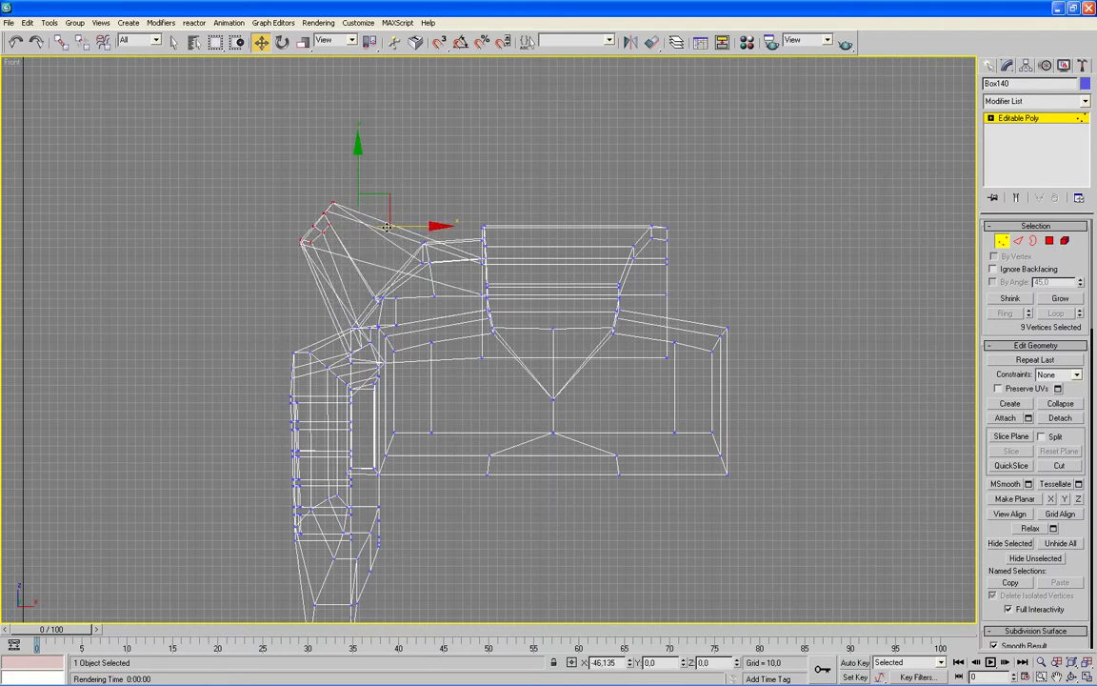
pyautogui.hotkey('alt', 'w')
pyautogui.hotkey('alt', 'w')
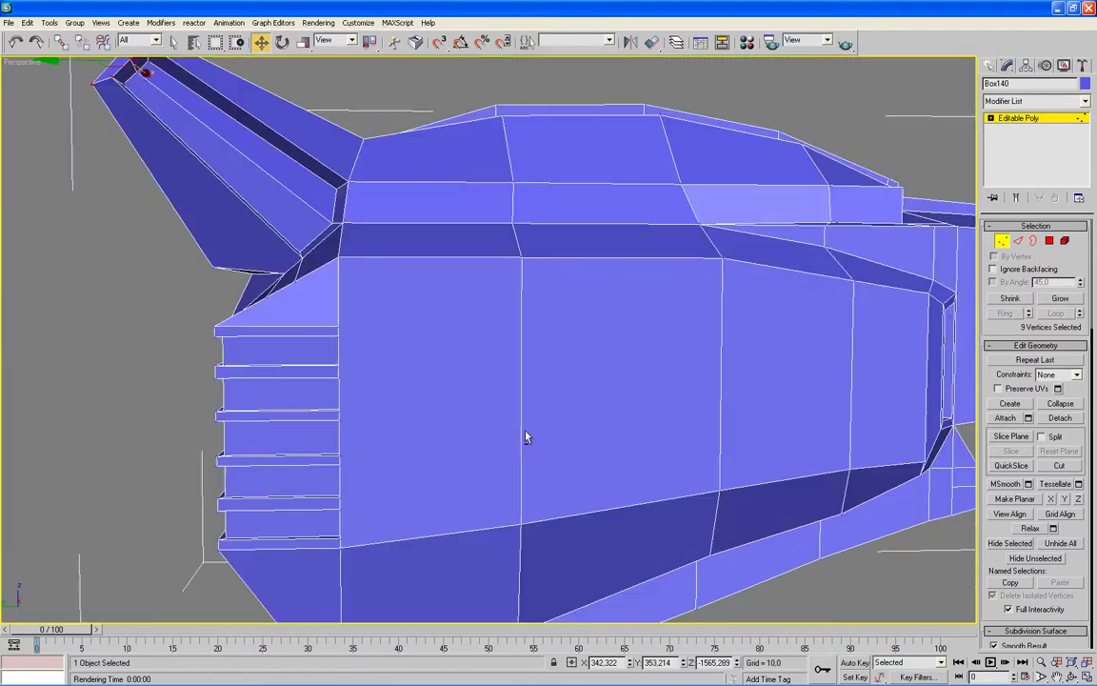
pyautogui.scroll(-5, 530, 436)
pyautogui.keyDown('alt'); pyautogui.moveTo(487, 436); pyautogui.dragTo(670, 448, button='middle'); pyautogui.keyUp('alt')
# In the Left view, stretch the lower strut's end edges right to reach the body's front end.
pyautogui.press('2')
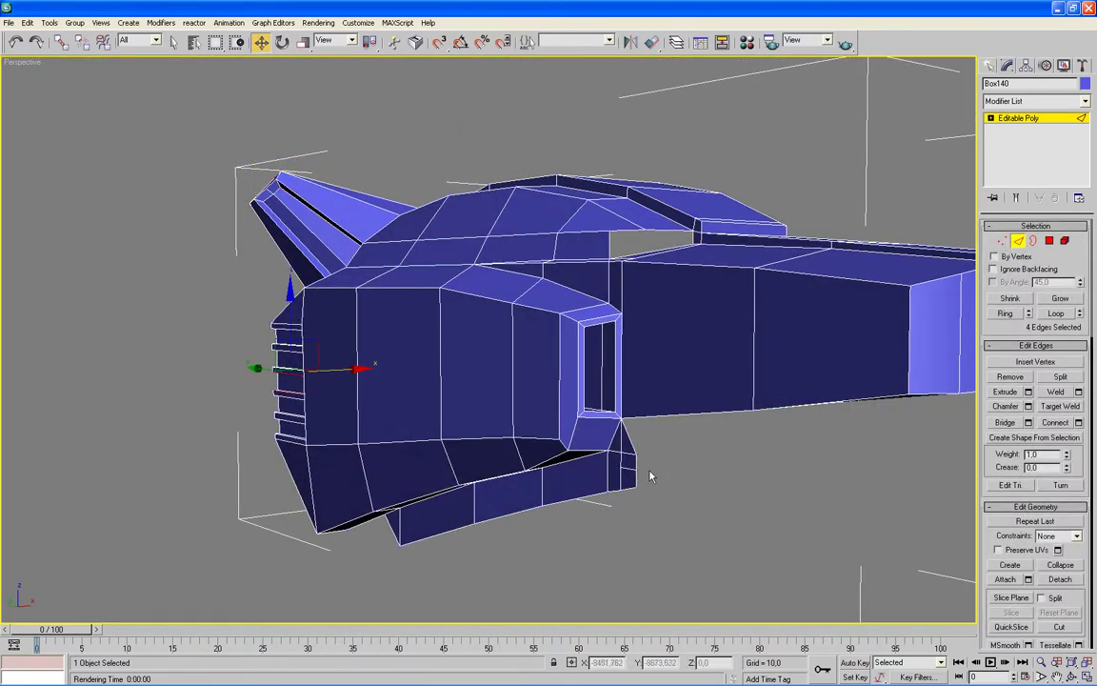
pyautogui.click(636, 460)
pyautogui.moveTo(636, 460)
pyautogui.keyDown('alt'); pyautogui.mouseDown(button='middle')
pyautogui.moveTo(516, 452)
pyautogui.moveTo(552, 460)
pyautogui.mouseUp(button='middle'); pyautogui.keyUp('alt')
pyautogui.hotkey('alt', 'w')
pyautogui.middleClick(409, 411)
pyautogui.hotkey('alt', 'w')
pyautogui.scroll(-4, 345, 382)
pyautogui.moveTo(345, 382)
pyautogui.mouseDown(button='middle')
pyautogui.moveTo(592, 412)
pyautogui.moveTo(582, 393)
pyautogui.mouseUp(button='middle')
pyautogui.moveTo(576, 385); pyautogui.dragTo(645, 384)
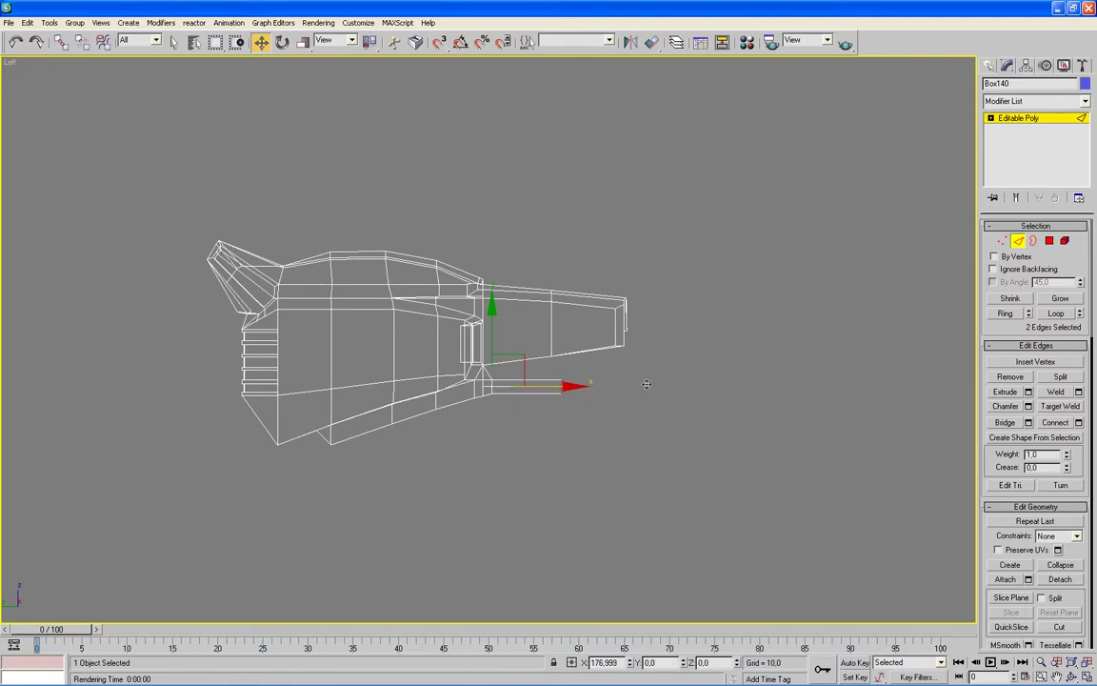
pyautogui.moveTo(646, 383); pyautogui.dragTo(705, 383)
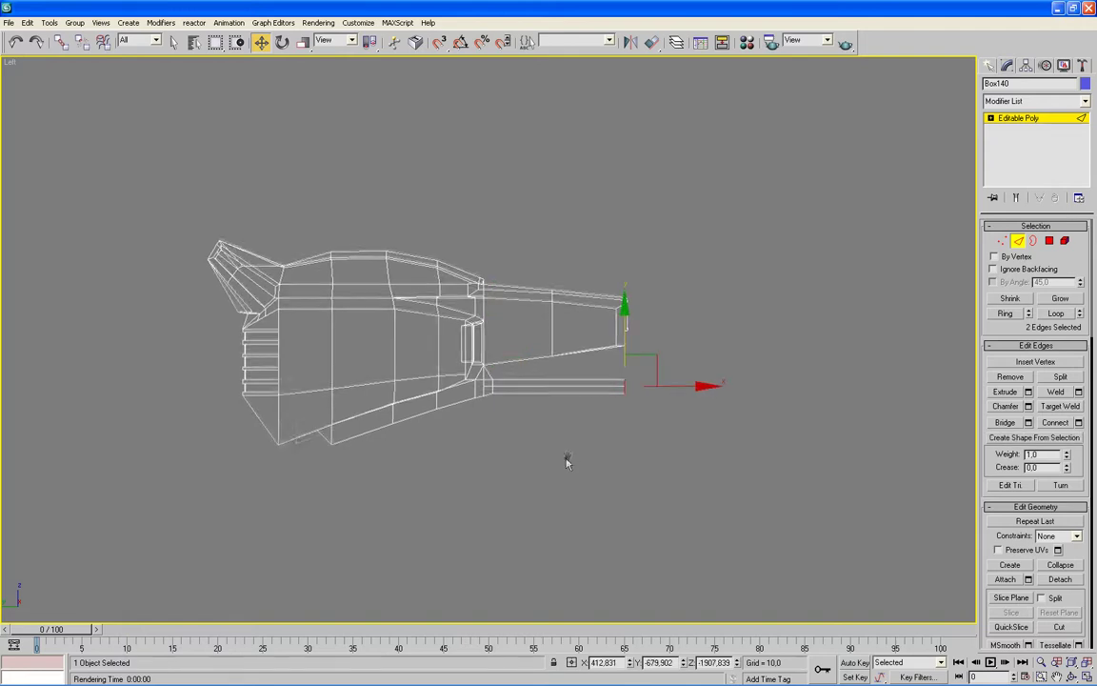
pyautogui.scroll(3, 566, 458)
pyautogui.moveTo(600, 464); pyautogui.dragTo(509, 452, button='middle')
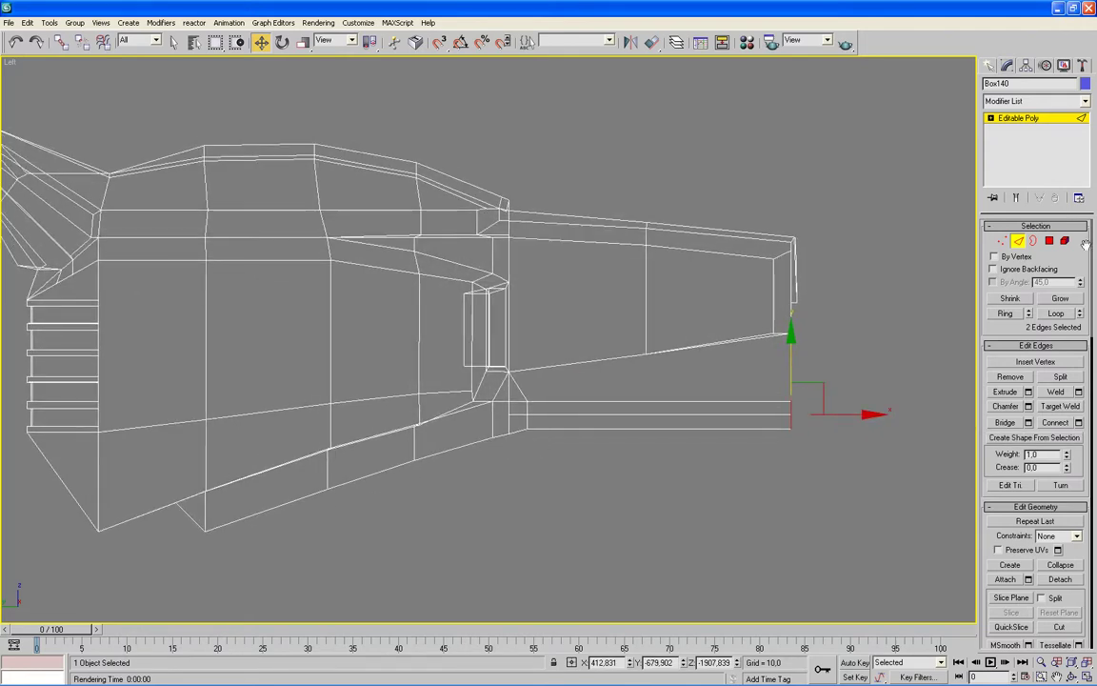
# Nudge junction vertex 81, where the strut meets the body, up about 1 unit on Y.
pyautogui.click(1002, 241)
pyautogui.click(507, 436)
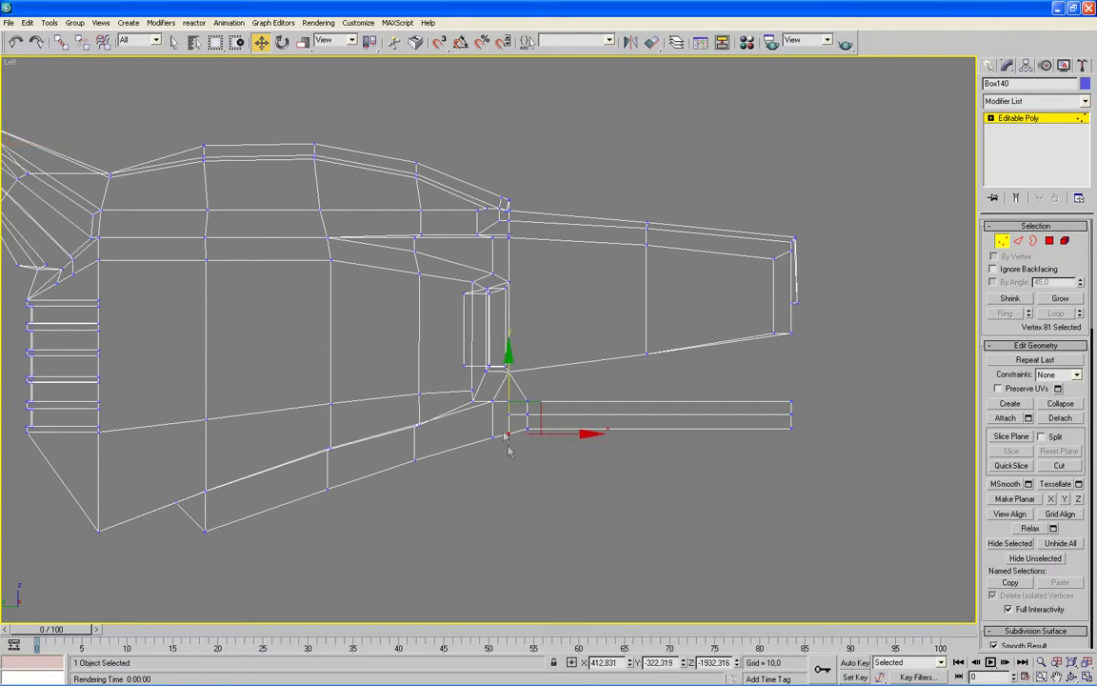
pyautogui.scroll(2, 514, 457)
pyautogui.moveTo(528, 445); pyautogui.dragTo(528, 442)
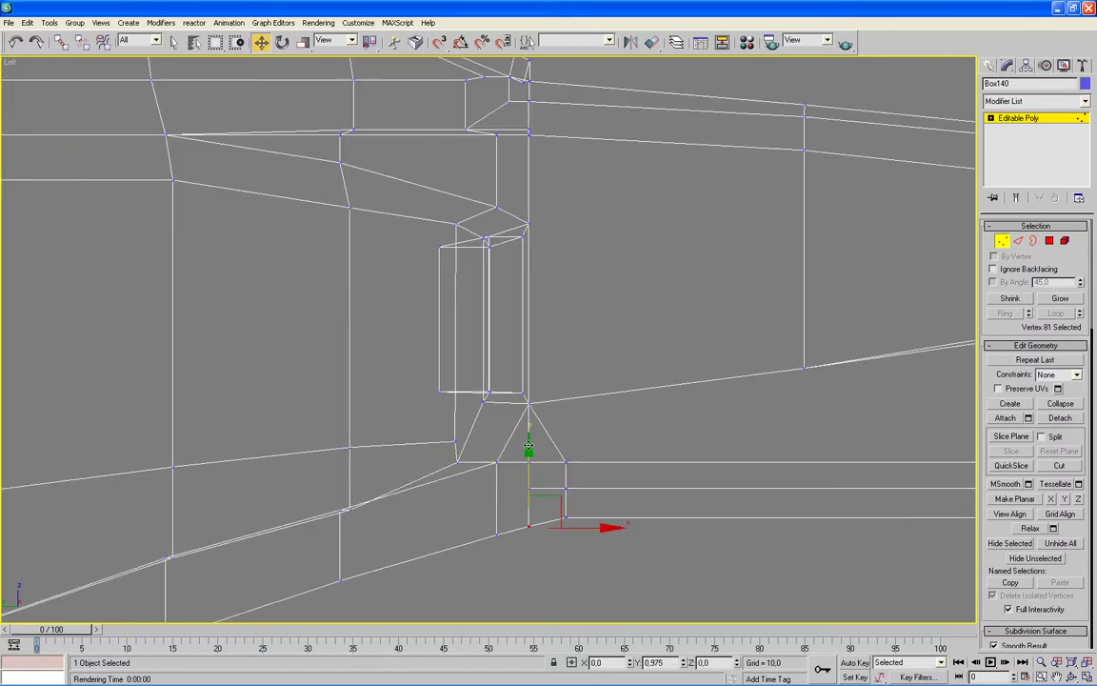
pyautogui.scroll(-3, 643, 397)
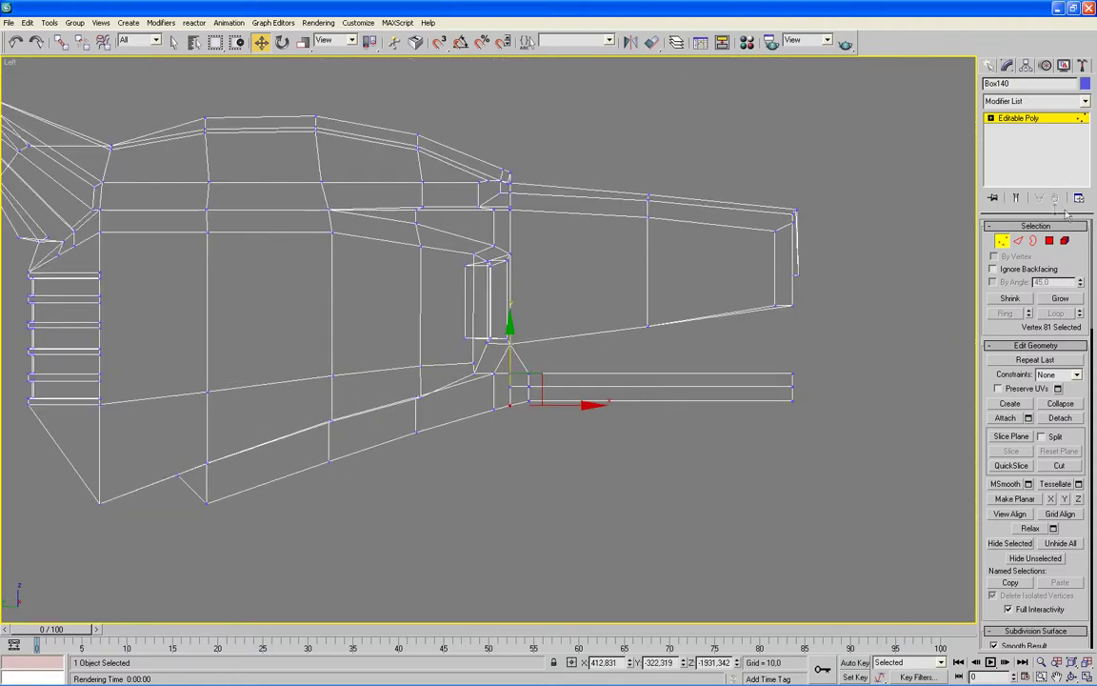
pyautogui.hotkey('alt', 'w')
pyautogui.rightClick(874, 357)
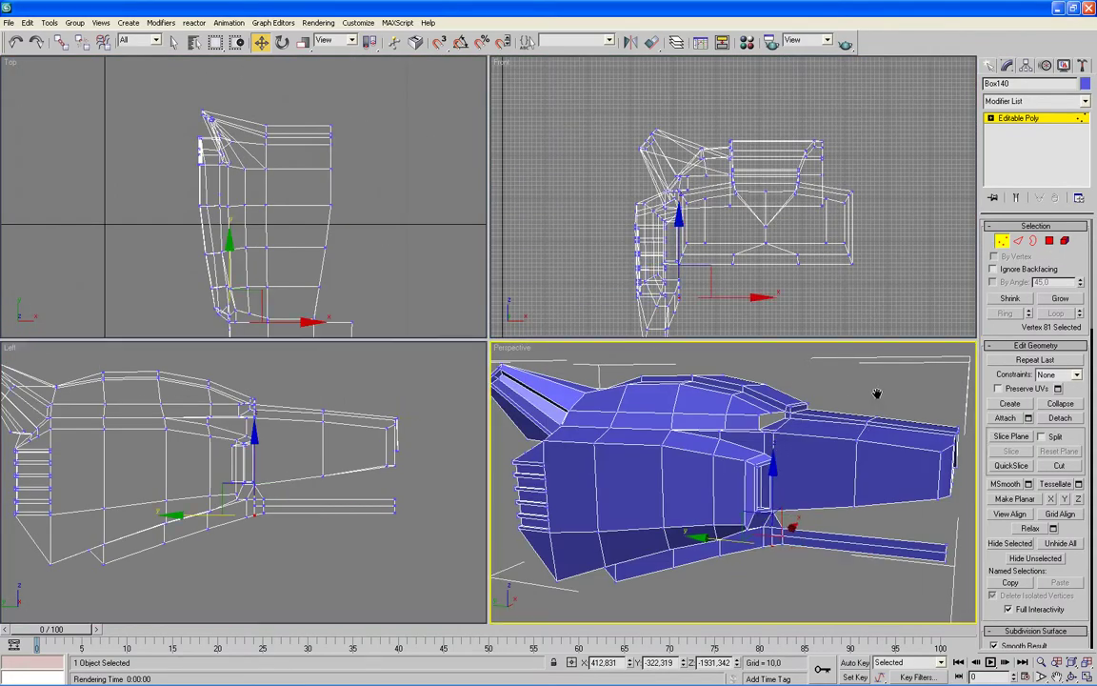
# Delete the front section's bottom face, Polygon 18, leaving an opening.
pyautogui.hotkey('alt', 'w')
pyautogui.moveTo(769, 363)
pyautogui.keyDown('alt'); pyautogui.mouseDown(button='middle')
pyautogui.moveTo(819, 404)
pyautogui.moveTo(804, 401)
pyautogui.mouseUp(button='middle'); pyautogui.keyUp('alt')
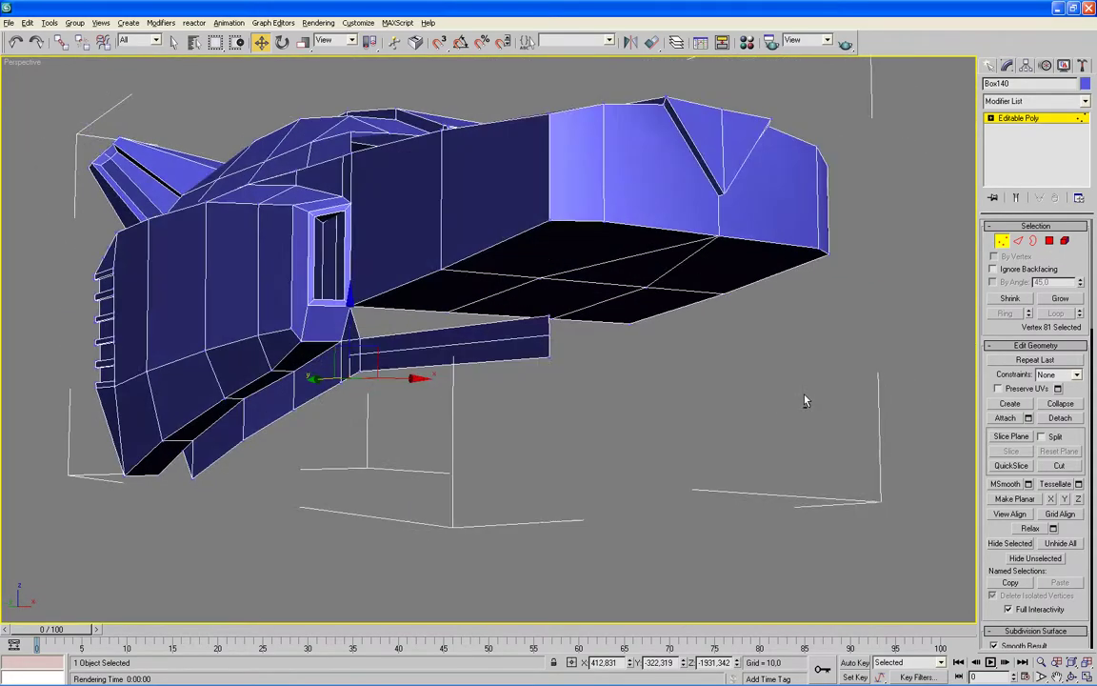
pyautogui.click(1049, 241)
pyautogui.click(670, 271)
pyautogui.keyDown('alt'); pyautogui.click(670, 271); pyautogui.keyUp('alt')
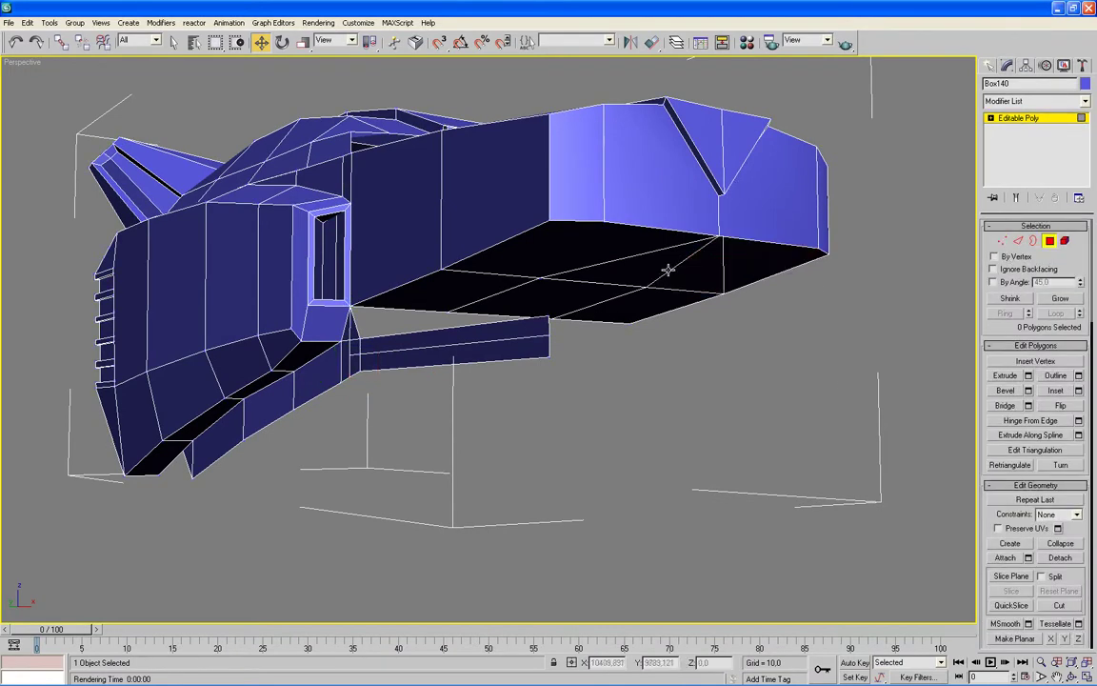
pyautogui.moveTo(671, 271); pyautogui.dragTo(542, 298)
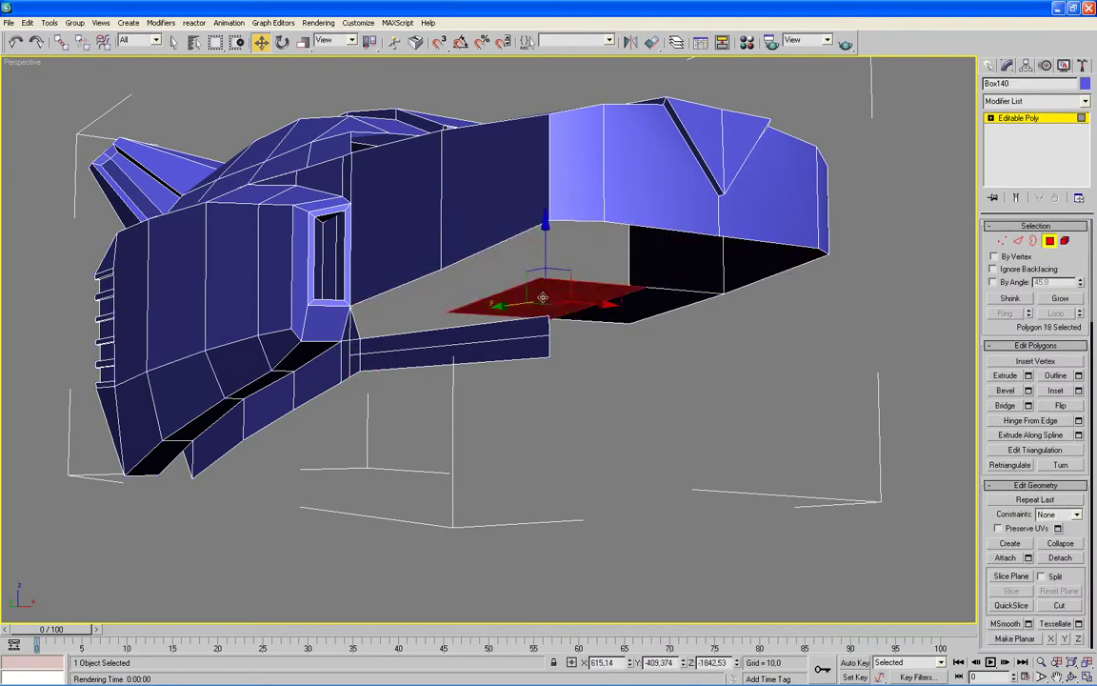
pyautogui.press('Delete')
# Select the six bottom edges running along the lower strut and body.
pyautogui.press('2')
pyautogui.moveTo(529, 319); pyautogui.dragTo(572, 360)
pyautogui.click(515, 359)
pyautogui.scroll(5, 409, 429)
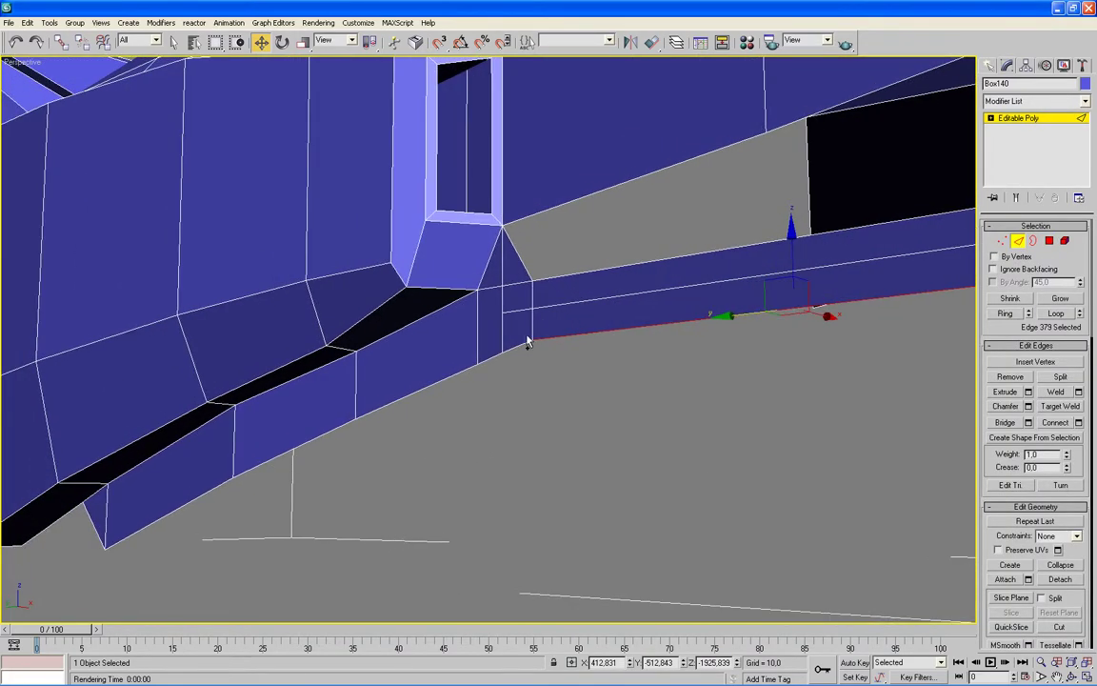
pyautogui.keyDown('ctrl'); pyautogui.click(518, 343); pyautogui.keyUp('ctrl')
pyautogui.keyDown('ctrl'); pyautogui.click(484, 360); pyautogui.keyUp('ctrl')
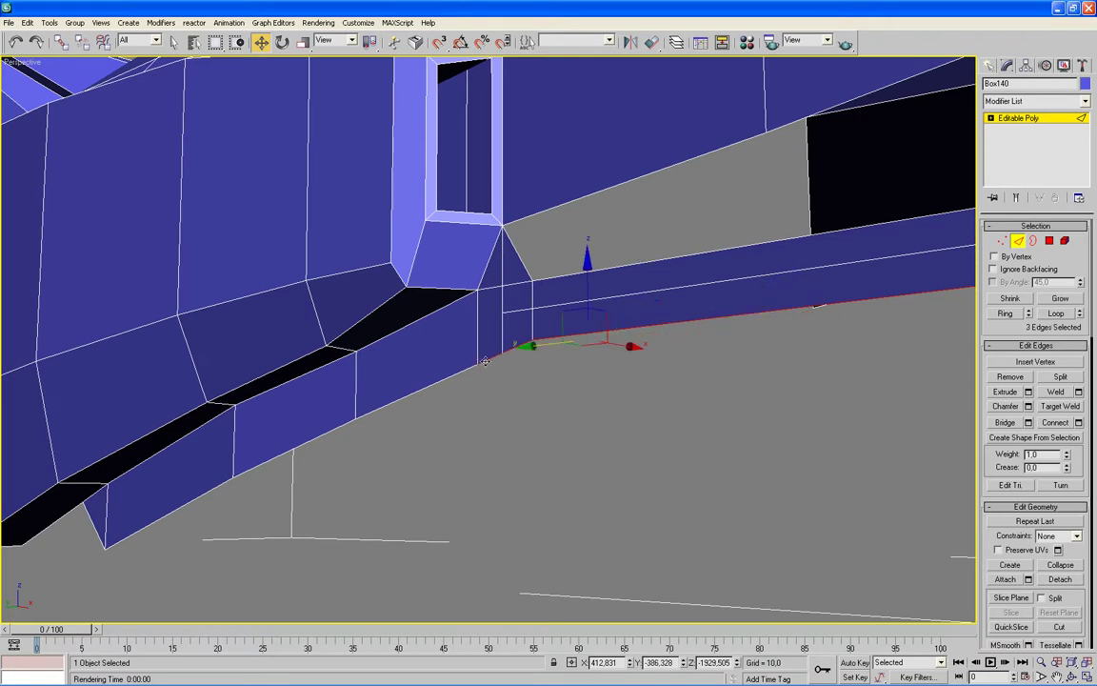
pyautogui.keyDown('ctrl'); pyautogui.click(440, 380); pyautogui.keyUp('ctrl')
pyautogui.keyDown('ctrl'); pyautogui.click(327, 432); pyautogui.keyUp('ctrl')
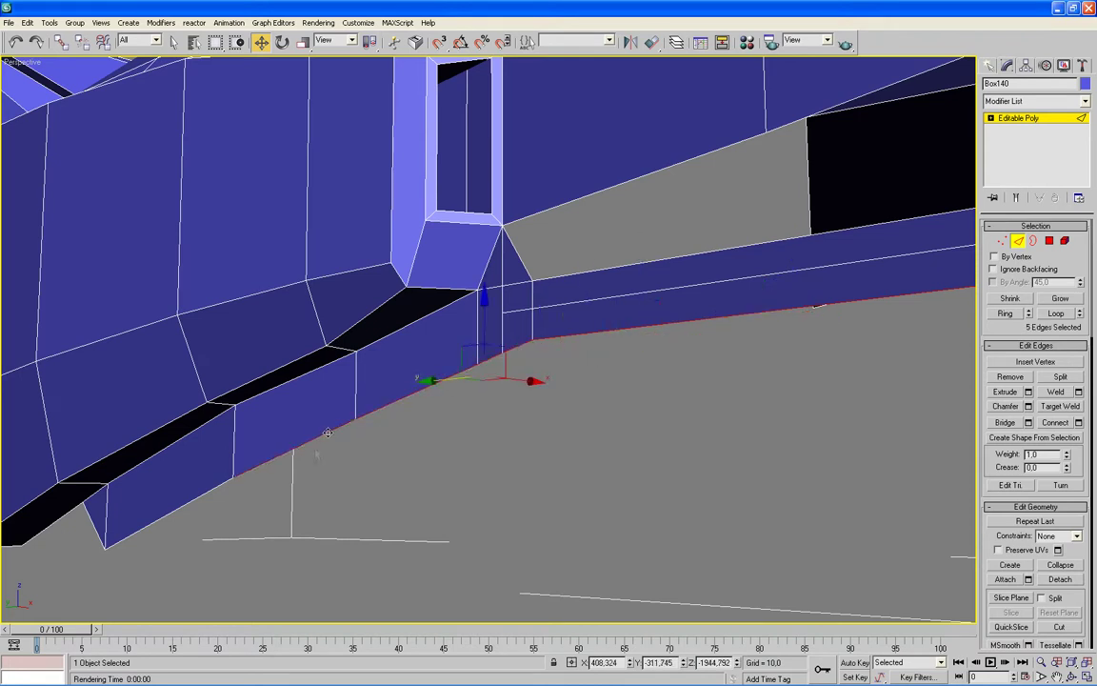
pyautogui.keyDown('ctrl'); pyautogui.click(172, 502); pyautogui.keyUp('ctrl')
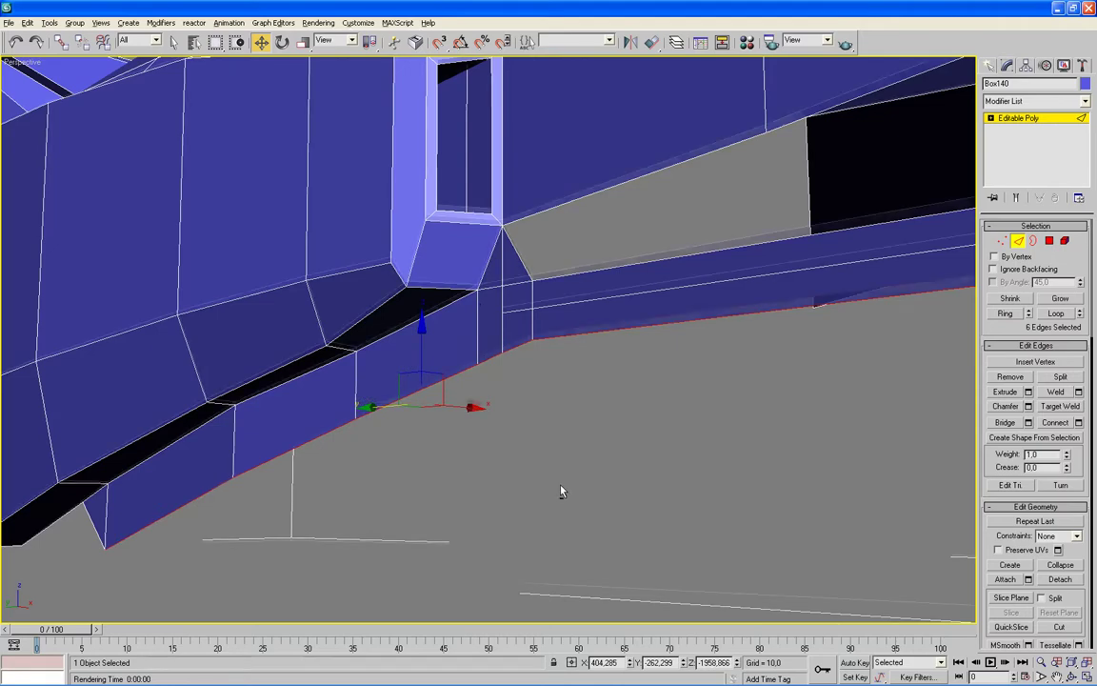
# Extrude a flat panel from those edges and move it about 390 units along X.
pyautogui.keyDown('alt'); pyautogui.moveTo(558, 490); pyautogui.dragTo(533, 492, button='middle'); pyautogui.keyUp('alt')
pyautogui.scroll(-3, 531, 491)
pyautogui.keyDown('shift'); pyautogui.moveTo(376, 350); pyautogui.dragTo(638, 391); pyautogui.keyUp('shift')
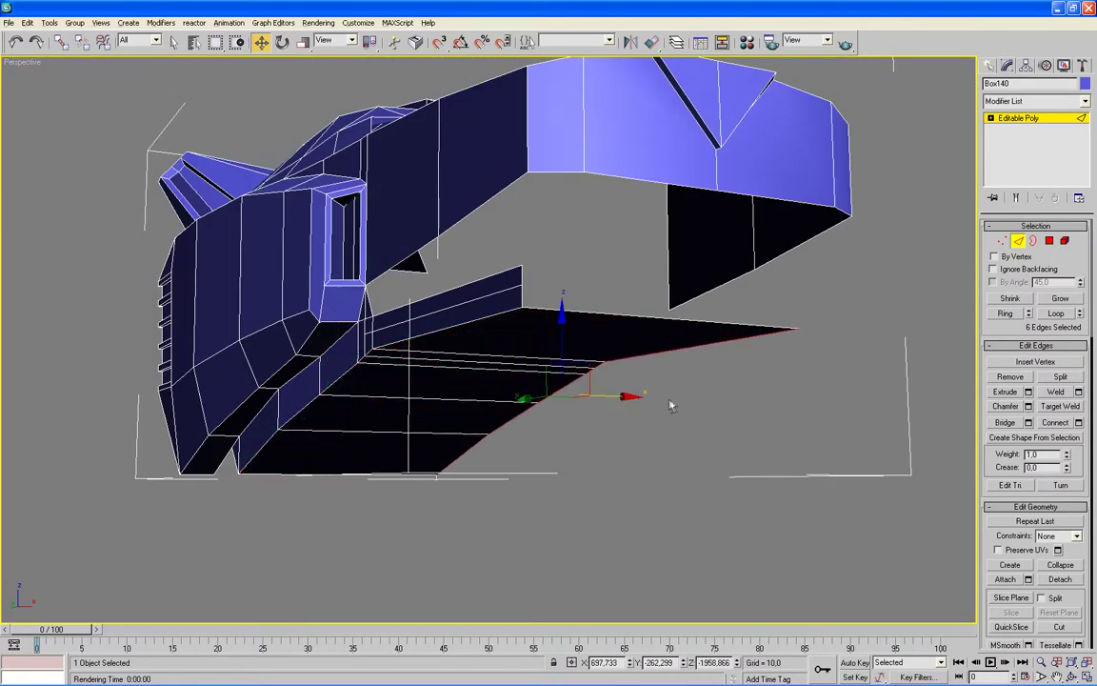
pyautogui.hotkey('alt', 'w')
pyautogui.scroll(2, 893, 274)
pyautogui.scroll(-3, 840, 286)
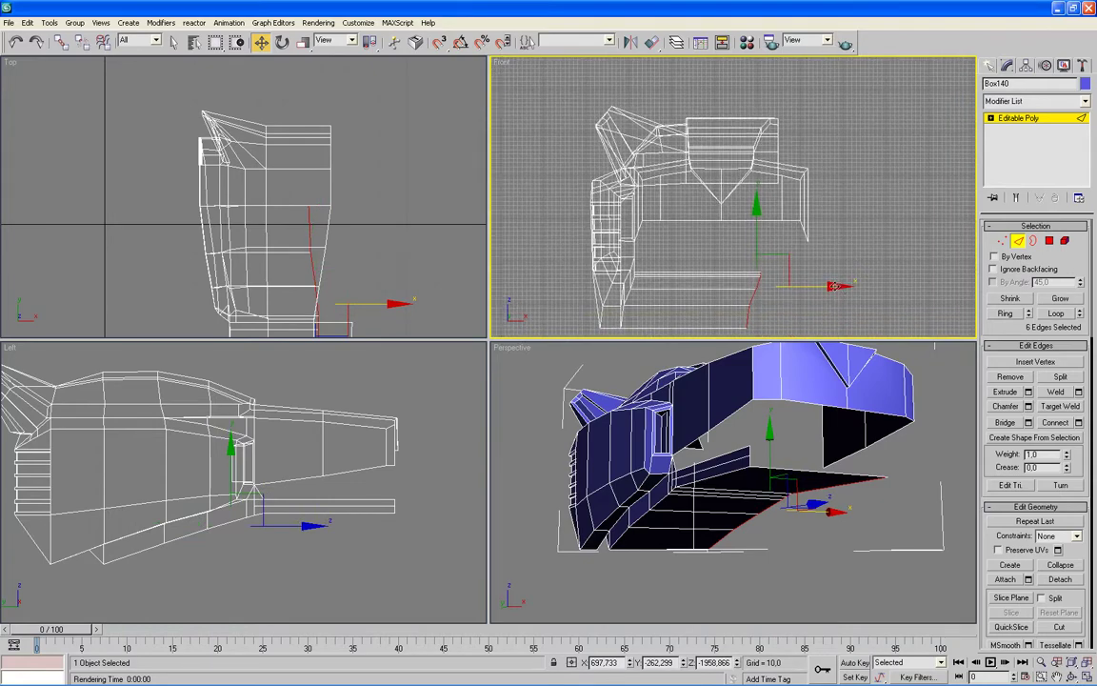
pyautogui.moveTo(835, 286); pyautogui.dragTo(880, 286)
pyautogui.moveTo(890, 447)
pyautogui.keyDown('alt'); pyautogui.mouseDown(button='middle')
pyautogui.moveTo(912, 440)
pyautogui.moveTo(852, 424)
pyautogui.moveTo(921, 436)
pyautogui.mouseUp(button='middle'); pyautogui.keyUp('alt')
pyautogui.hotkey('alt', 'w')
pyautogui.hotkey('alt', 'w')
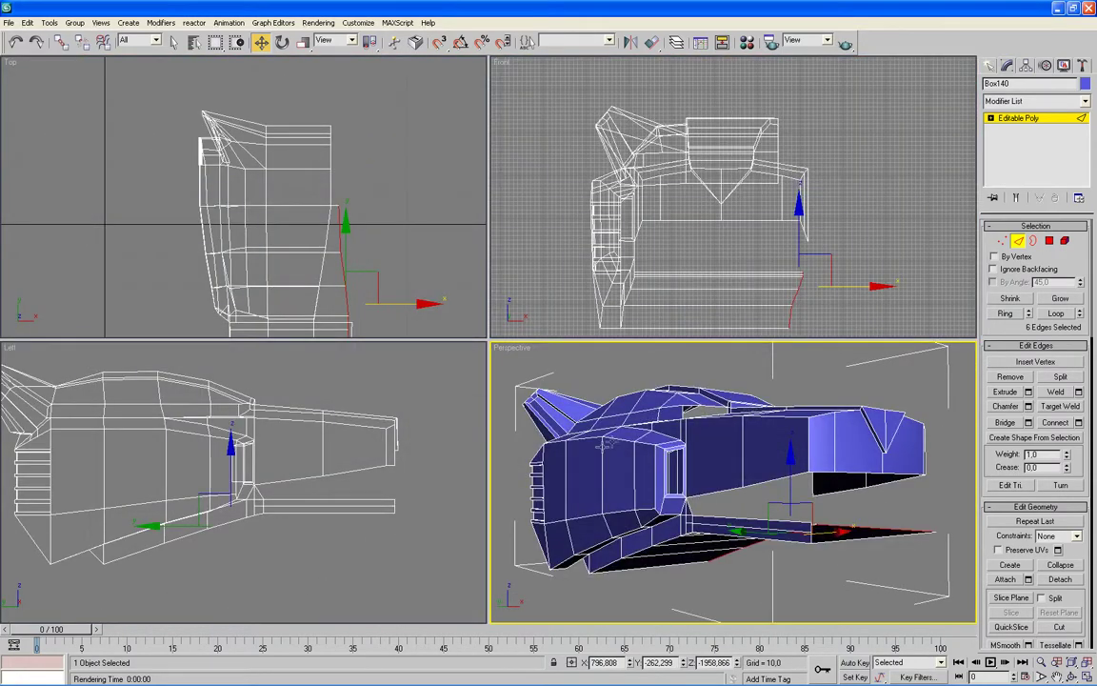
pyautogui.rightClick(419, 406)
pyautogui.hotkey('alt', 'w')
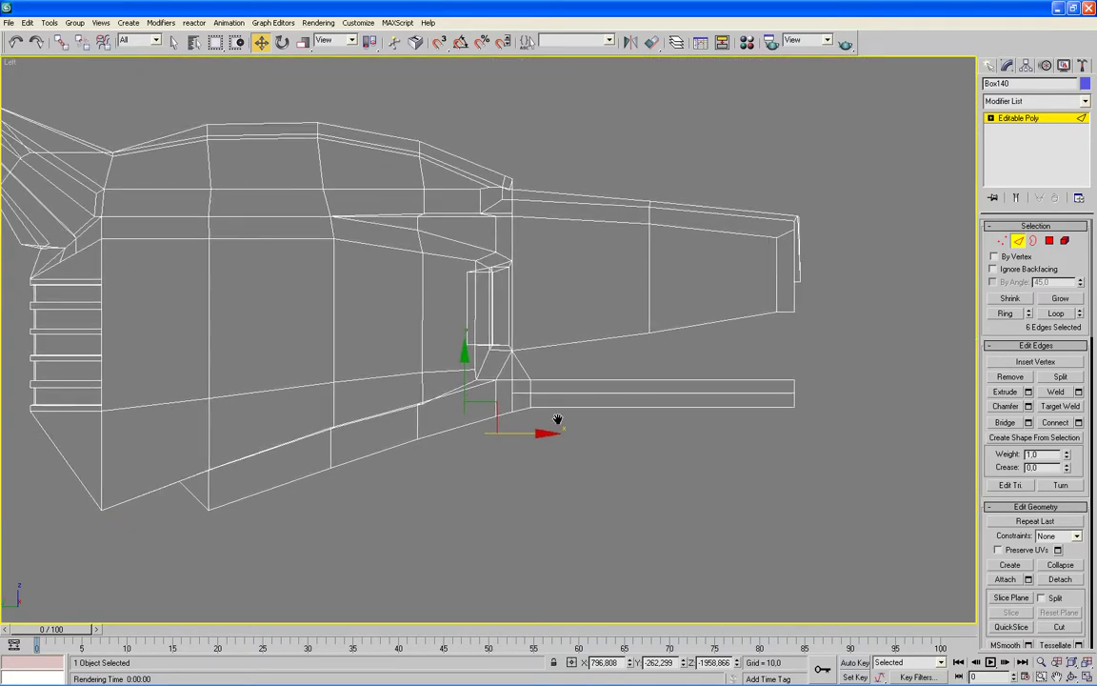
# Raise the upper section's end vertex and shift its end vertices slightly right.
pyautogui.click(1001, 241)
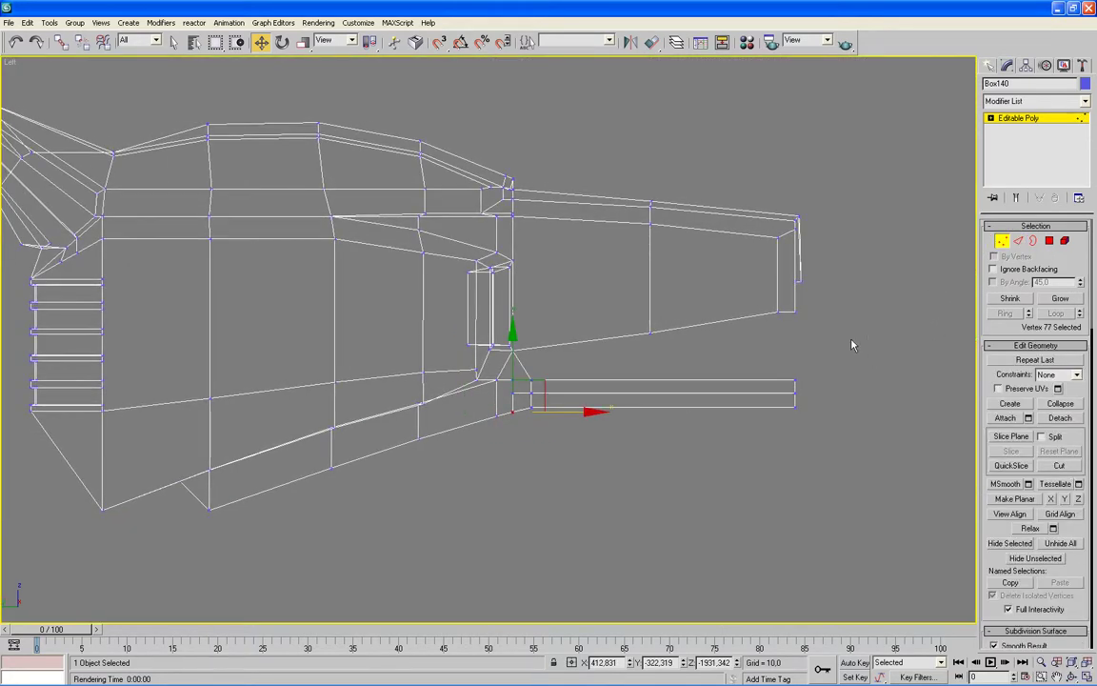
pyautogui.moveTo(800, 374); pyautogui.dragTo(781, 387)
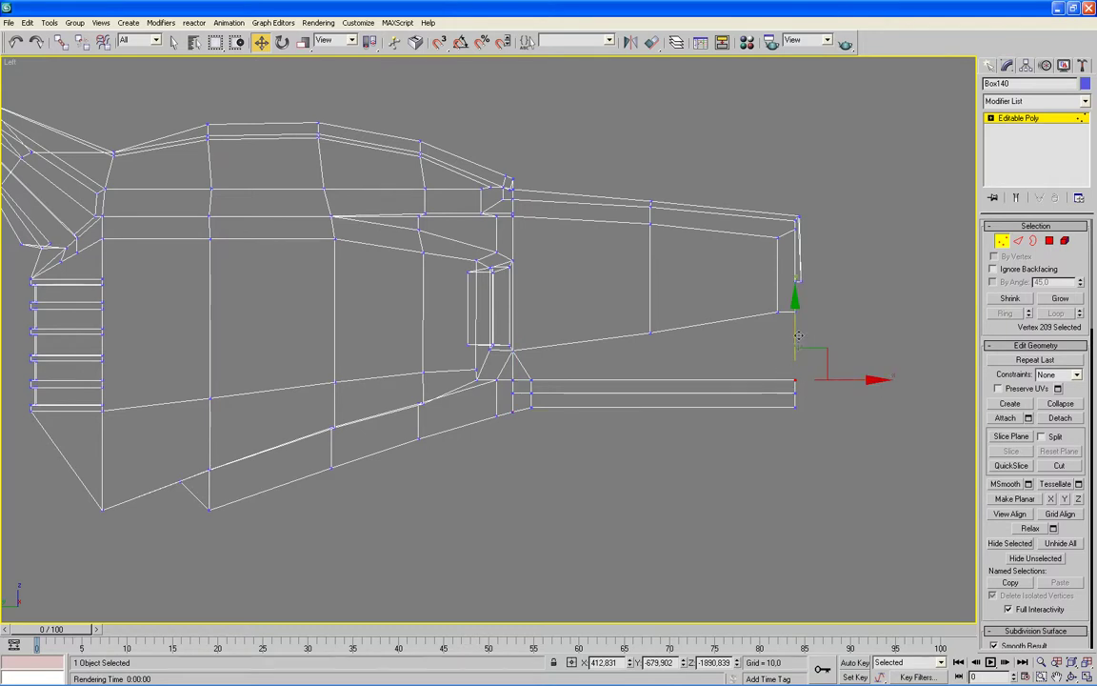
pyautogui.moveTo(798, 308); pyautogui.dragTo(794, 294)
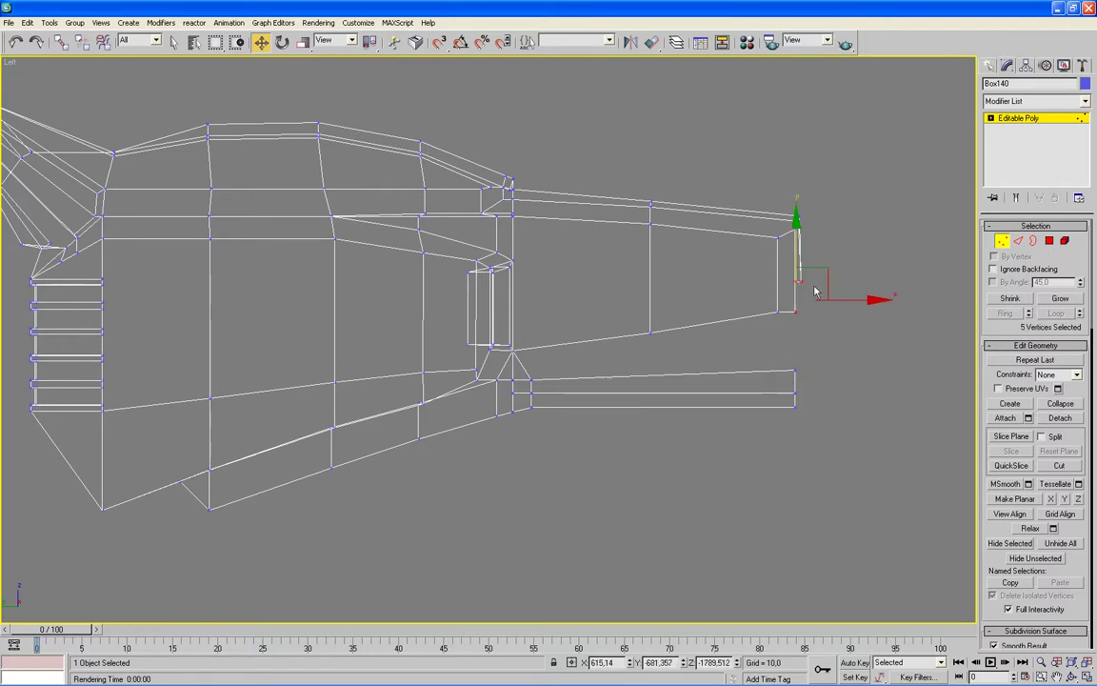
pyautogui.moveTo(874, 300); pyautogui.dragTo(880, 299)
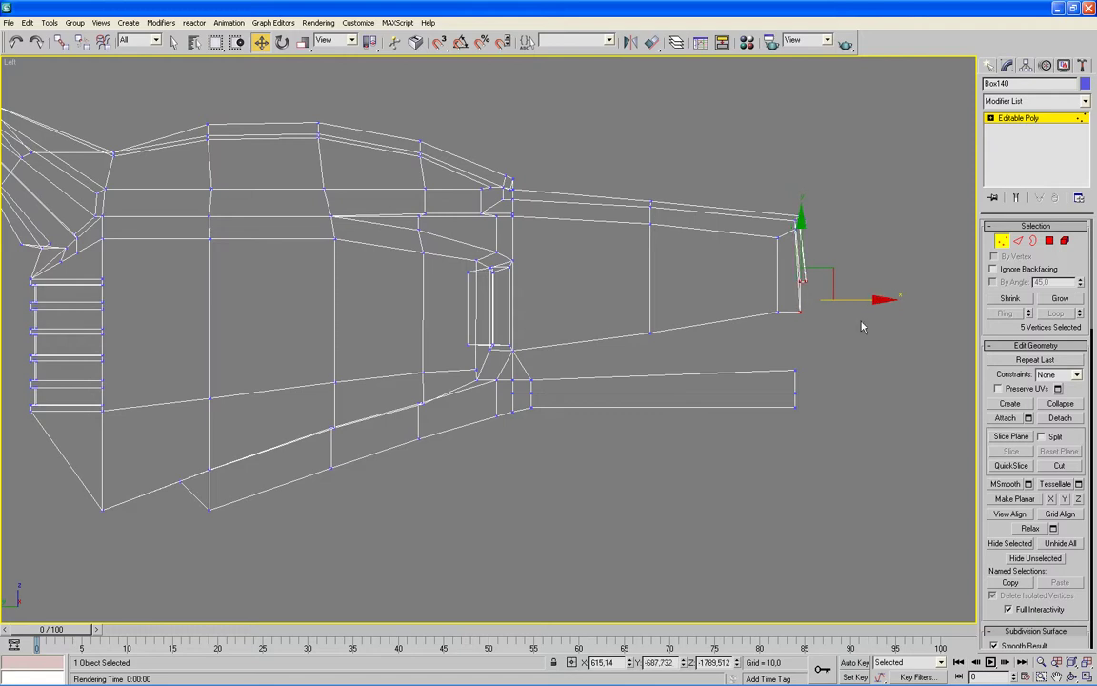
pyautogui.moveTo(818, 254); pyautogui.dragTo(790, 321)
pyautogui.scroll(2, 688, 368)
pyautogui.scroll(2, 721, 368)
pyautogui.scroll(2, 690, 373)
pyautogui.moveTo(721, 370); pyautogui.dragTo(728, 370)
# Move the lower strut's four end vertices about 10.5 units along X to line up with the flap.
pyautogui.hotkey('alt', 'w')
pyautogui.moveTo(716, 446)
pyautogui.keyDown('alt'); pyautogui.mouseDown(button='middle')
pyautogui.moveTo(786, 377)
pyautogui.moveTo(732, 463)
pyautogui.moveTo(640, 437)
pyautogui.moveTo(715, 399)
pyautogui.moveTo(725, 407)
pyautogui.mouseUp(button='middle'); pyautogui.keyUp('alt')
pyautogui.hotkey('alt', 'w')
pyautogui.hotkey('alt', 'w')
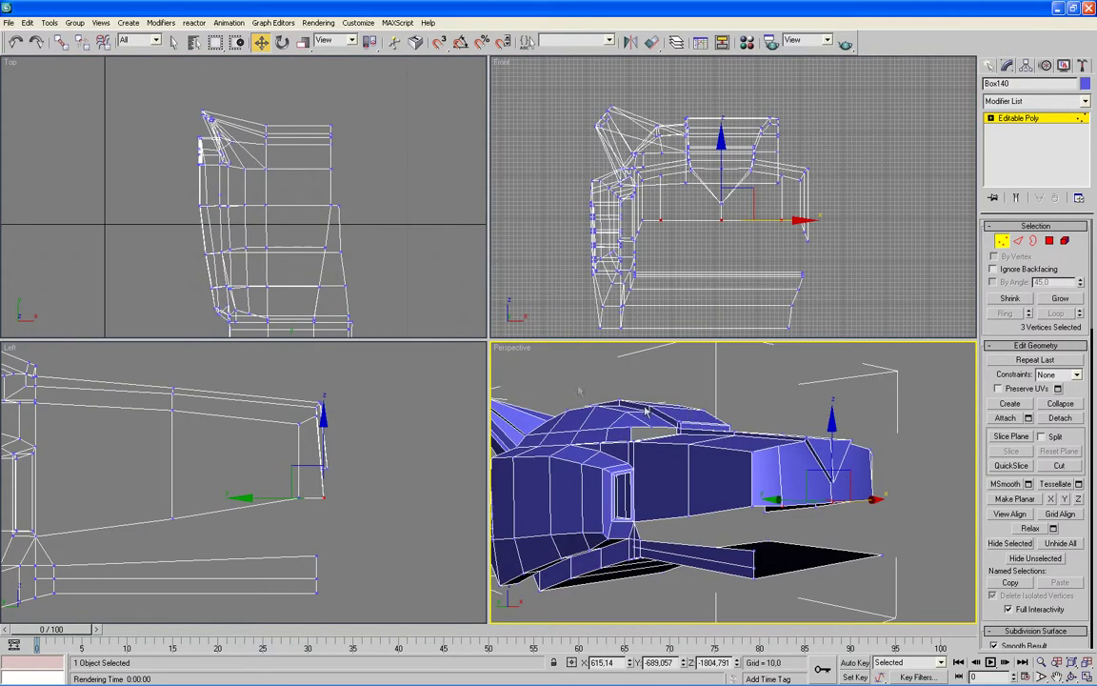
pyautogui.middleClick(439, 415)
pyautogui.hotkey('alt', 'w')
pyautogui.scroll(-2, 480, 382)
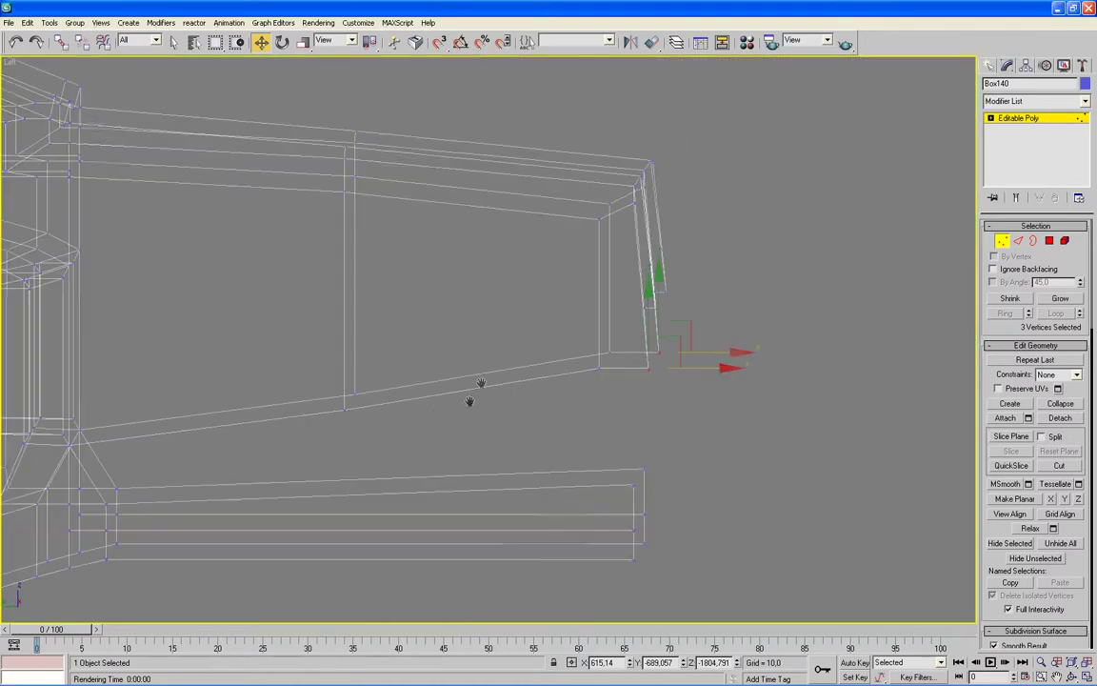
pyautogui.scroll(-2, 500, 366)
pyautogui.moveTo(624, 407); pyautogui.dragTo(661, 391, button='middle')
pyautogui.scroll(-2, 657, 376)
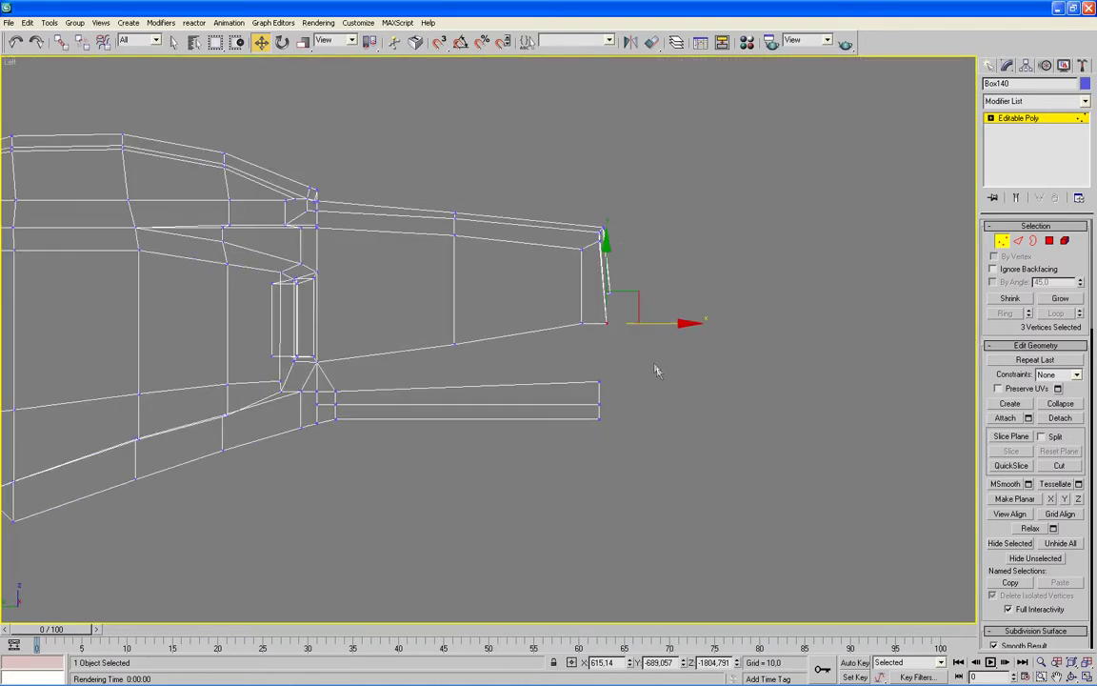
pyautogui.keyDown('ctrl'); pyautogui.moveTo(581, 449); pyautogui.dragTo(580, 449); pyautogui.keyUp('ctrl')
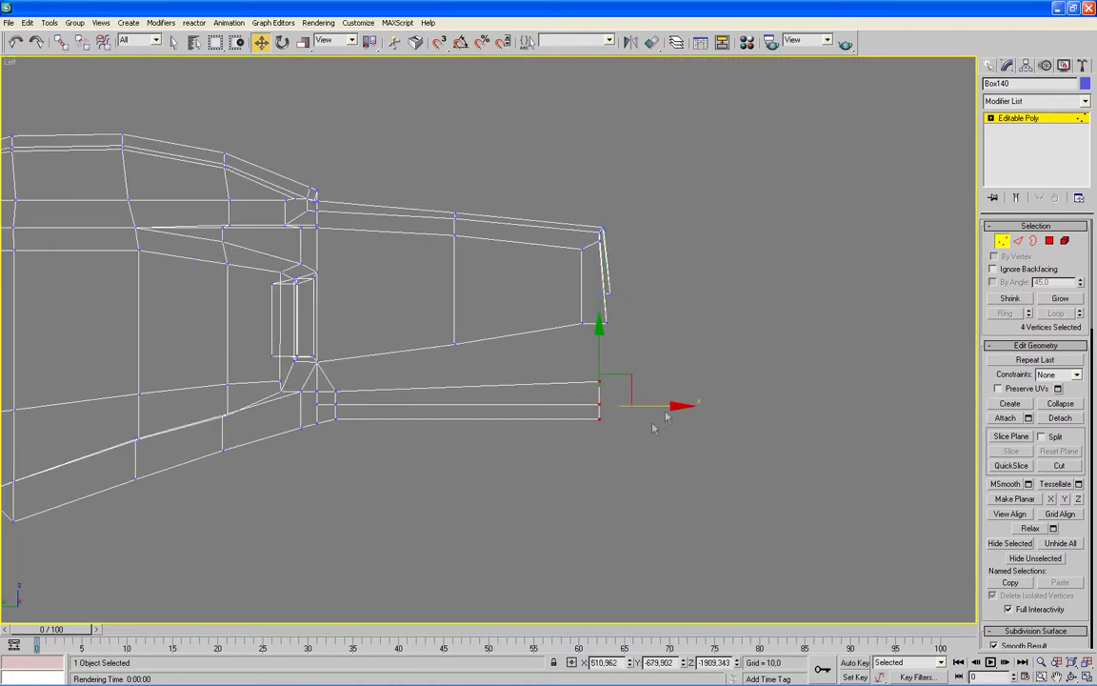
pyautogui.moveTo(675, 408); pyautogui.dragTo(688, 406)
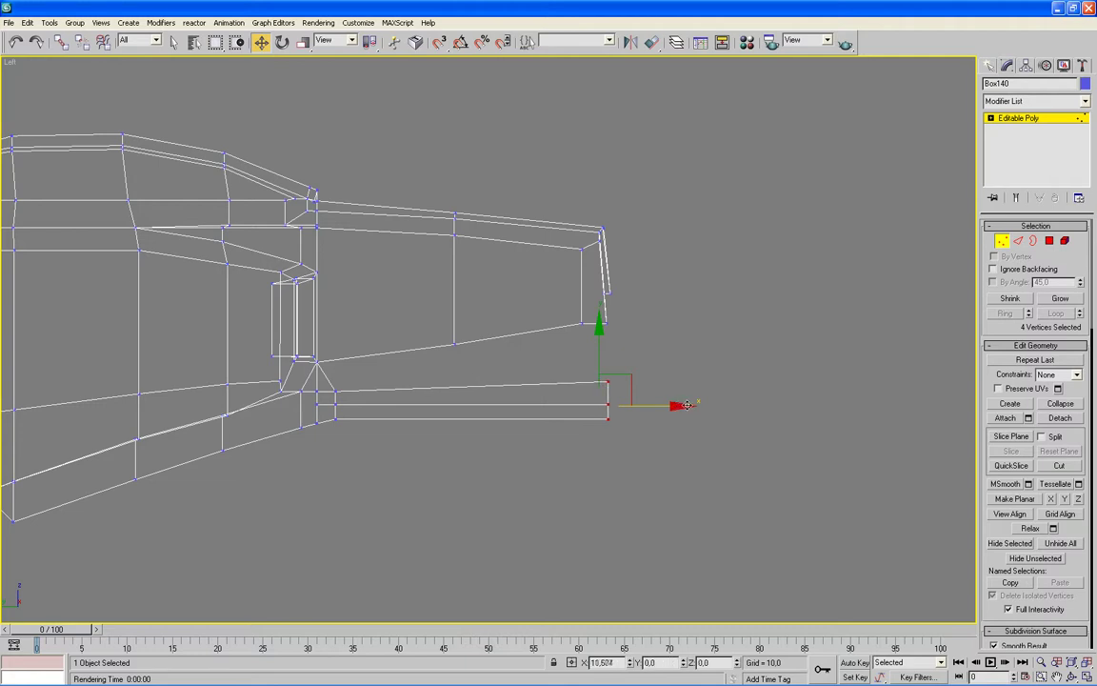
pyautogui.click(725, 454)
pyautogui.scroll(1, 619, 440)
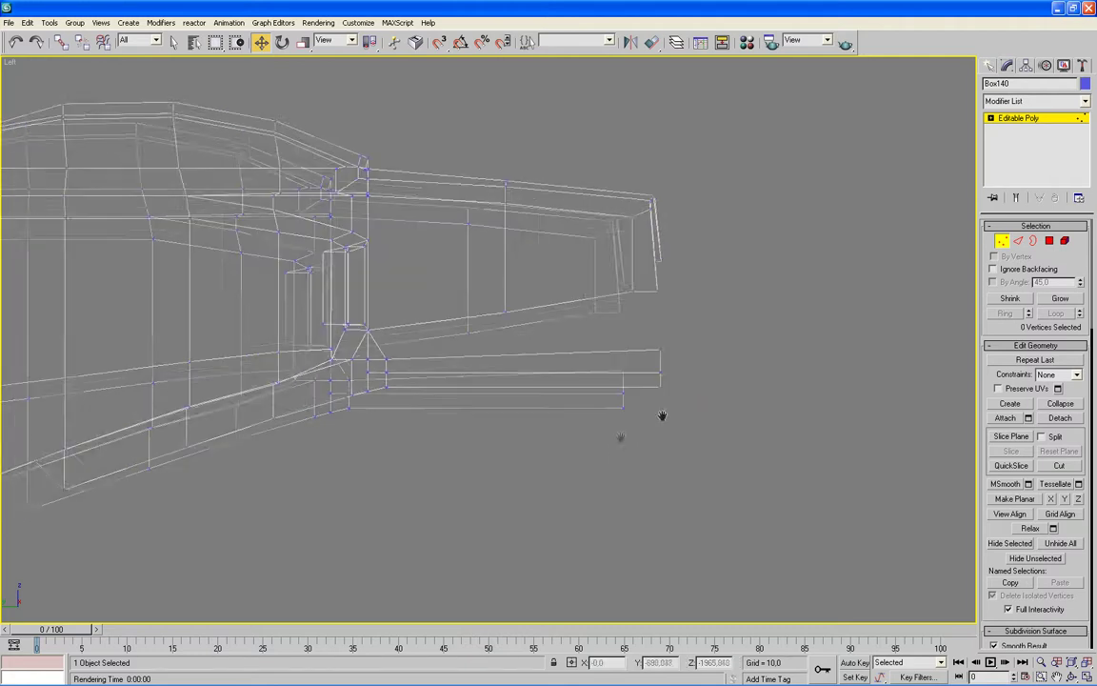
pyautogui.scroll(3, 667, 429)
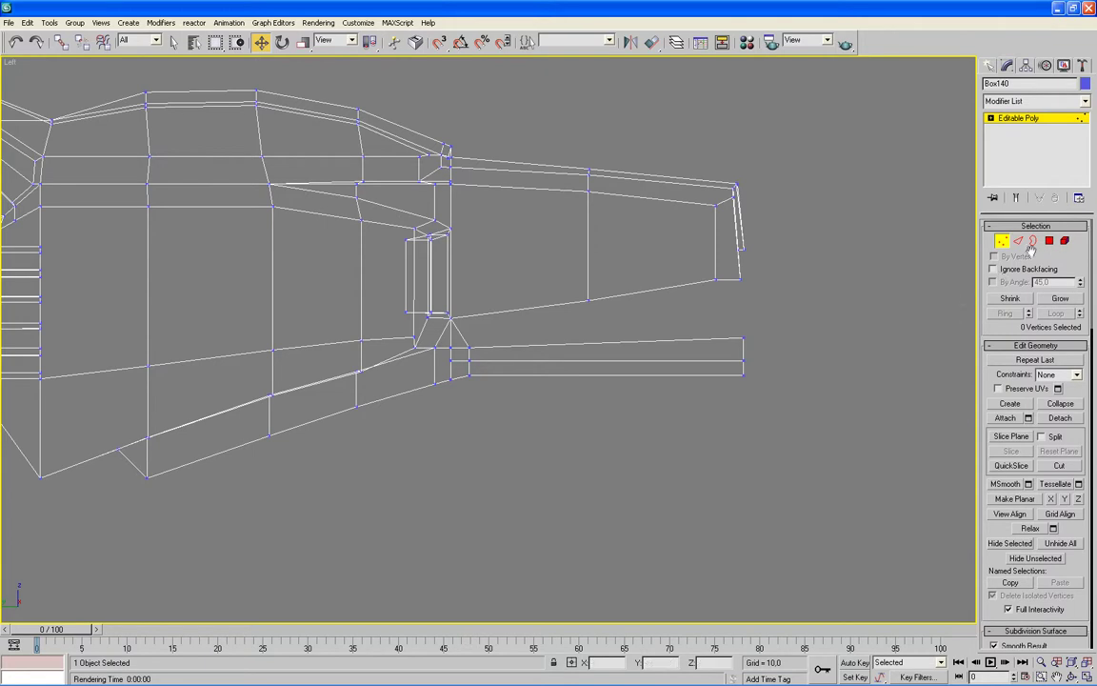
# Connect the strut's horizontal edges with 1 segment, pinch 0, sliding the cut near the strut's end.
pyautogui.press('2')
pyautogui.moveTo(707, 316)
pyautogui.mouseDown()
pyautogui.moveTo(659, 405)
pyautogui.moveTo(670, 406)
pyautogui.mouseUp()
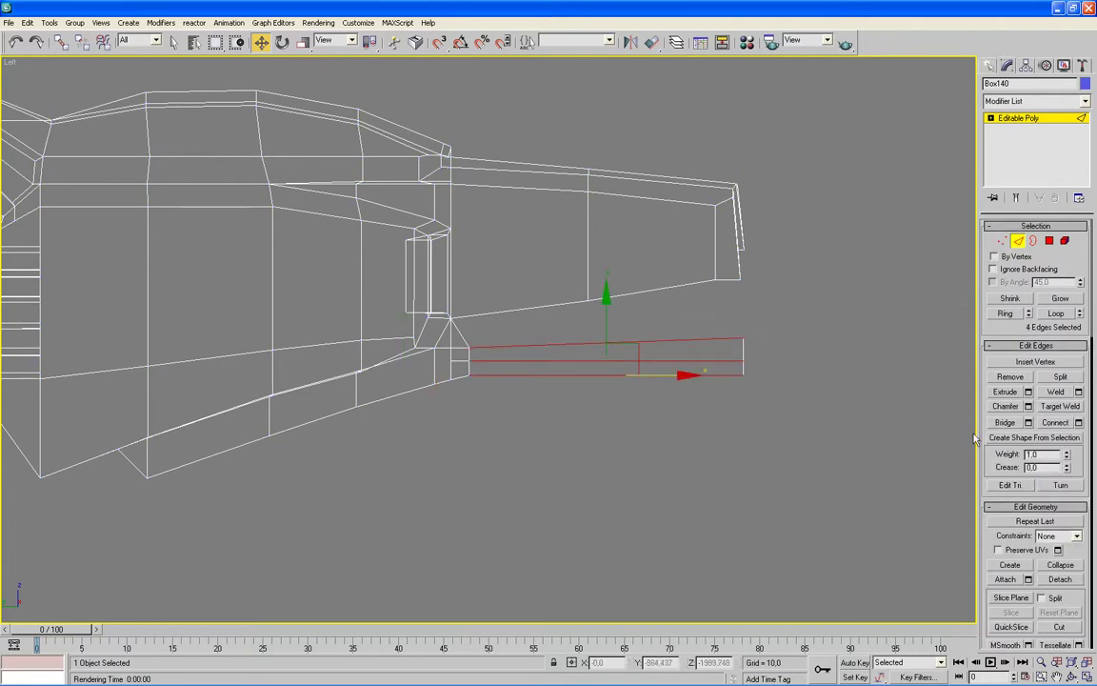
pyautogui.click(1079, 422)
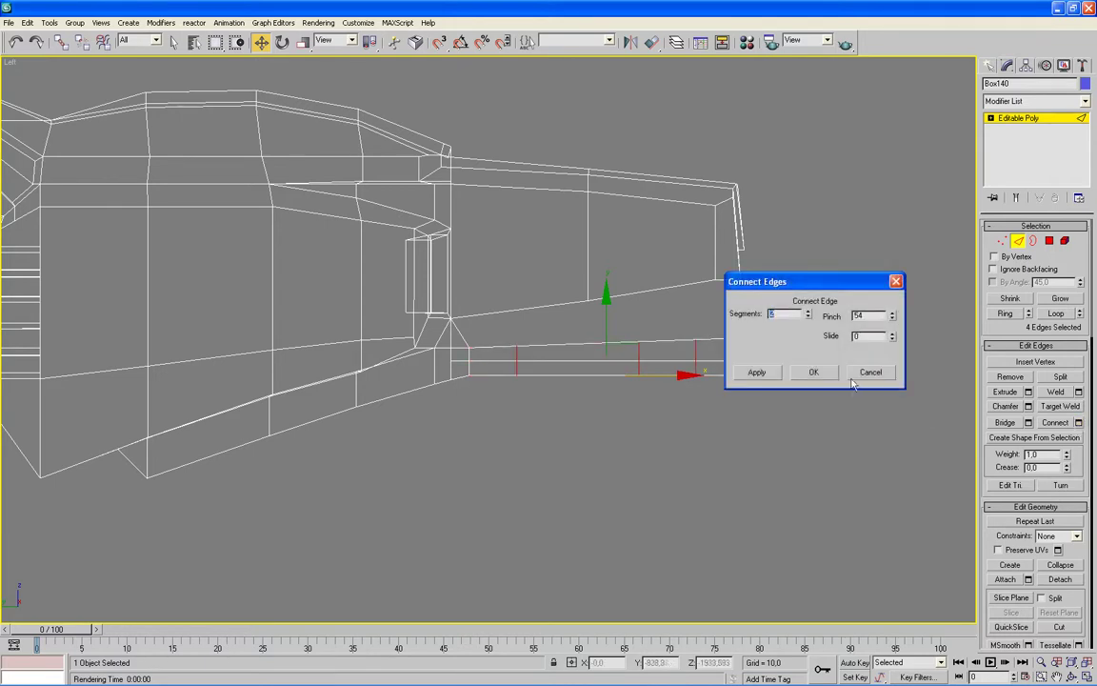
pyautogui.moveTo(844, 288); pyautogui.dragTo(673, 457)
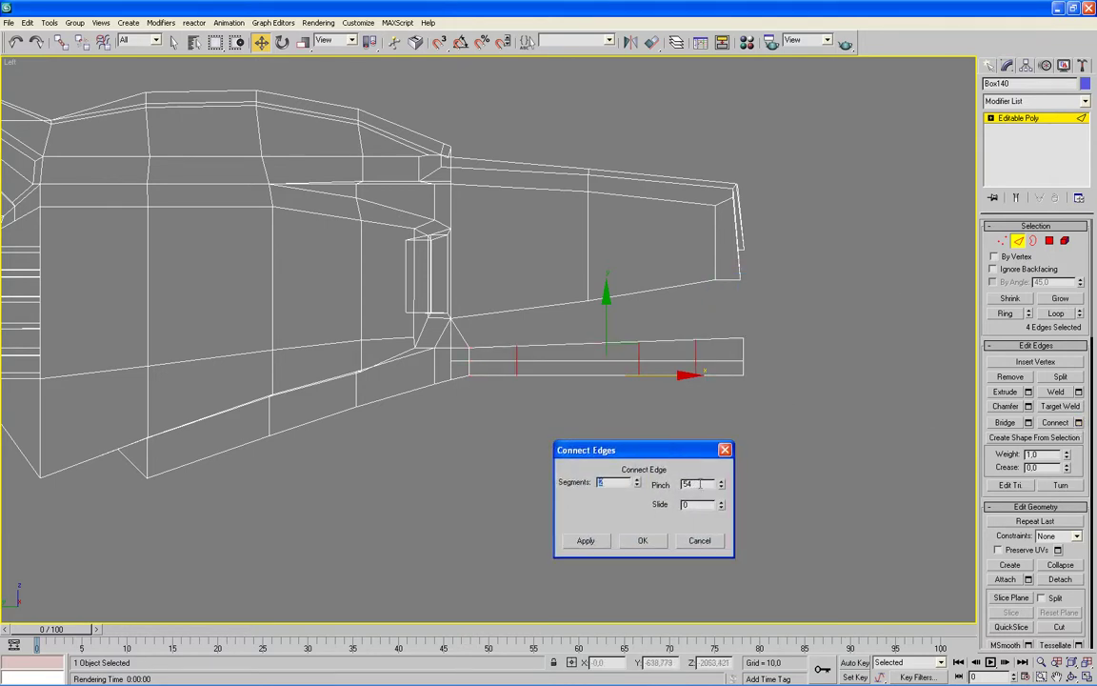
pyautogui.rightClick(721, 486)
pyautogui.moveTo(636, 481); pyautogui.dragTo(636, 516)
pyautogui.moveTo(642, 450); pyautogui.dragTo(681, 454)
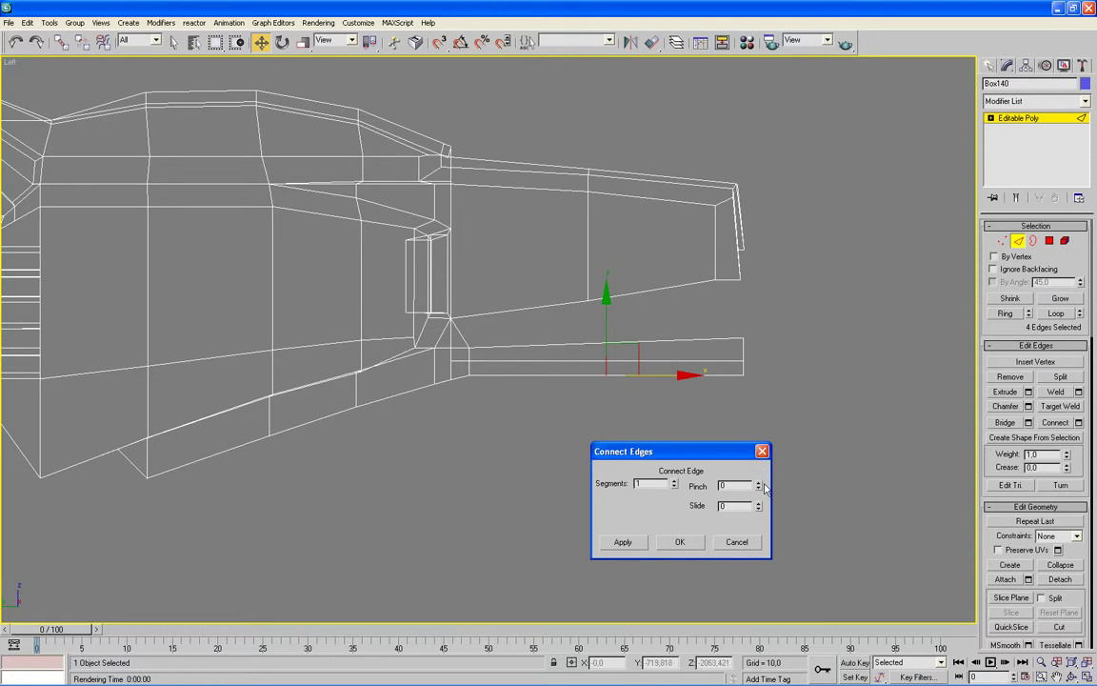
pyautogui.moveTo(759, 505); pyautogui.dragTo(759, 476)
pyautogui.moveTo(759, 473); pyautogui.dragTo(761, 465)
pyautogui.moveTo(761, 466)
pyautogui.mouseDown()
pyautogui.moveTo(776, 410)
pyautogui.moveTo(789, 404)
pyautogui.mouseUp()
pyautogui.click(680, 541)
# Add a second connecting cut across the strut, slid back toward the middle.
pyautogui.moveTo(650, 338); pyautogui.dragTo(632, 404)
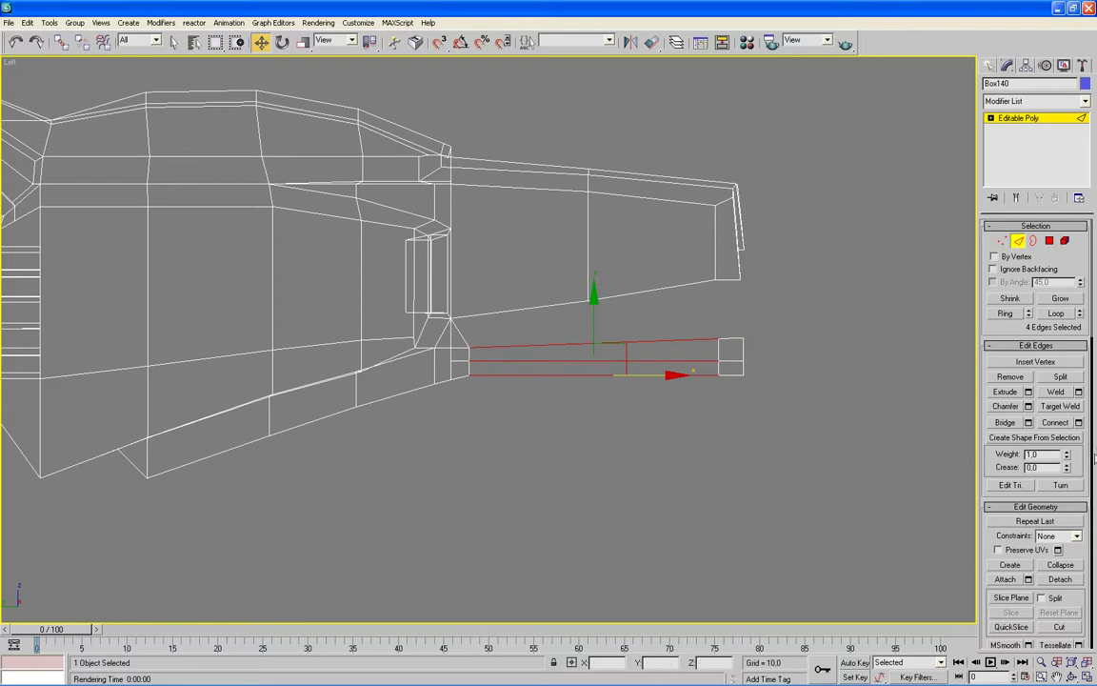
pyautogui.click(1076, 423)
pyautogui.moveTo(758, 515); pyautogui.dragTo(682, 457)
pyautogui.moveTo(764, 435); pyautogui.dragTo(767, 422)
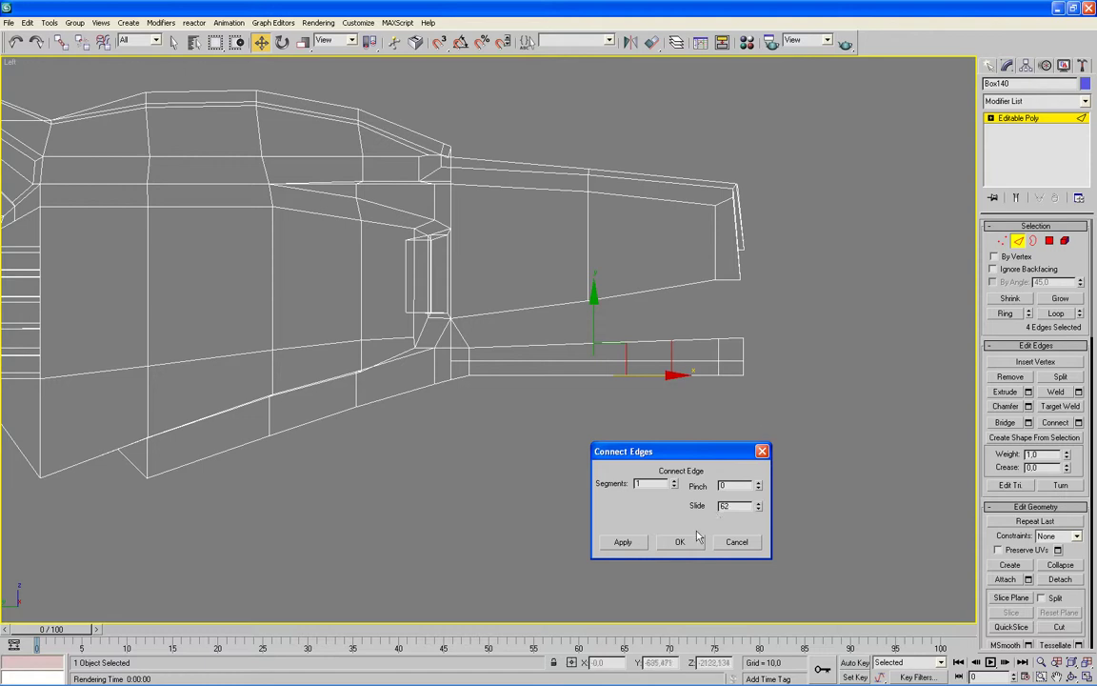
pyautogui.click(680, 542)
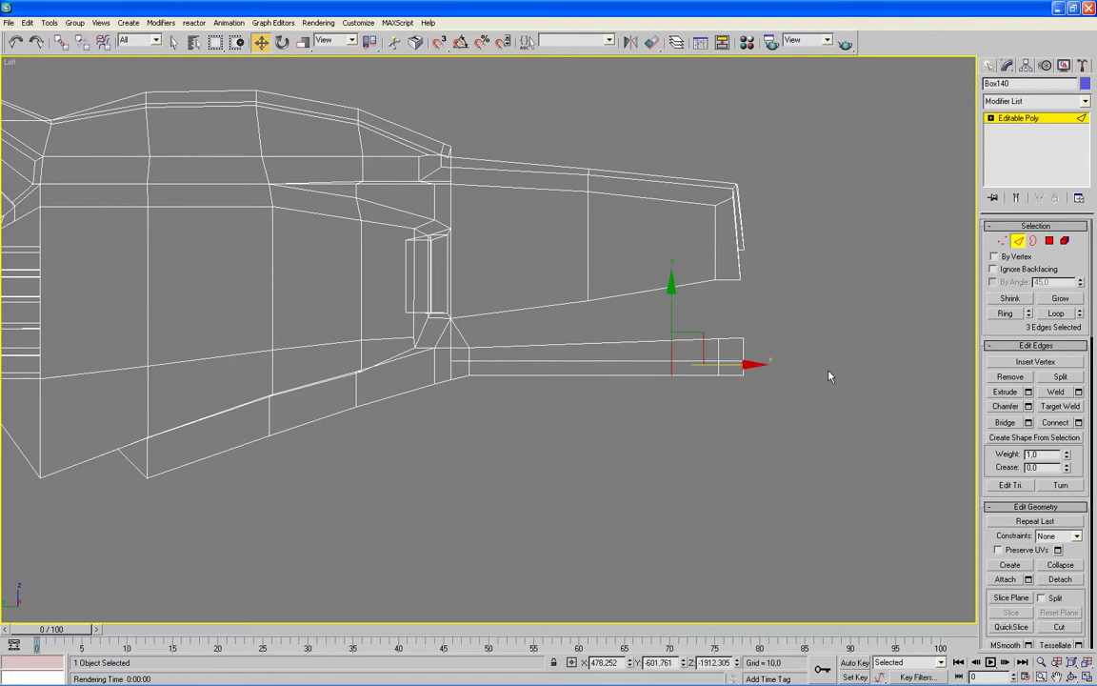
# Add a centred third cut in the strut's last section.
pyautogui.click(772, 376)
pyautogui.moveTo(683, 391); pyautogui.dragTo(682, 389)
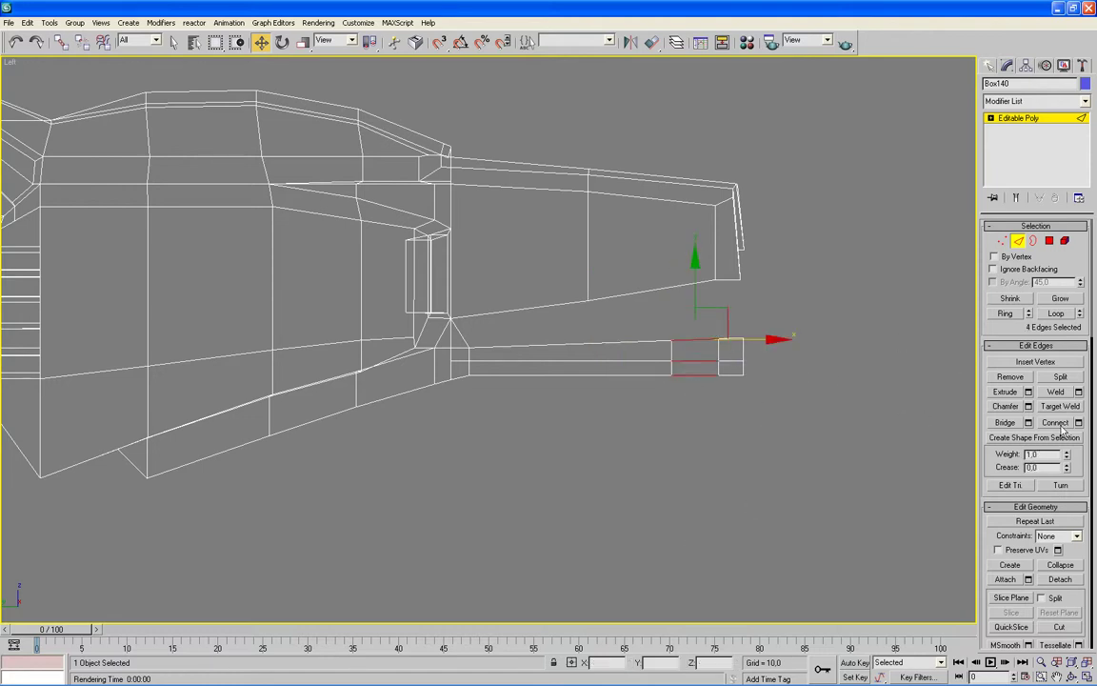
pyautogui.click(1079, 422)
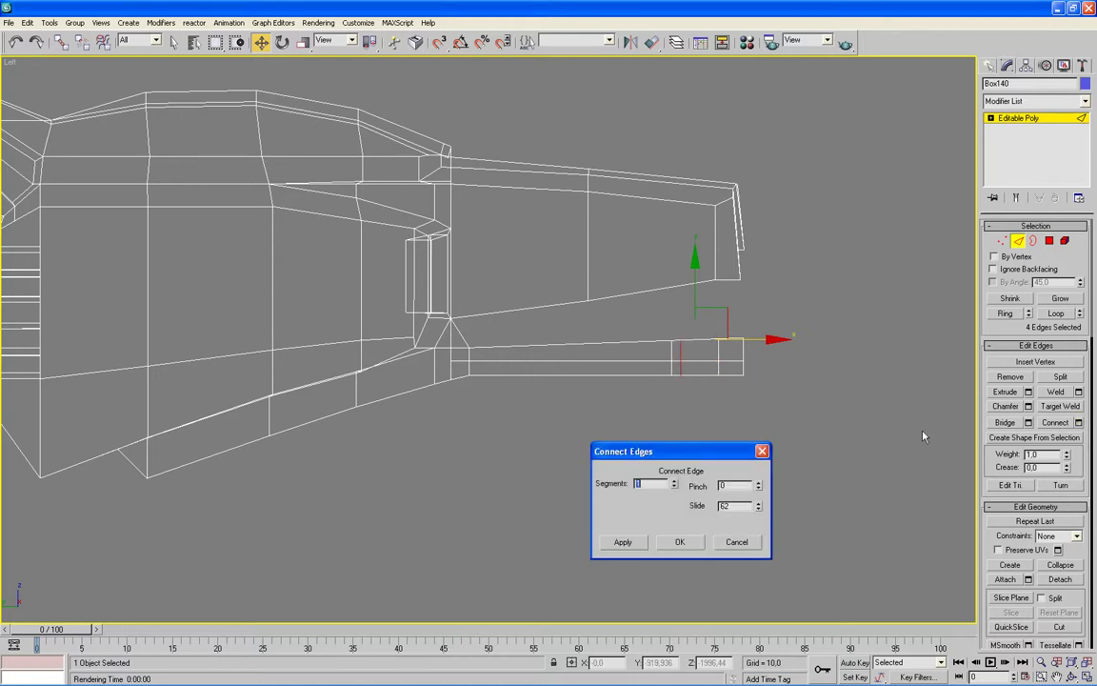
pyautogui.click(680, 541)
pyautogui.click(999, 242)
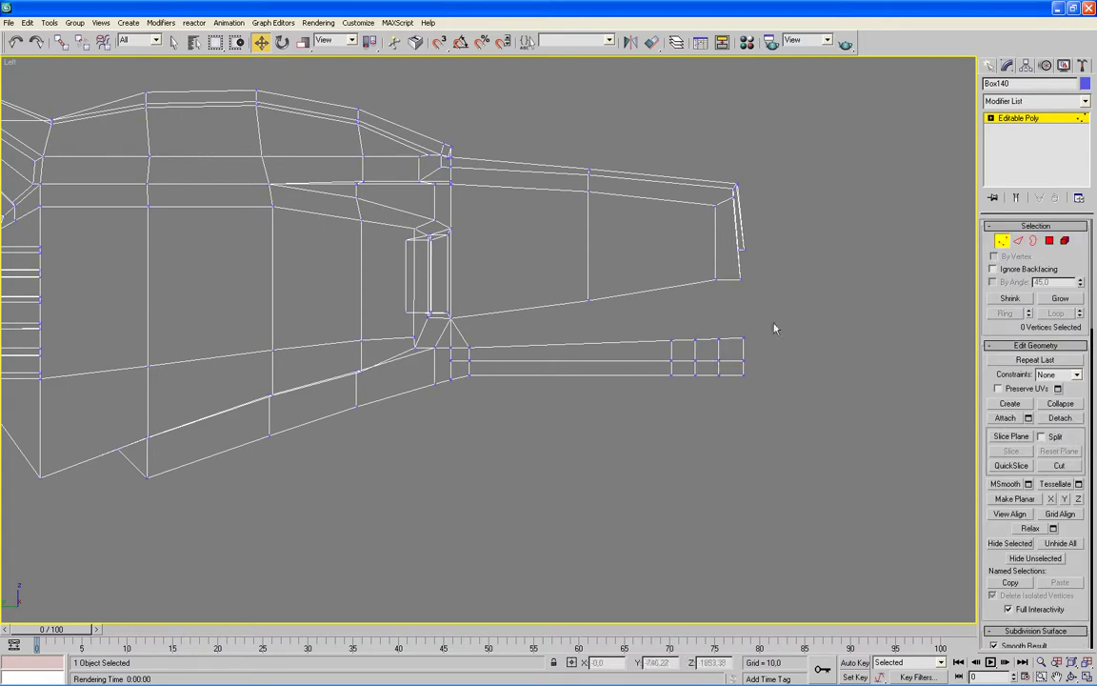
# Pull vertex 226 on top of the strut up to the body, forming a triangle.
pyautogui.moveTo(709, 324); pyautogui.dragTo(688, 350)
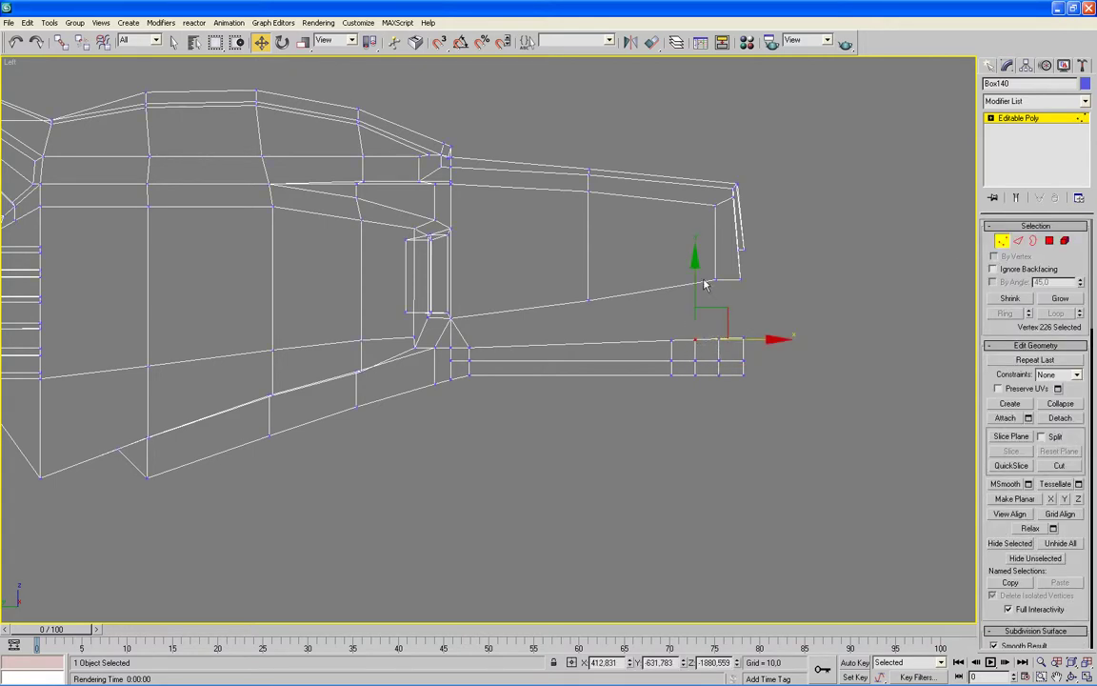
pyautogui.moveTo(695, 265); pyautogui.dragTo(693, 234)
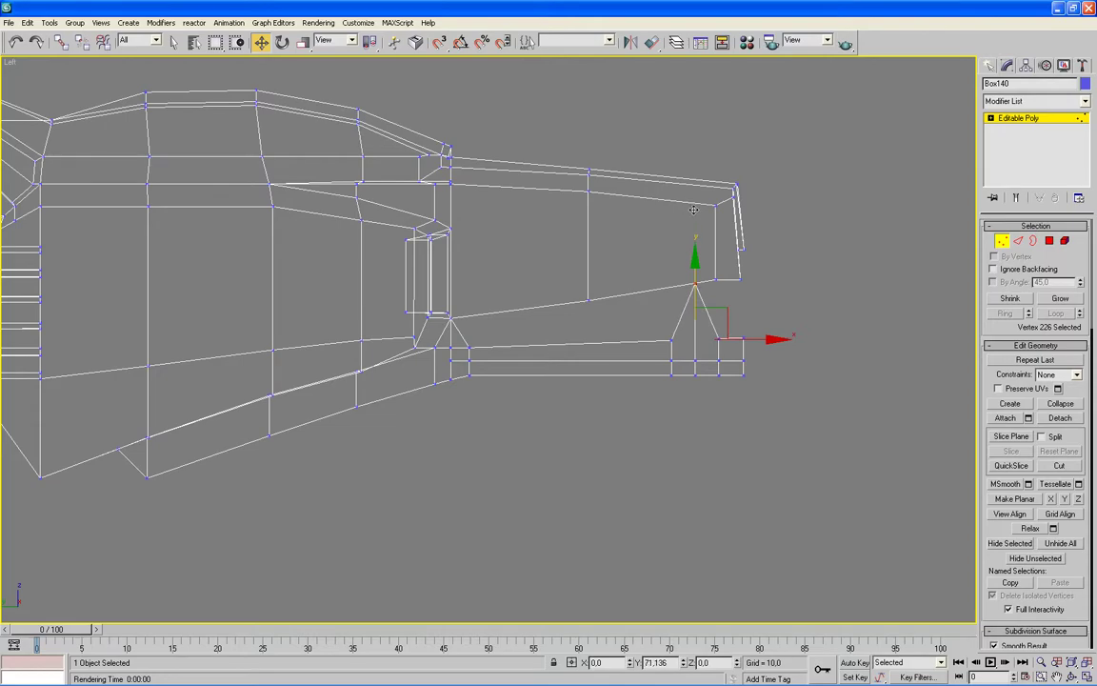
pyautogui.hotkey('alt', 'w')
pyautogui.middleClick(857, 519)
pyautogui.hotkey('alt', 'w')
pyautogui.keyDown('alt'); pyautogui.moveTo(734, 490); pyautogui.dragTo(772, 492, button='middle'); pyautogui.keyUp('alt')
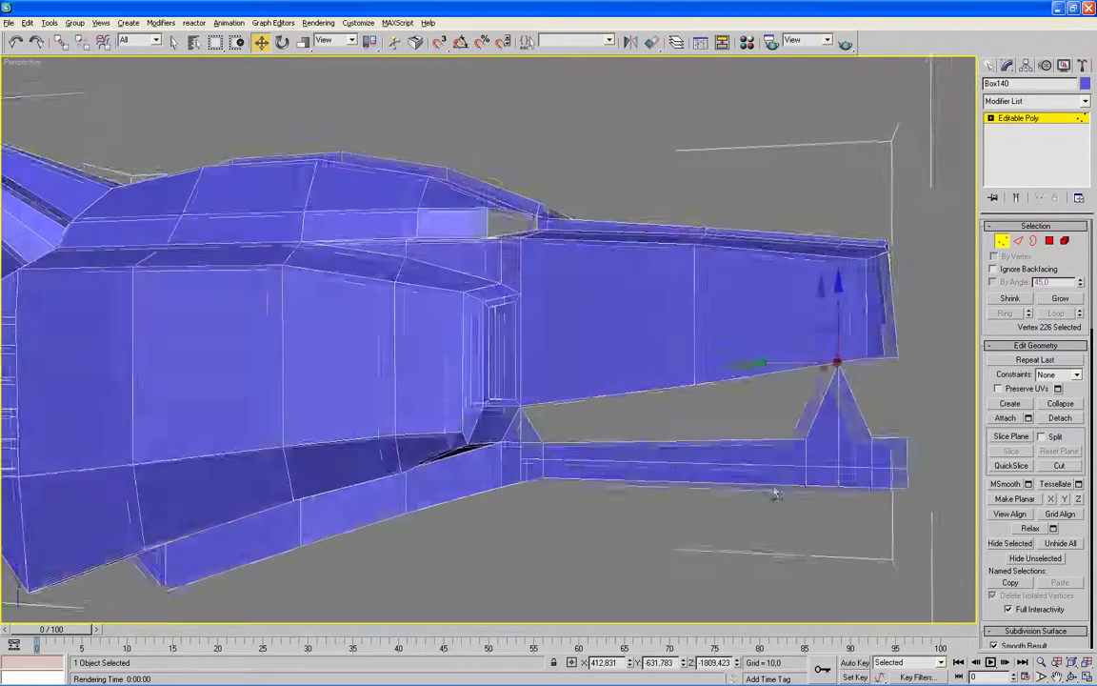
pyautogui.hotkey('alt', 'w')
pyautogui.middleClick(412, 490)
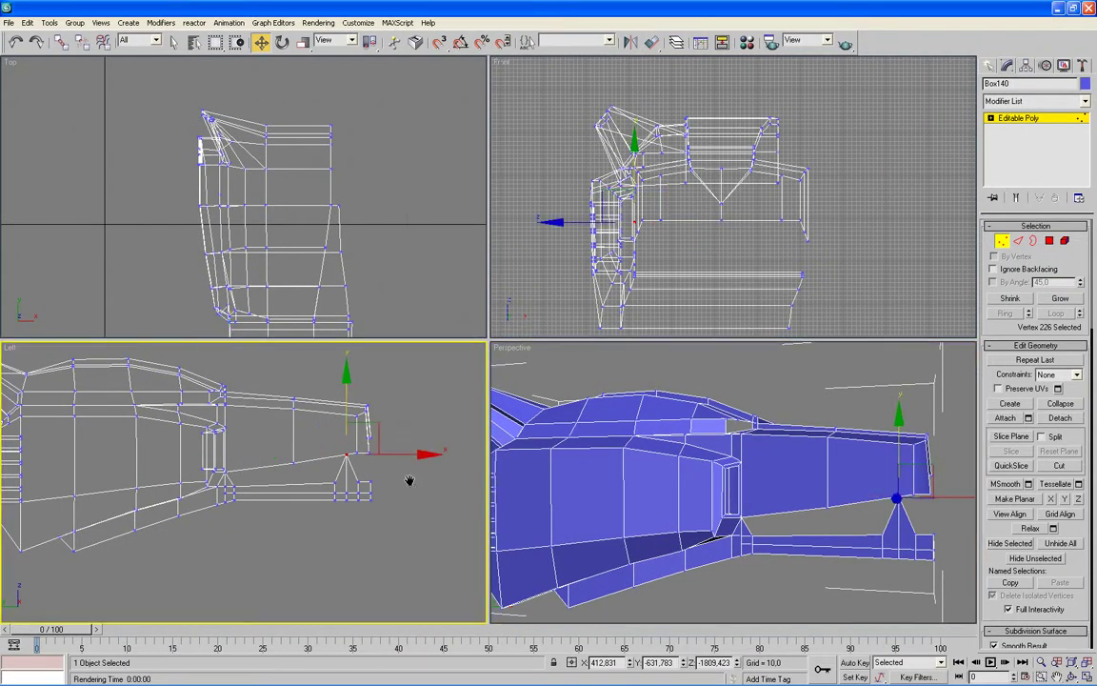
pyautogui.hotkey('alt', 'w')
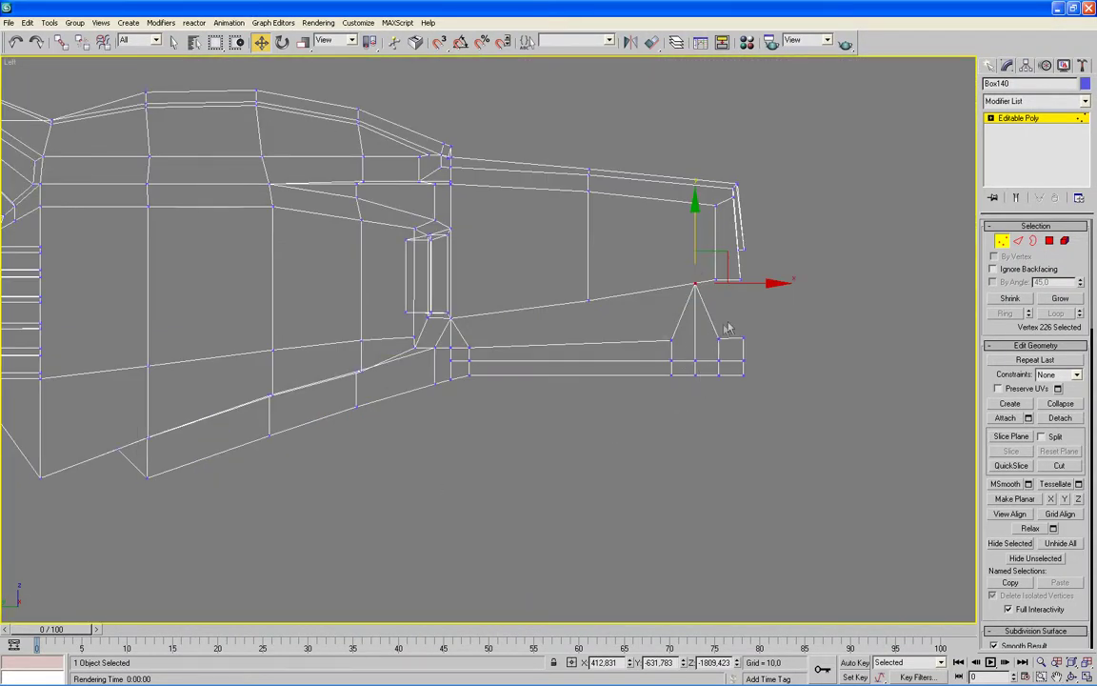
# Shift the brace vertices slightly toward the body and scale its two base columns apart.
pyautogui.moveTo(721, 354)
pyautogui.mouseDown()
pyautogui.moveTo(698, 397)
pyautogui.moveTo(656, 401)
pyautogui.moveTo(657, 348)
pyautogui.moveTo(724, 390)
pyautogui.mouseUp()
pyautogui.moveTo(773, 358); pyautogui.dragTo(762, 358)
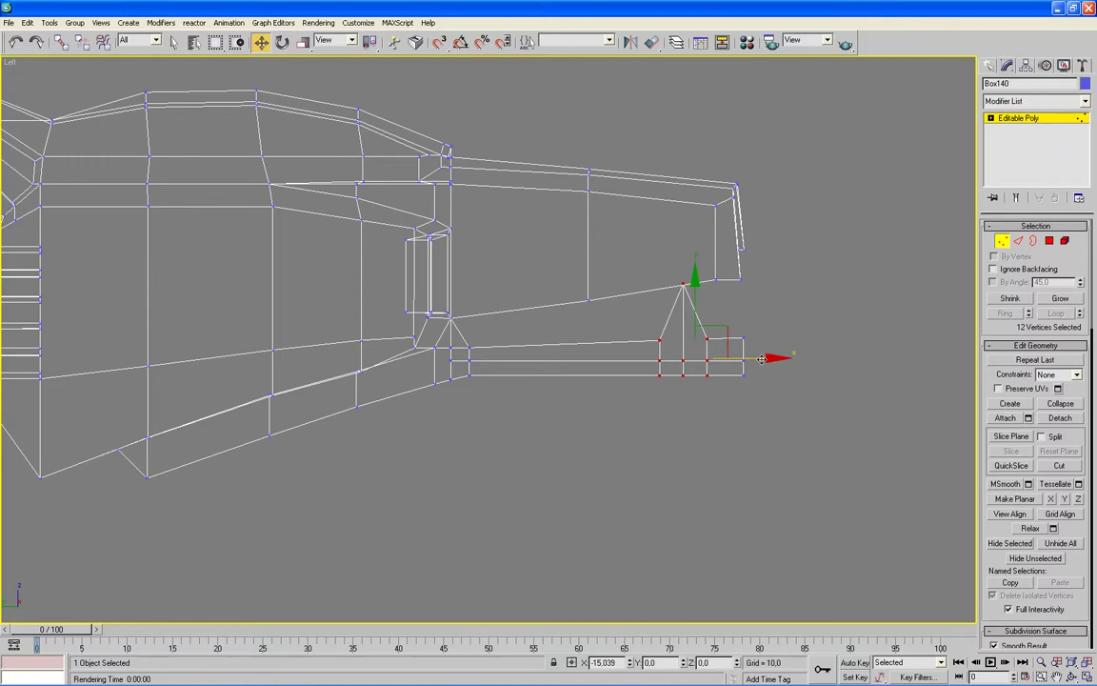
pyautogui.click(666, 358)
pyautogui.moveTo(724, 292); pyautogui.dragTo(649, 360)
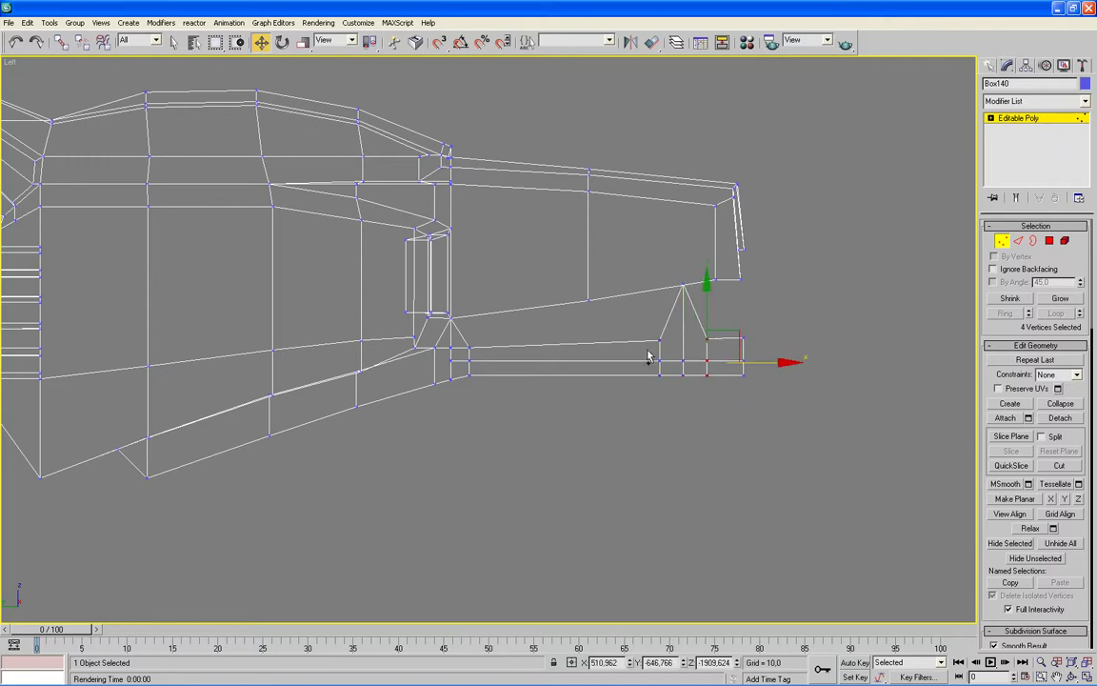
pyautogui.keyDown('ctrl'); pyautogui.moveTo(577, 301); pyautogui.dragTo(668, 381); pyautogui.keyUp('ctrl')
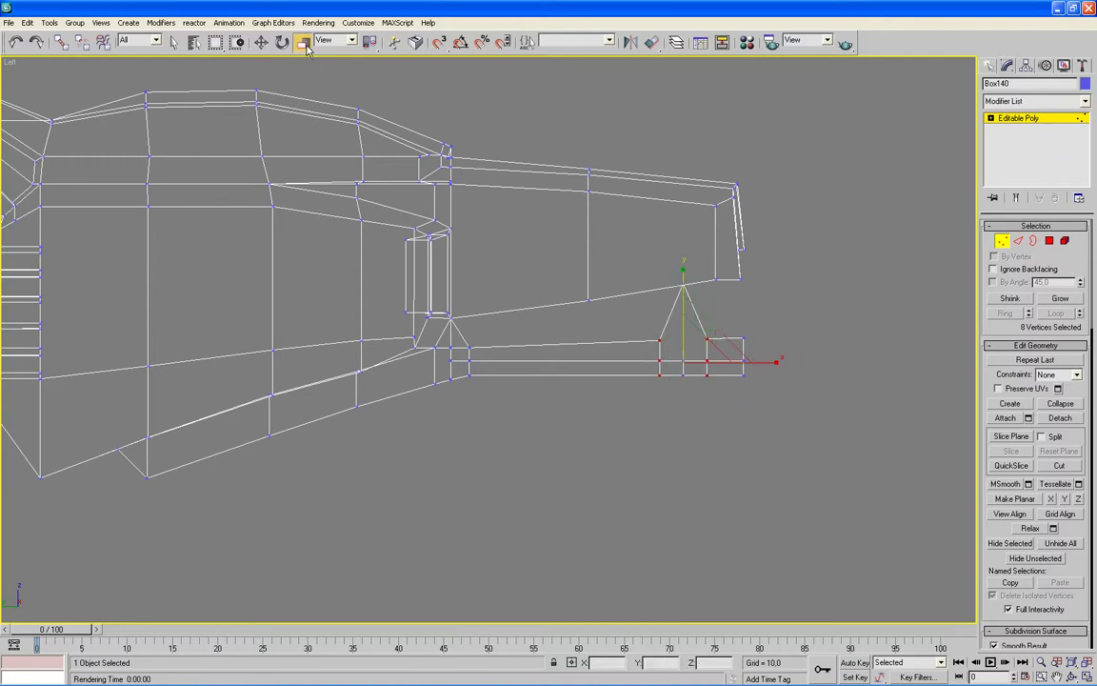
pyautogui.press('r')
pyautogui.moveTo(778, 362); pyautogui.dragTo(785, 362)
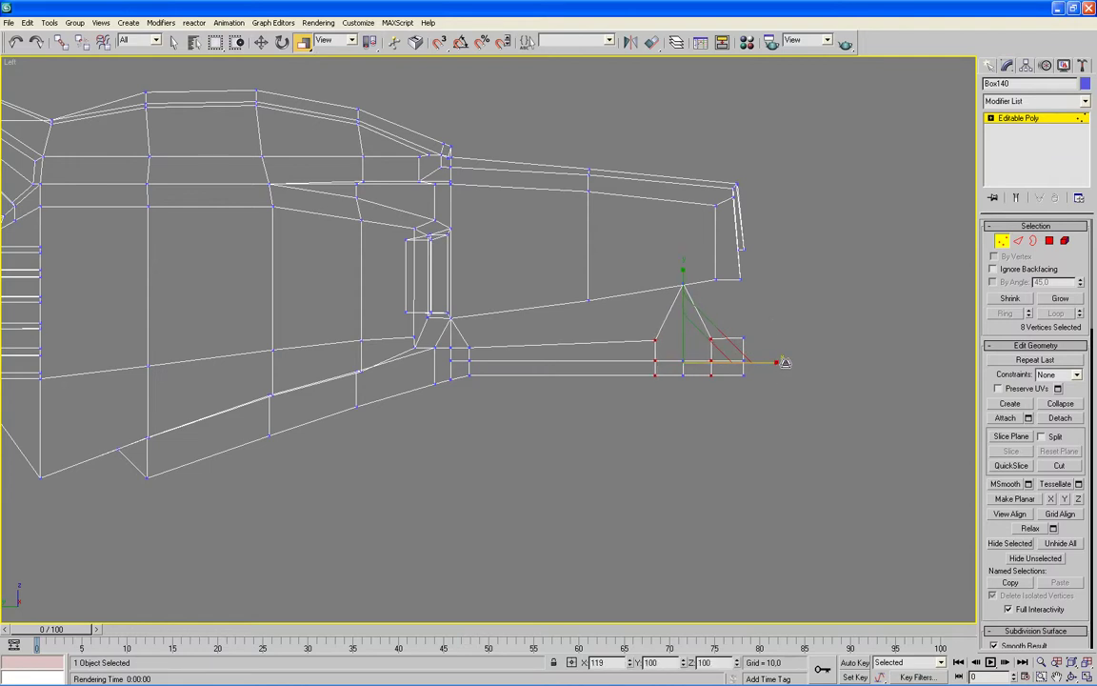
pyautogui.click(777, 436)
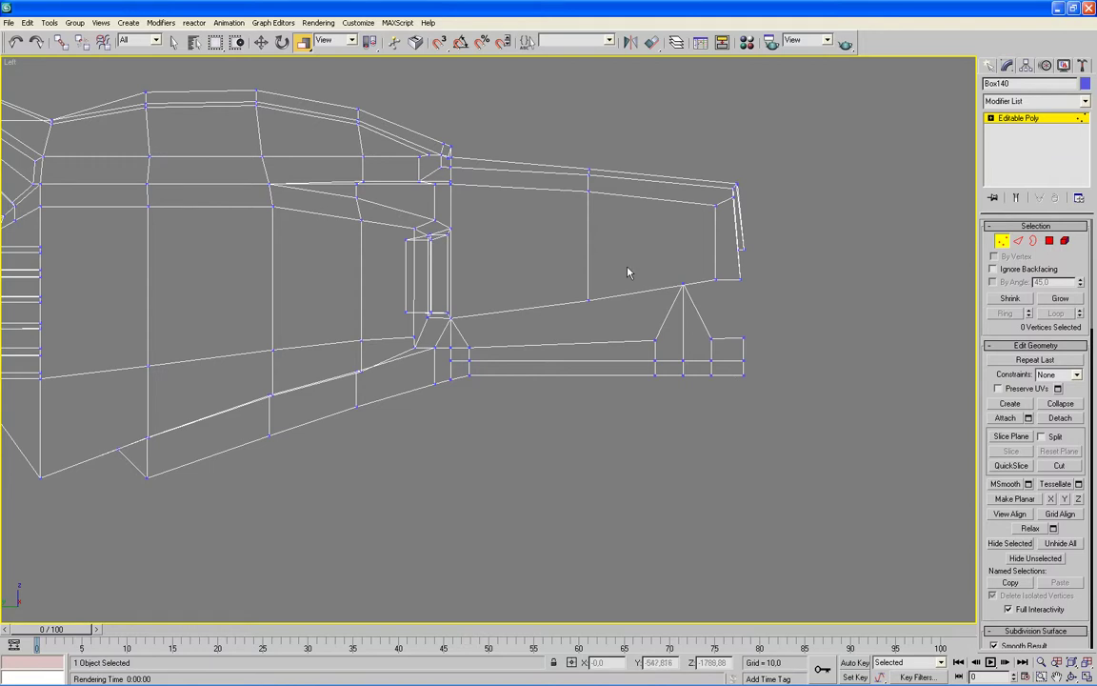
# Nudge the brace's top vertex slightly down in the side view.
pyautogui.hotkey('alt', 'w')
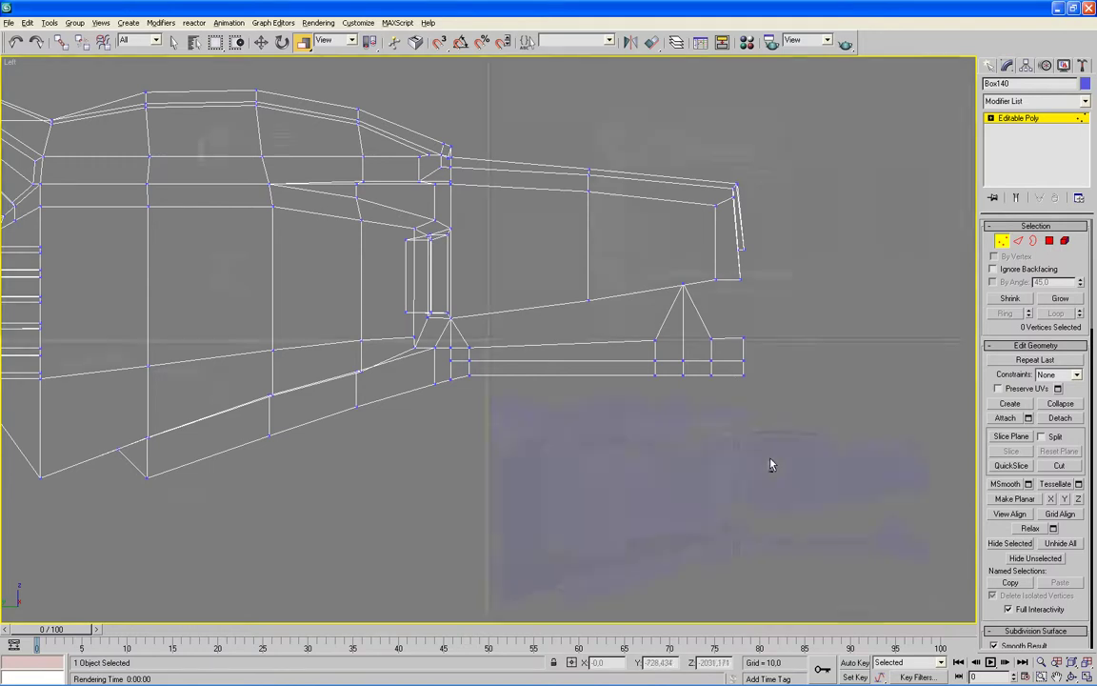
pyautogui.click(340, 454)
pyautogui.hotkey('alt', 'w')
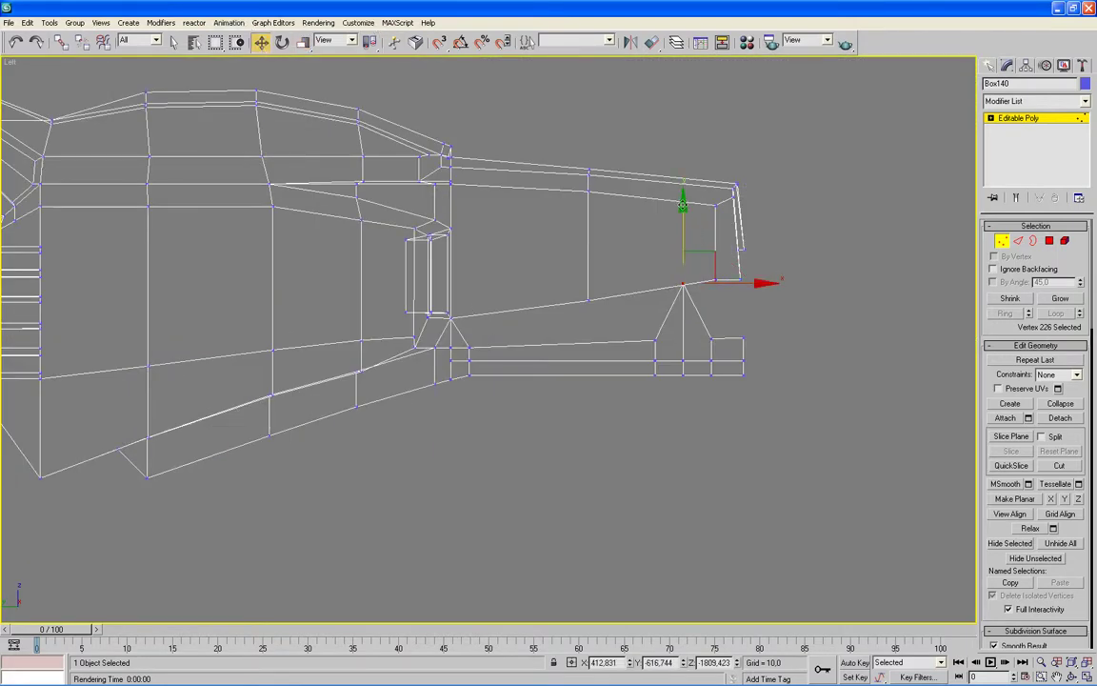
pyautogui.moveTo(682, 202); pyautogui.dragTo(682, 213)
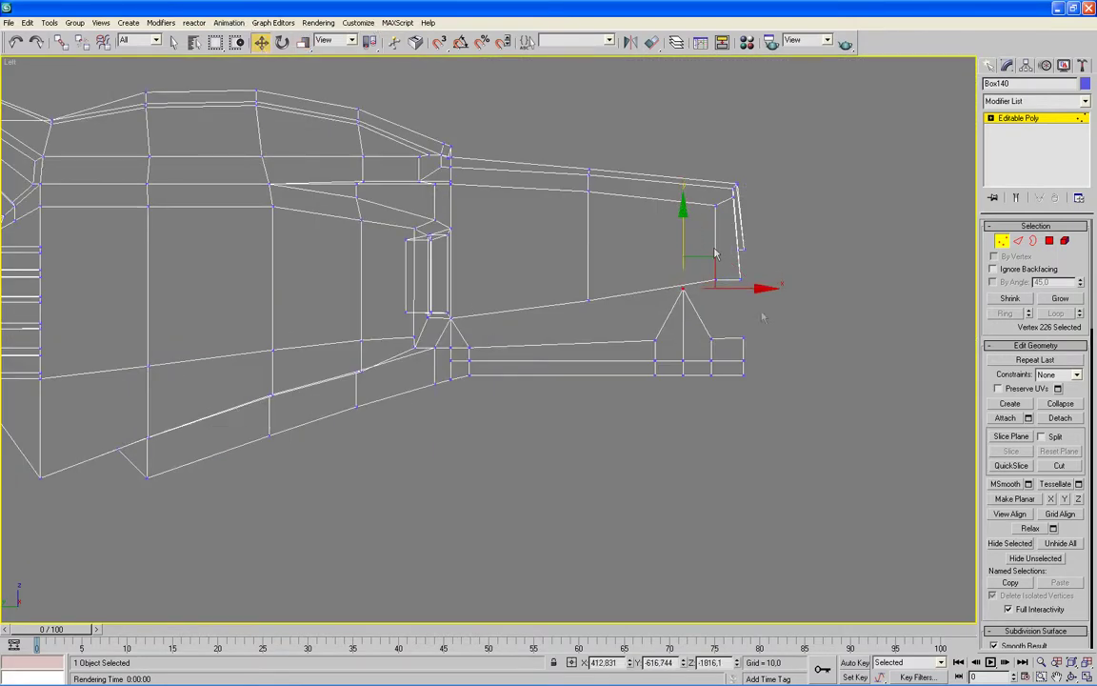